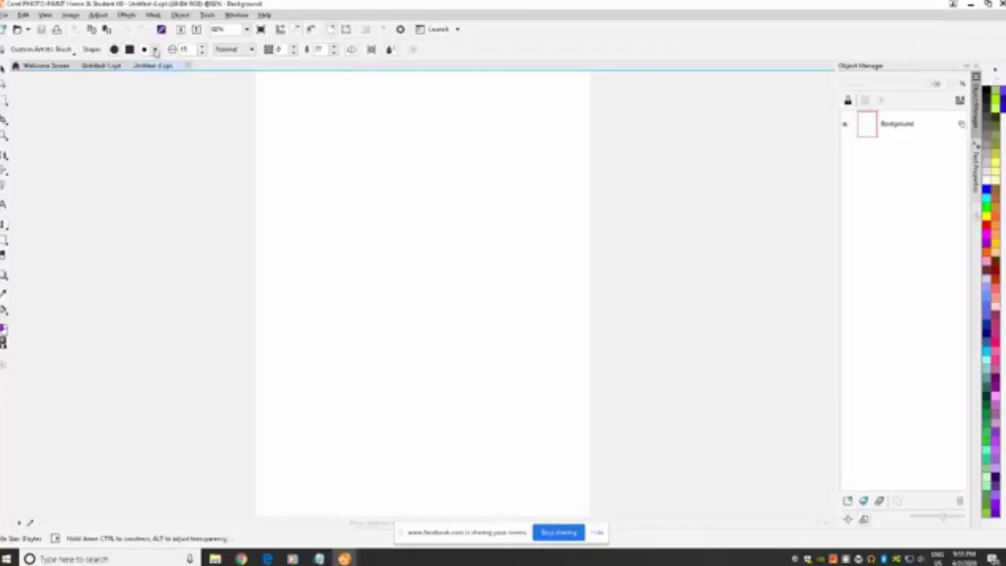
Select a soft round nib from the brush shape list and make one faint purple test dab
click(155, 50)
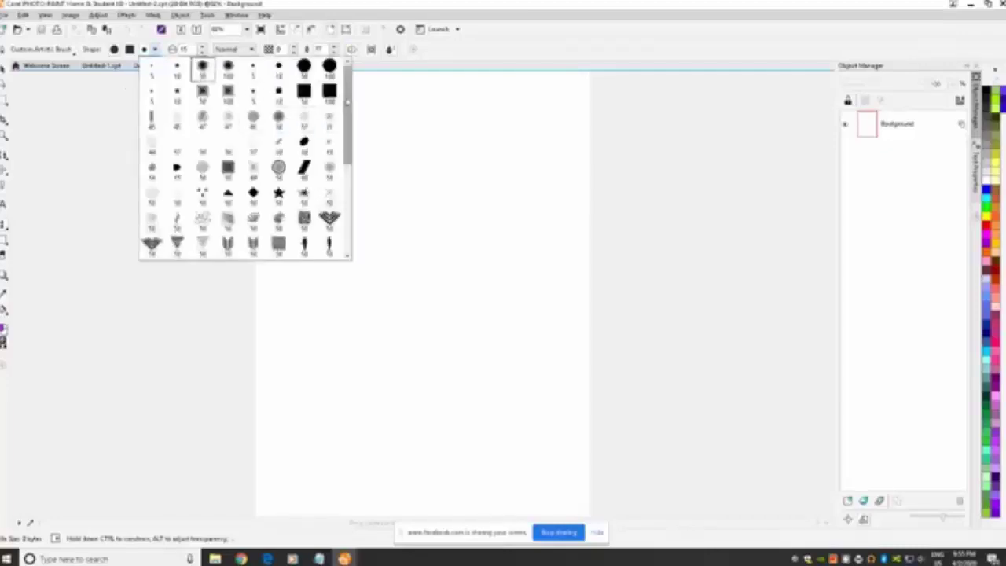
mouse_move(347, 103)
mouse_down()
mouse_move(344, 188)
mouse_move(356, 111)
mouse_up()
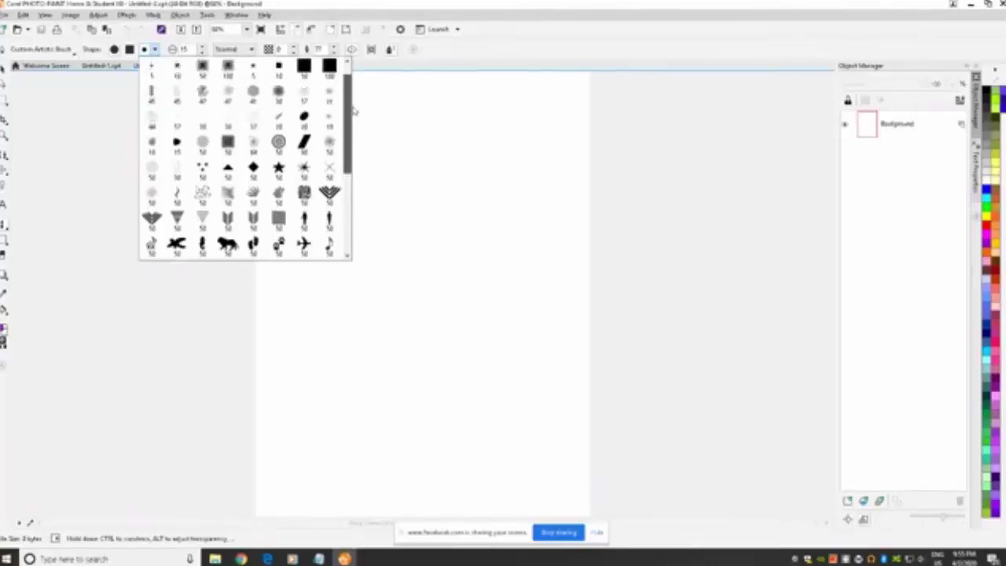
click(228, 92)
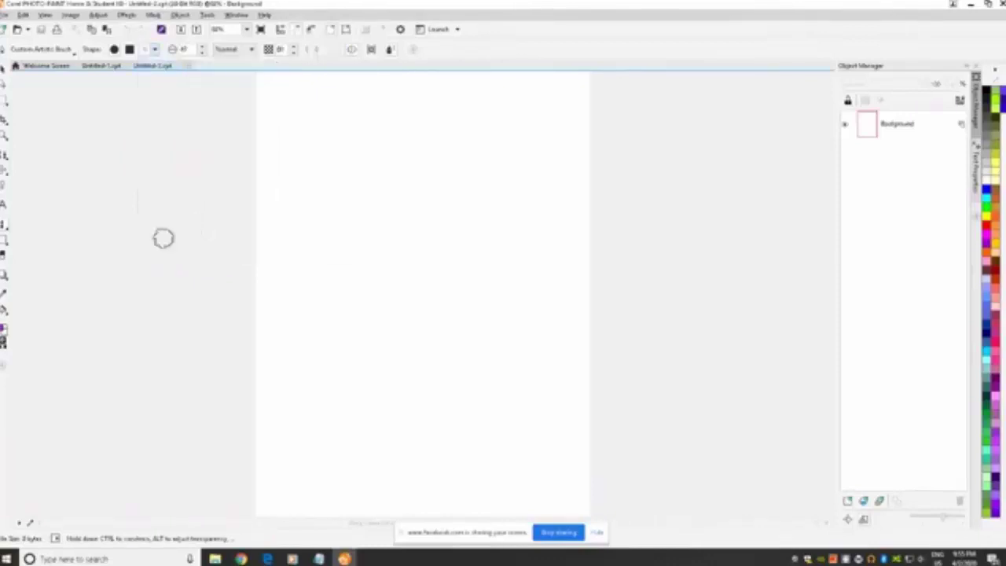
click(454, 133)
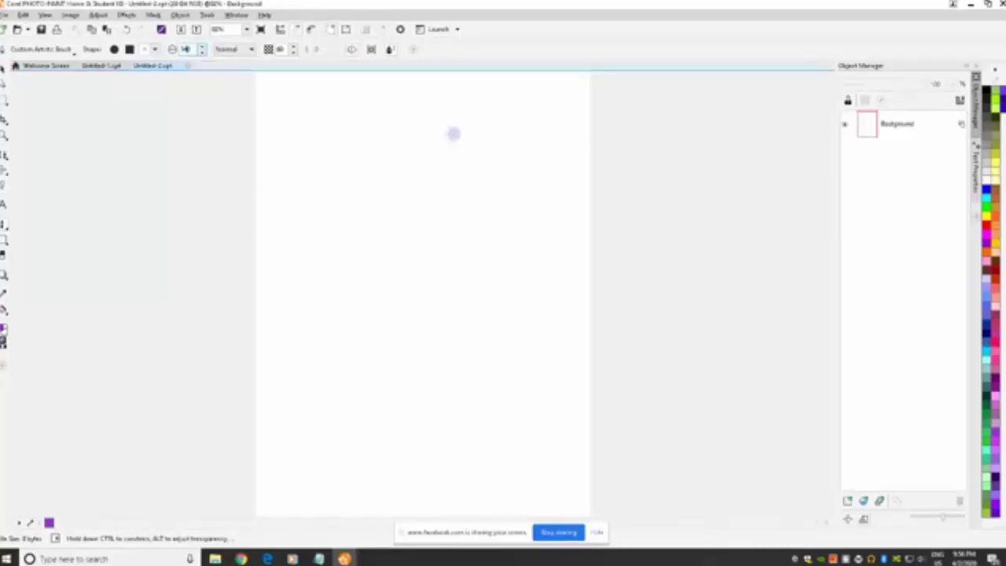
Dab pink in the top-left corner, then switch to a larger soft spray nib
click(271, 83)
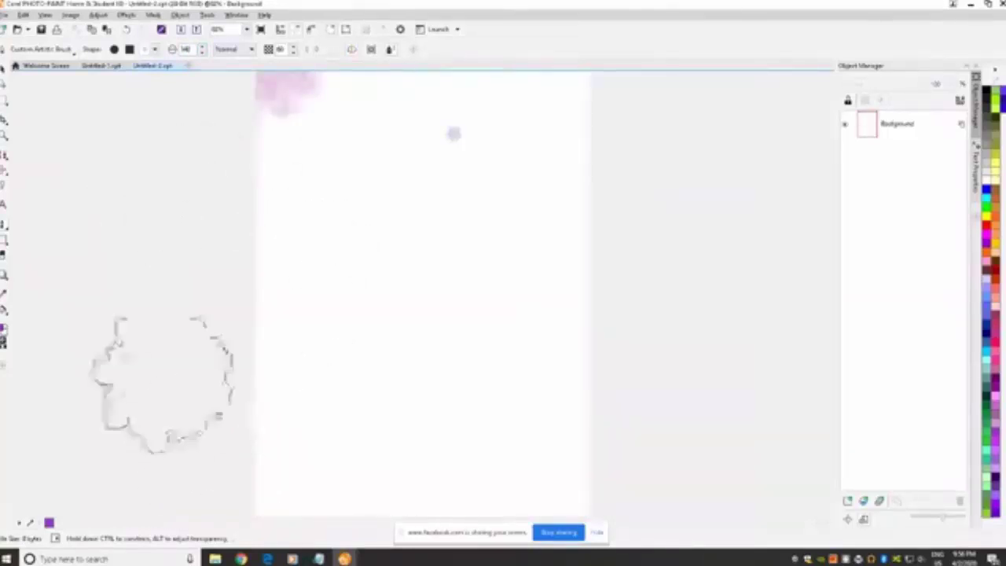
click(155, 49)
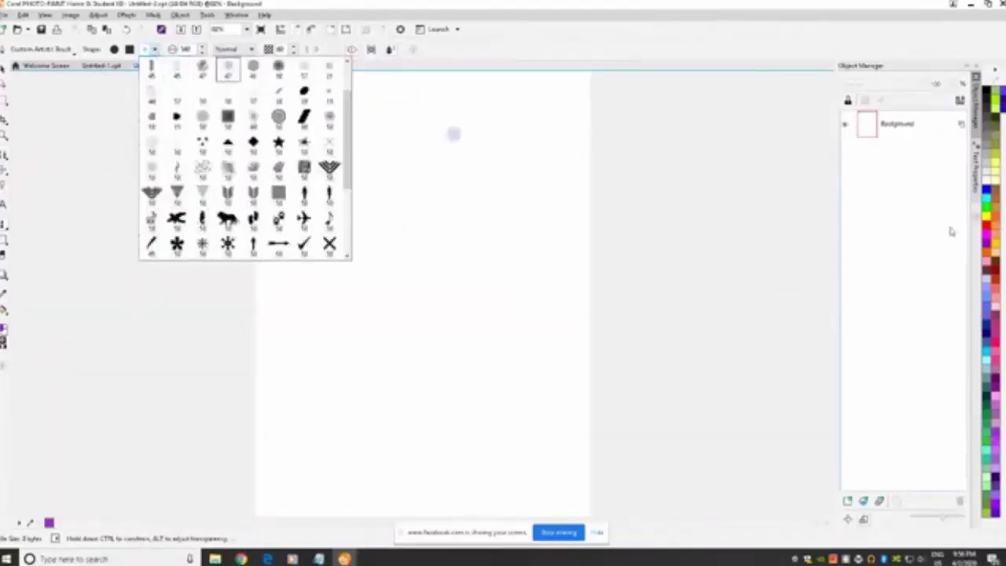
click(330, 167)
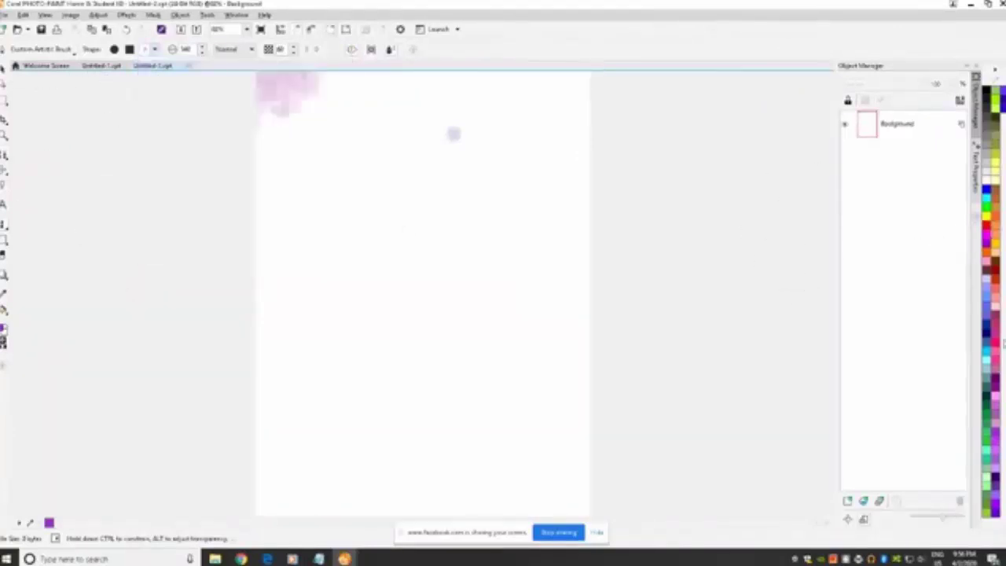
Spray pink blobs in the lower middle and along the right edge, plus a purple blob lower right
click(425, 331)
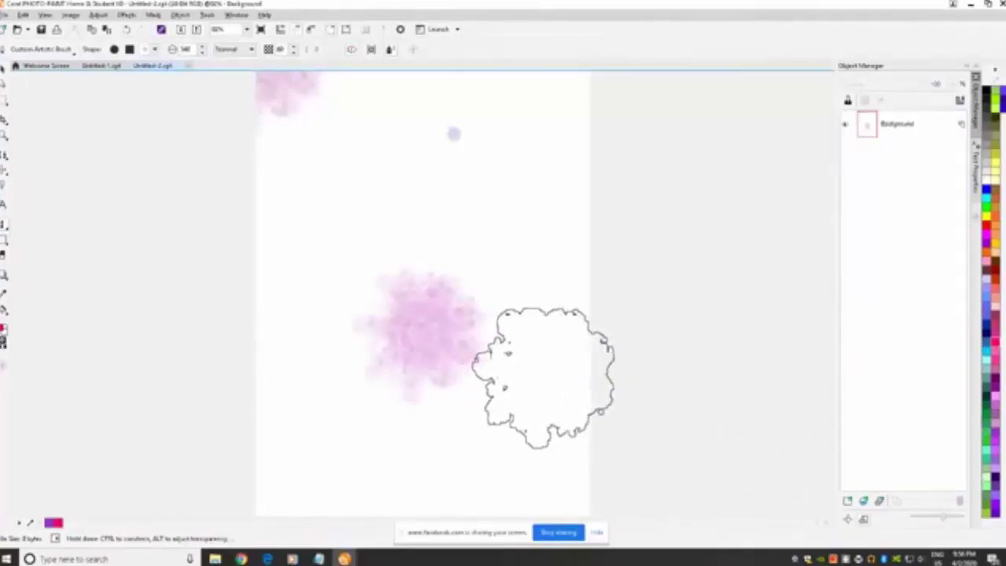
click(540, 377)
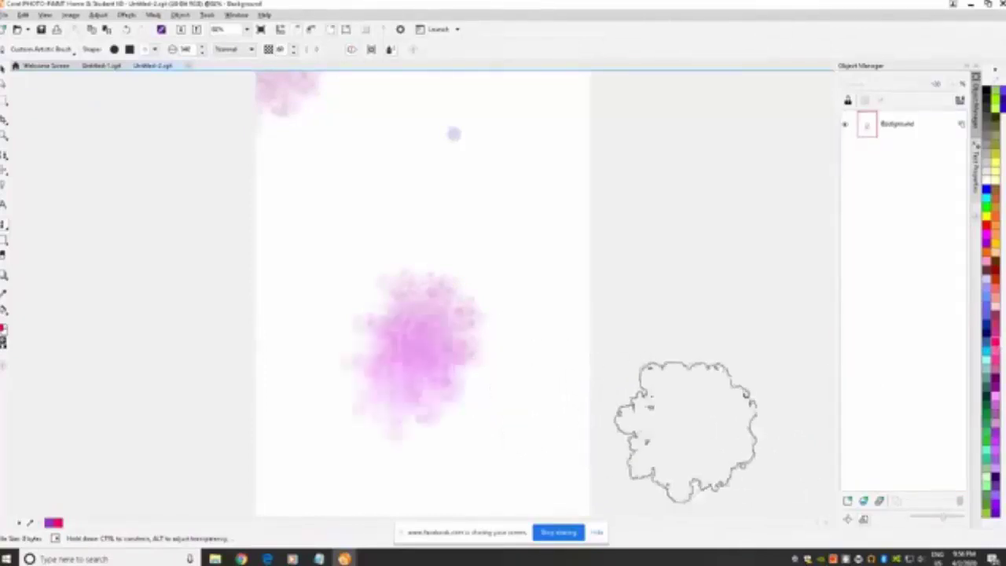
click(595, 244)
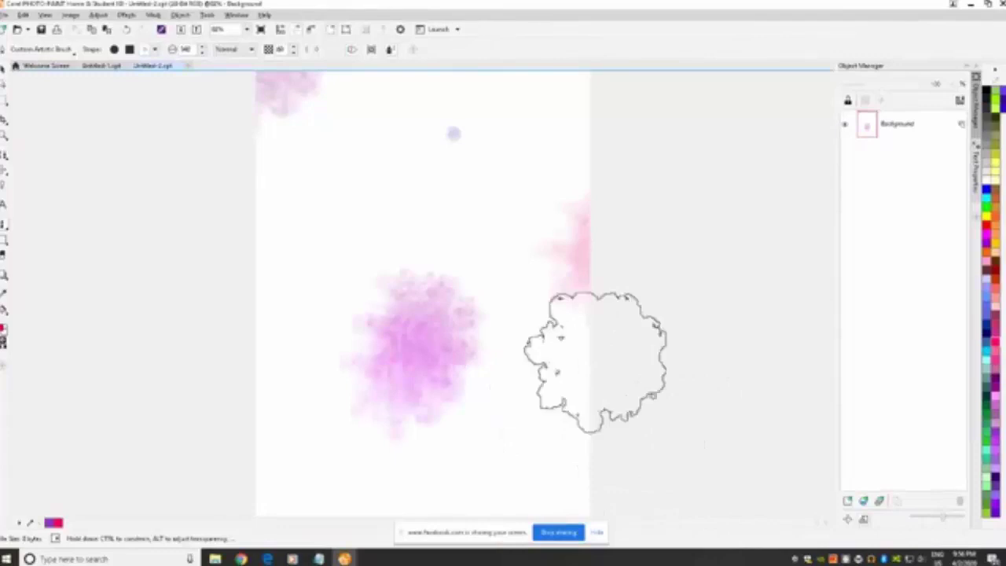
click(598, 370)
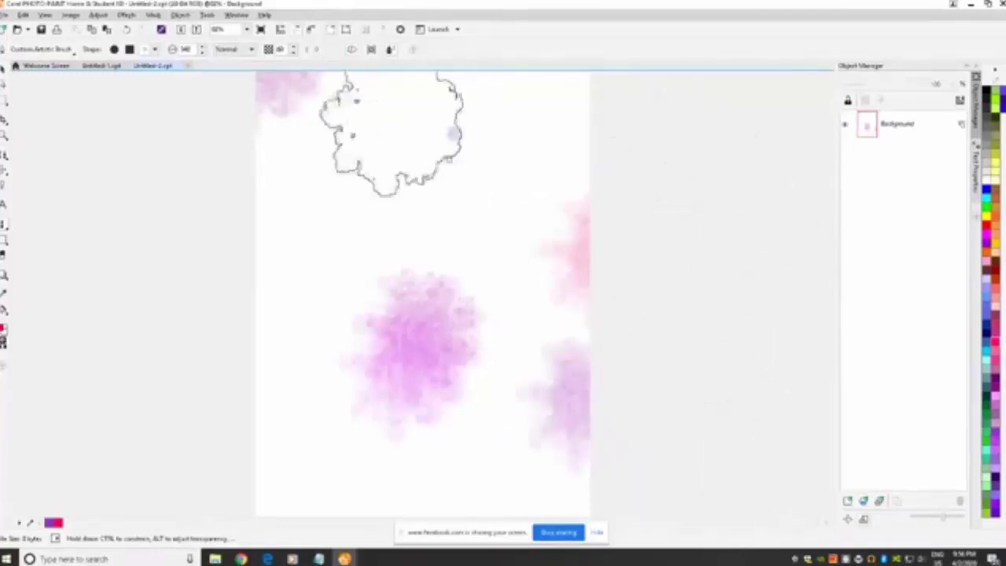
click(74, 57)
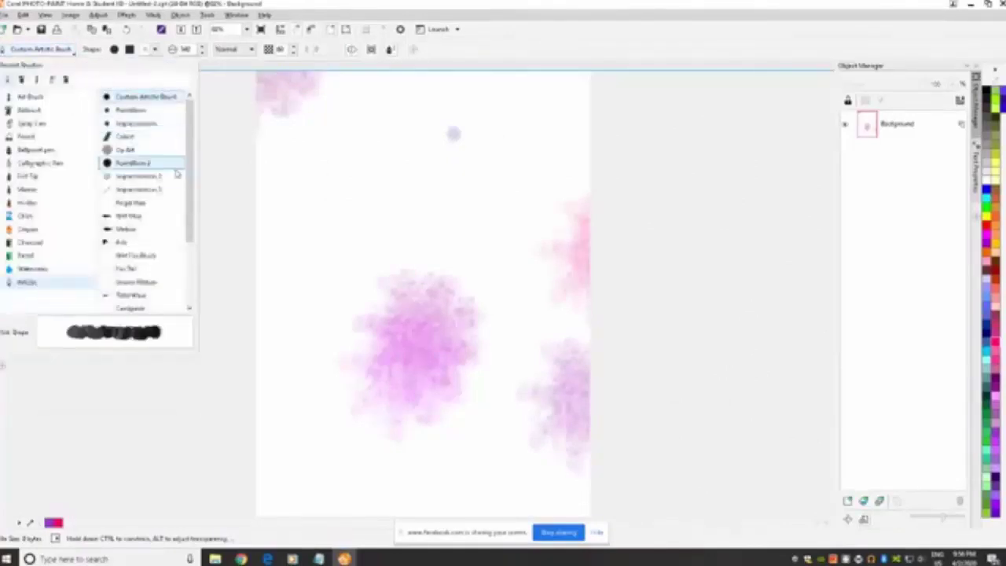
Load the Medium Soft Cover preset from the Watercolor brush category
click(35, 270)
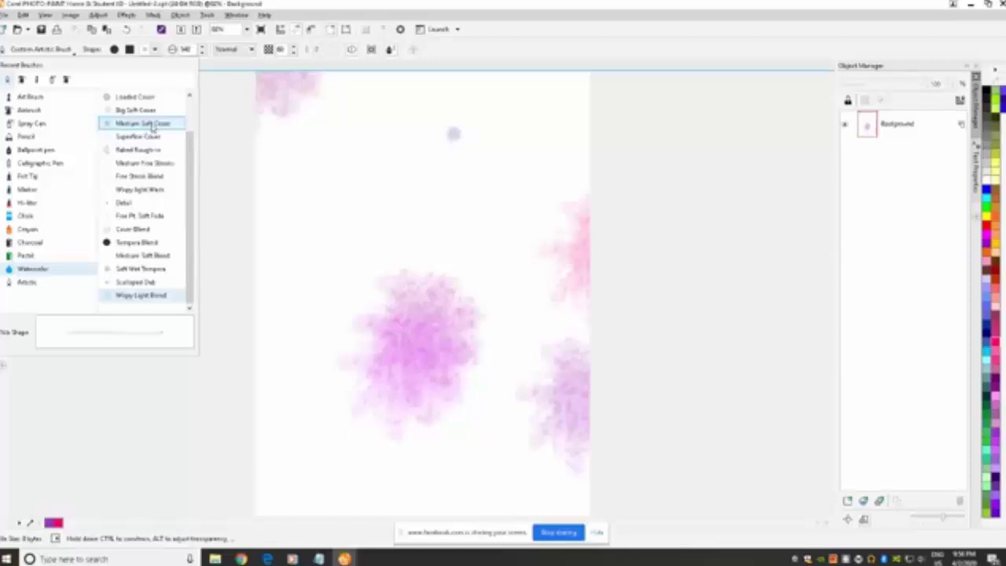
click(259, 314)
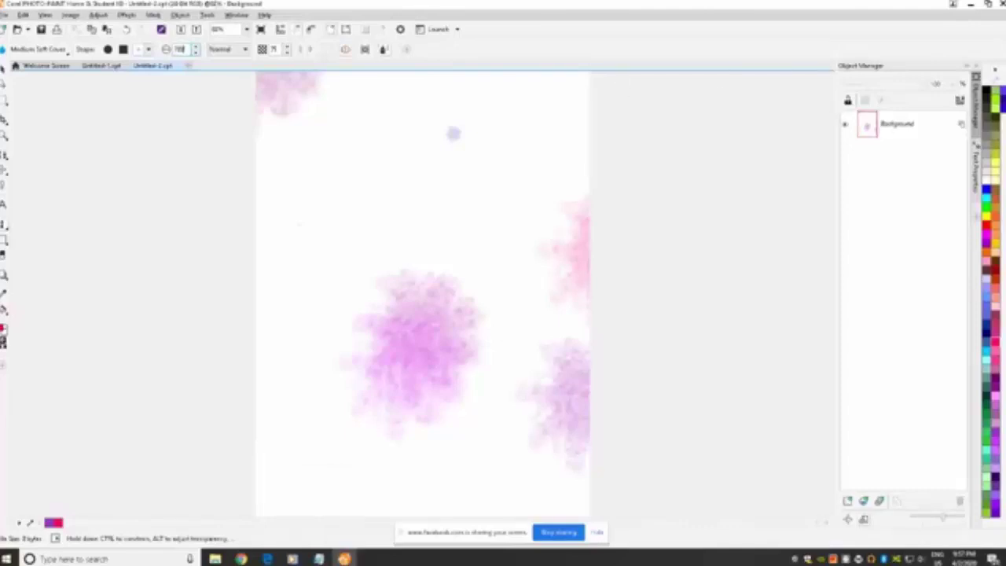
Wash pale yellow over the upper middle, blue across the bottom, and pink over the upper left
click(995, 172)
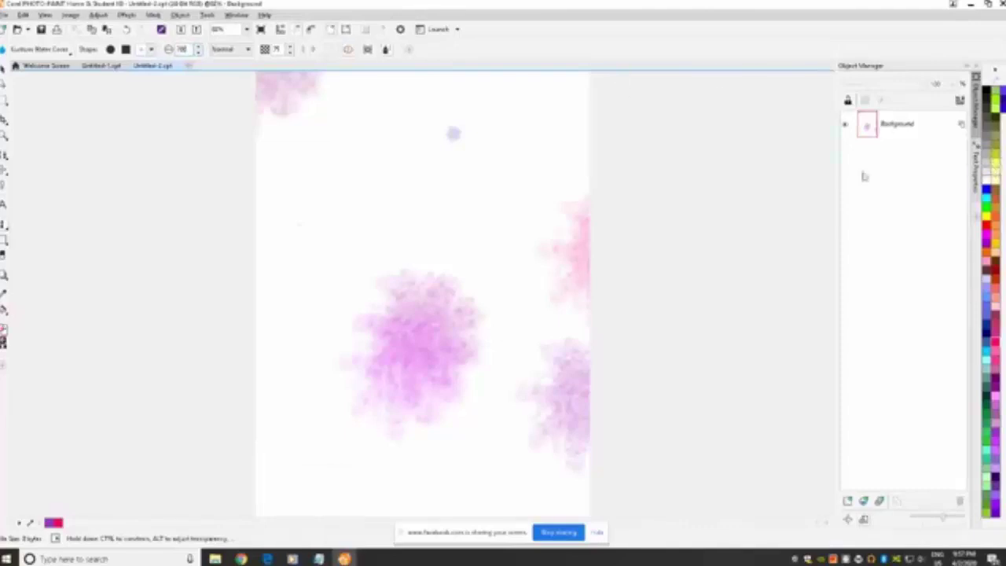
click(472, 217)
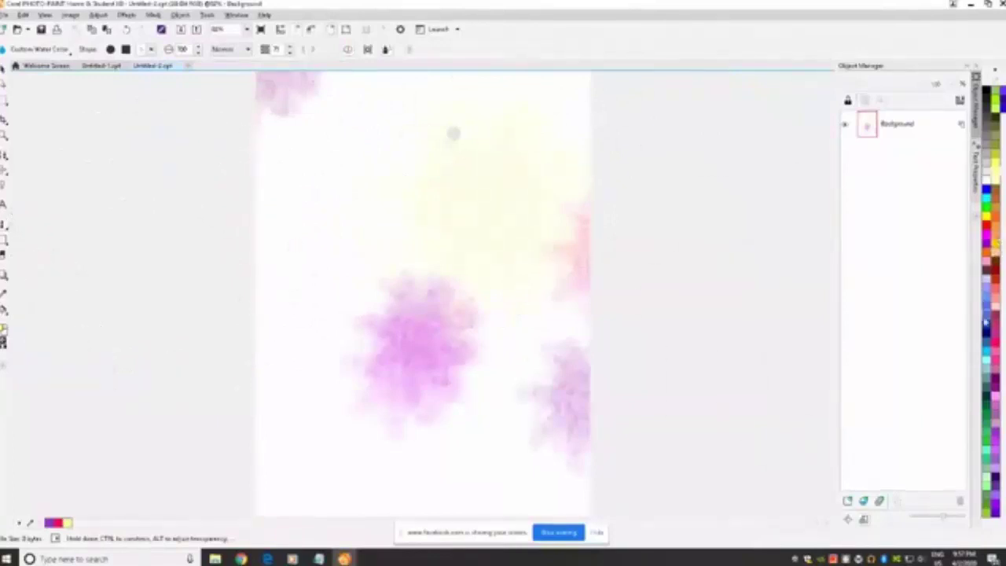
click(988, 326)
click(413, 403)
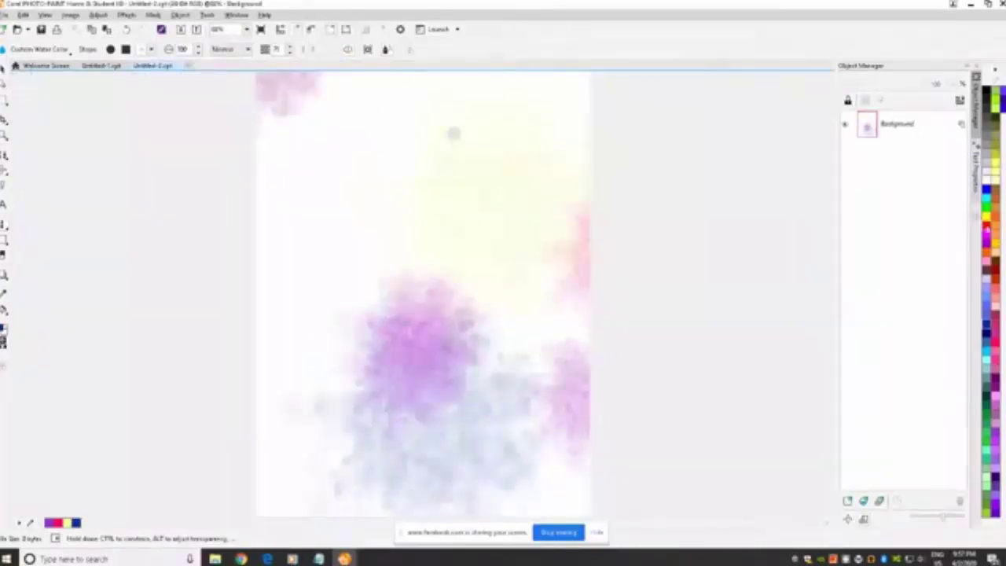
click(986, 238)
click(354, 197)
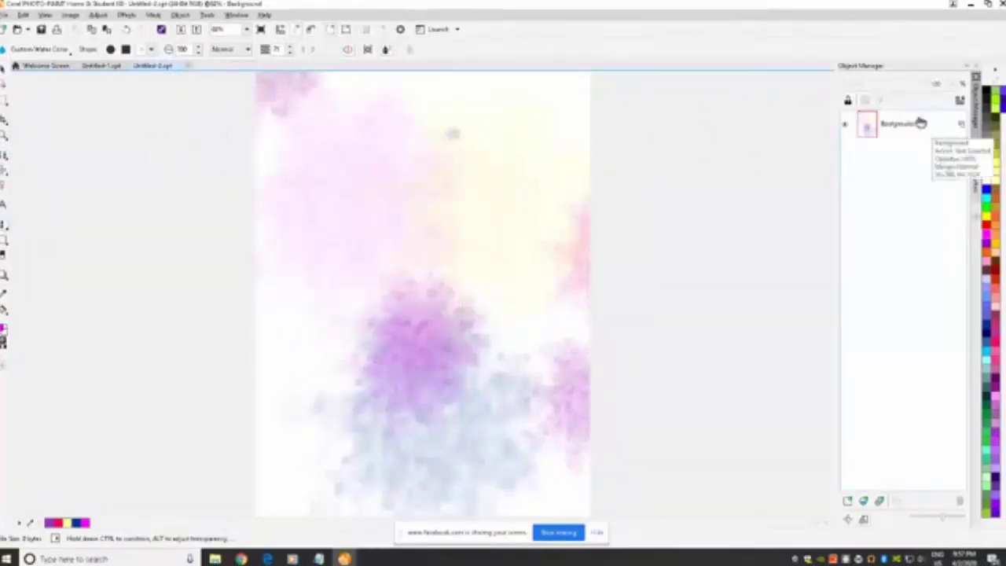
Add a new empty layer and select the Wispy Light Wash watercolour brush
click(847, 501)
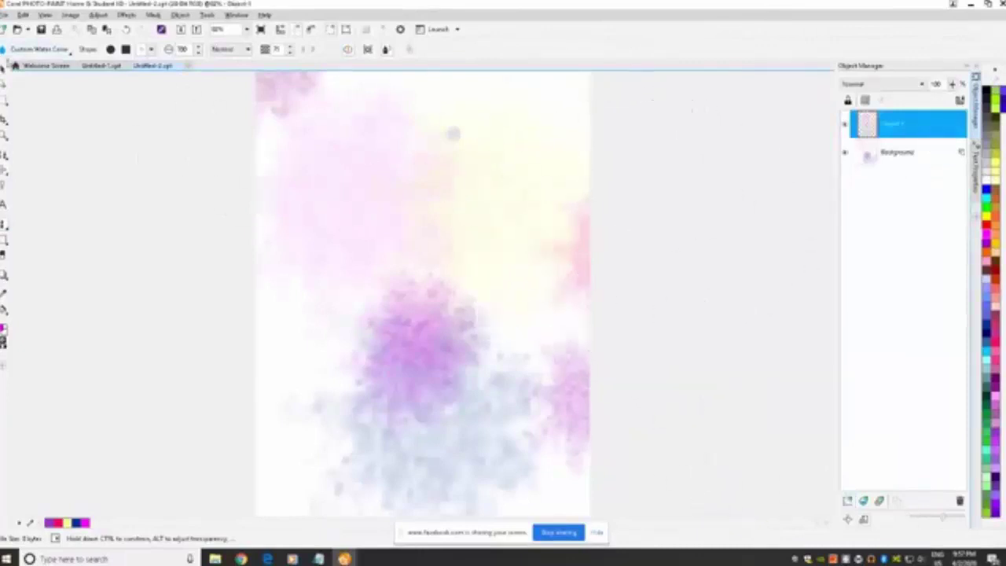
click(126, 49)
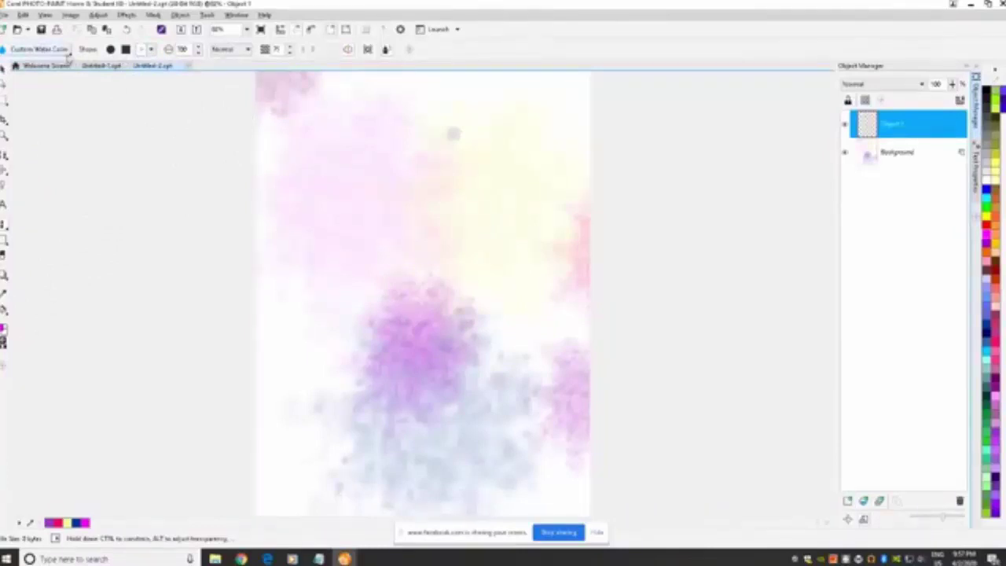
click(39, 49)
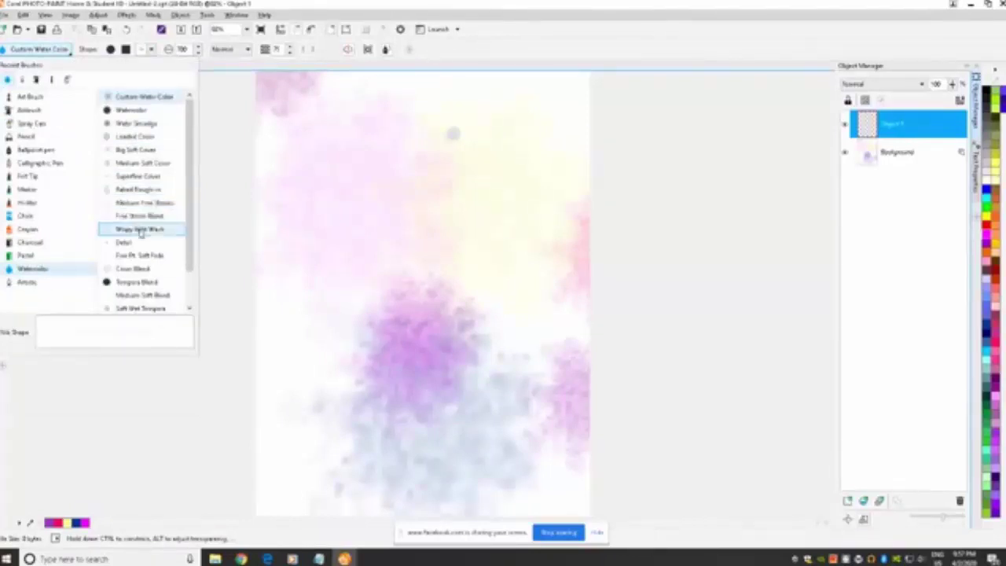
click(140, 229)
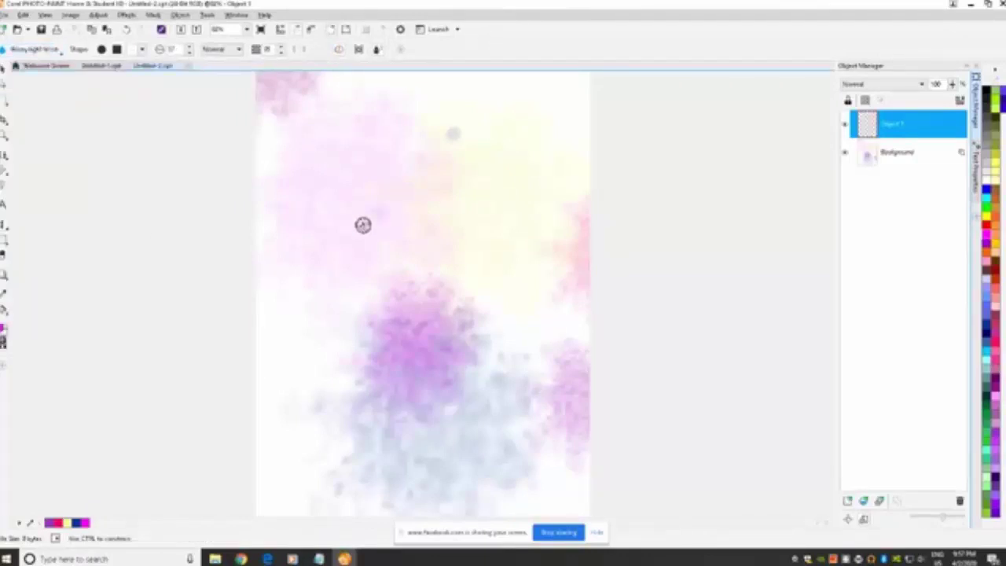
Paint a pink test stroke on the new layer, then undo it
drag(362, 225, 340, 236)
click(24, 15)
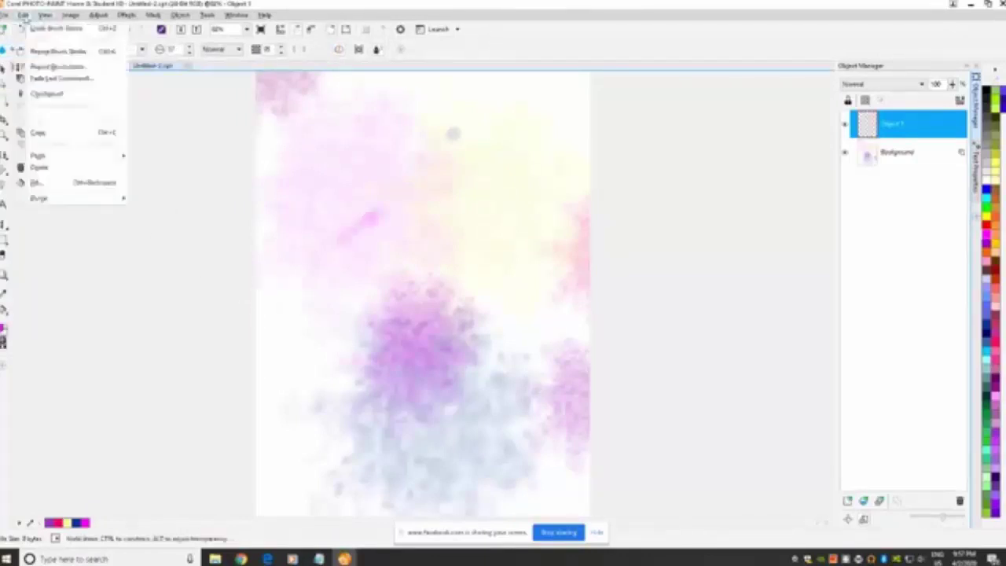
click(33, 28)
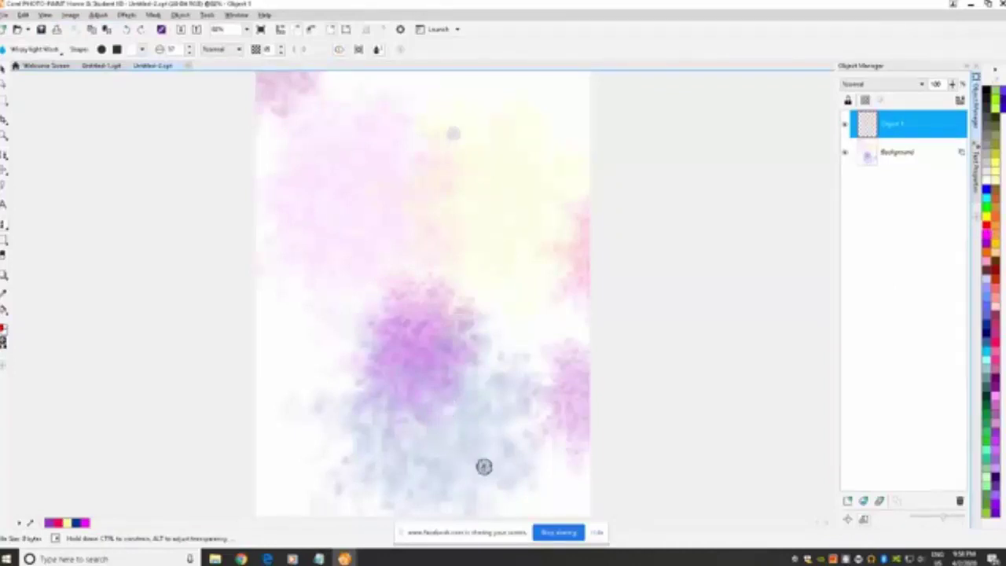
Paint five curved red petal strokes, then a yellow-orange stroke between them
mouse_move(484, 466)
mouse_down()
mouse_move(505, 365)
mouse_move(485, 453)
mouse_move(485, 416)
mouse_move(510, 337)
mouse_move(526, 374)
mouse_up()
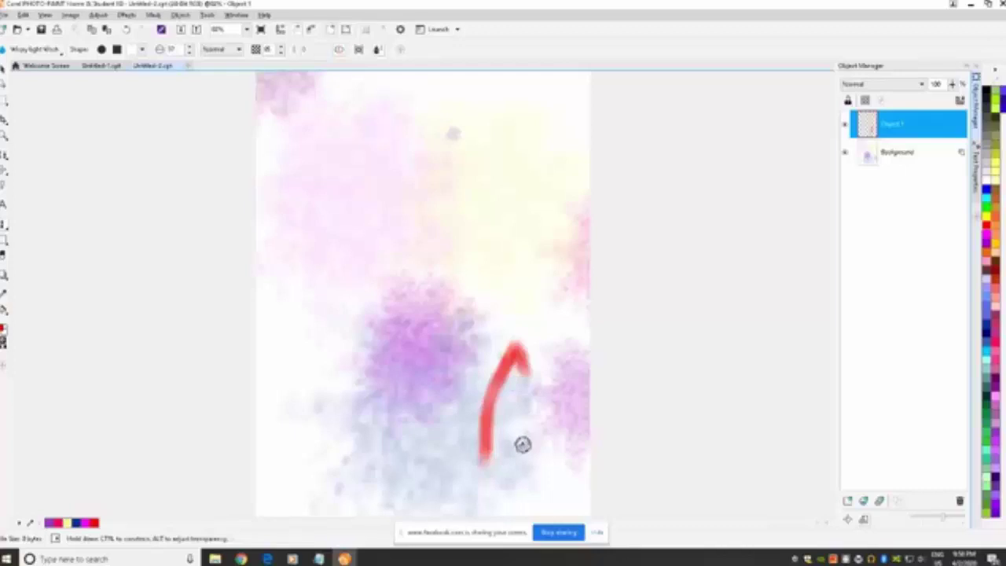
mouse_move(523, 444)
mouse_down()
mouse_move(559, 373)
mouse_move(526, 428)
mouse_up()
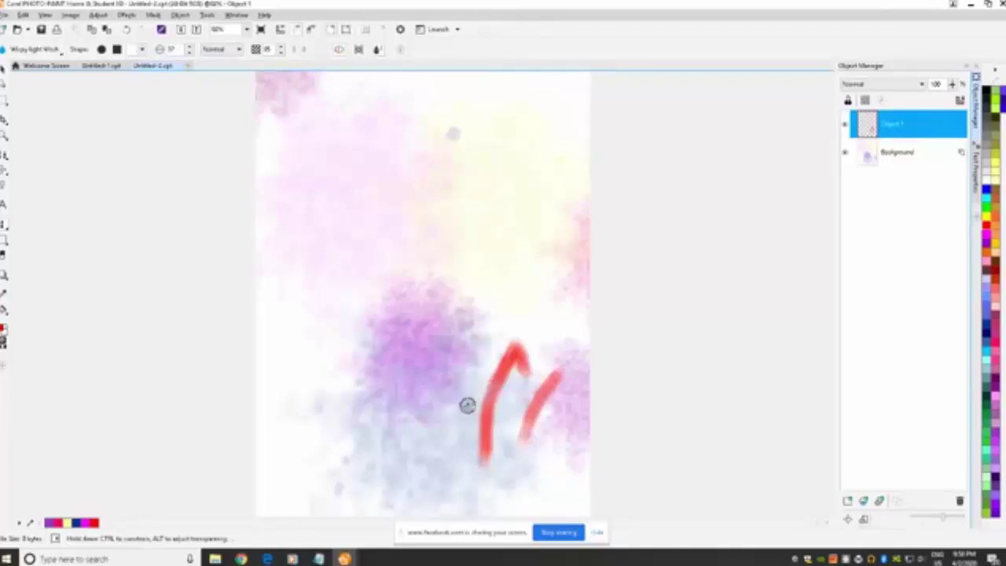
mouse_move(467, 399)
mouse_down()
mouse_move(467, 359)
mouse_move(488, 322)
mouse_move(466, 386)
mouse_move(488, 319)
mouse_up()
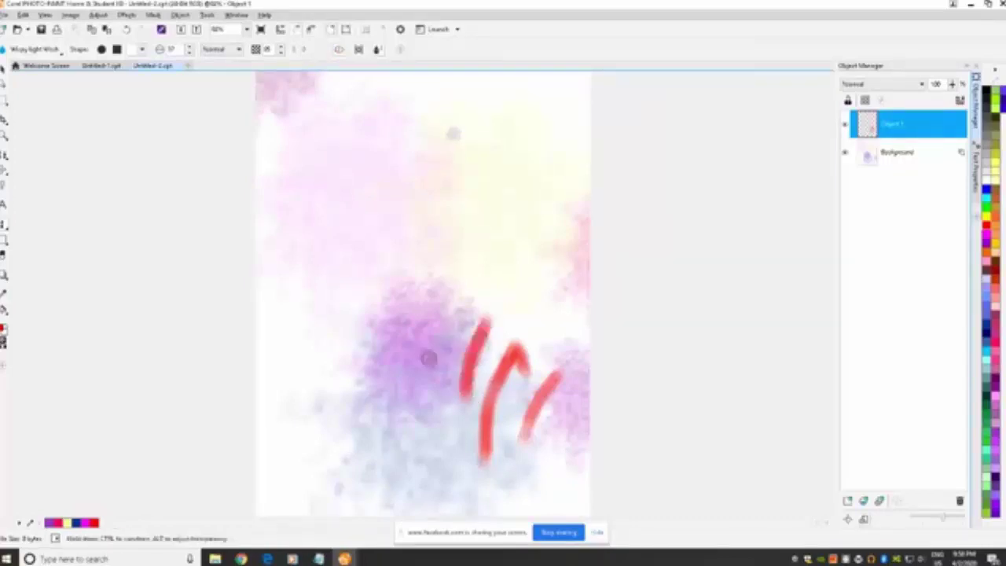
mouse_move(423, 324)
mouse_down()
mouse_move(411, 292)
mouse_move(424, 322)
mouse_move(406, 312)
mouse_move(422, 335)
mouse_up()
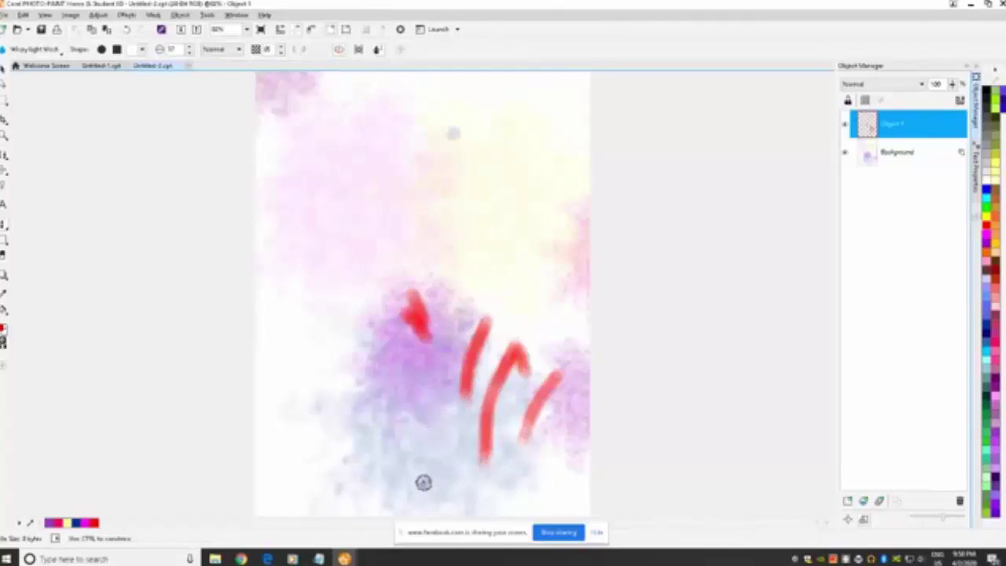
mouse_move(424, 481)
mouse_down()
mouse_move(440, 406)
mouse_move(451, 472)
mouse_up()
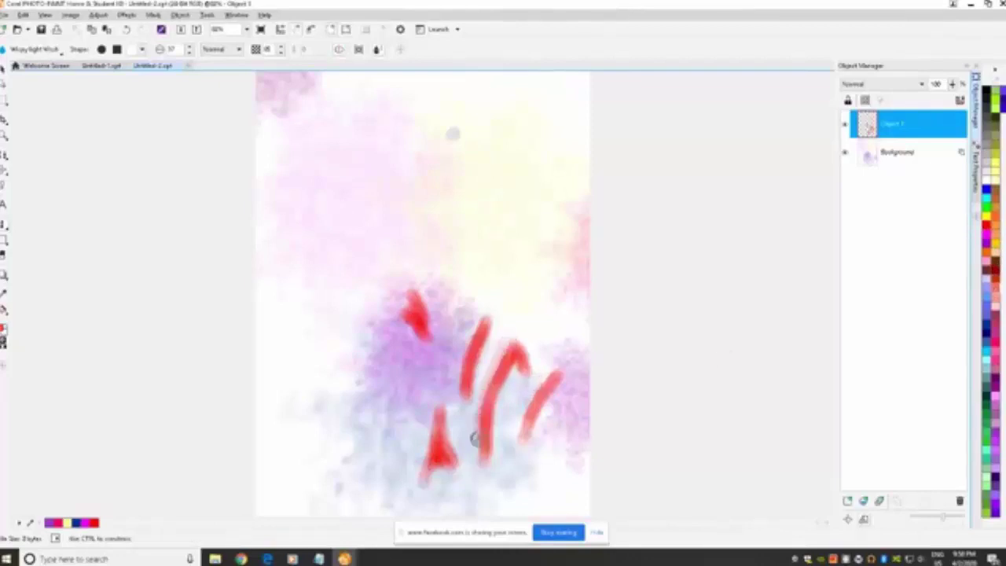
mouse_move(540, 405)
mouse_down()
mouse_move(553, 375)
mouse_move(511, 453)
mouse_up()
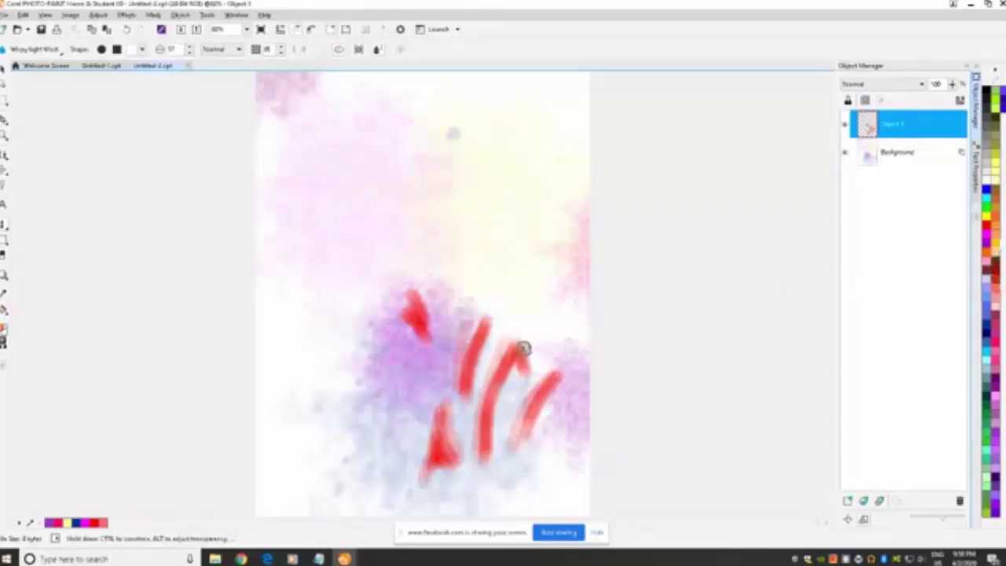
mouse_move(511, 325)
mouse_down()
mouse_move(487, 376)
mouse_move(498, 321)
mouse_move(474, 453)
mouse_up()
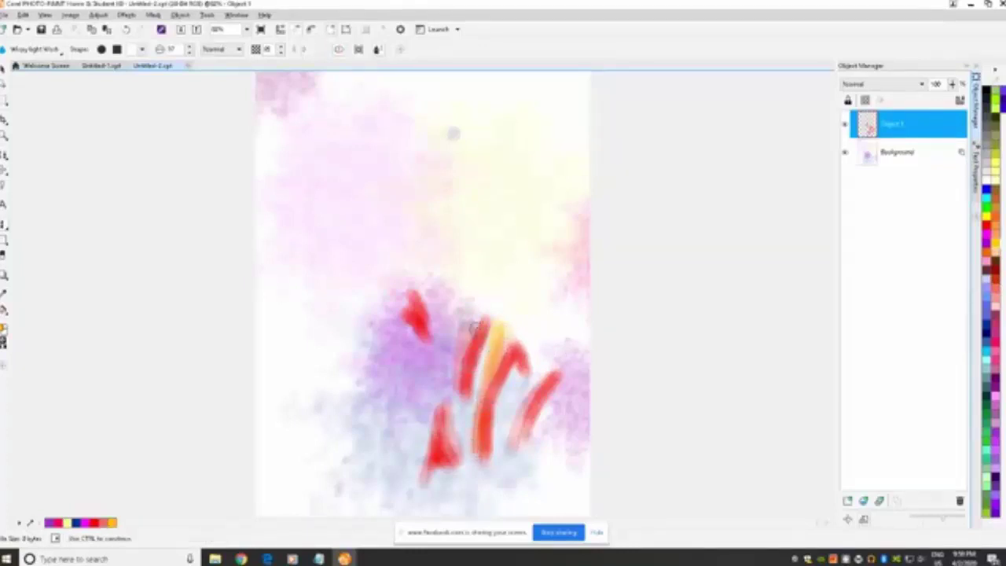
Add yellow strokes rising above the petals, beside them, and along the flower's base
drag(474, 323, 508, 265)
mouse_move(469, 329)
mouse_down()
mouse_move(474, 288)
mouse_move(464, 336)
mouse_move(440, 350)
mouse_move(387, 351)
mouse_move(364, 371)
mouse_move(386, 354)
mouse_move(432, 411)
mouse_move(407, 461)
mouse_move(431, 416)
mouse_up()
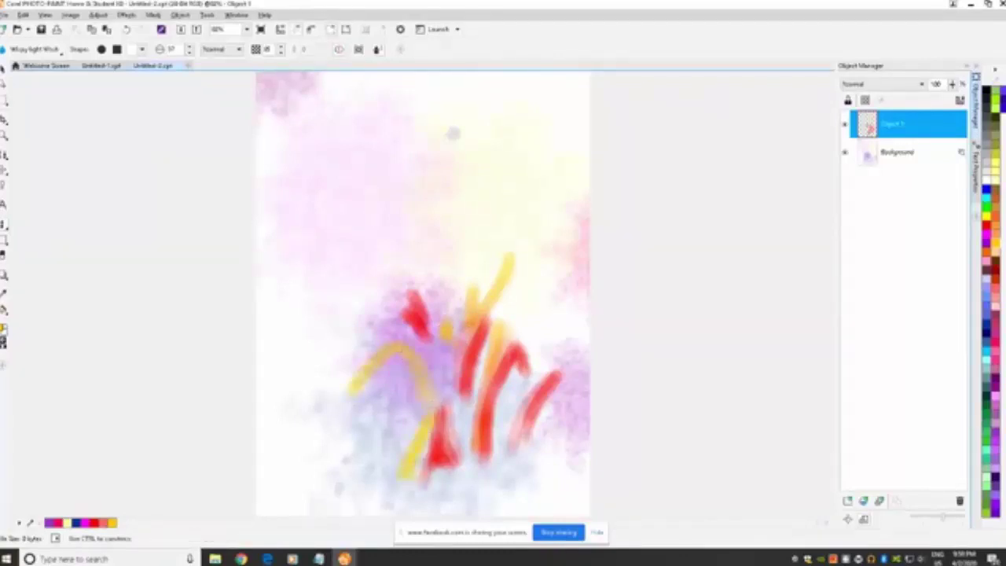
mouse_move(418, 472)
mouse_down()
mouse_move(449, 472)
mouse_move(456, 457)
mouse_move(496, 467)
mouse_move(467, 420)
mouse_up()
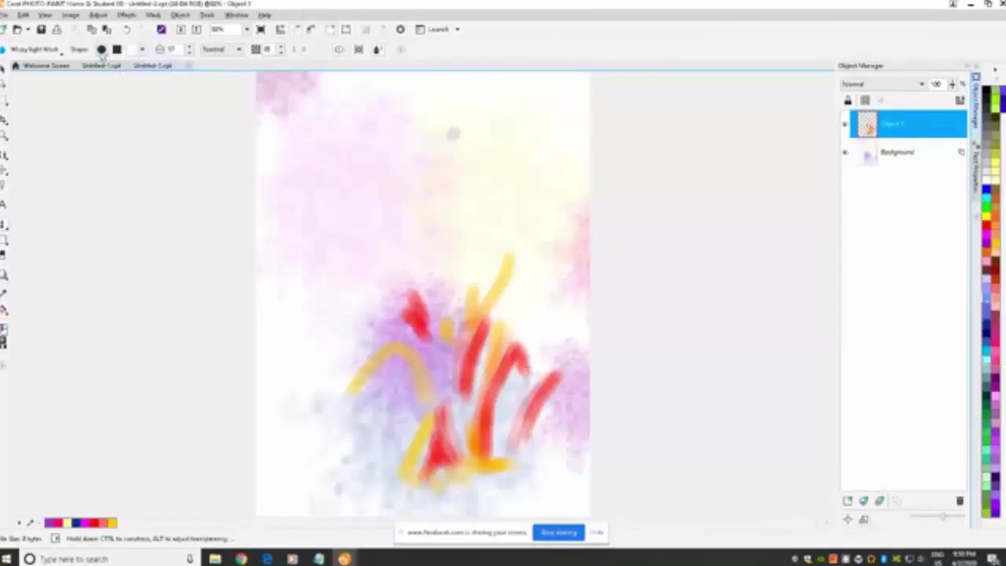
Switch to the Color Blend watercolour preset at a smaller size with a light-blue colour
click(61, 53)
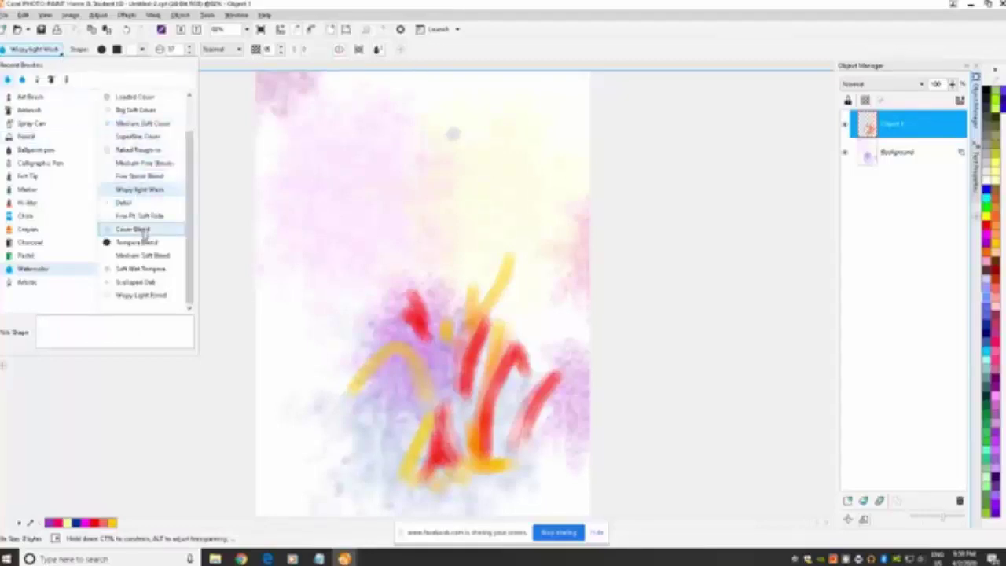
click(143, 230)
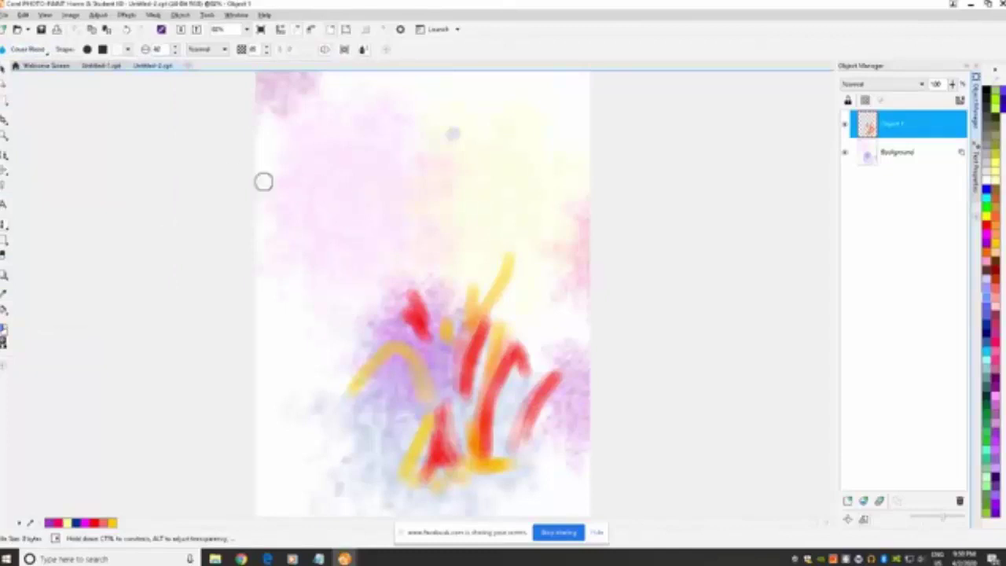
click(174, 52)
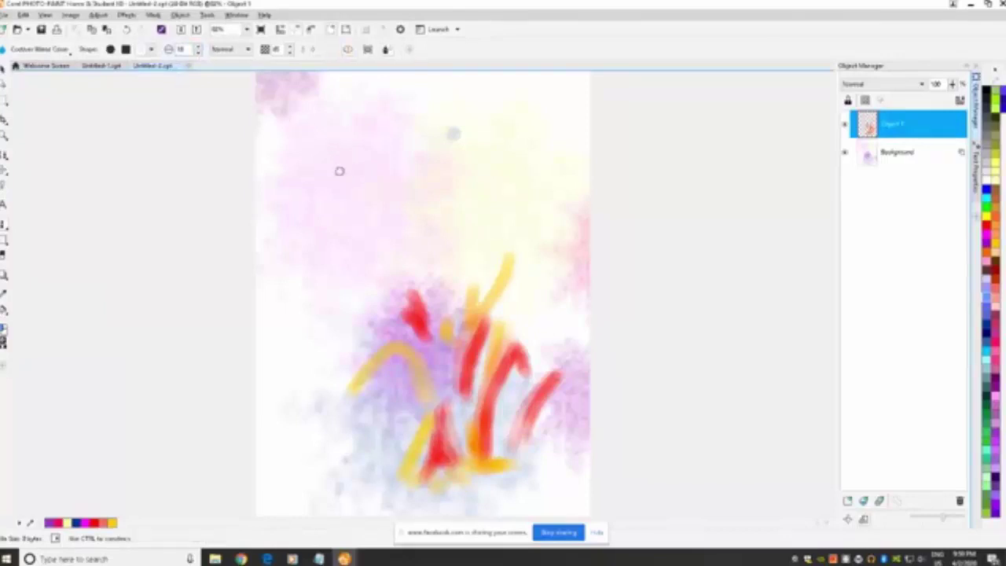
drag(293, 155, 339, 166)
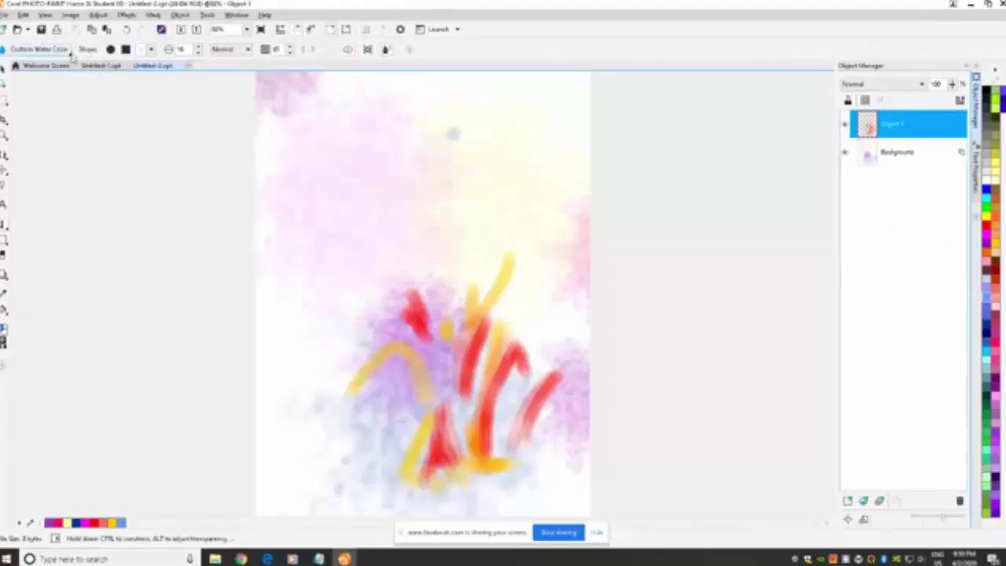
click(70, 49)
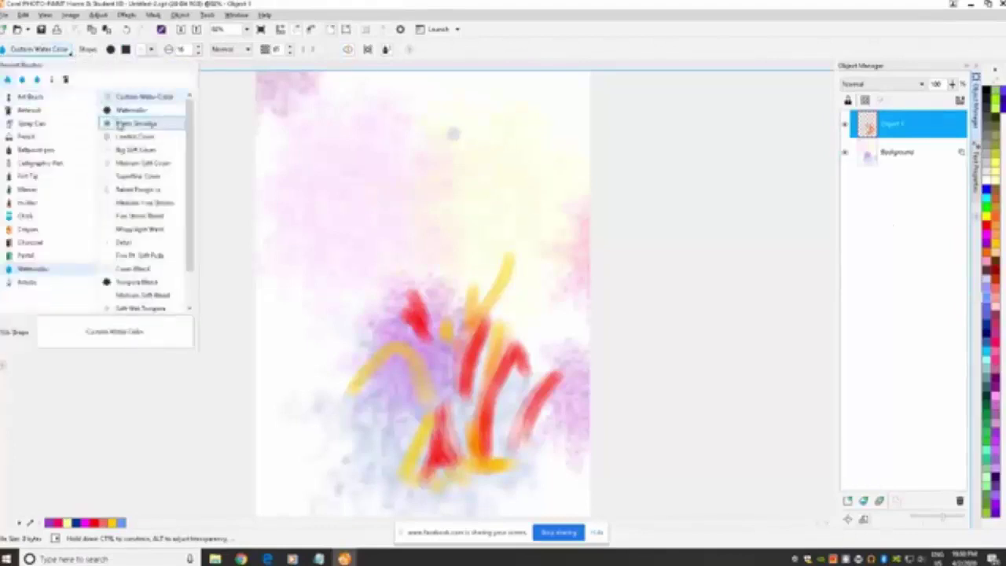
Switch to Water Smudge and smear, lengthen and deepen the red petal strokes
click(133, 124)
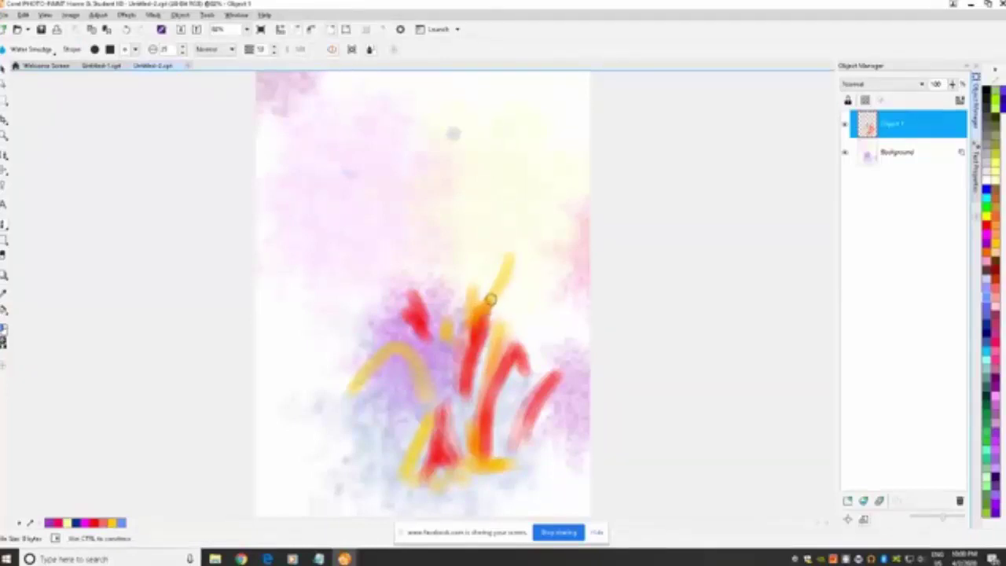
mouse_move(487, 302)
mouse_down()
mouse_move(468, 421)
mouse_move(515, 336)
mouse_move(526, 380)
mouse_up()
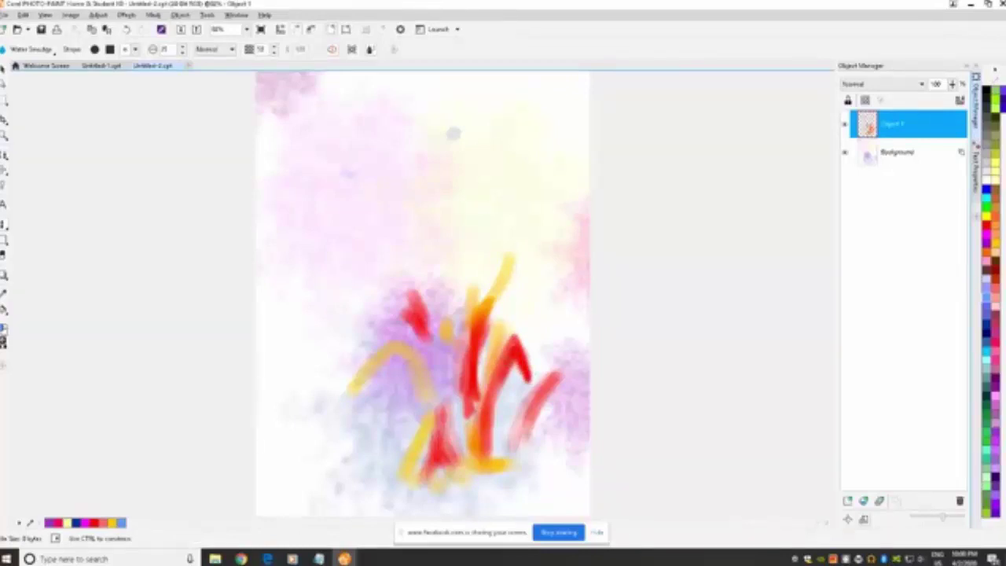
mouse_move(499, 396)
mouse_down()
mouse_move(493, 424)
mouse_move(505, 441)
mouse_up()
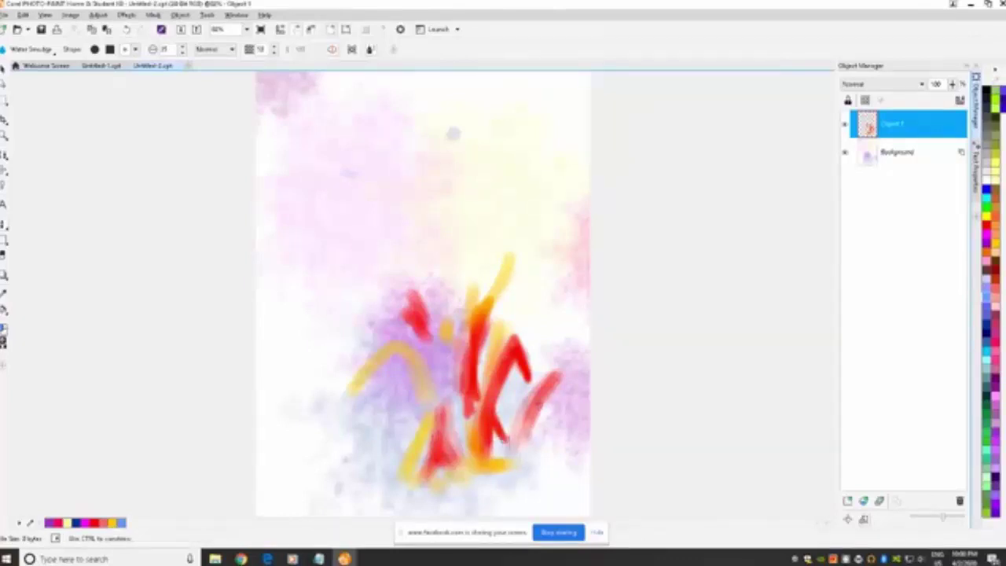
mouse_move(538, 404)
mouse_down()
mouse_move(563, 356)
mouse_move(526, 432)
mouse_move(538, 401)
mouse_up()
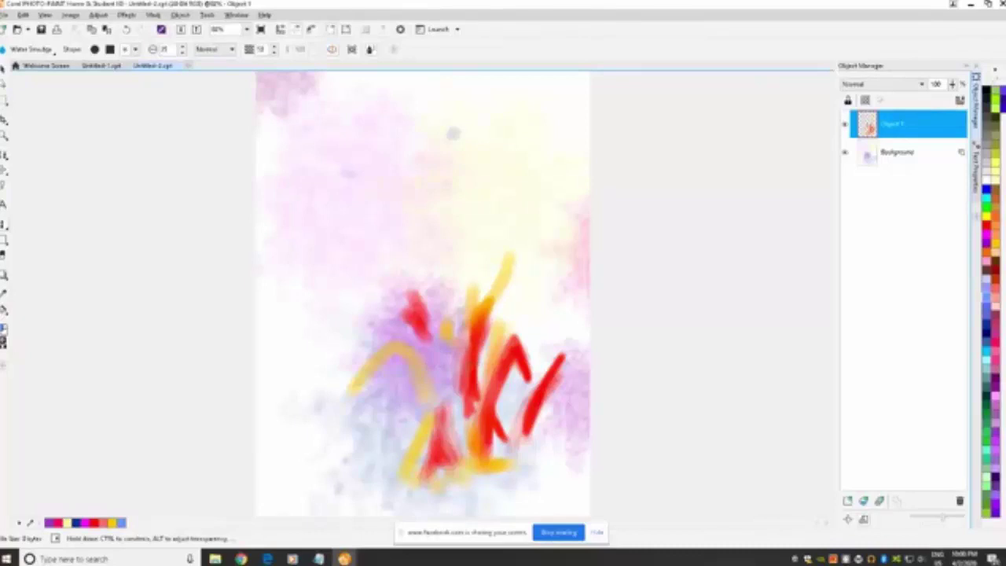
drag(470, 368, 459, 290)
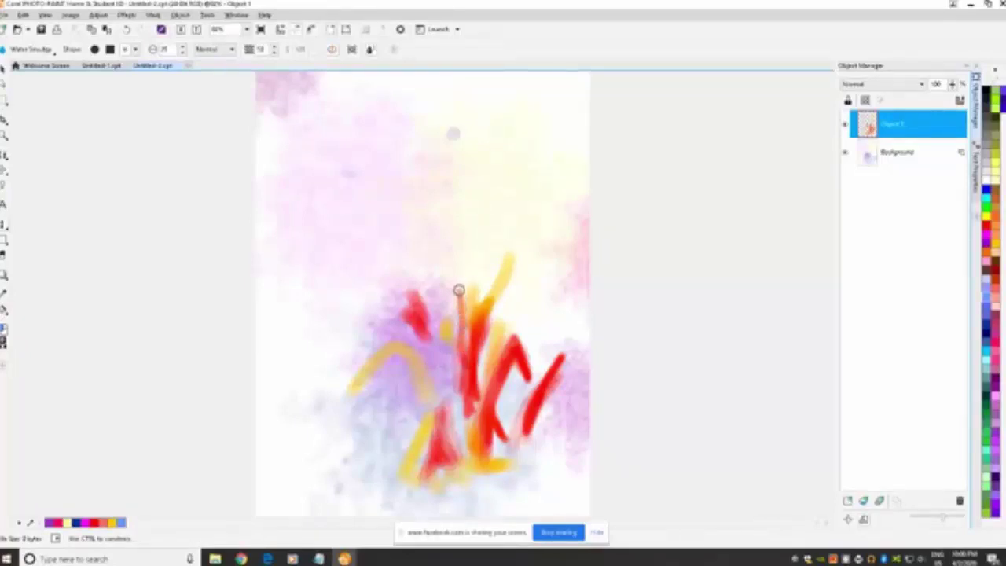
mouse_move(458, 290)
mouse_down()
mouse_move(452, 283)
mouse_move(448, 379)
mouse_move(458, 350)
mouse_up()
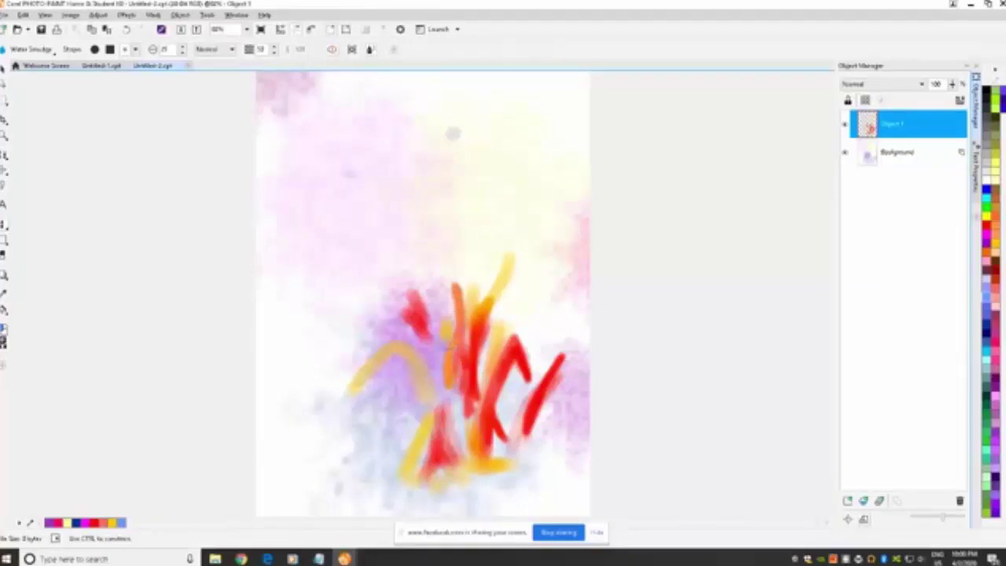
Darken the lower flower and smear the orange and yellow strokes up-left and downward
drag(457, 407, 438, 398)
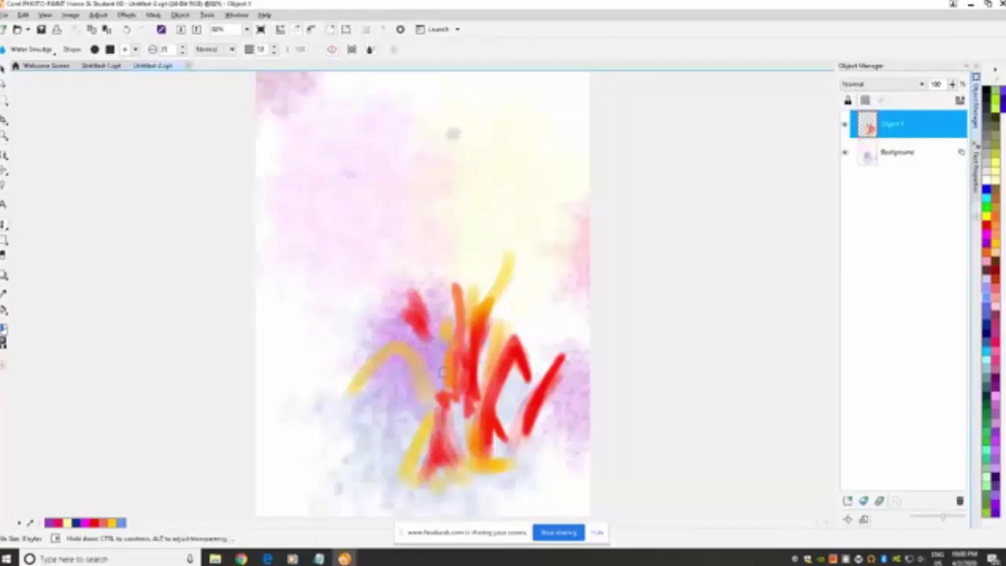
mouse_move(443, 374)
mouse_down()
mouse_move(435, 352)
mouse_move(379, 314)
mouse_up()
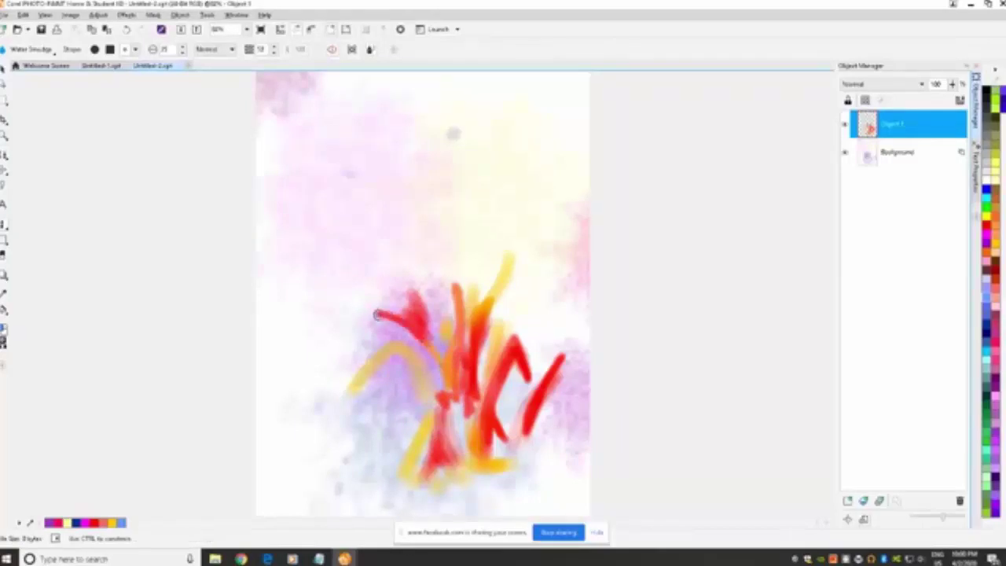
drag(419, 374, 371, 324)
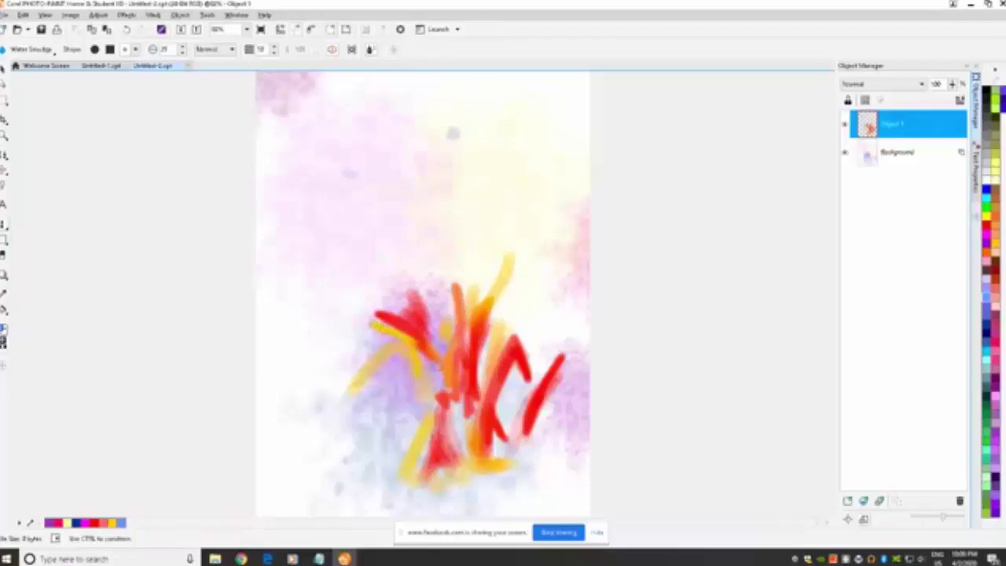
mouse_move(407, 355)
mouse_down()
mouse_move(372, 354)
mouse_move(369, 380)
mouse_move(353, 391)
mouse_move(360, 375)
mouse_up()
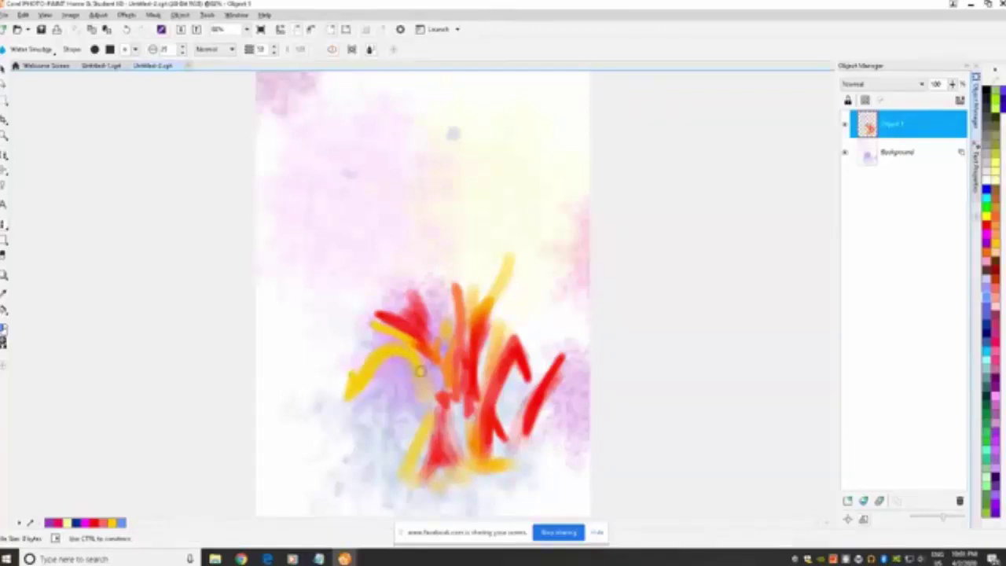
mouse_move(425, 366)
mouse_down()
mouse_move(434, 375)
mouse_move(424, 426)
mouse_move(410, 400)
mouse_move(329, 460)
mouse_move(404, 389)
mouse_move(427, 416)
mouse_move(422, 472)
mouse_up()
Blend the base into red-orange, pulling yellow up into the petals and stretching strokes left
mouse_move(435, 421)
mouse_down()
mouse_move(435, 376)
mouse_move(431, 458)
mouse_move(412, 484)
mouse_move(461, 464)
mouse_move(457, 401)
mouse_move(450, 419)
mouse_move(472, 405)
mouse_move(488, 371)
mouse_move(478, 431)
mouse_move(519, 434)
mouse_move(503, 421)
mouse_move(497, 458)
mouse_move(525, 399)
mouse_move(519, 424)
mouse_move(534, 421)
mouse_move(519, 467)
mouse_move(507, 470)
mouse_up()
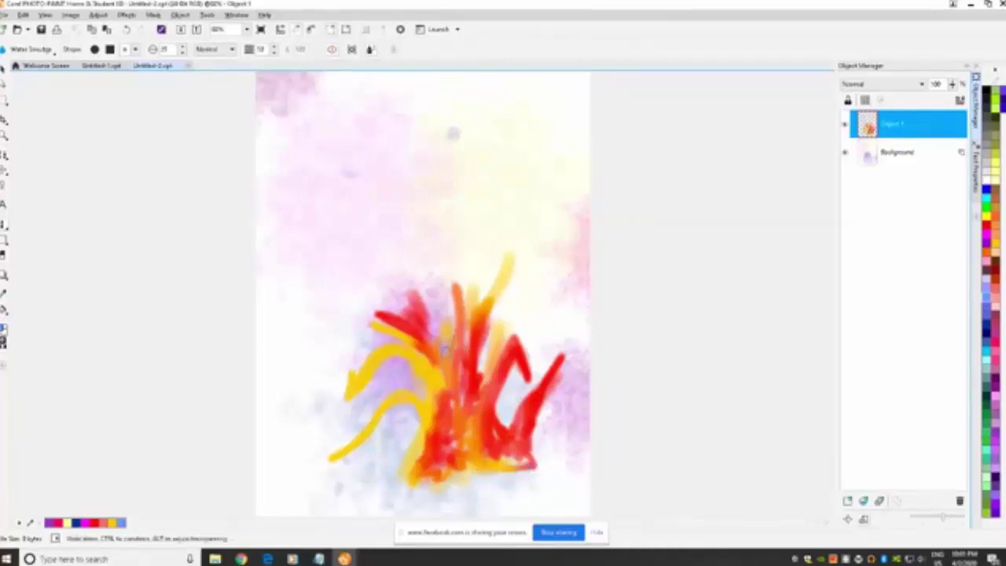
mouse_move(445, 352)
mouse_down()
mouse_move(450, 300)
mouse_move(455, 314)
mouse_up()
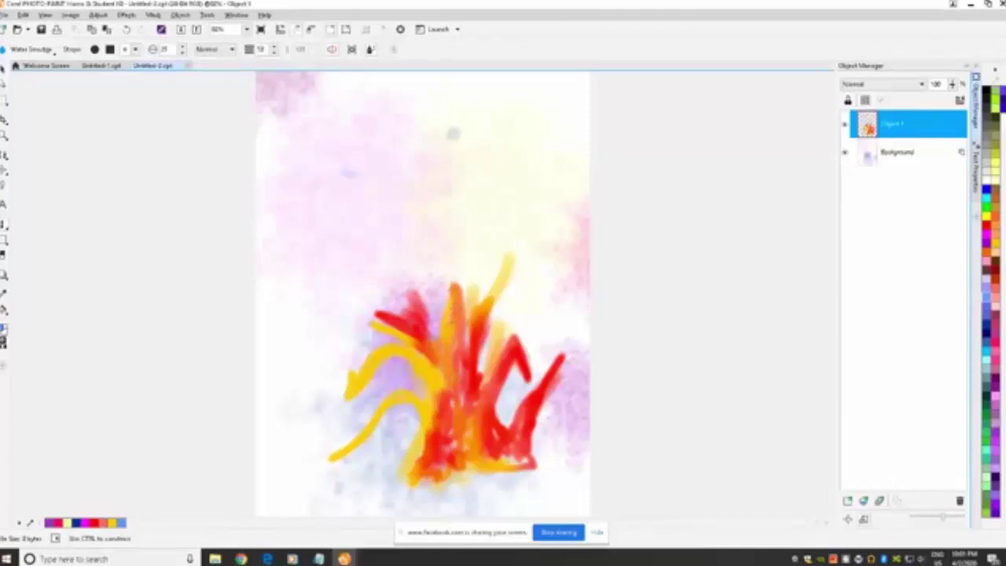
mouse_move(416, 316)
mouse_down()
mouse_move(398, 291)
mouse_move(417, 300)
mouse_move(407, 310)
mouse_move(399, 302)
mouse_move(403, 320)
mouse_up()
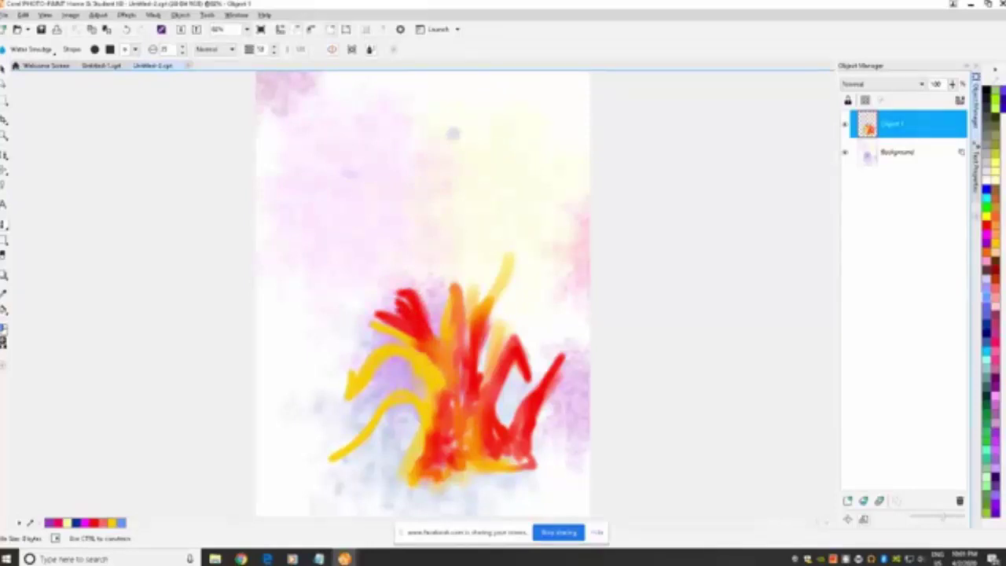
drag(391, 340, 358, 332)
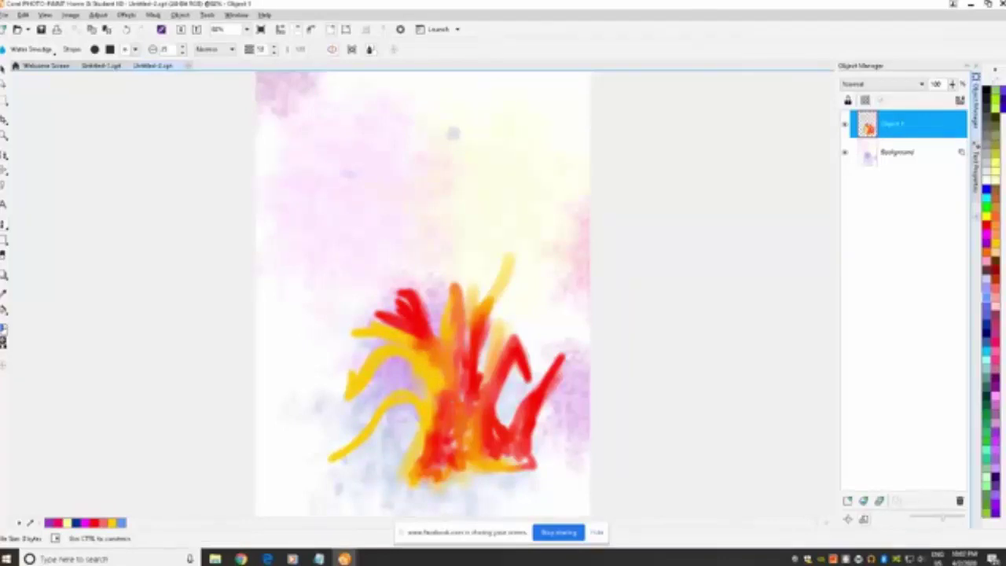
mouse_move(465, 434)
mouse_down()
mouse_move(421, 485)
mouse_move(370, 498)
mouse_up()
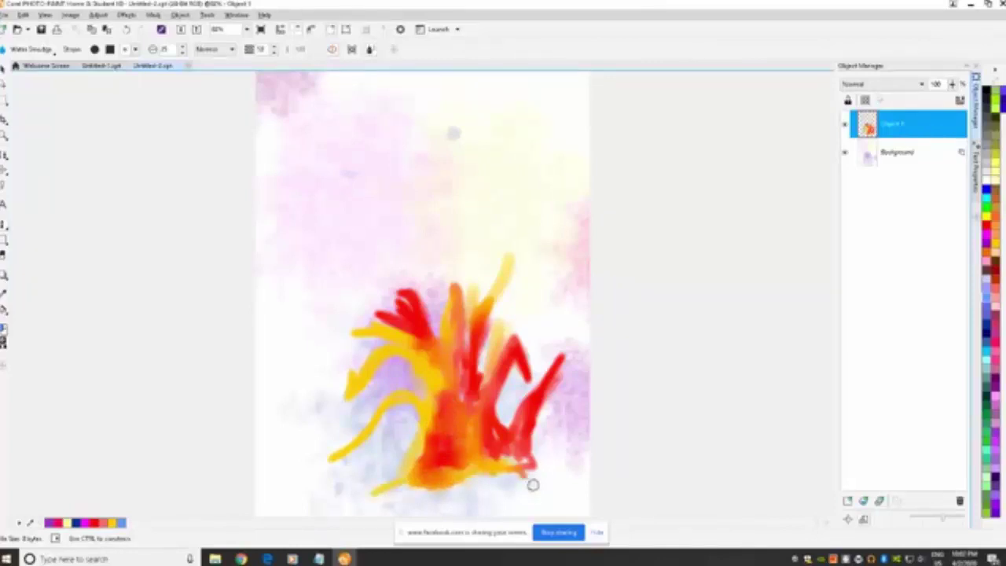
Spread smears outward from the base, soften the upper yellow stroke, and add a yellow dab
mouse_move(532, 483)
mouse_down()
mouse_move(519, 464)
mouse_move(533, 475)
mouse_up()
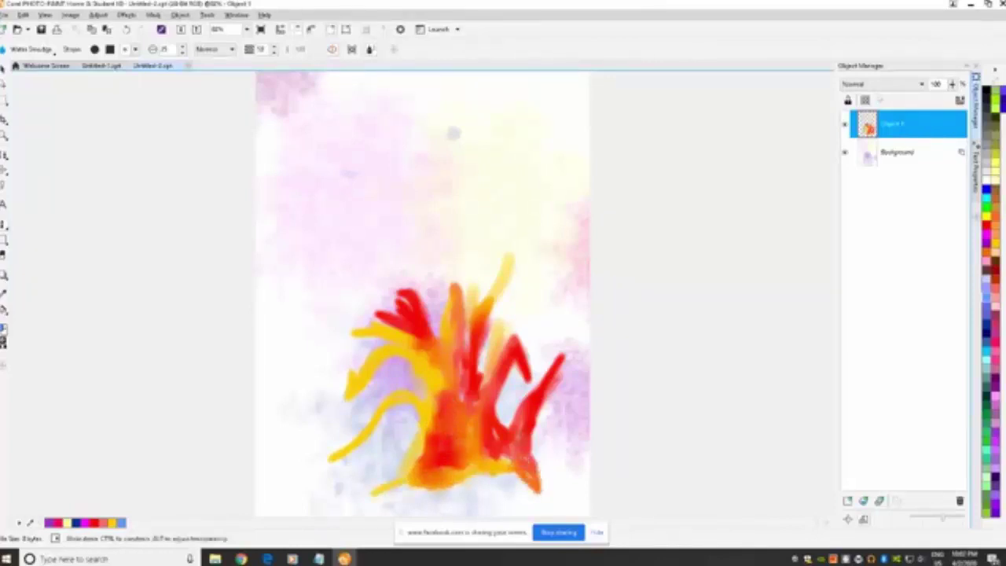
drag(480, 303, 524, 262)
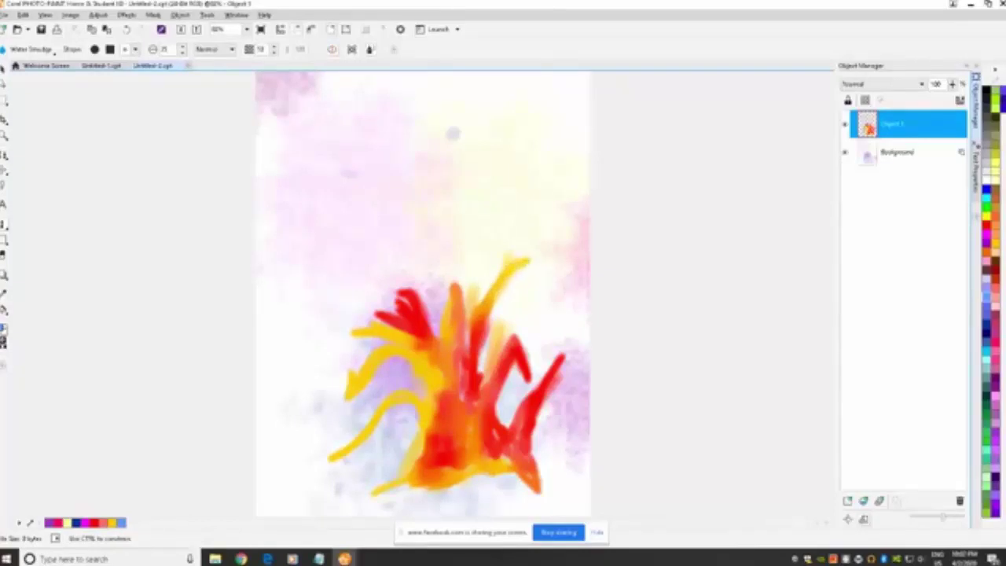
mouse_move(500, 285)
mouse_down()
mouse_move(492, 303)
mouse_move(477, 277)
mouse_up()
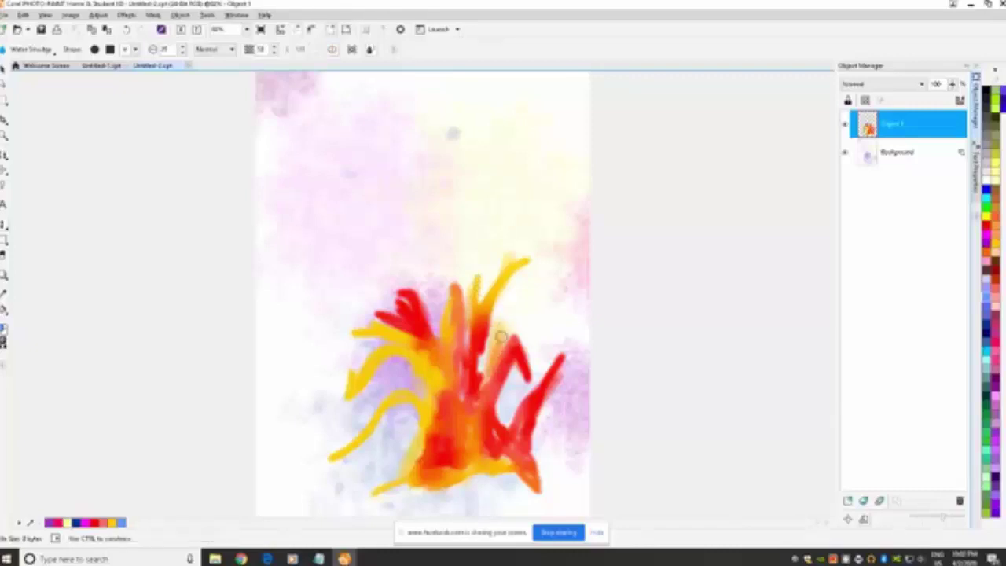
drag(505, 331, 504, 322)
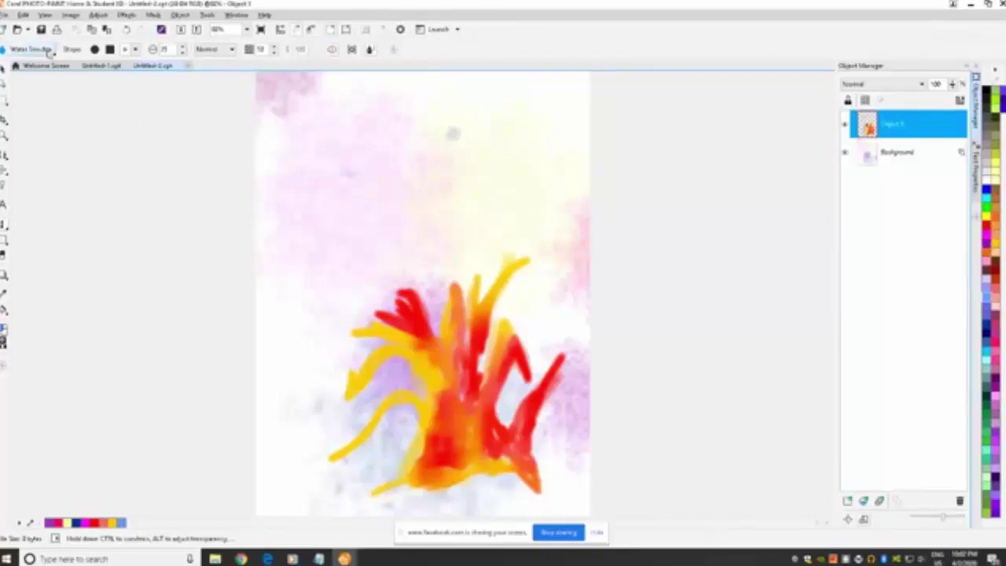
With the Medium Soft Cover brush, paint a blue wing left of the flower and a light-blue top-left stroke
click(55, 50)
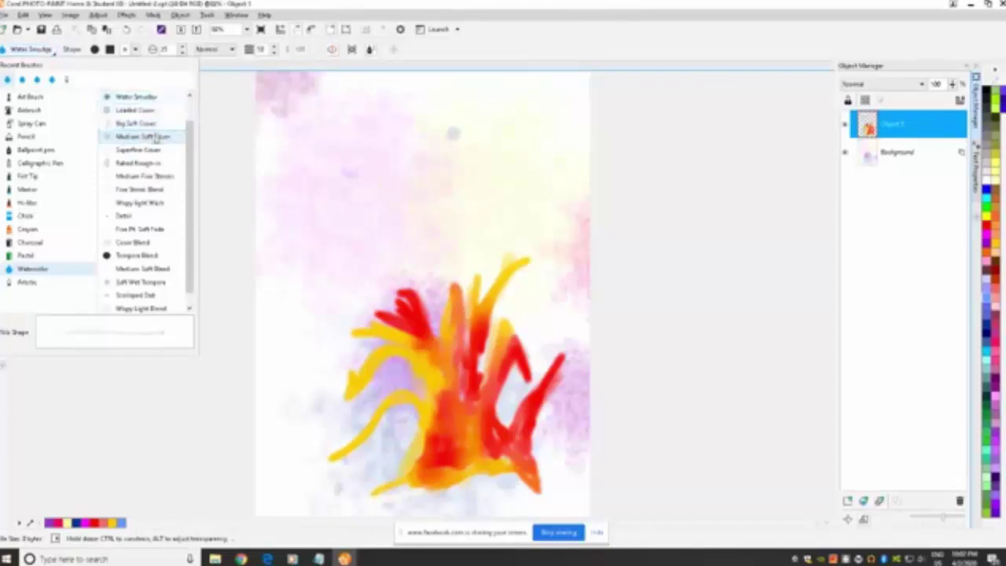
click(156, 138)
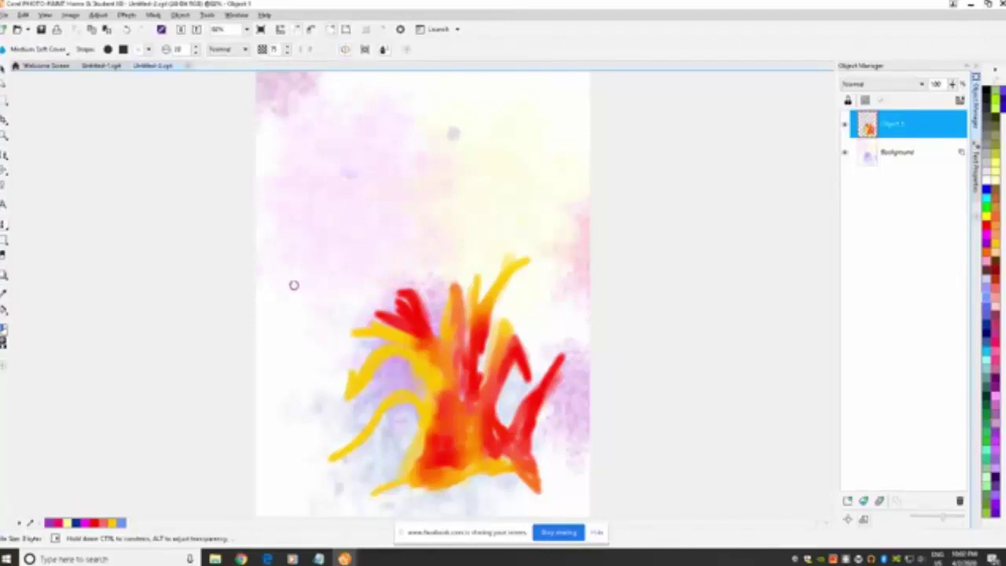
mouse_move(312, 276)
mouse_down()
mouse_move(314, 253)
mouse_move(354, 280)
mouse_move(311, 350)
mouse_move(334, 281)
mouse_move(294, 352)
mouse_move(326, 344)
mouse_move(292, 352)
mouse_move(288, 323)
mouse_move(314, 280)
mouse_move(330, 277)
mouse_move(320, 299)
mouse_move(331, 275)
mouse_move(300, 326)
mouse_move(319, 295)
mouse_up()
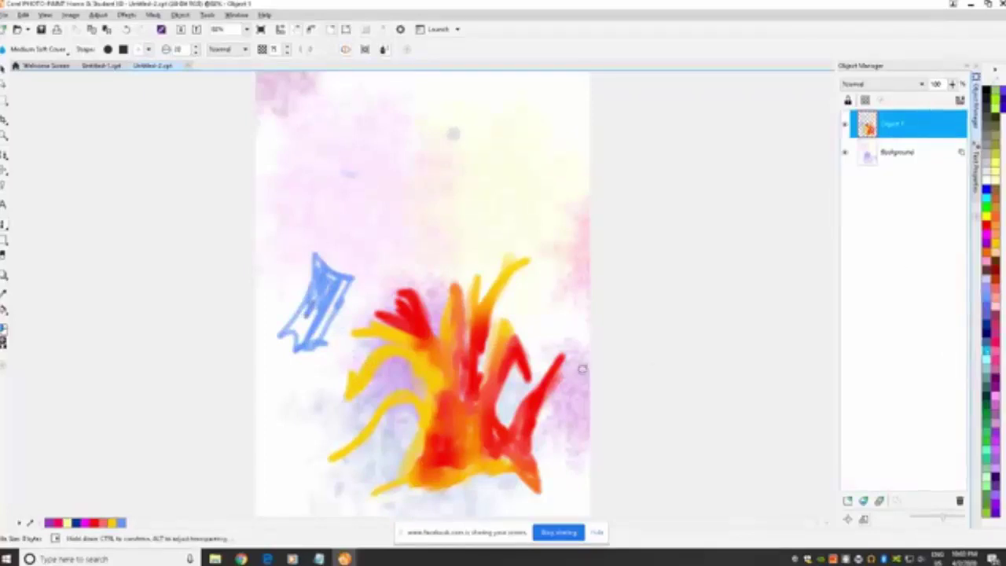
mouse_move(324, 325)
mouse_down()
mouse_move(305, 328)
mouse_move(313, 309)
mouse_move(297, 338)
mouse_move(290, 322)
mouse_move(319, 326)
mouse_move(326, 309)
mouse_up()
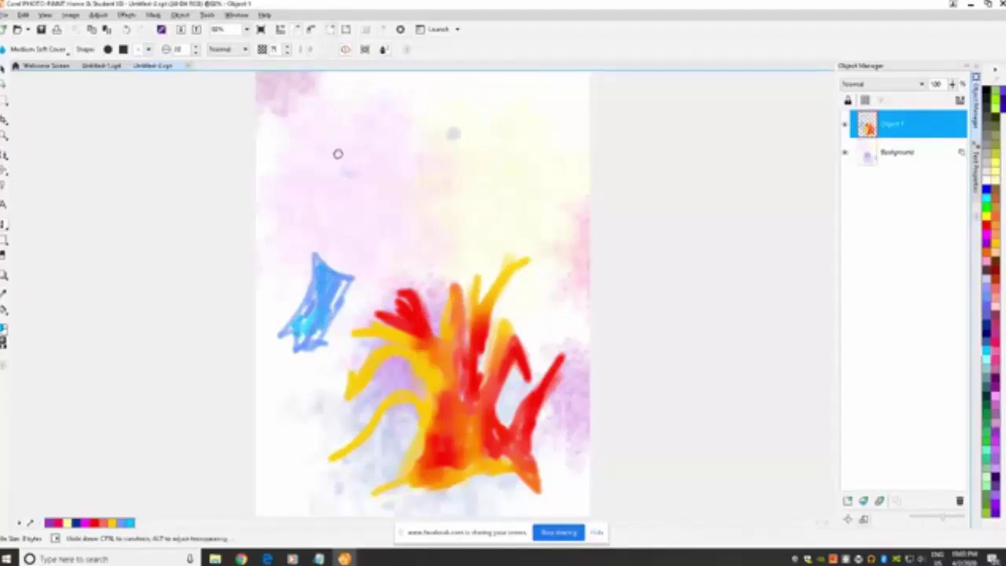
mouse_move(337, 153)
mouse_down()
mouse_move(258, 124)
mouse_move(331, 155)
mouse_up()
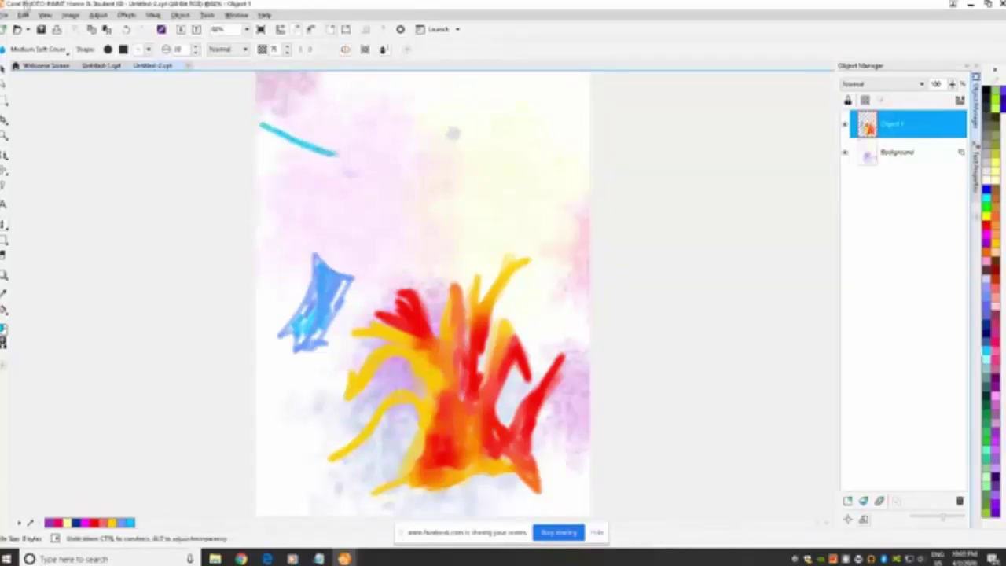
Set the paper width to 1000 in Image > Paper Size
click(72, 16)
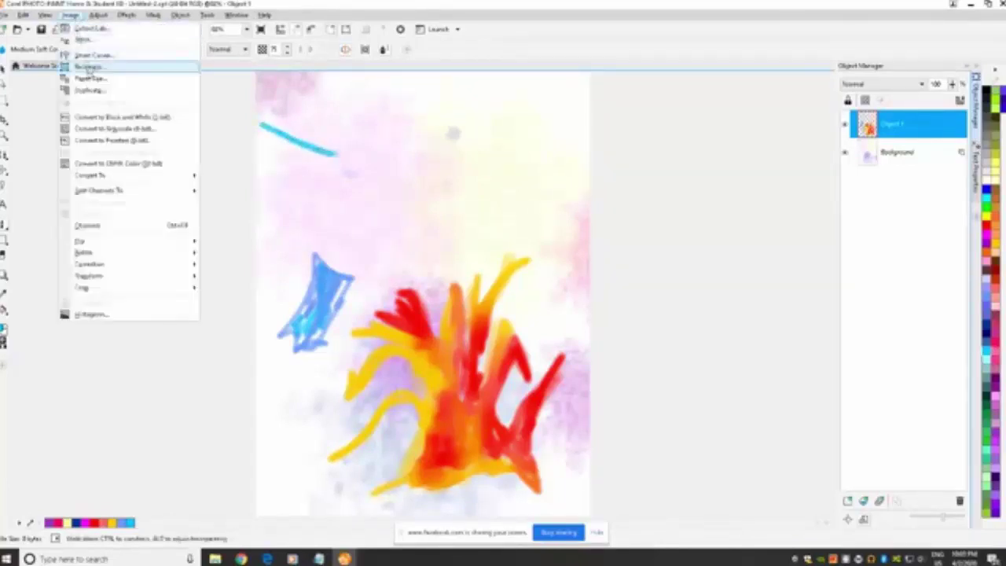
click(91, 78)
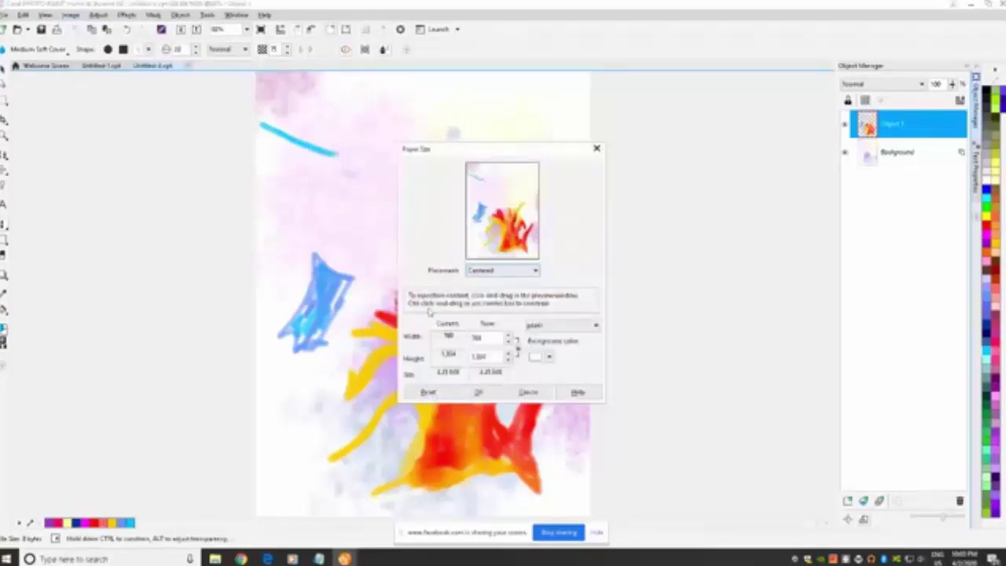
drag(491, 336, 463, 338)
text(1000)
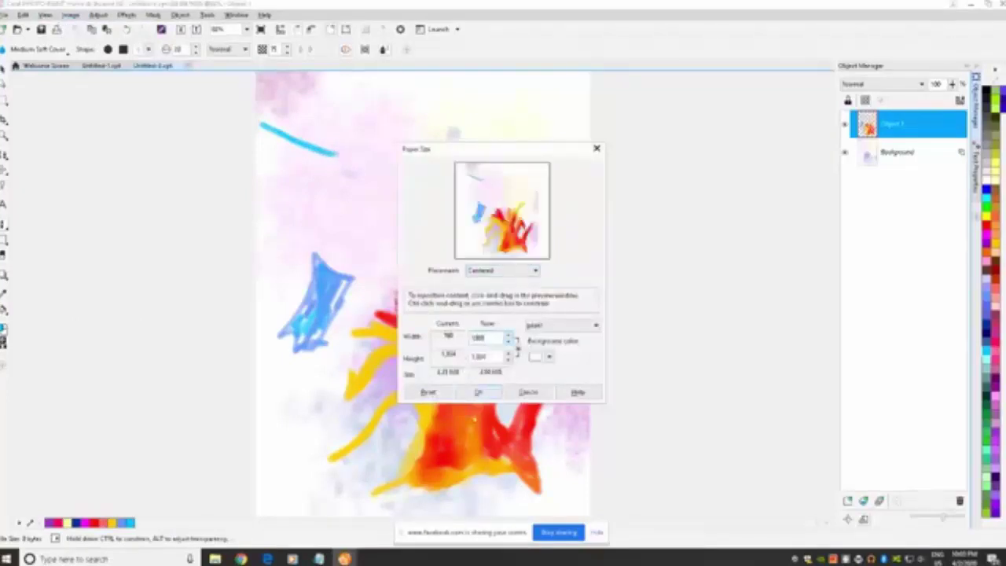
click(478, 392)
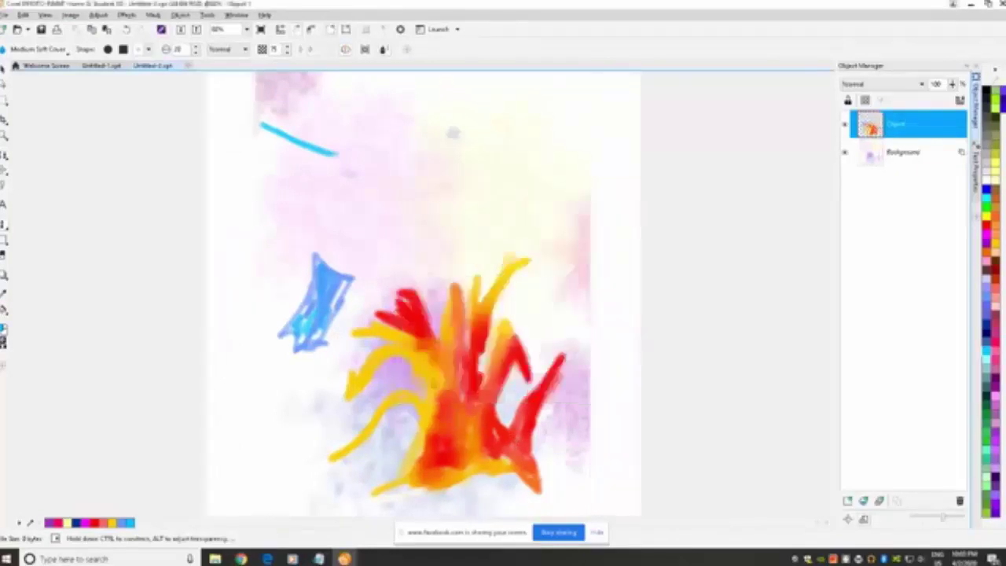
Extend the top-left blue wing stroke to the right and add light cyan feathers beneath it
mouse_move(328, 154)
mouse_down()
mouse_move(217, 110)
mouse_move(299, 151)
mouse_up()
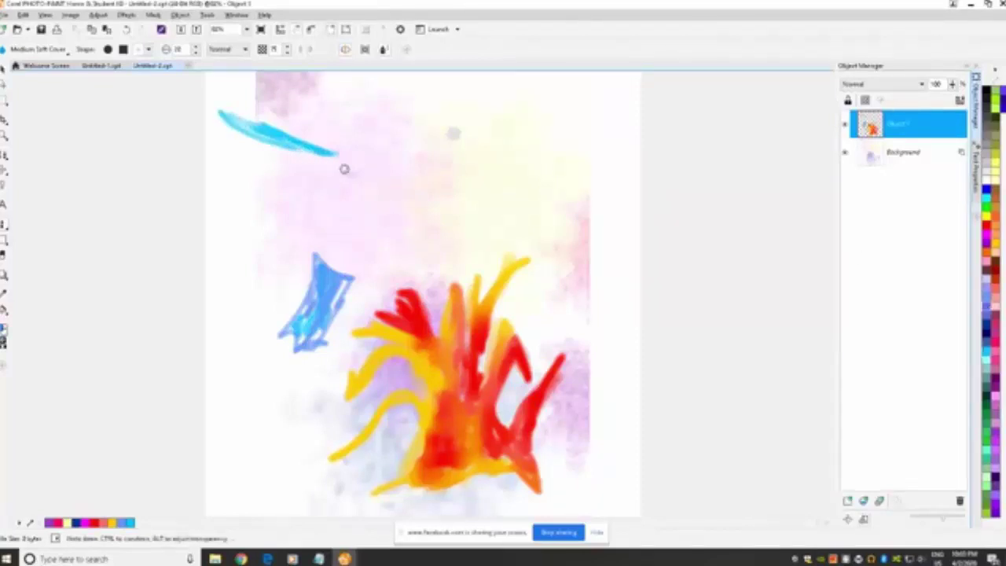
mouse_move(340, 150)
mouse_down()
mouse_move(316, 144)
mouse_move(349, 149)
mouse_up()
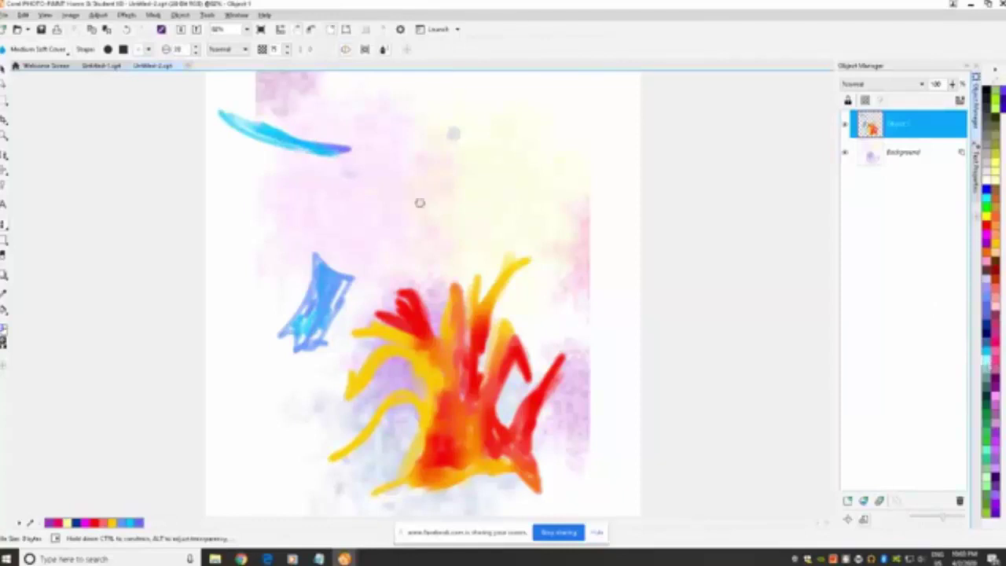
drag(246, 146, 265, 146)
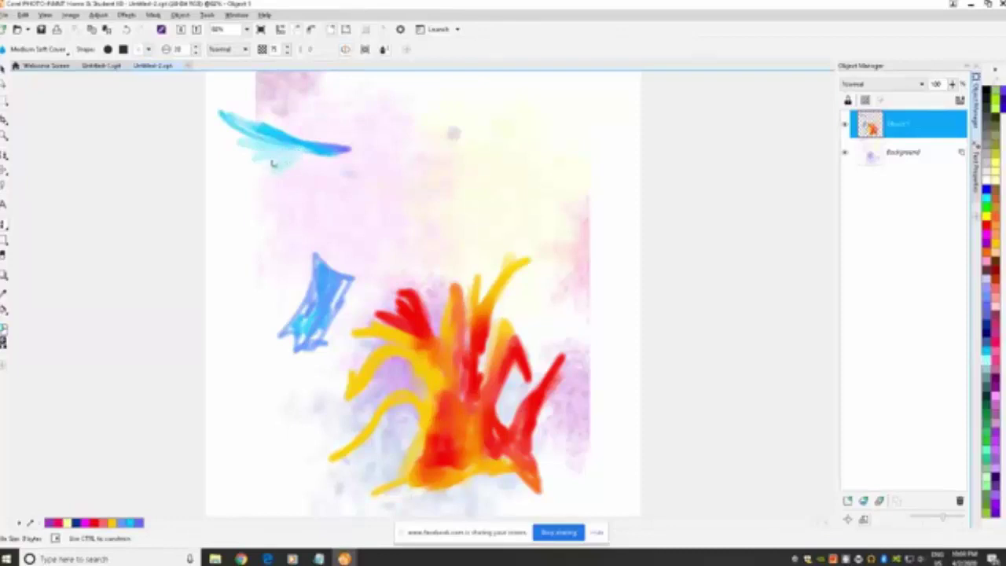
drag(265, 165, 251, 153)
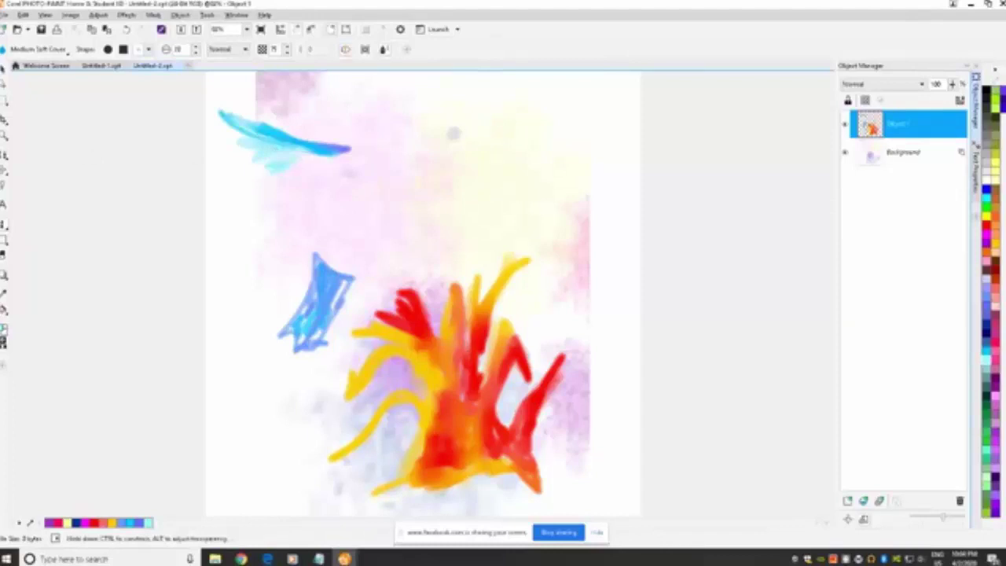
key(alt+Tab)
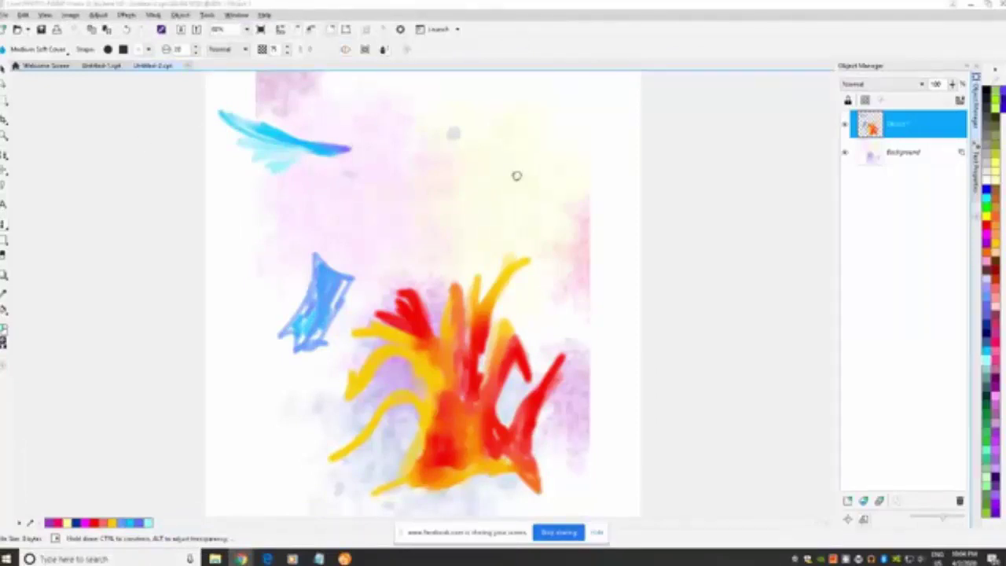
drag(343, 152, 363, 146)
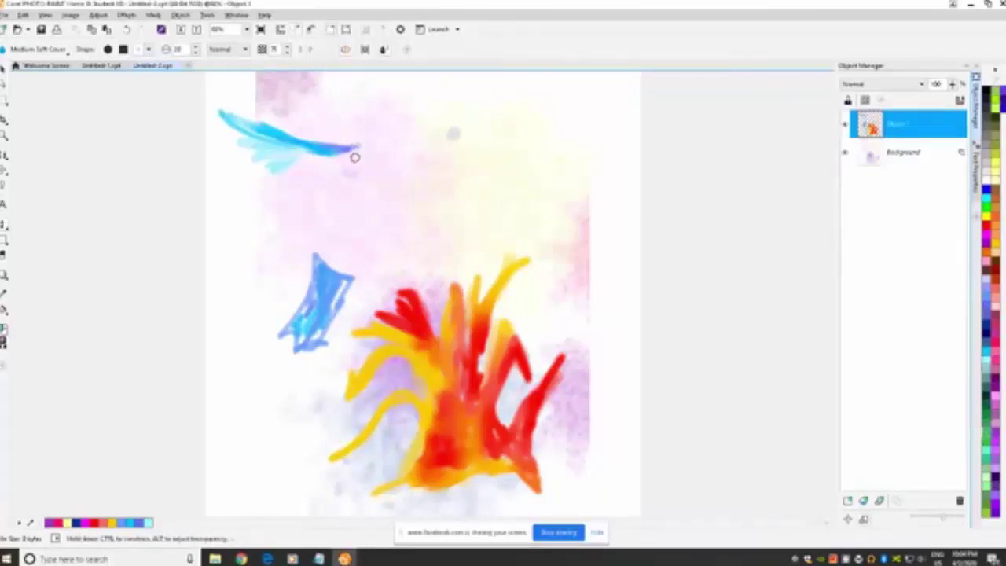
Paint green at the wing tip, cyan streaks under the wing, and a dark stroke above the lower wing
mouse_move(358, 148)
mouse_down()
mouse_move(369, 171)
mouse_move(389, 179)
mouse_up()
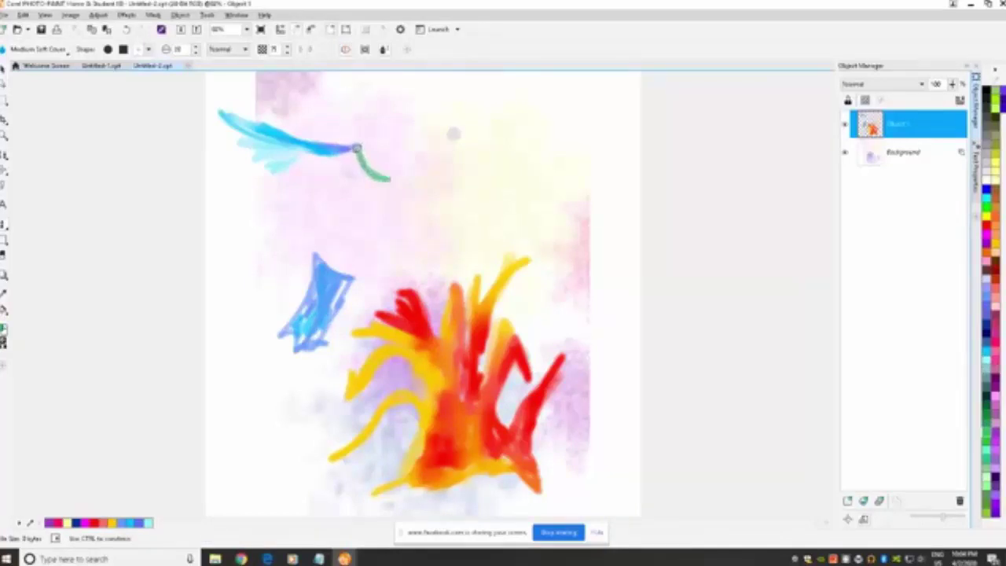
mouse_move(358, 156)
mouse_down()
mouse_move(340, 154)
mouse_move(366, 175)
mouse_move(326, 165)
mouse_up()
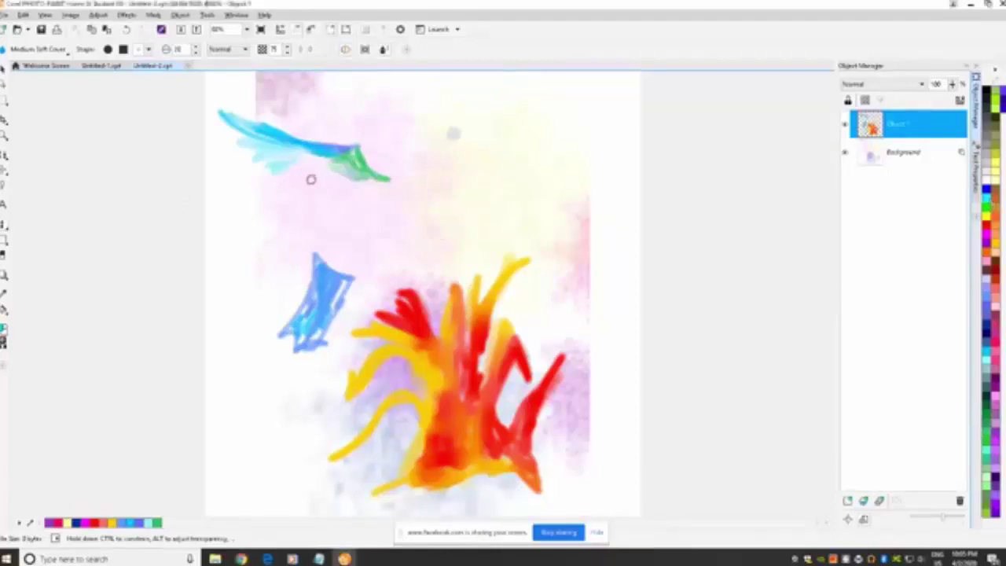
mouse_move(297, 177)
mouse_down()
mouse_move(284, 181)
mouse_move(306, 176)
mouse_move(290, 218)
mouse_move(331, 197)
mouse_move(334, 212)
mouse_move(319, 215)
mouse_move(315, 240)
mouse_up()
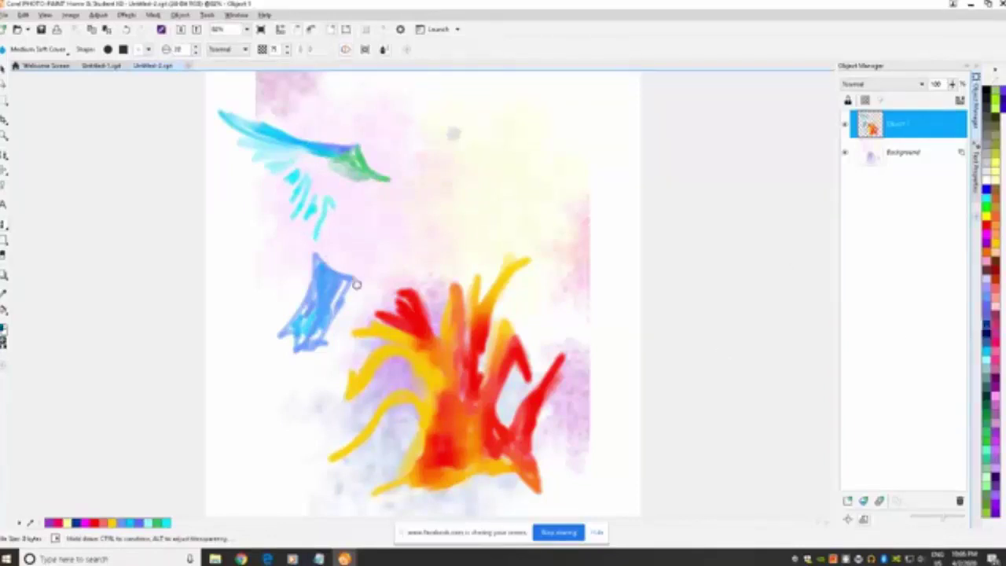
mouse_move(356, 275)
mouse_down()
mouse_move(387, 209)
mouse_move(350, 194)
mouse_move(381, 209)
mouse_move(358, 202)
mouse_move(370, 209)
mouse_move(370, 230)
mouse_move(354, 206)
mouse_move(373, 232)
mouse_move(358, 228)
mouse_move(376, 241)
mouse_move(338, 242)
mouse_move(355, 256)
mouse_up()
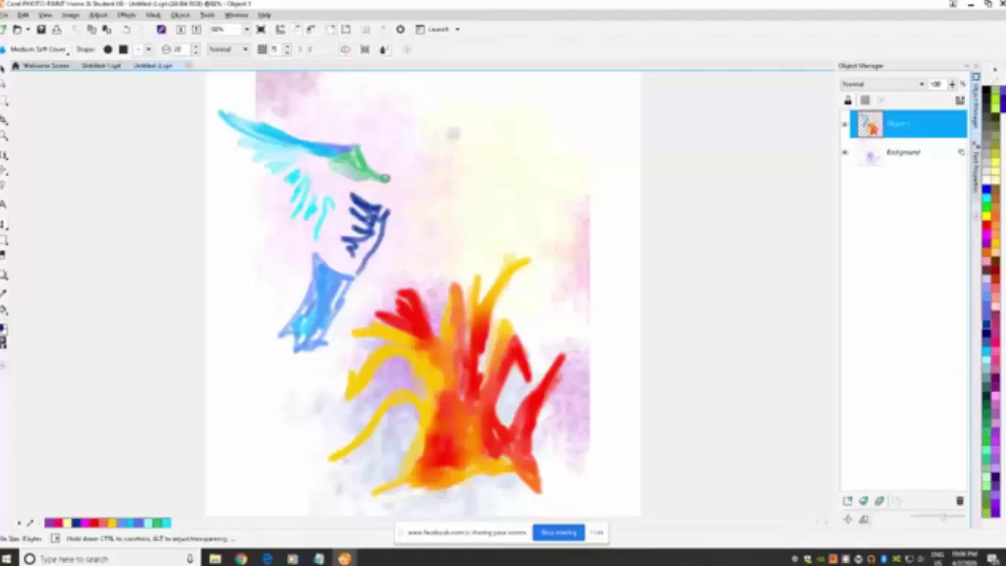
Paint a curved, filled dark blue head with a thin beak reaching down toward the flower
mouse_move(384, 178)
mouse_down()
mouse_move(397, 167)
mouse_move(417, 182)
mouse_move(385, 175)
mouse_move(433, 185)
mouse_move(414, 178)
mouse_move(432, 190)
mouse_move(438, 216)
mouse_up()
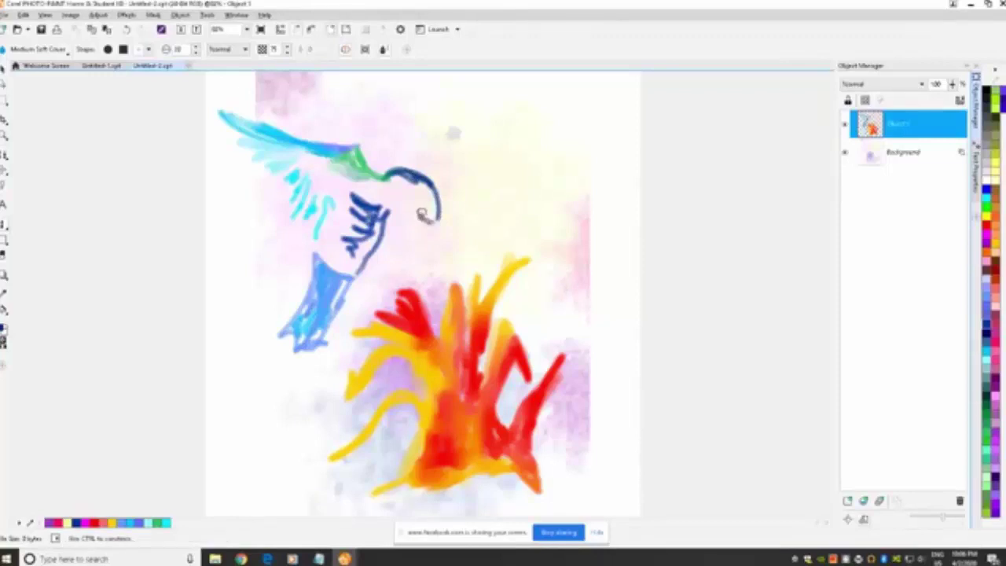
mouse_move(425, 219)
mouse_down()
mouse_move(421, 193)
mouse_move(397, 180)
mouse_move(411, 178)
mouse_move(425, 220)
mouse_move(423, 185)
mouse_move(434, 219)
mouse_up()
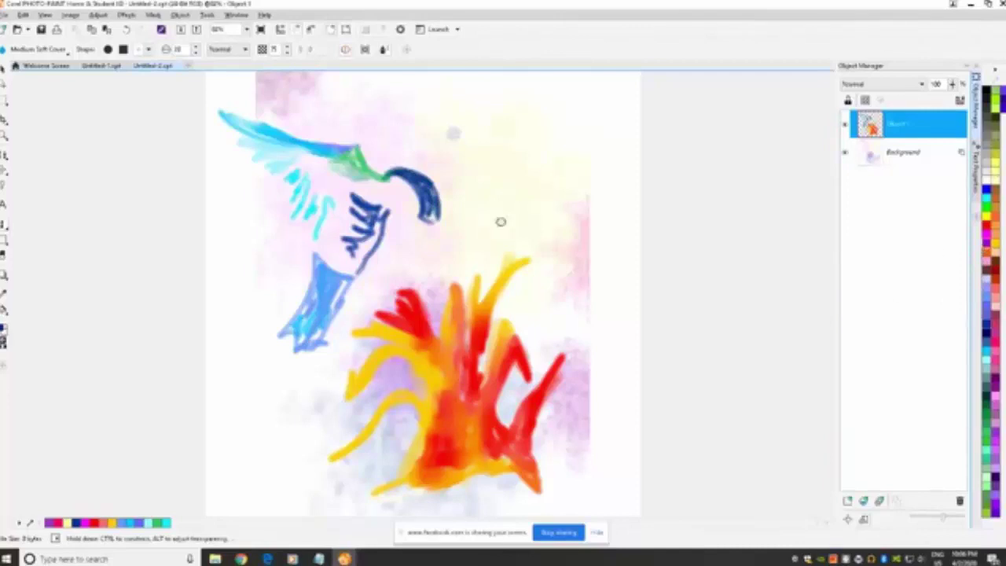
drag(396, 180, 412, 195)
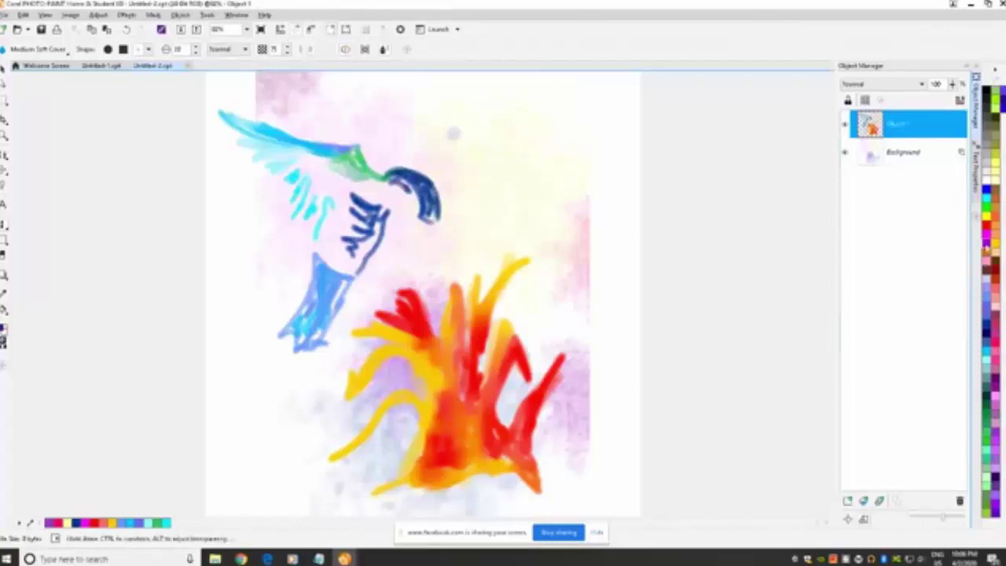
mouse_move(384, 185)
mouse_down()
mouse_move(419, 206)
mouse_move(398, 213)
mouse_move(414, 216)
mouse_move(387, 189)
mouse_move(385, 202)
mouse_up()
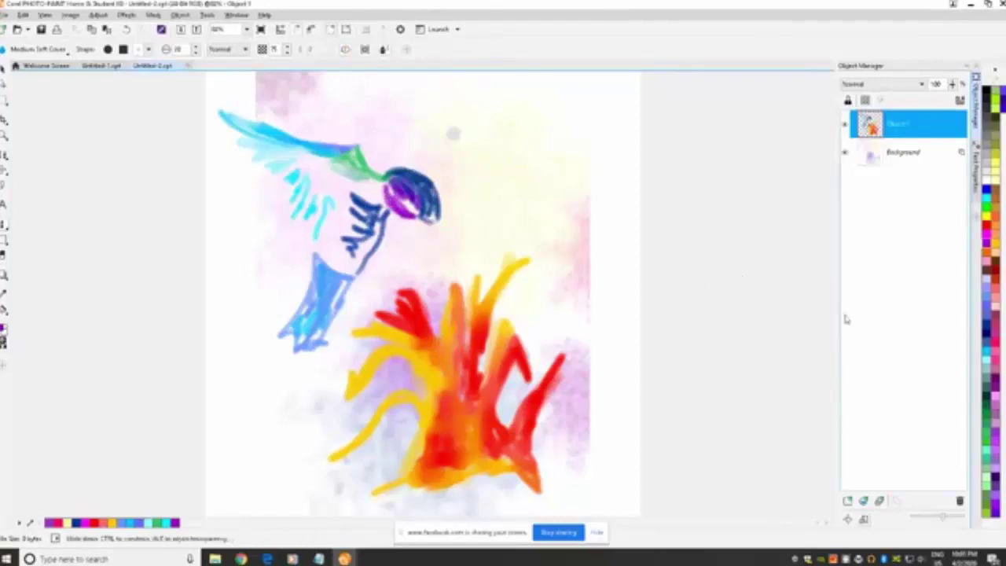
drag(437, 220, 454, 268)
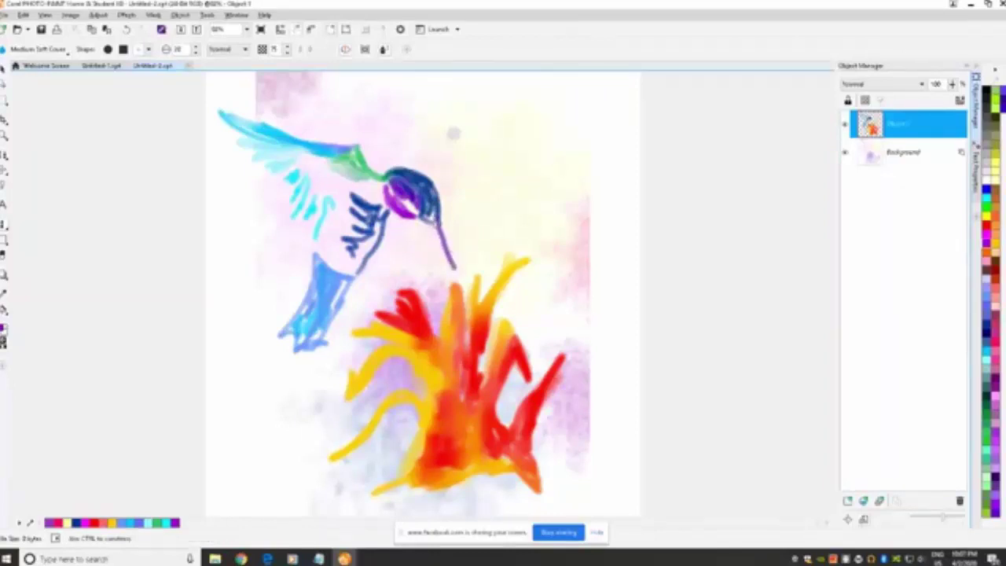
drag(434, 217, 448, 268)
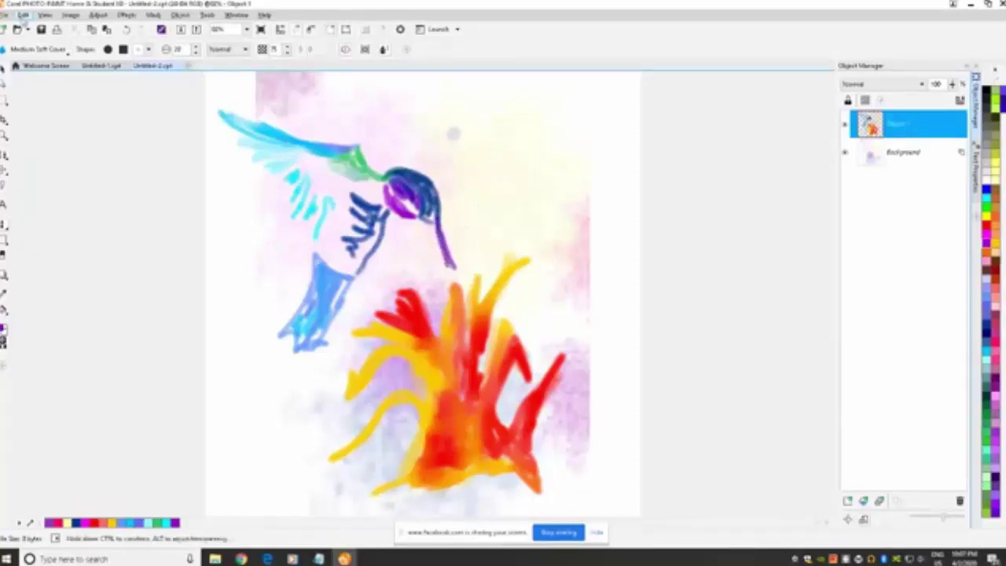
Undo the four beak strokes and adjust the brush size on the property bar
click(23, 15)
click(40, 29)
click(24, 15)
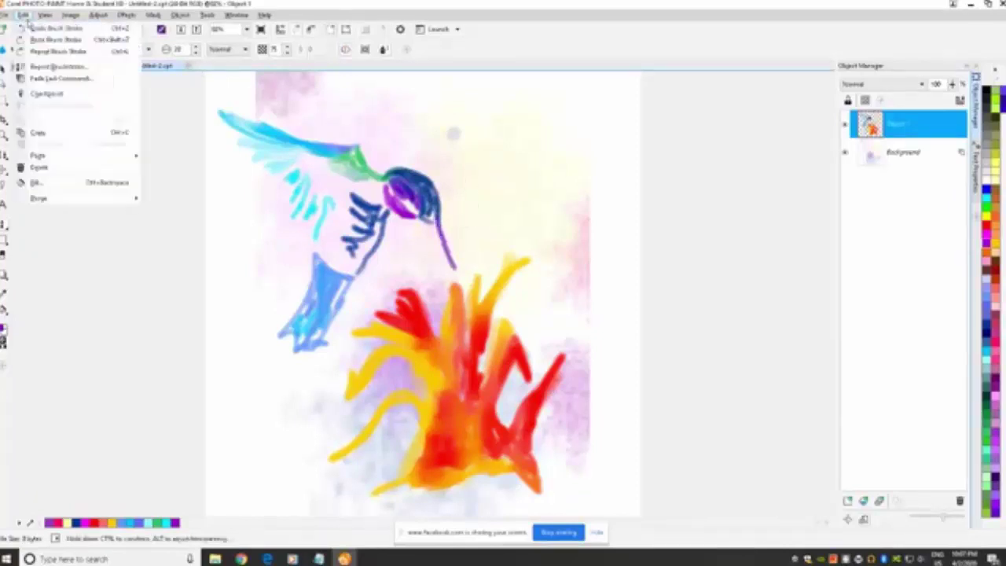
click(35, 26)
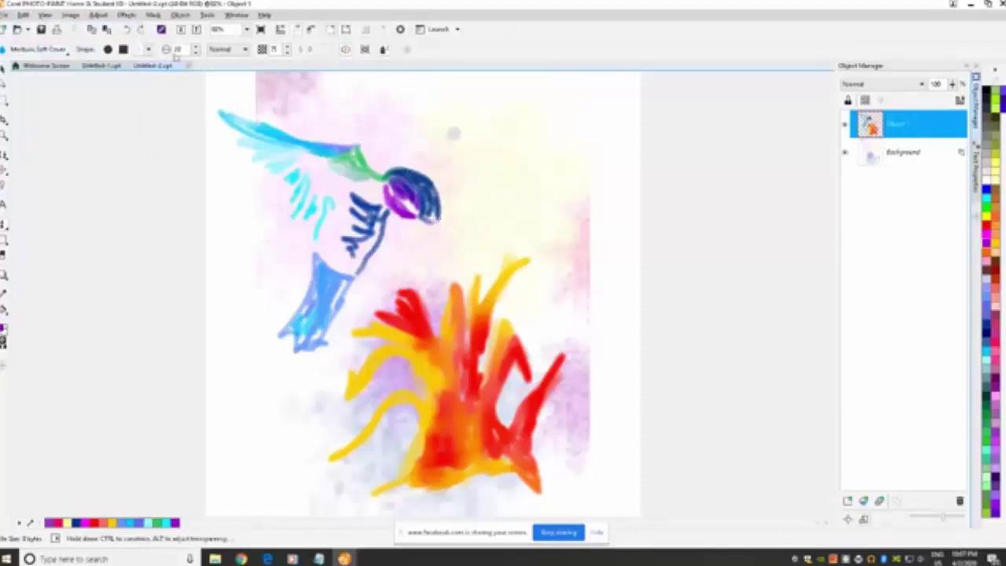
click(196, 50)
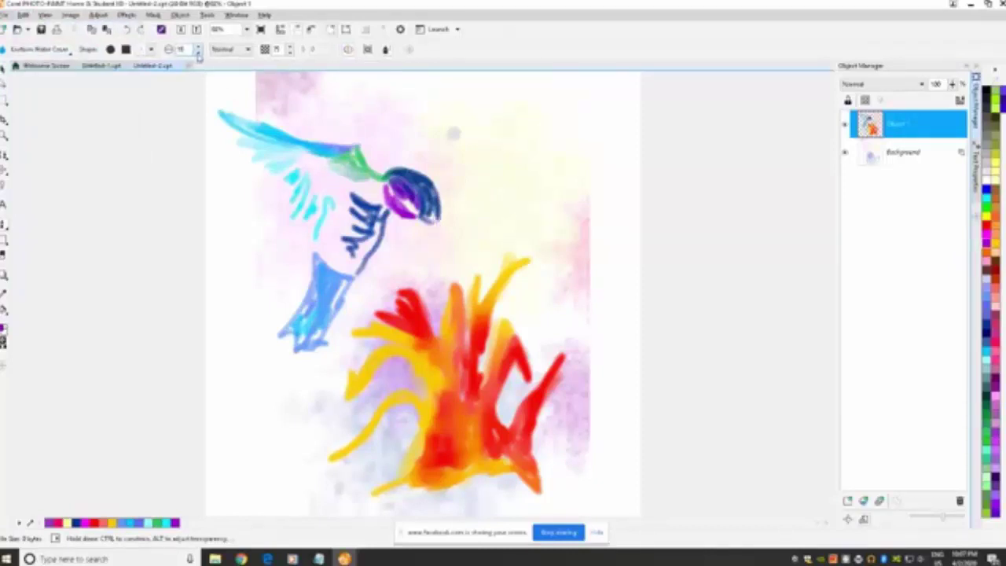
click(199, 53)
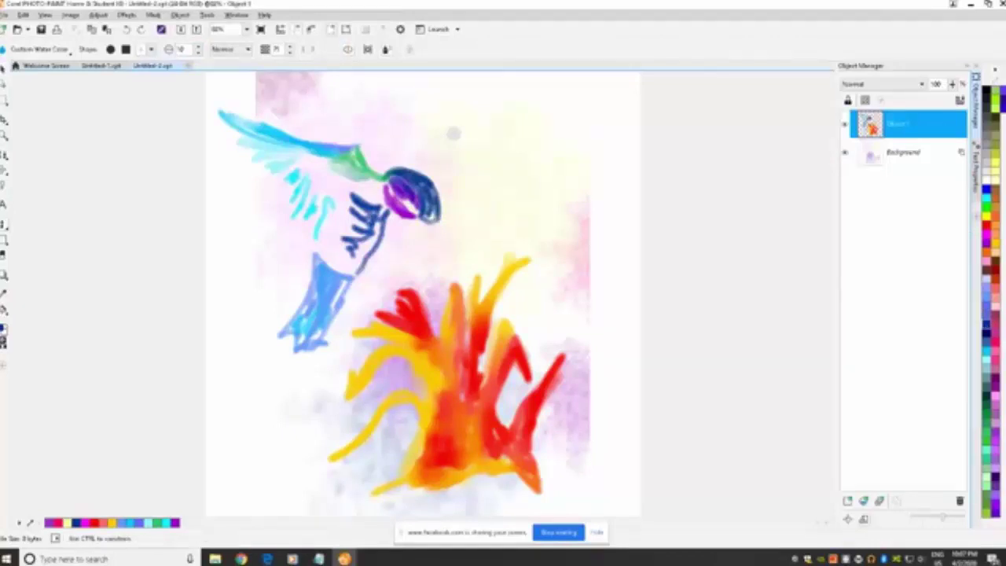
Redraw the thin navy beak, add eye marks and a line to the upper right, then pick yellow-orange
drag(442, 237, 452, 257)
drag(435, 221, 456, 268)
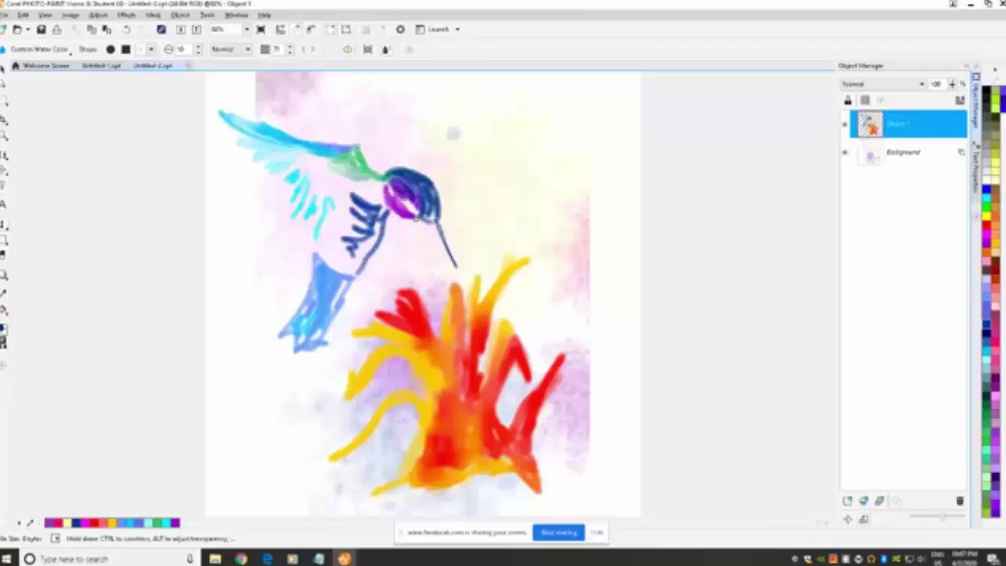
drag(415, 221, 358, 266)
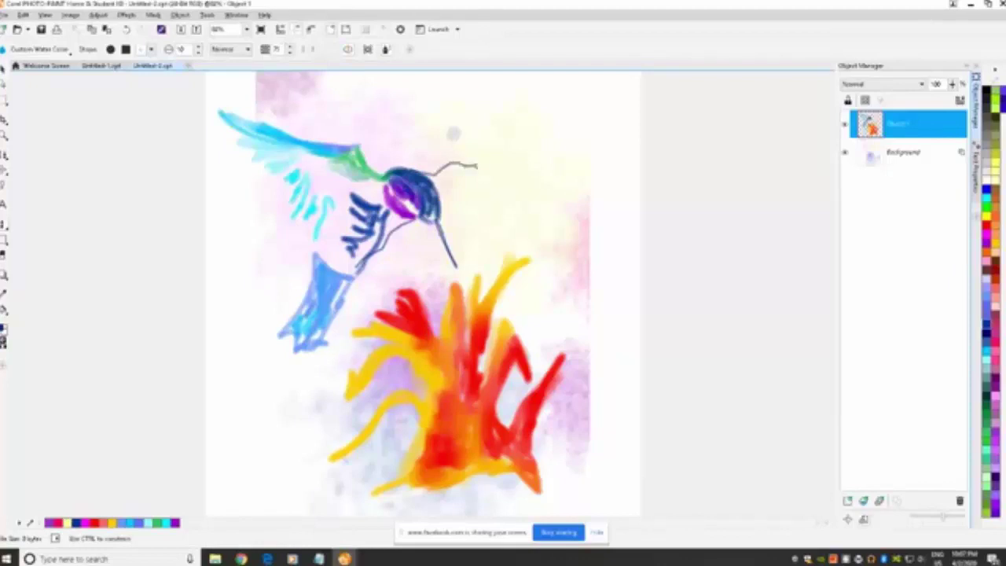
drag(476, 166, 585, 136)
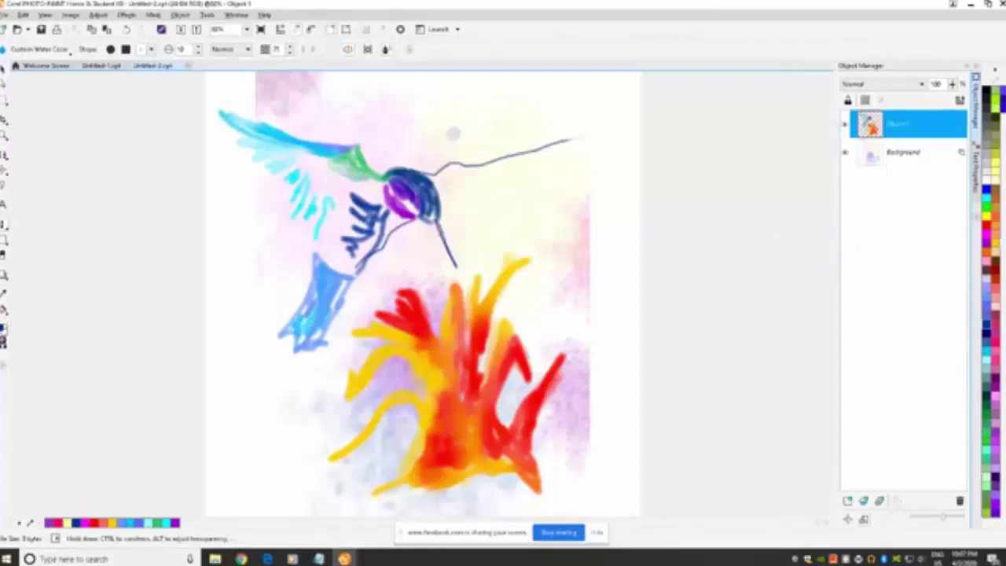
click(994, 248)
Paint yellow feather strokes from beside the beak out to the wing line's tip
drag(438, 186, 463, 182)
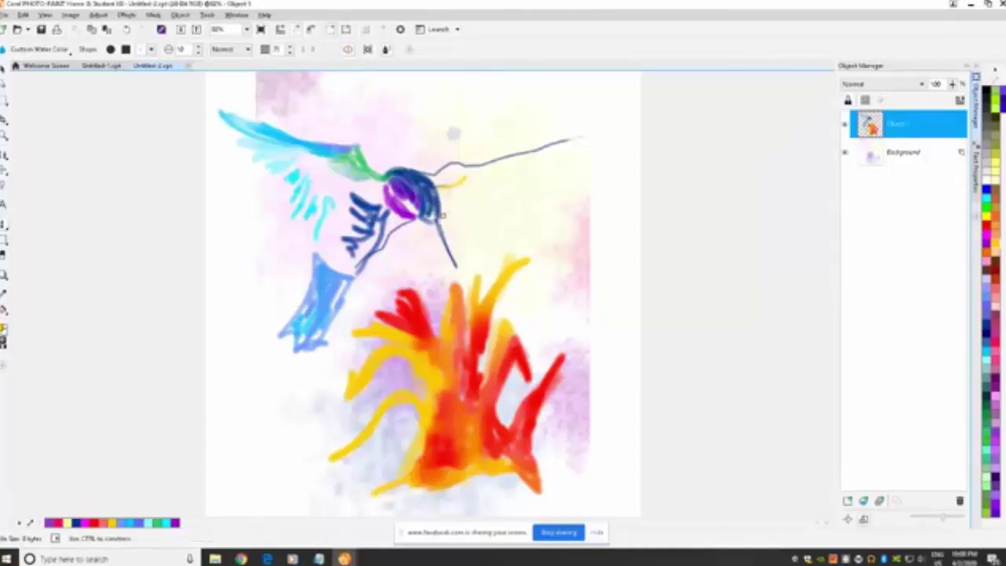
drag(461, 202, 504, 200)
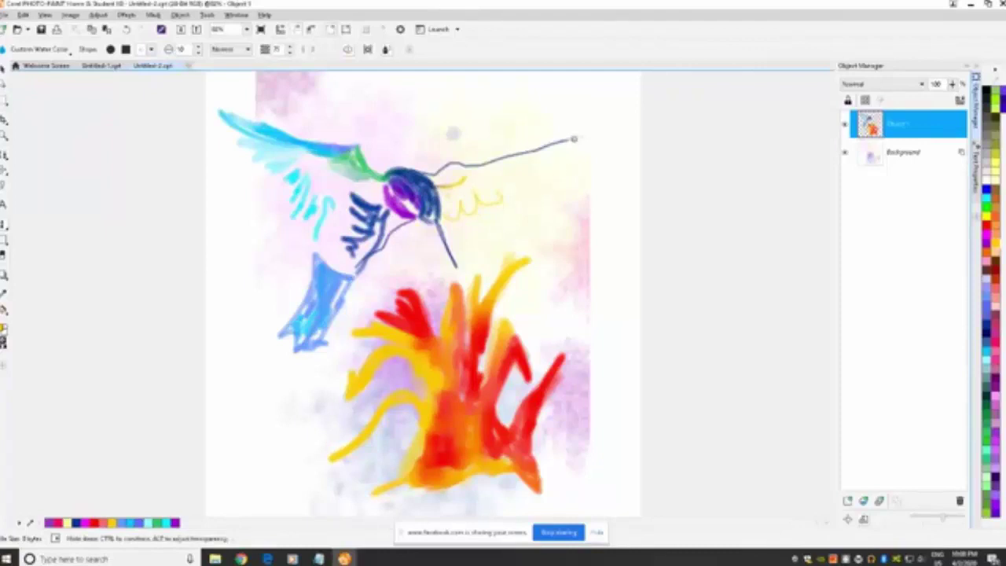
drag(613, 122, 589, 150)
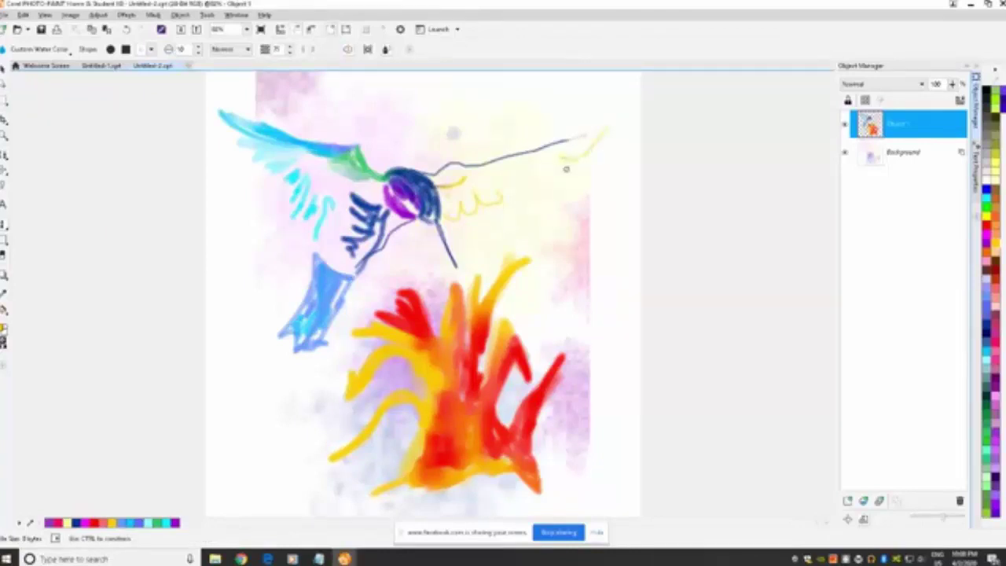
mouse_move(566, 169)
mouse_down()
mouse_move(543, 164)
mouse_move(524, 188)
mouse_up()
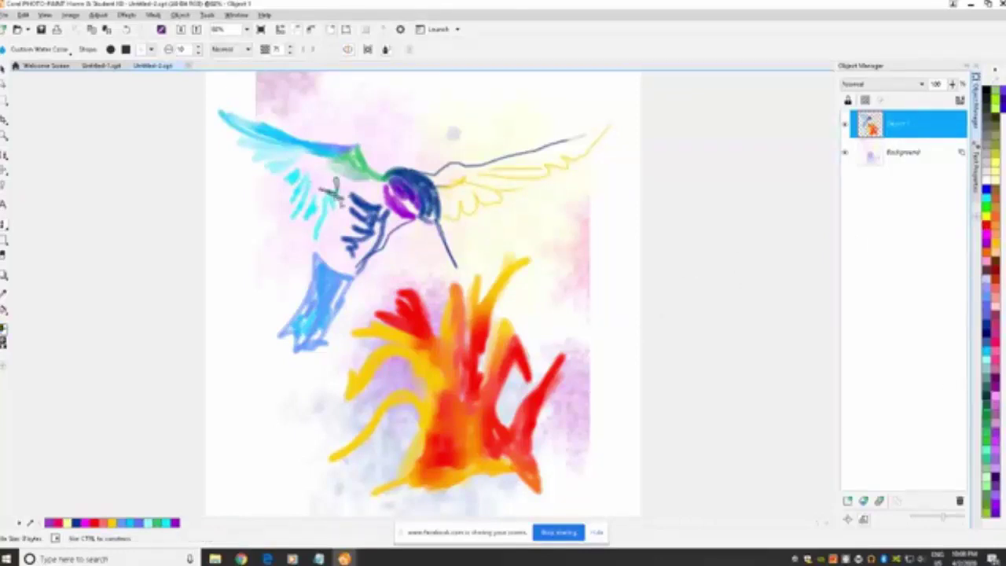
Add thin dark lines on the body and along the upper edge of the yellow wing
drag(335, 191, 338, 259)
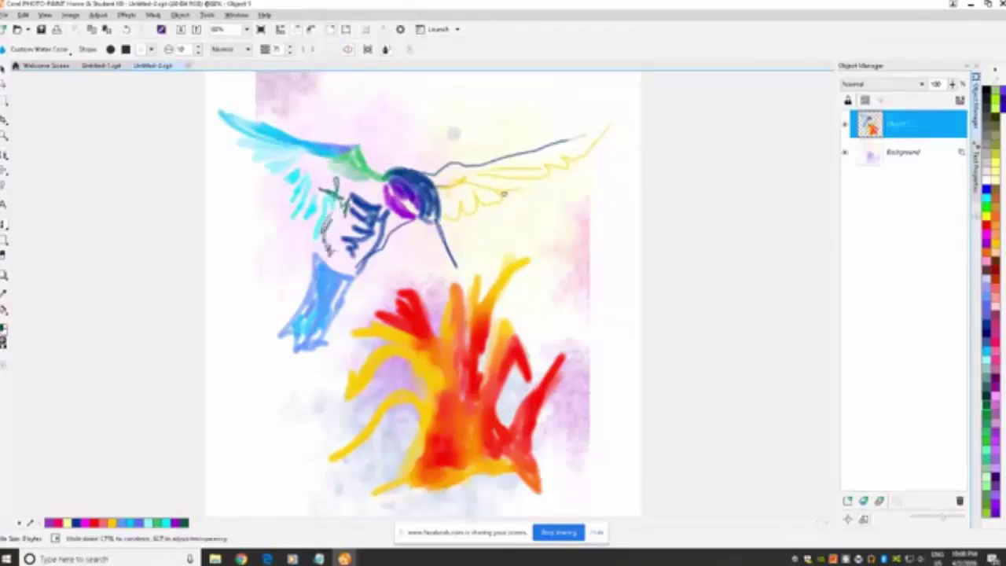
drag(463, 167, 522, 153)
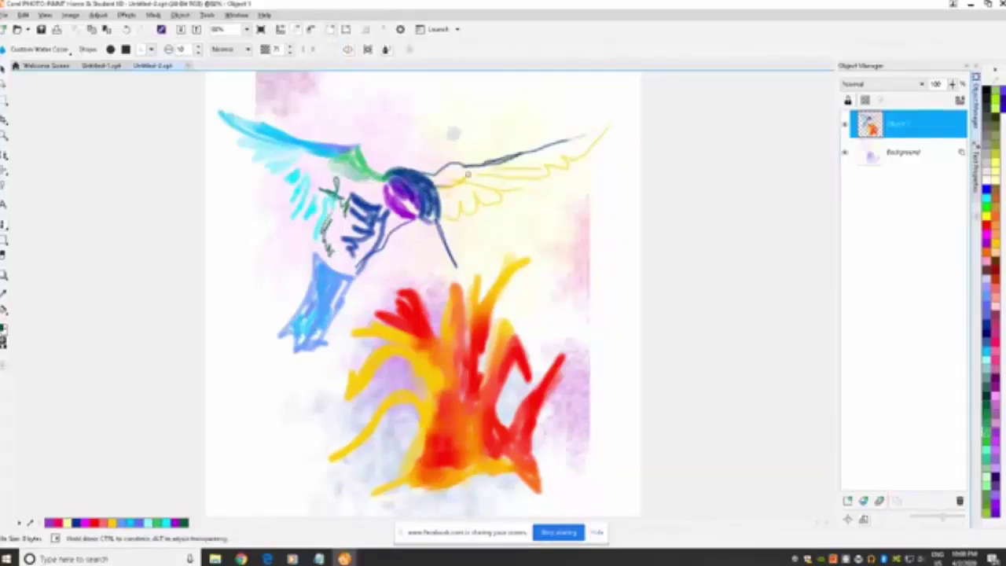
drag(468, 175, 488, 166)
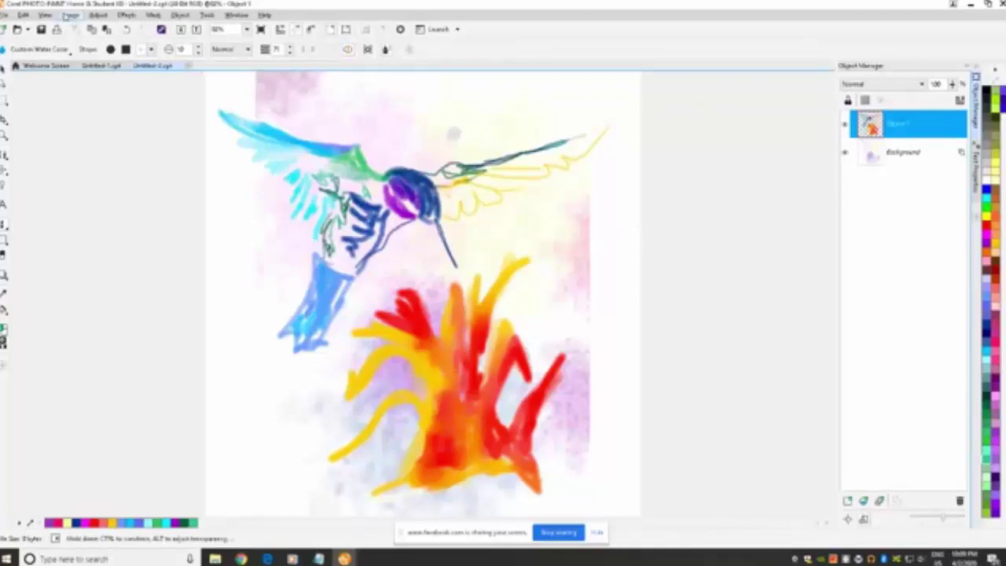
Widen the paper to 1000 pixels with centred placement in Image > Paper Size
click(71, 14)
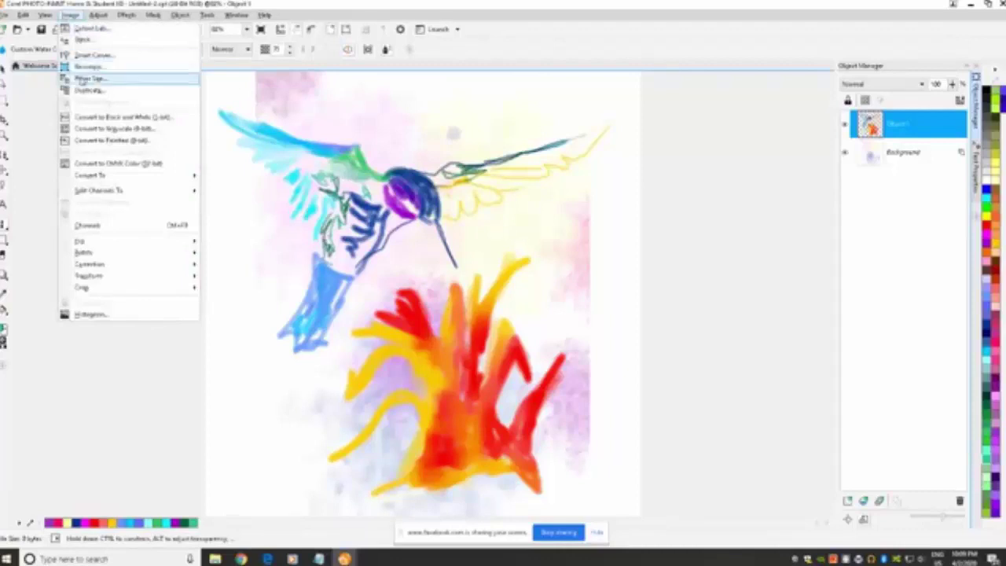
click(88, 79)
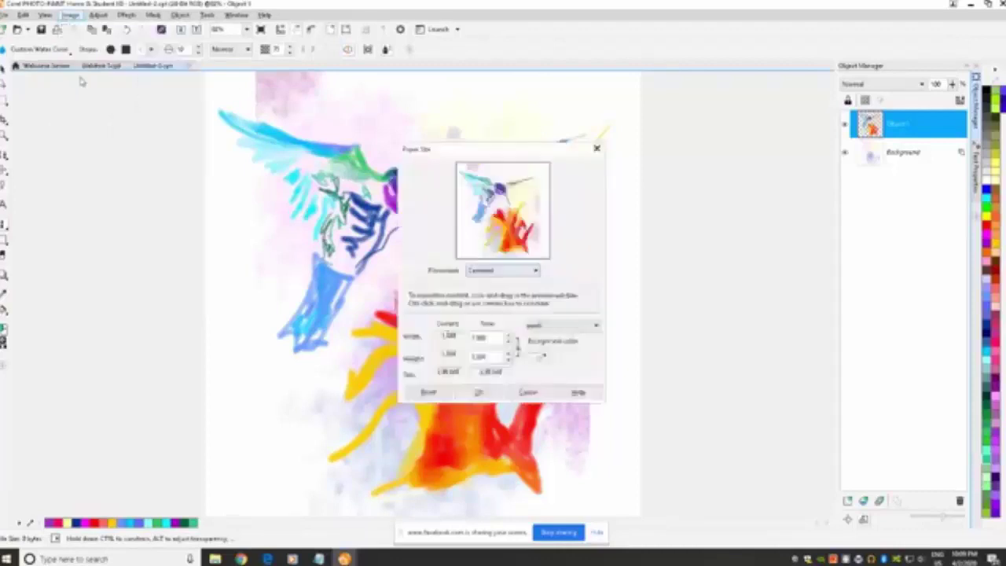
double_click(493, 338)
text(1)
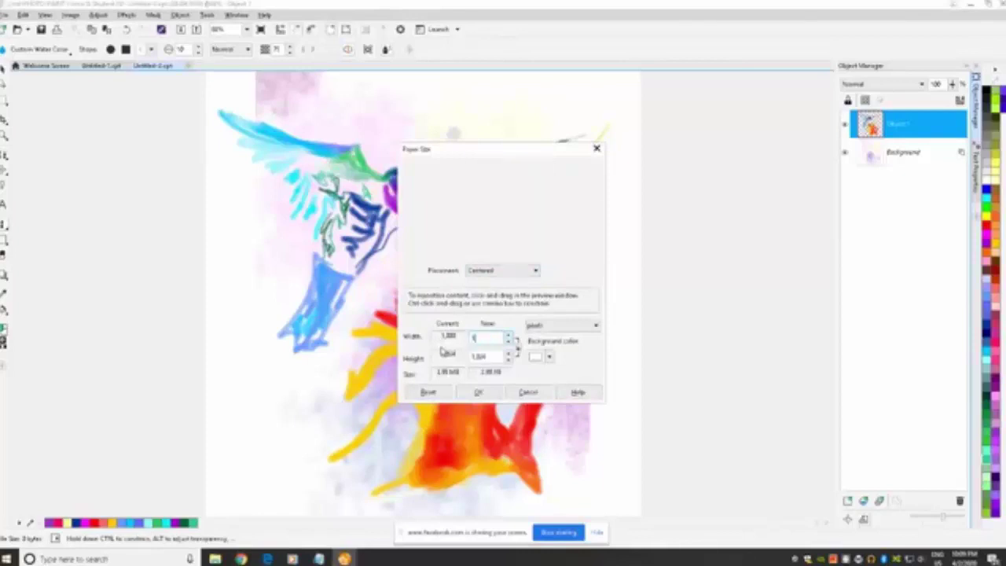
text(000)
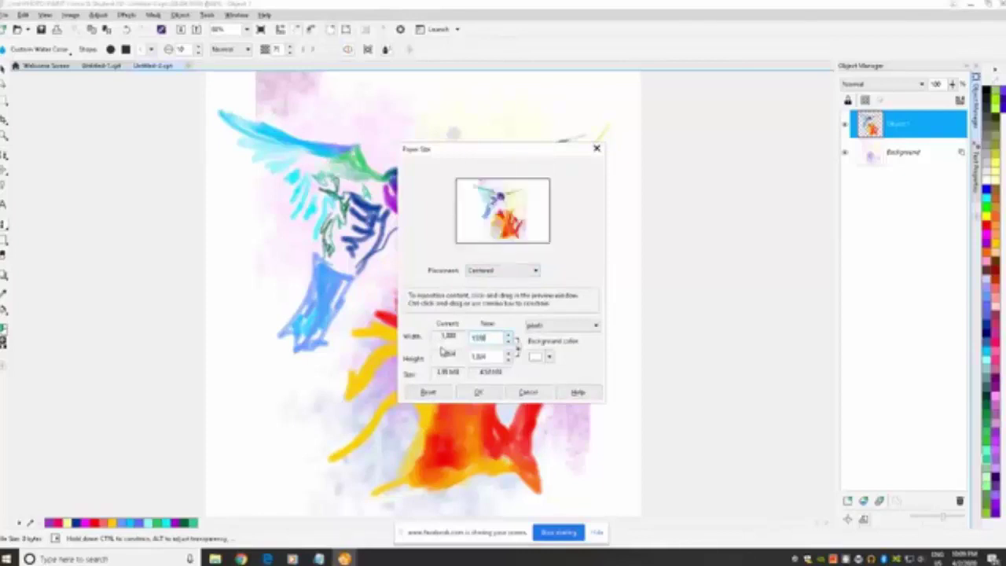
click(478, 391)
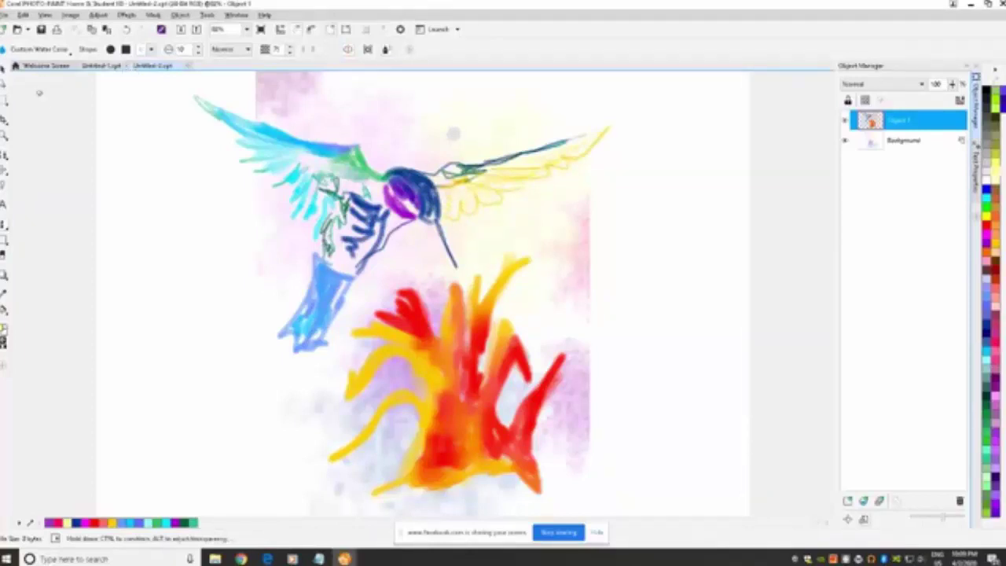
With the Water Smudge brush, smudge the cyan wing toward the back, undoing one bad stroke
click(66, 52)
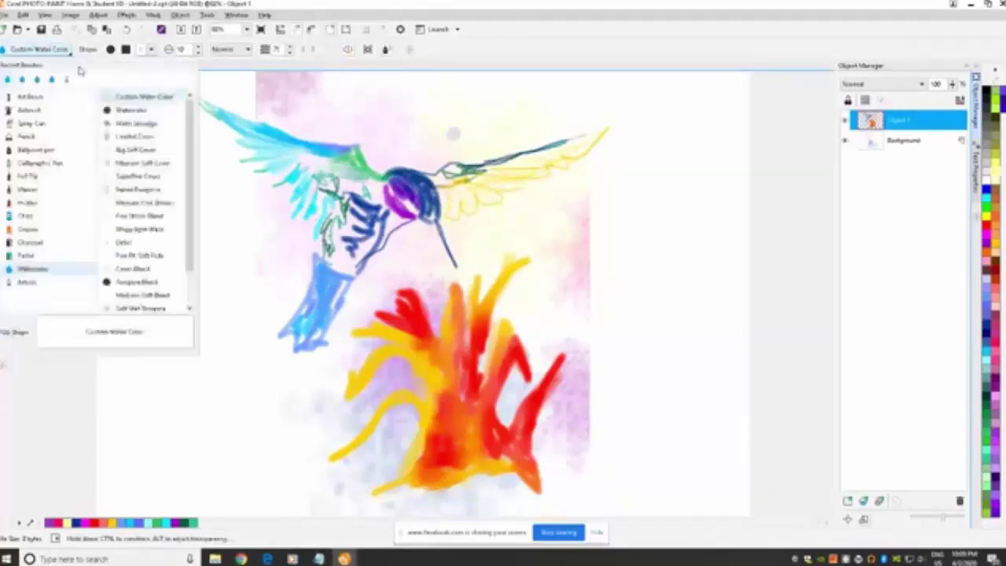
click(120, 126)
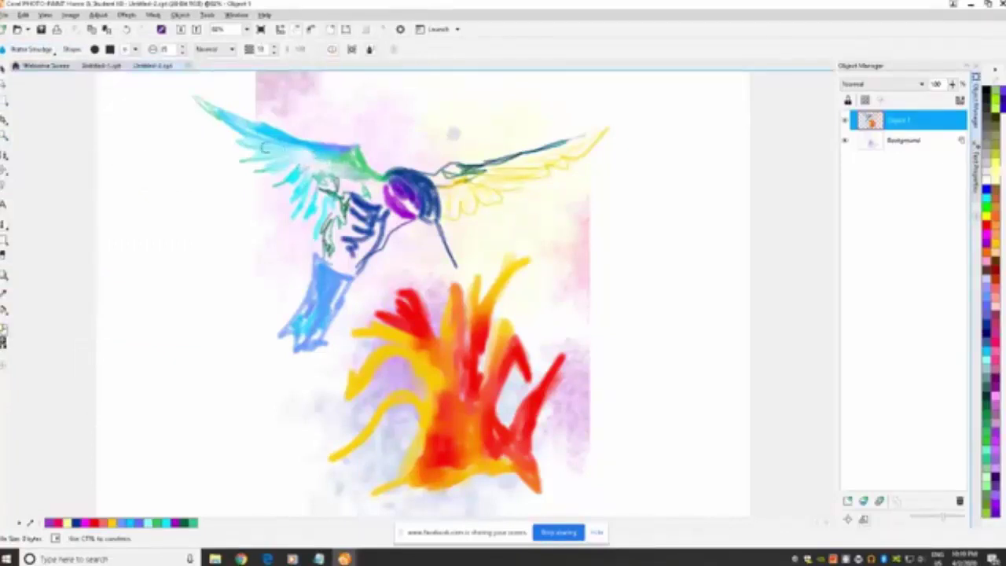
drag(263, 140, 196, 102)
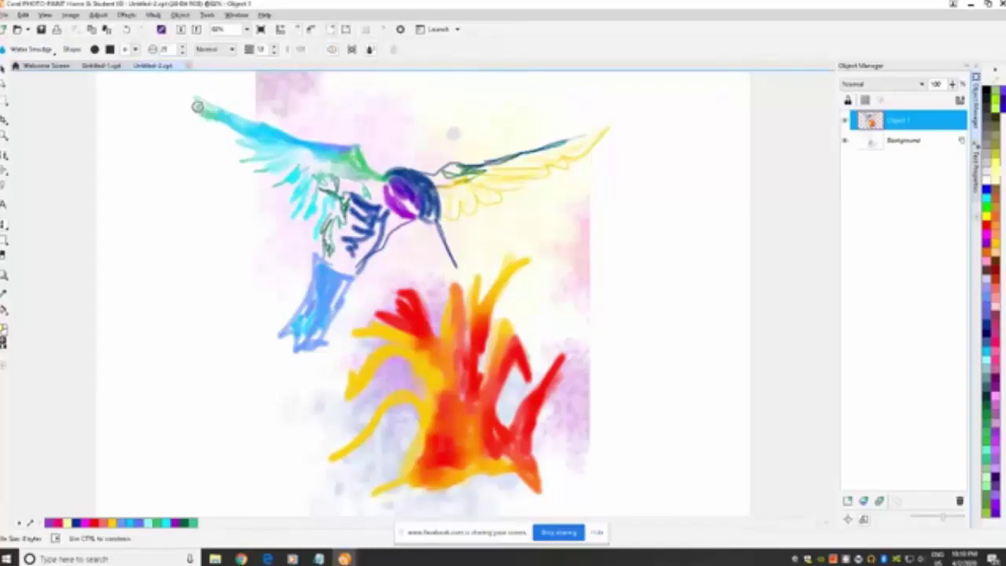
click(22, 15)
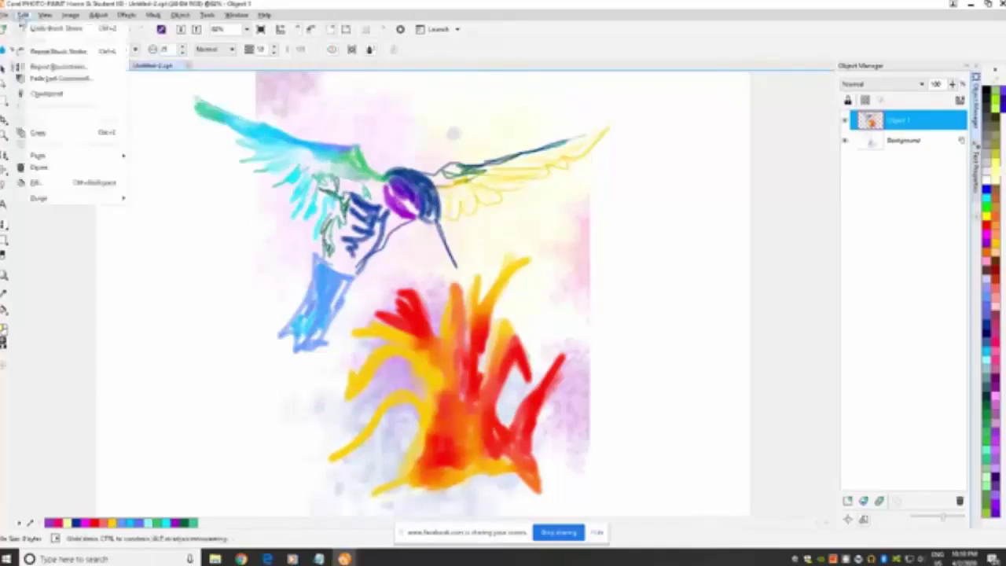
click(43, 31)
mouse_move(269, 155)
mouse_down()
mouse_move(340, 167)
mouse_move(330, 197)
mouse_move(350, 193)
mouse_move(346, 184)
mouse_move(379, 188)
mouse_move(391, 214)
mouse_move(375, 198)
mouse_up()
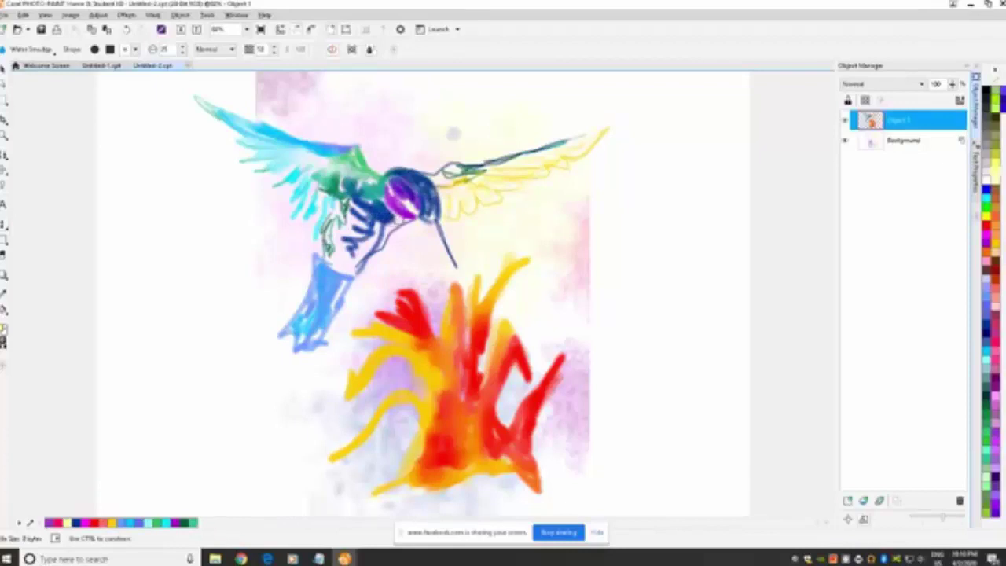
Smudge the dark blue lower body, the purple head, and green into the back and wing base
mouse_move(390, 220)
mouse_down()
mouse_move(384, 245)
mouse_move(337, 292)
mouse_up()
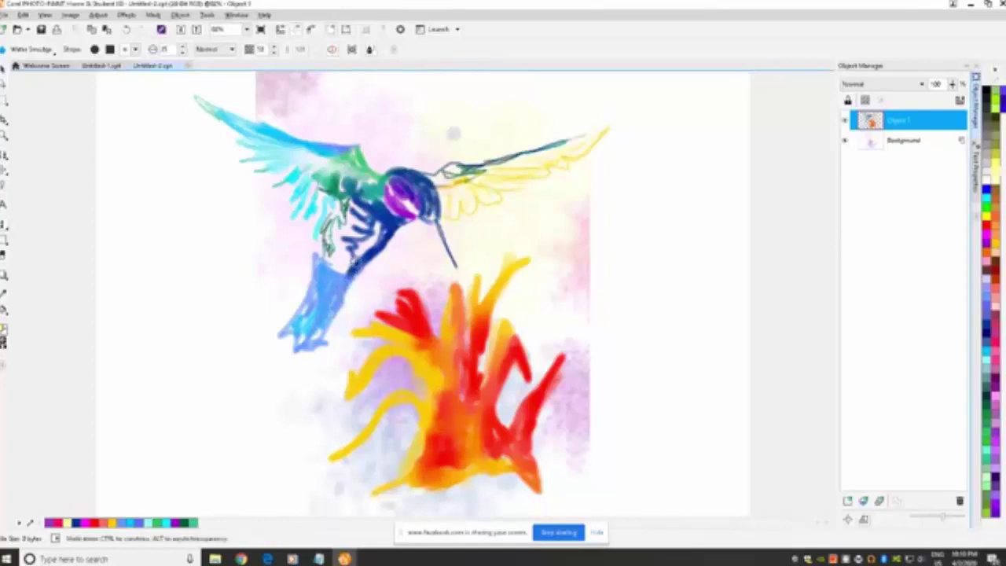
mouse_move(352, 262)
mouse_down()
mouse_move(345, 245)
mouse_move(358, 236)
mouse_move(358, 208)
mouse_move(377, 228)
mouse_move(369, 245)
mouse_move(358, 225)
mouse_move(331, 222)
mouse_move(319, 206)
mouse_move(327, 246)
mouse_move(335, 232)
mouse_move(352, 237)
mouse_move(329, 263)
mouse_move(320, 207)
mouse_move(327, 200)
mouse_move(318, 189)
mouse_move(299, 206)
mouse_move(291, 188)
mouse_move(274, 196)
mouse_move(283, 166)
mouse_move(235, 138)
mouse_up()
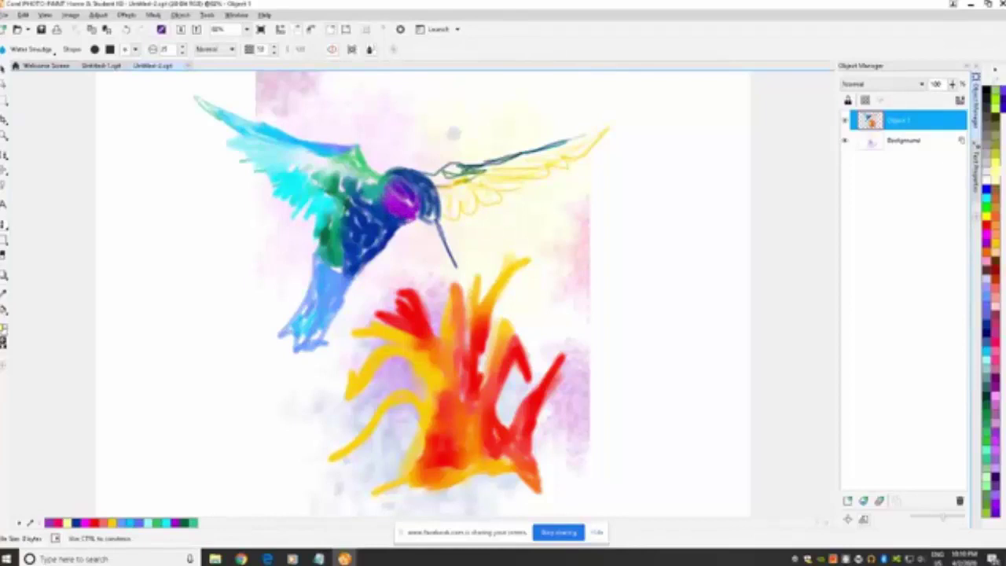
mouse_move(408, 180)
mouse_down()
mouse_move(425, 212)
mouse_move(443, 206)
mouse_move(409, 222)
mouse_move(429, 219)
mouse_move(435, 231)
mouse_up()
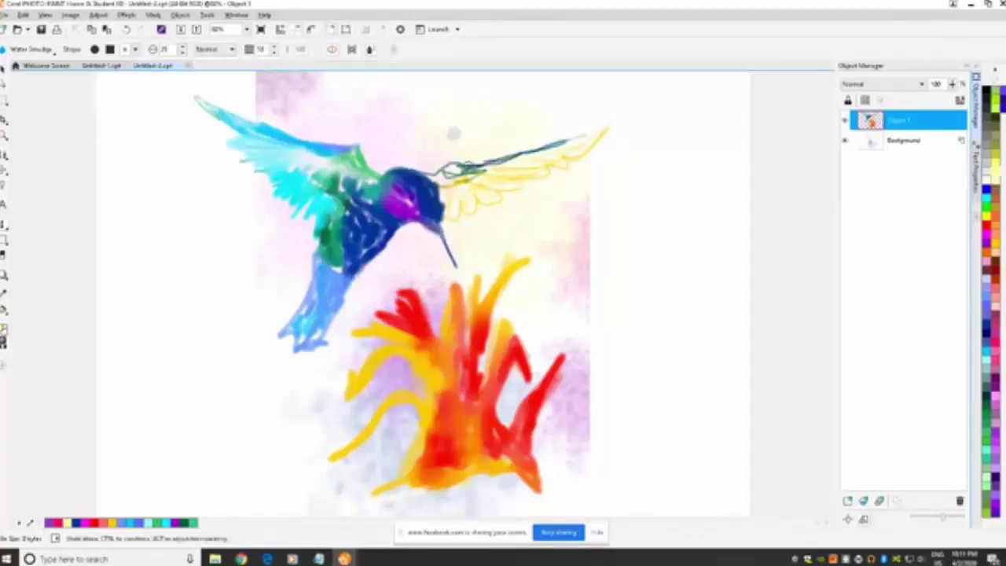
mouse_move(464, 167)
mouse_down()
mouse_move(428, 176)
mouse_move(448, 182)
mouse_move(600, 133)
mouse_move(539, 162)
mouse_move(539, 175)
mouse_move(486, 164)
mouse_move(493, 172)
mouse_move(480, 177)
mouse_move(511, 180)
mouse_move(474, 181)
mouse_move(467, 190)
mouse_move(482, 195)
mouse_move(469, 189)
mouse_move(467, 204)
mouse_move(445, 194)
mouse_move(448, 217)
mouse_move(442, 194)
mouse_move(446, 217)
mouse_move(458, 195)
mouse_move(453, 208)
mouse_move(444, 190)
mouse_up()
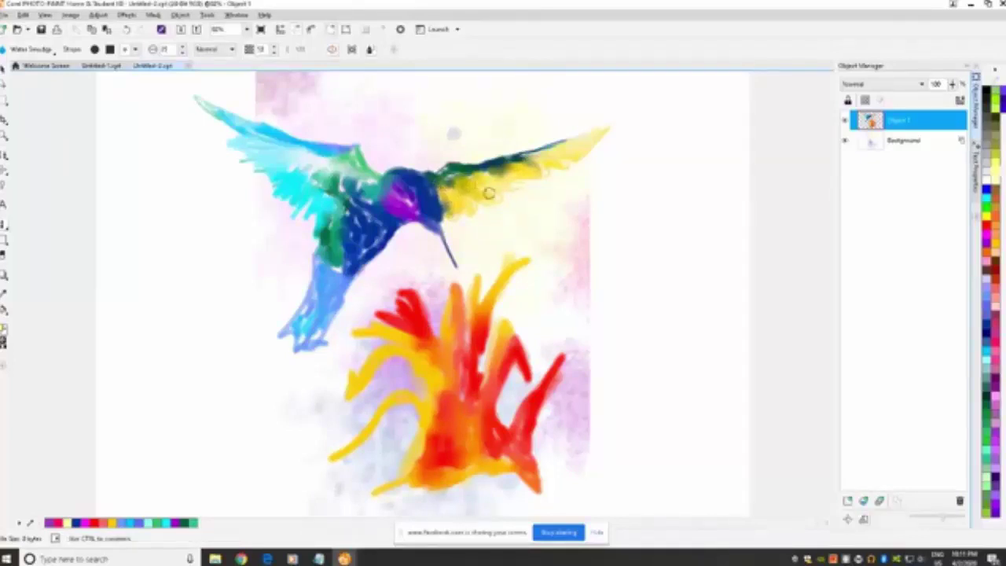
Water-smudge the yellow wing, cyan wing edge, body and blue tail into soft blended washes
mouse_move(509, 189)
mouse_down()
mouse_move(445, 193)
mouse_move(476, 204)
mouse_move(579, 152)
mouse_up()
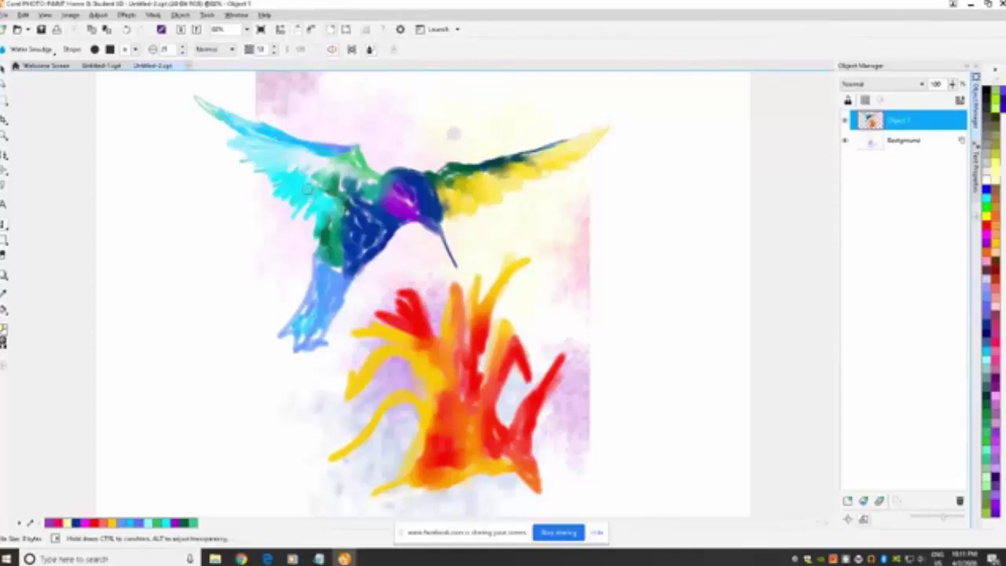
mouse_move(309, 189)
mouse_down()
mouse_move(315, 162)
mouse_move(313, 185)
mouse_move(331, 173)
mouse_move(297, 169)
mouse_move(309, 165)
mouse_move(304, 157)
mouse_move(346, 162)
mouse_up()
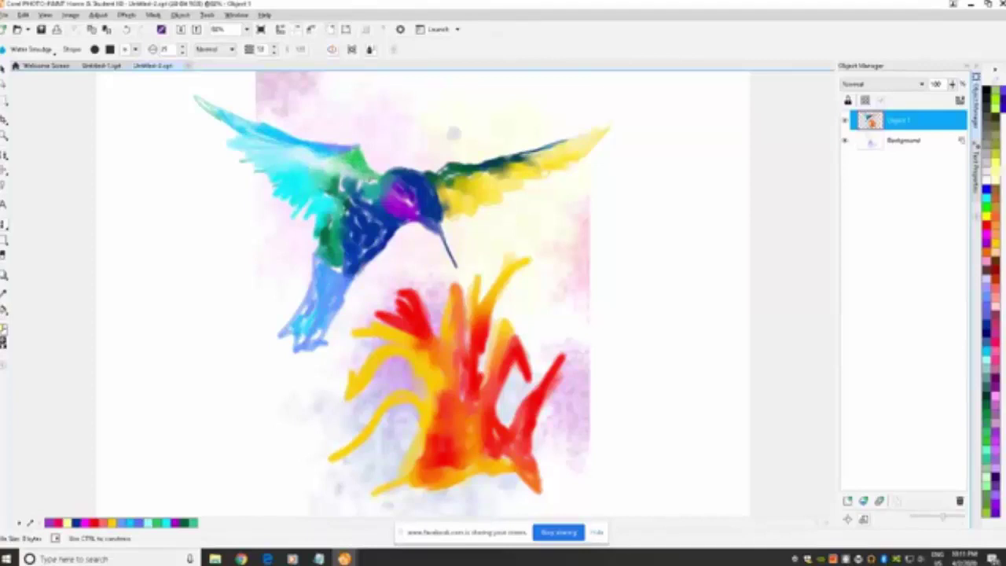
mouse_move(359, 188)
mouse_down()
mouse_move(343, 186)
mouse_move(324, 205)
mouse_move(344, 179)
mouse_move(349, 211)
mouse_move(382, 228)
mouse_move(378, 241)
mouse_move(370, 249)
mouse_move(365, 241)
mouse_move(373, 222)
mouse_move(359, 228)
mouse_move(342, 213)
mouse_move(317, 260)
mouse_move(336, 269)
mouse_move(343, 237)
mouse_up()
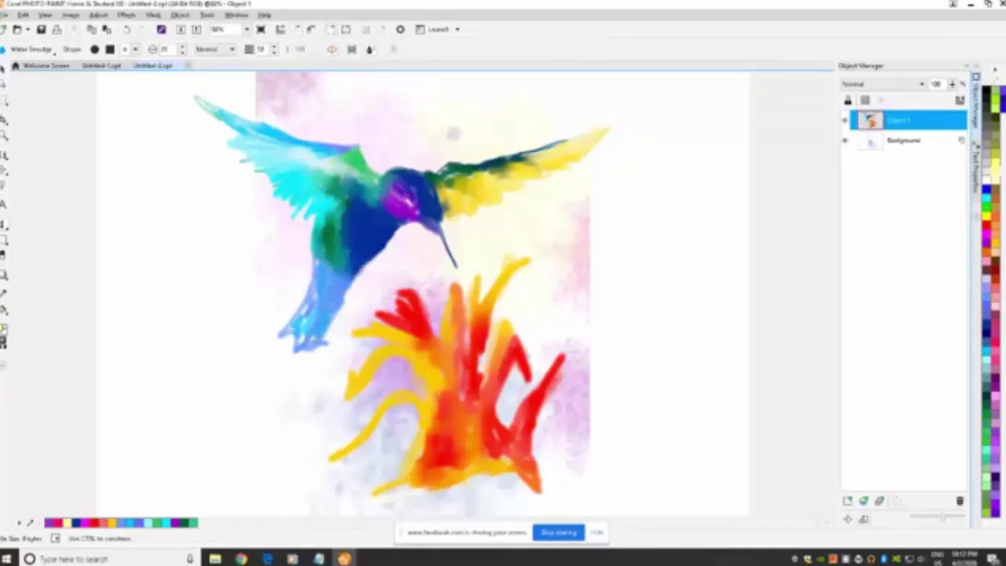
drag(293, 319, 316, 278)
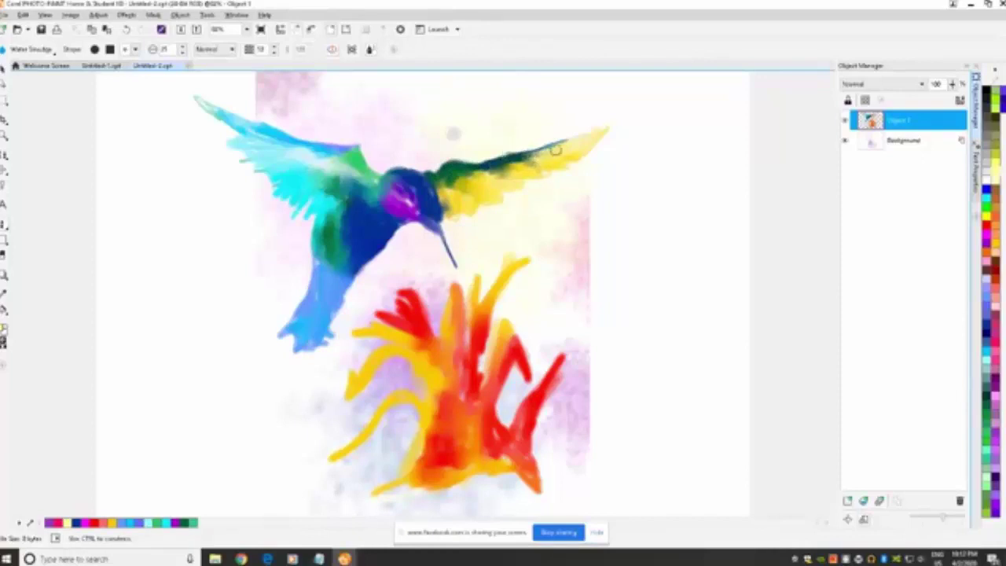
drag(540, 156, 633, 114)
mouse_move(590, 139)
mouse_down()
mouse_move(541, 166)
mouse_move(534, 193)
mouse_move(453, 203)
mouse_move(456, 220)
mouse_up()
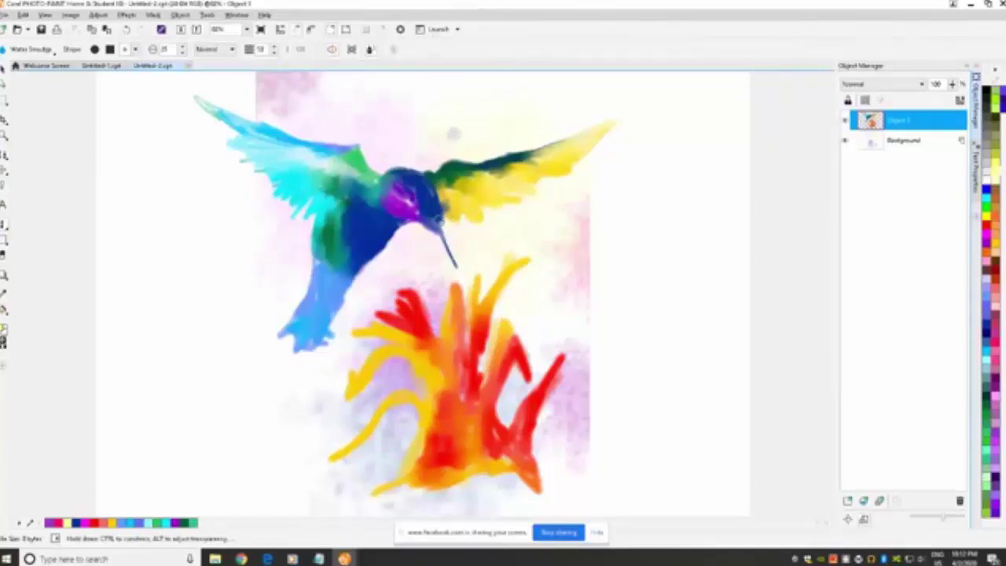
Switch to the Art Brush Medium Soft preset and undo the last brush stroke
click(134, 49)
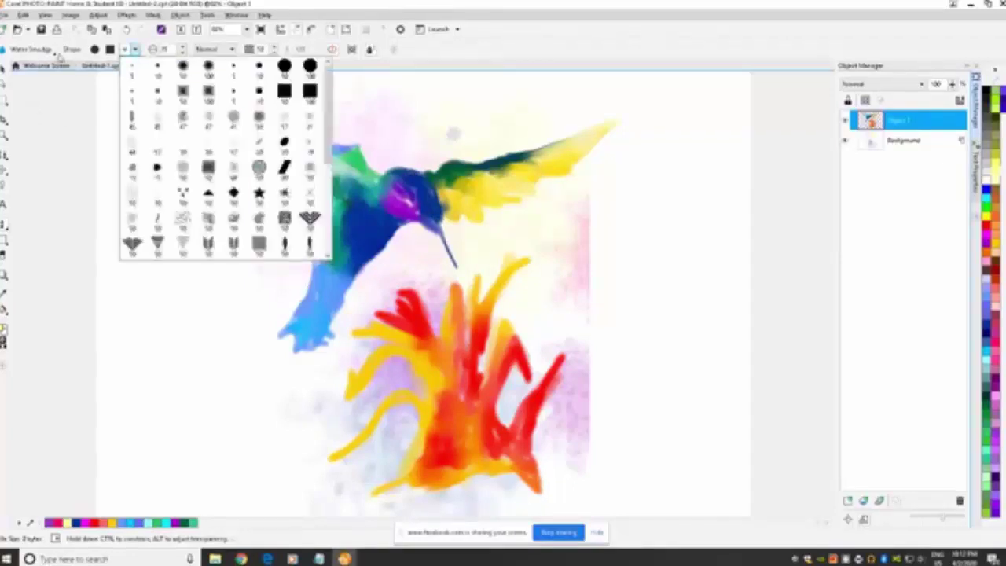
click(57, 55)
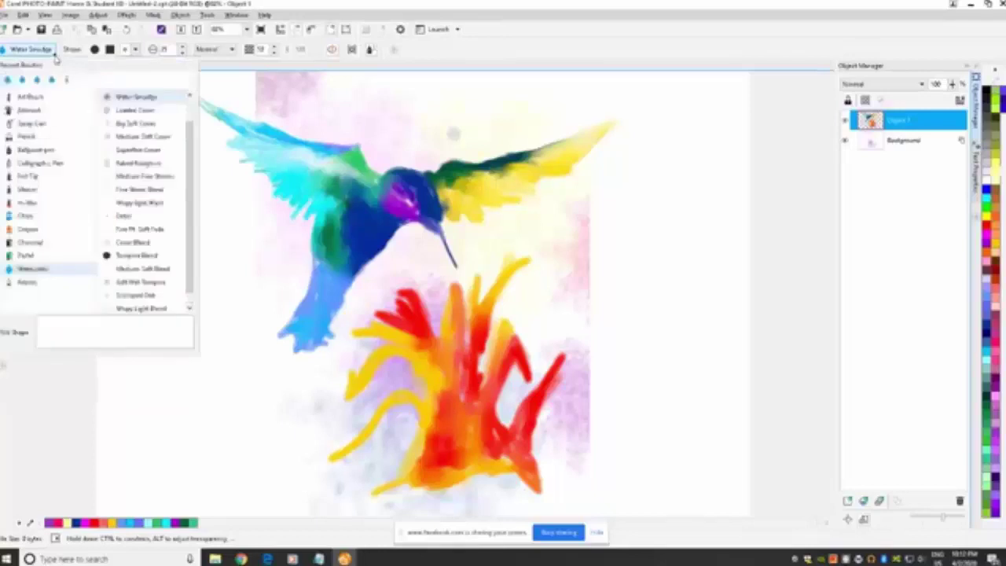
click(42, 96)
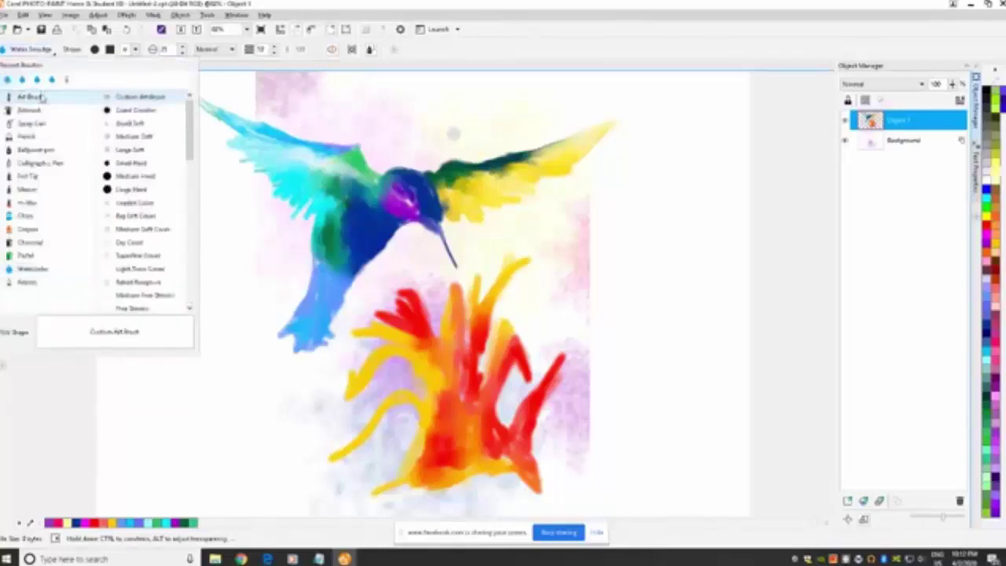
click(146, 136)
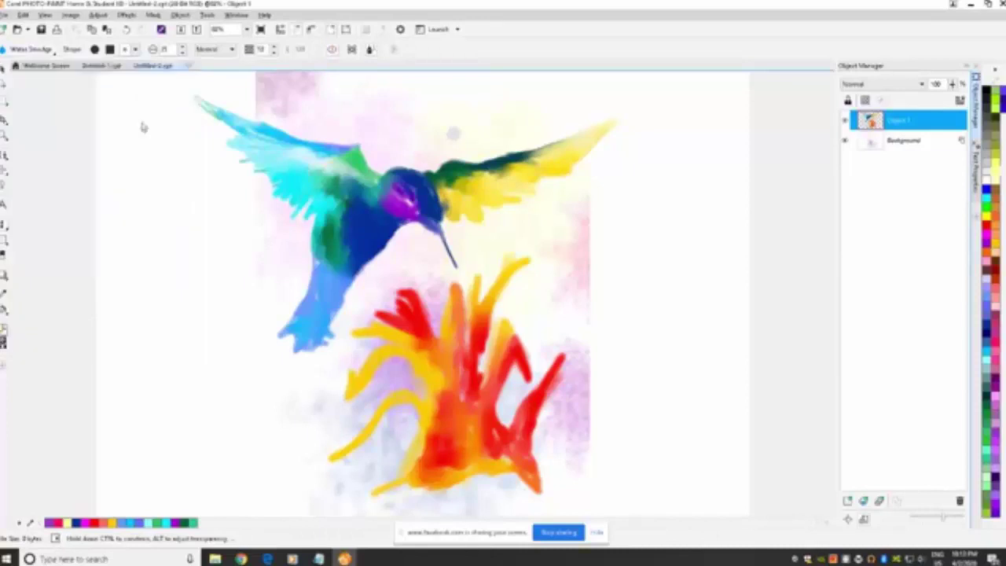
click(24, 15)
click(47, 28)
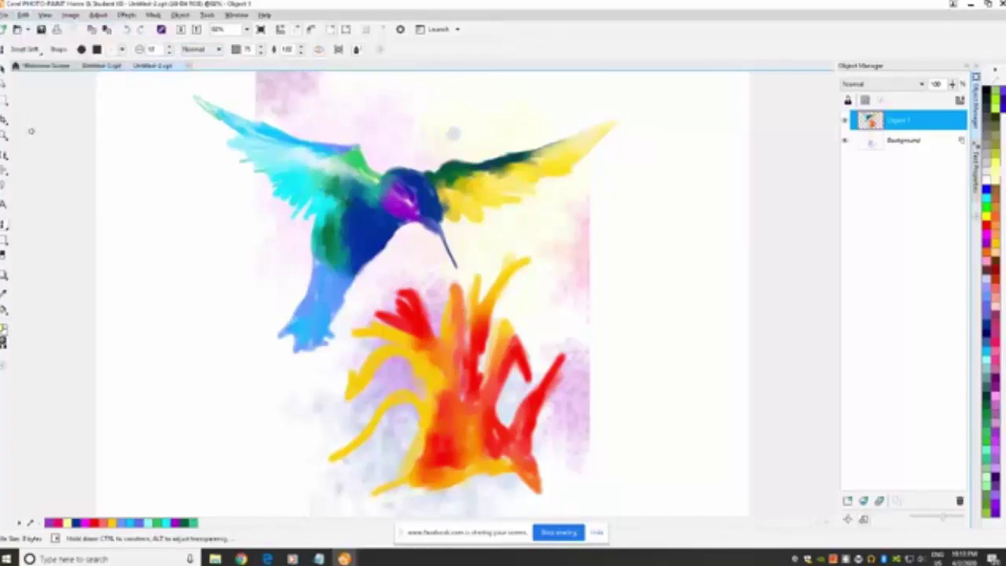
Zoom in closely on the hummingbird's head and beak
click(7, 135)
click(425, 225)
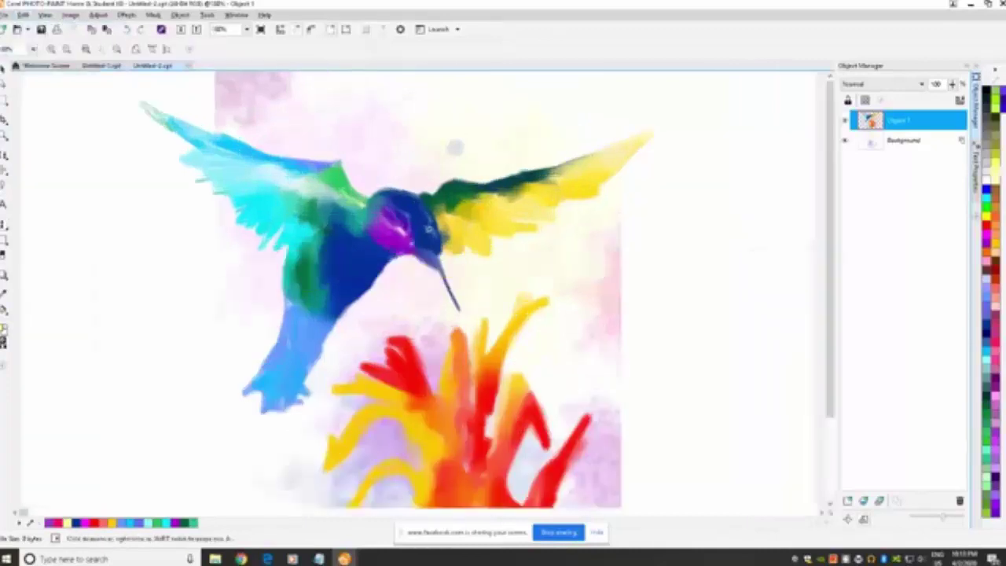
click(446, 275)
click(438, 309)
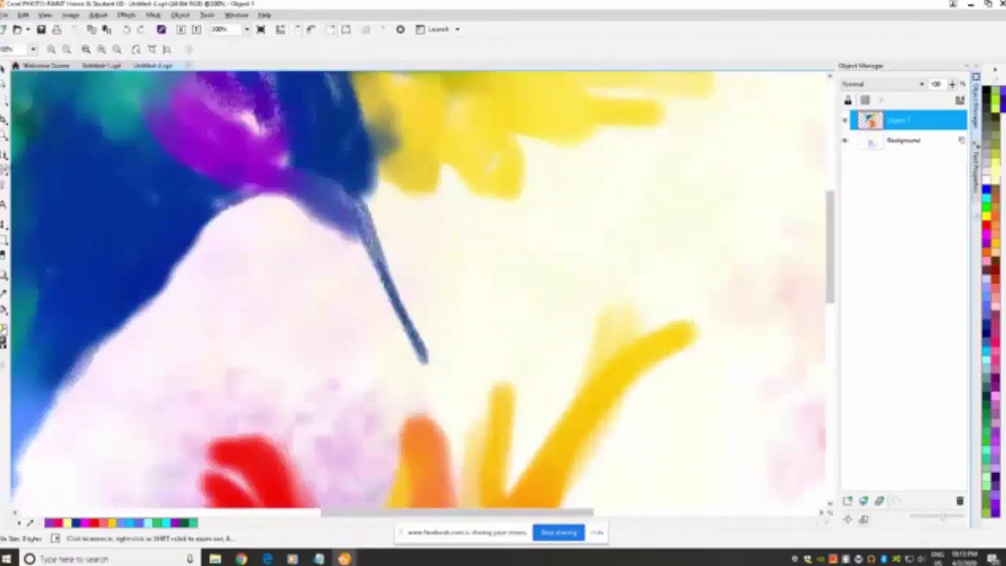
With the soft brush, paint a pale highlight along the beak's upper edge
click(5, 226)
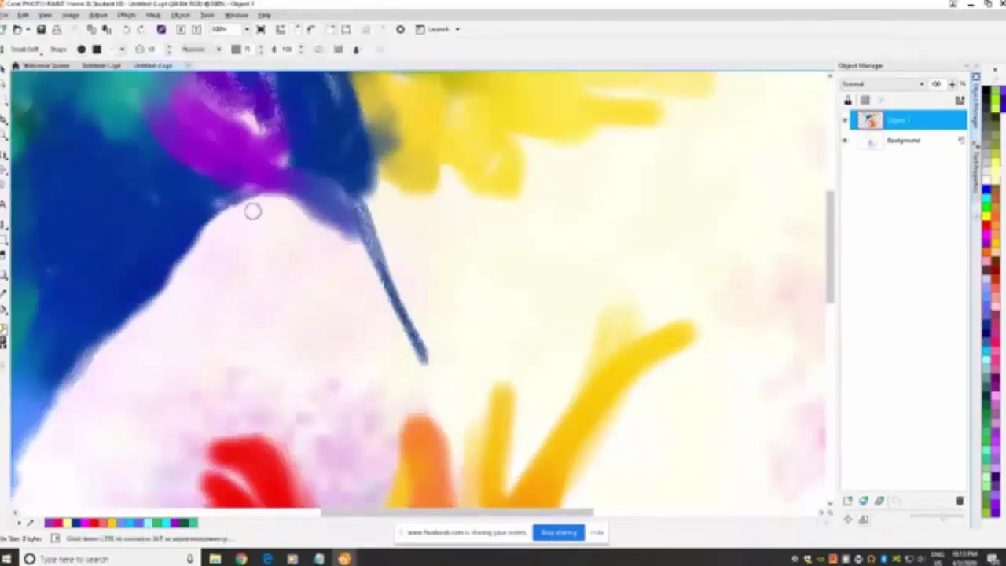
drag(306, 195, 360, 248)
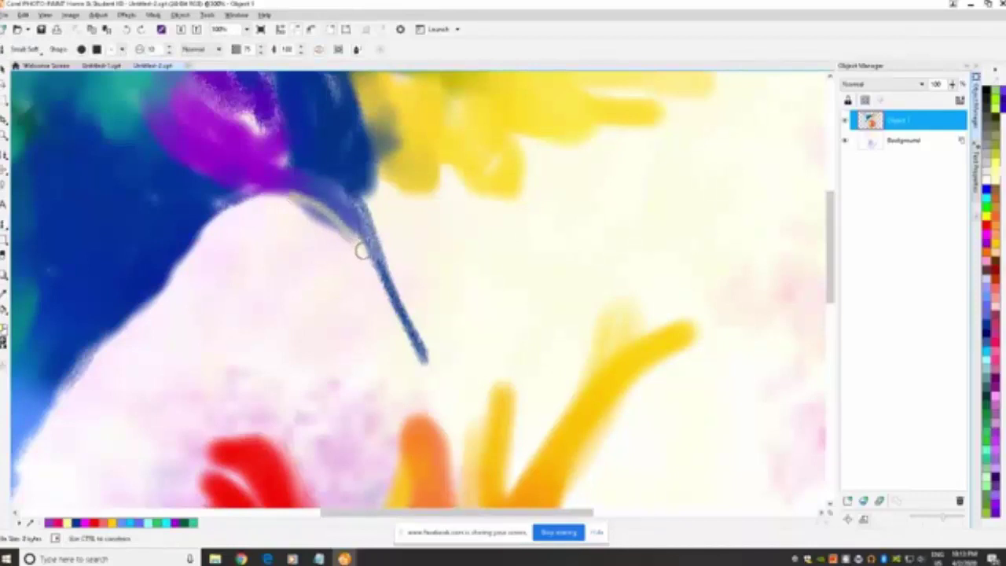
drag(364, 257, 432, 364)
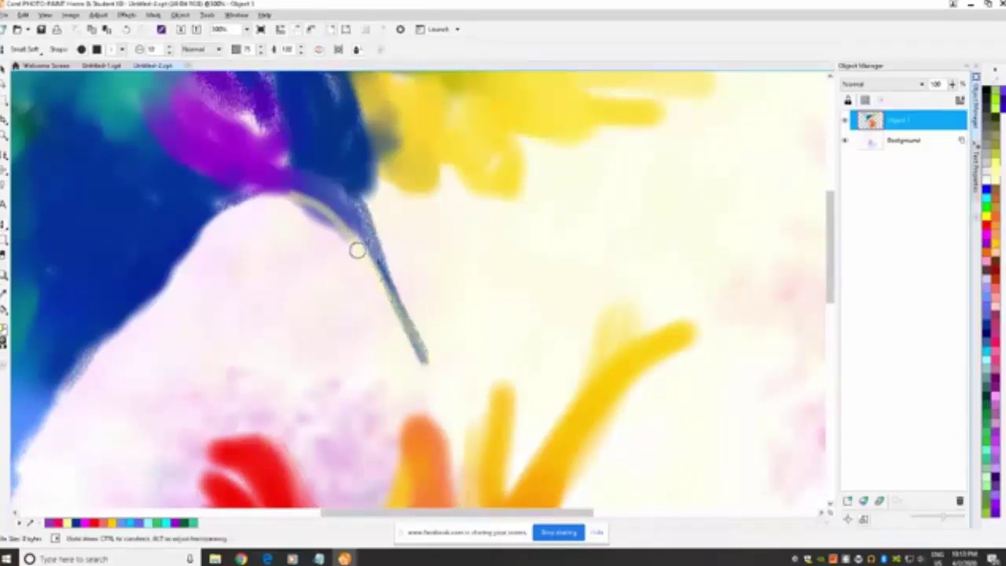
mouse_move(371, 265)
mouse_down()
mouse_move(346, 224)
mouse_move(318, 218)
mouse_up()
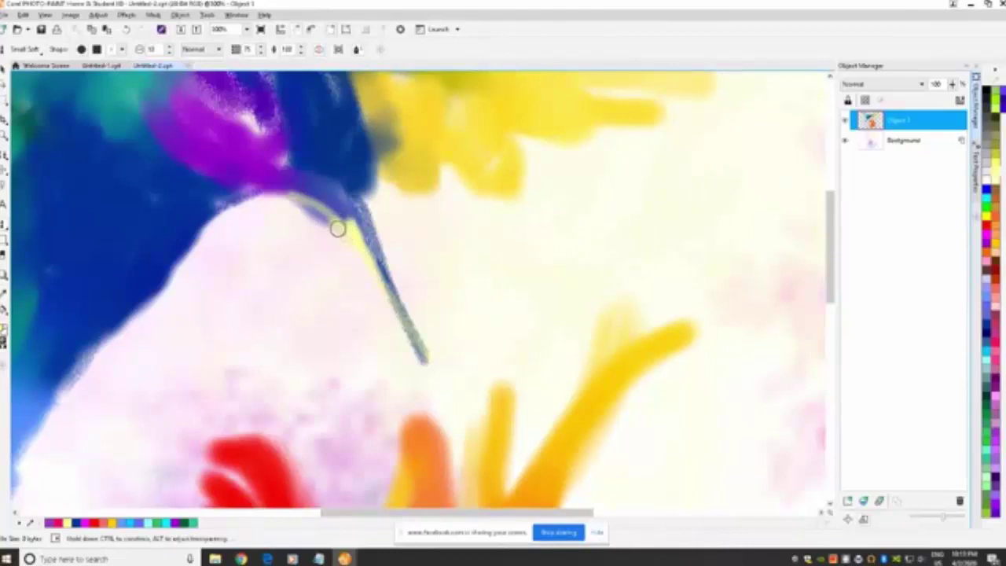
Paint deeper purple shading from the beak base along the beak
drag(284, 182, 284, 203)
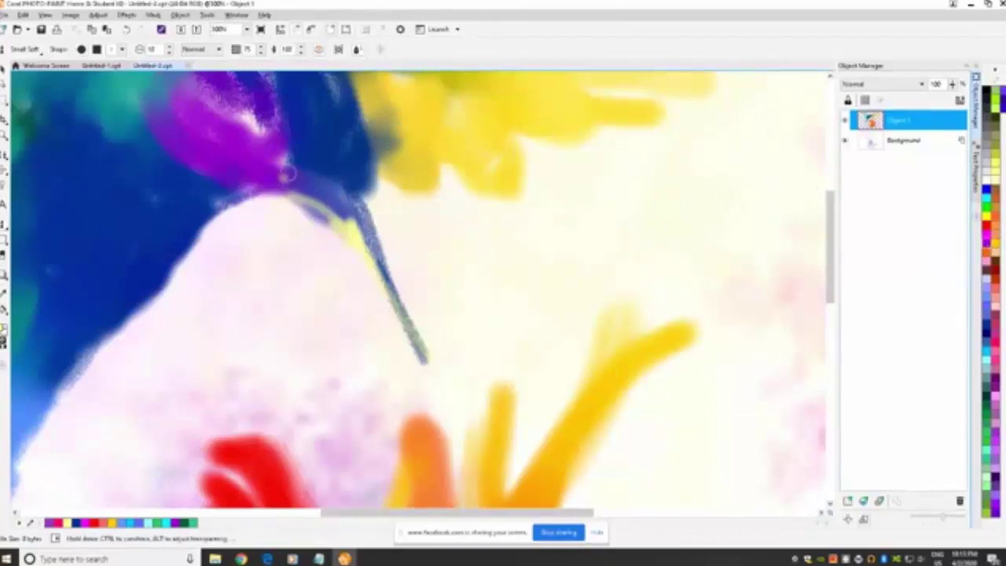
drag(288, 173, 316, 211)
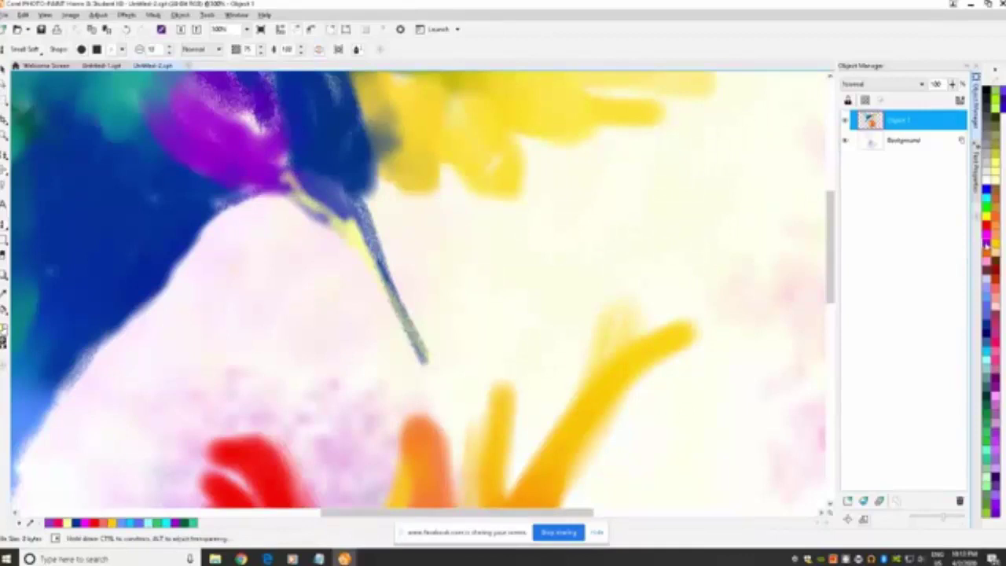
mouse_move(284, 172)
mouse_down()
mouse_move(347, 235)
mouse_move(295, 196)
mouse_move(281, 162)
mouse_move(281, 151)
mouse_move(293, 172)
mouse_move(288, 154)
mouse_move(292, 175)
mouse_move(264, 201)
mouse_up()
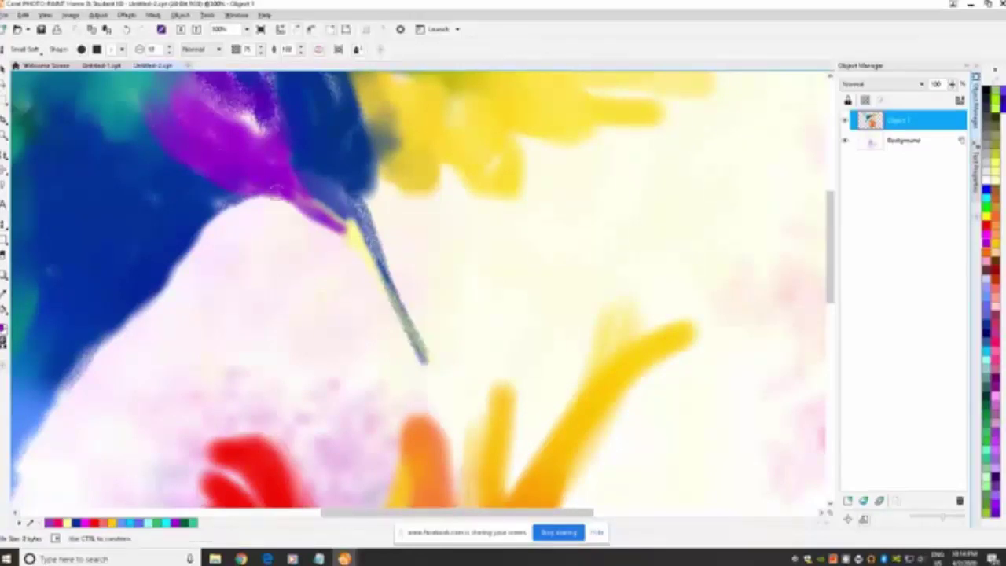
mouse_move(281, 197)
mouse_down()
mouse_move(351, 235)
mouse_move(387, 299)
mouse_up()
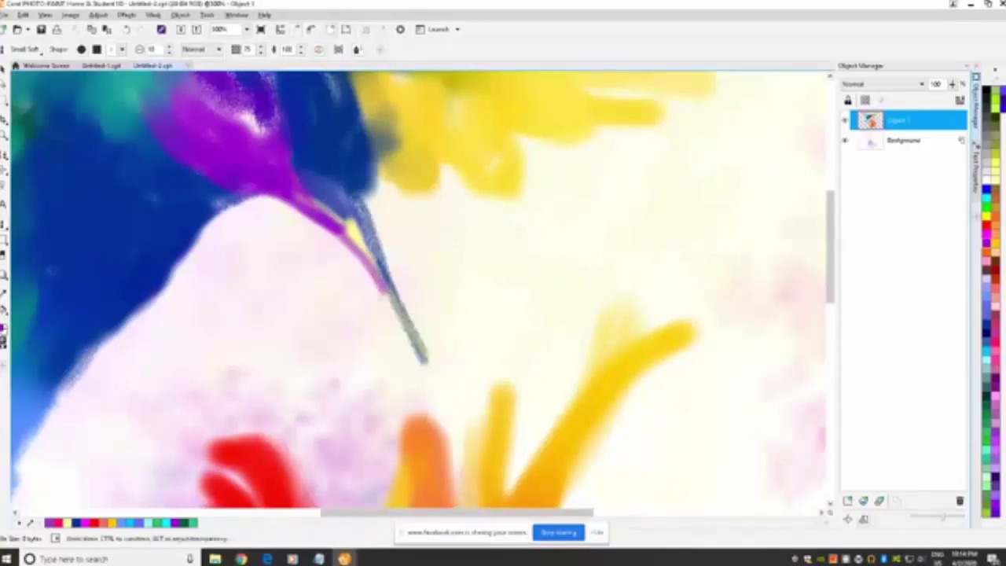
With Custom Smear, smear dark blue down the beak into a clean dark tip
click(6, 185)
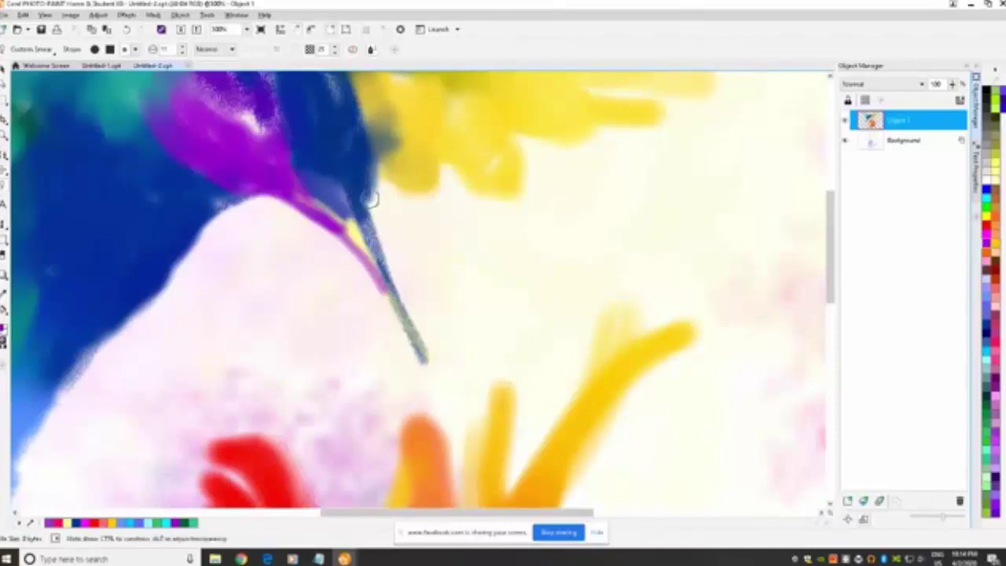
drag(374, 227, 401, 298)
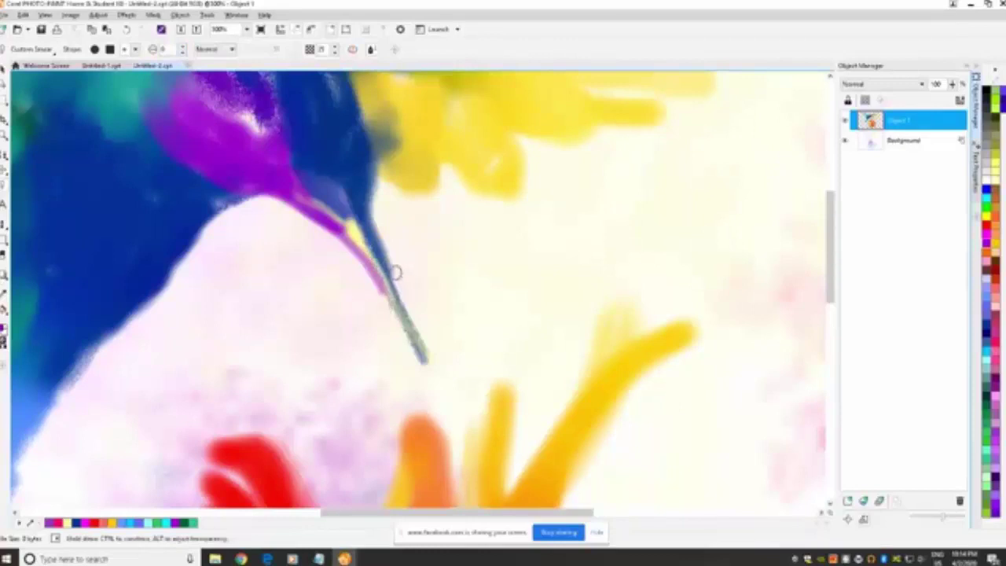
drag(385, 271, 419, 334)
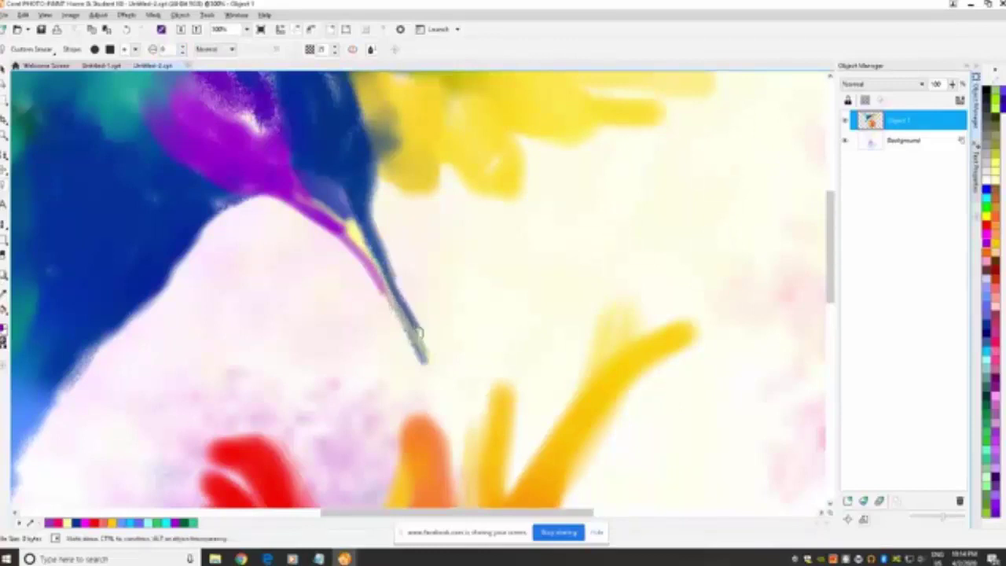
drag(383, 296, 429, 366)
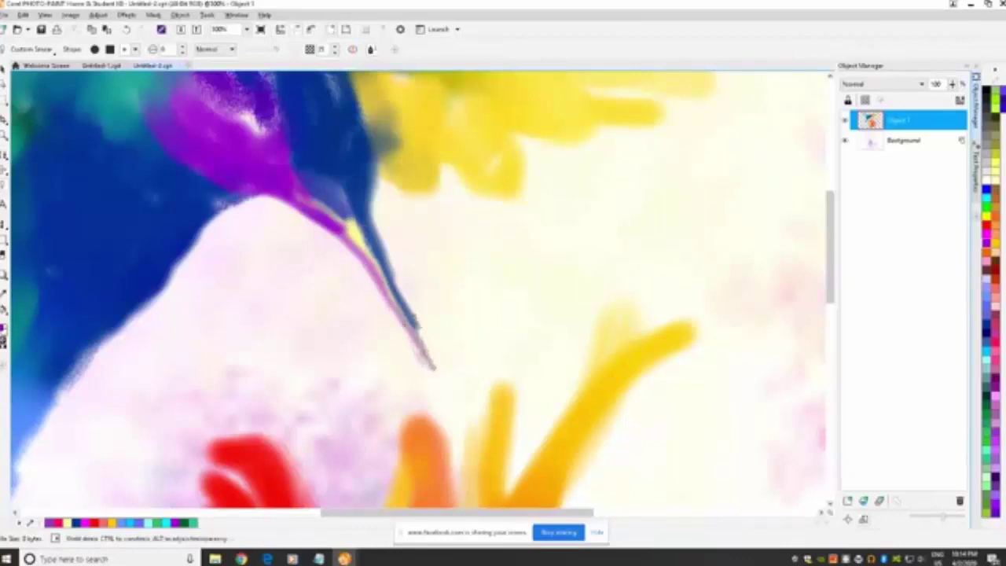
mouse_move(415, 324)
mouse_down()
mouse_move(433, 360)
mouse_move(414, 315)
mouse_move(432, 358)
mouse_up()
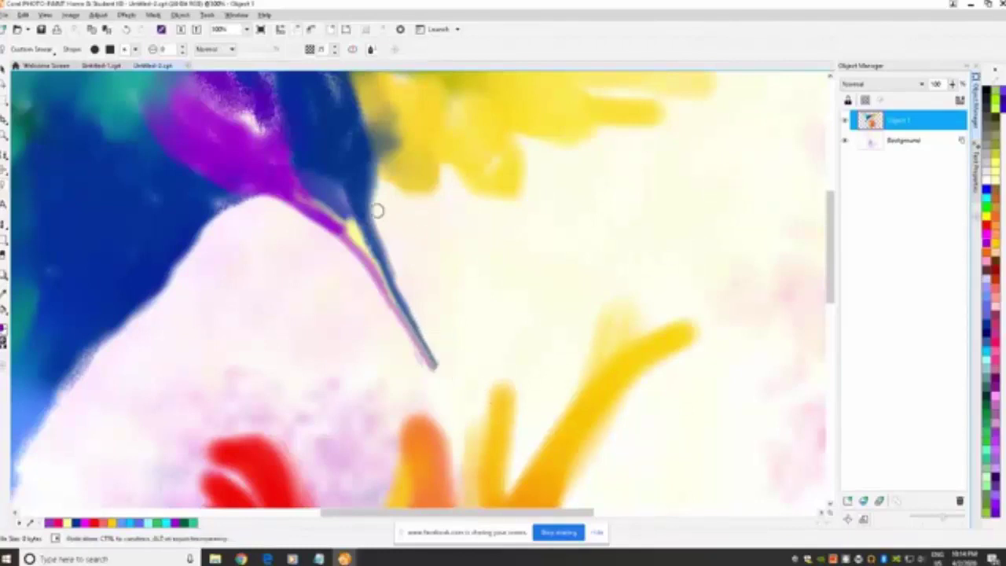
drag(377, 209, 399, 275)
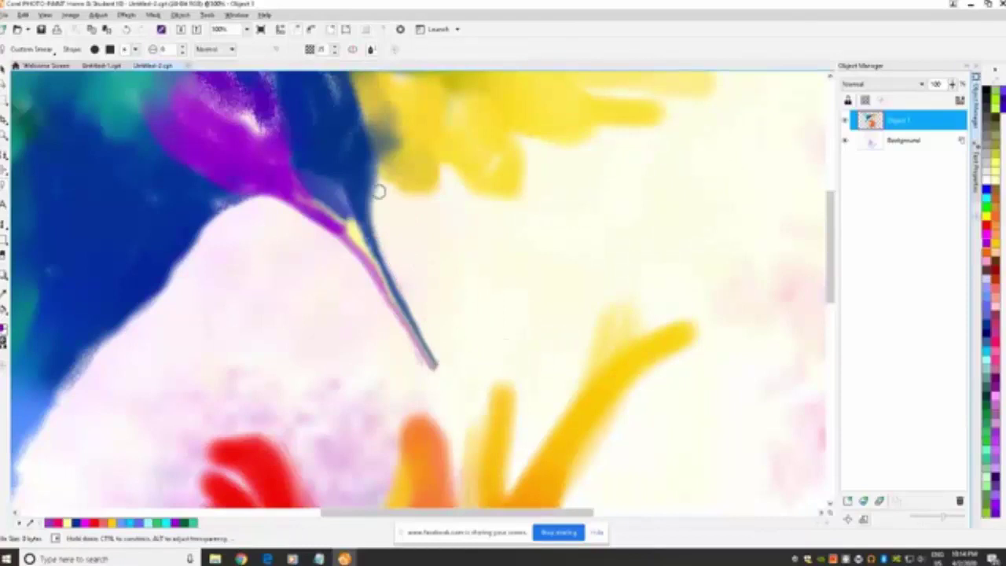
Smooth the curved beak edge, cover the yellow sliver, and blend the head edge
drag(831, 239, 832, 208)
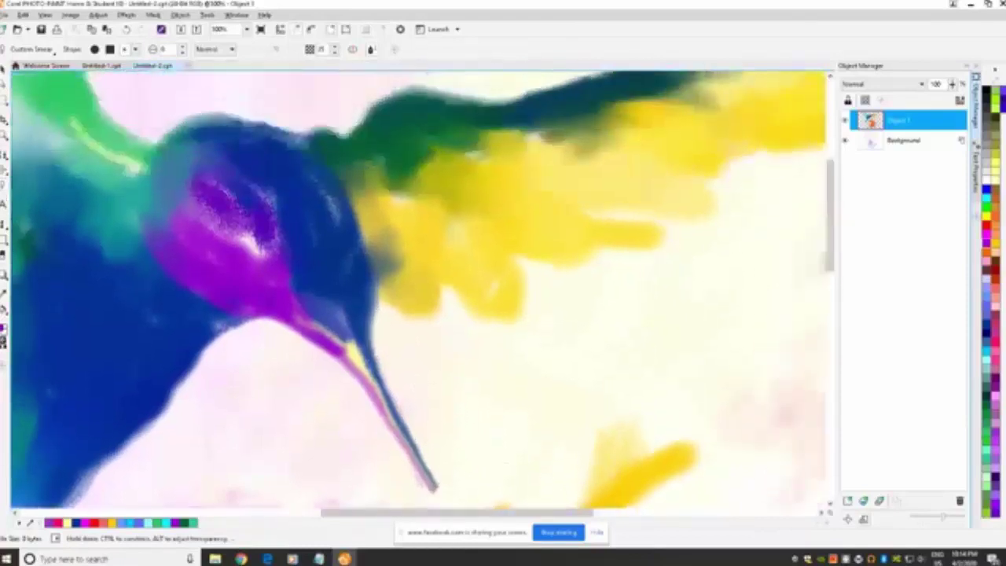
drag(364, 311, 364, 312)
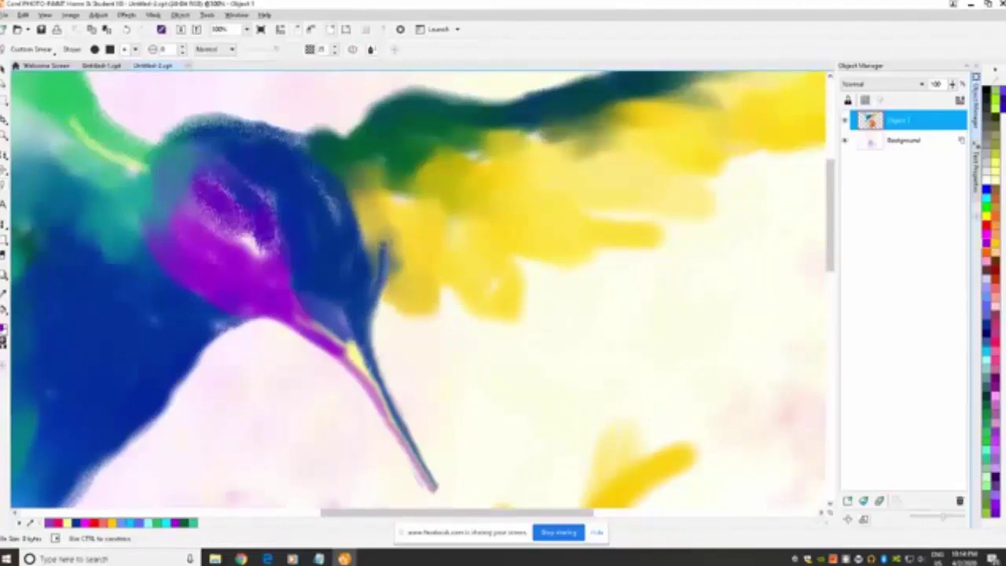
drag(385, 243, 367, 198)
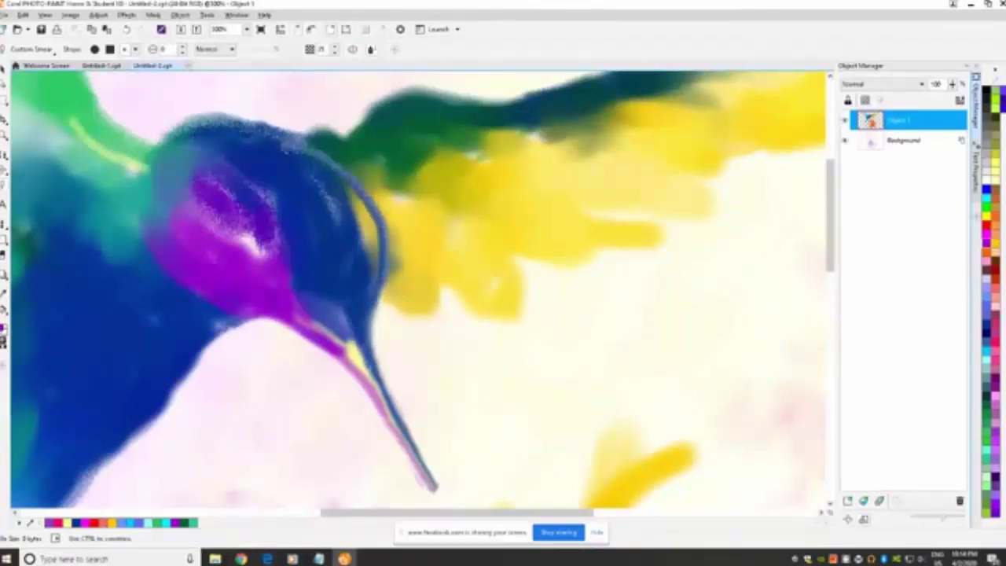
drag(365, 206, 369, 271)
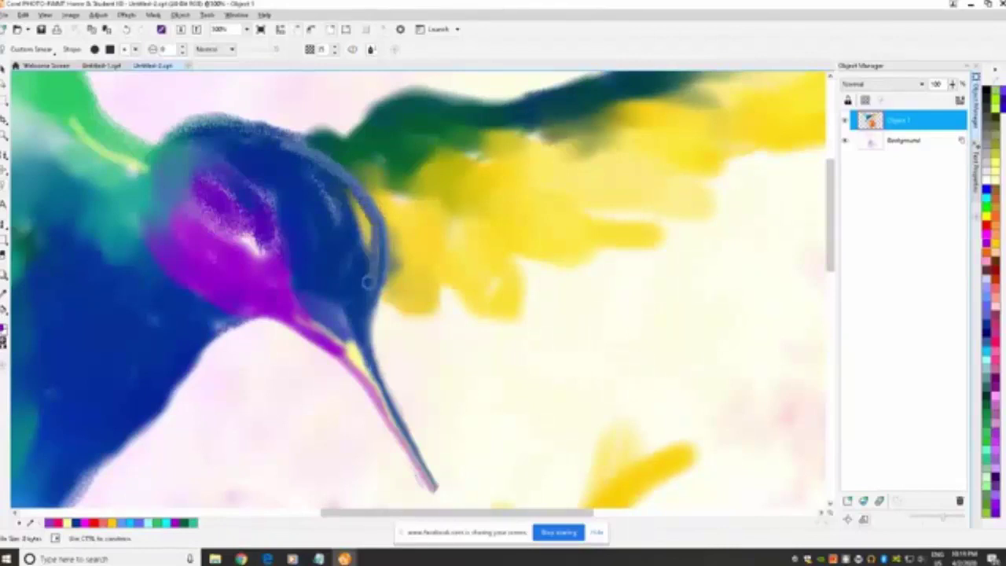
mouse_move(364, 231)
mouse_down()
mouse_move(341, 192)
mouse_move(362, 222)
mouse_up()
mouse_move(335, 177)
mouse_down()
mouse_move(298, 159)
mouse_move(346, 203)
mouse_move(355, 256)
mouse_up()
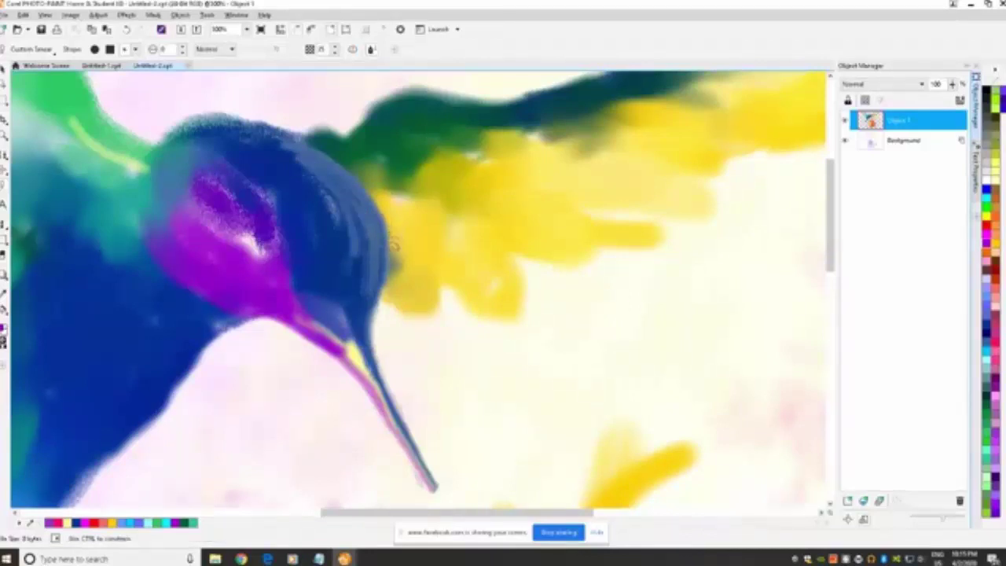
mouse_move(393, 245)
mouse_down()
mouse_move(374, 297)
mouse_move(407, 261)
mouse_move(385, 288)
mouse_up()
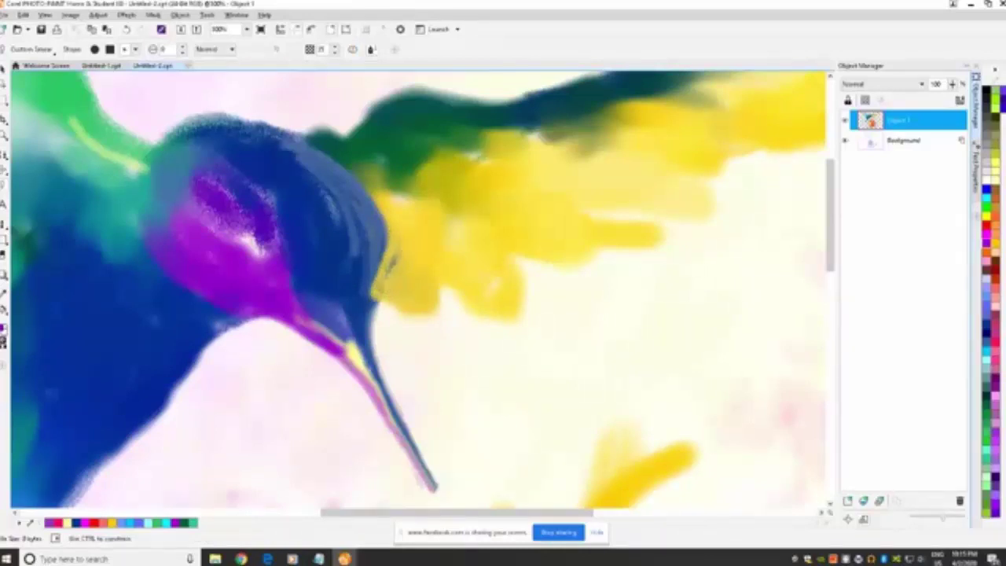
drag(400, 222, 376, 303)
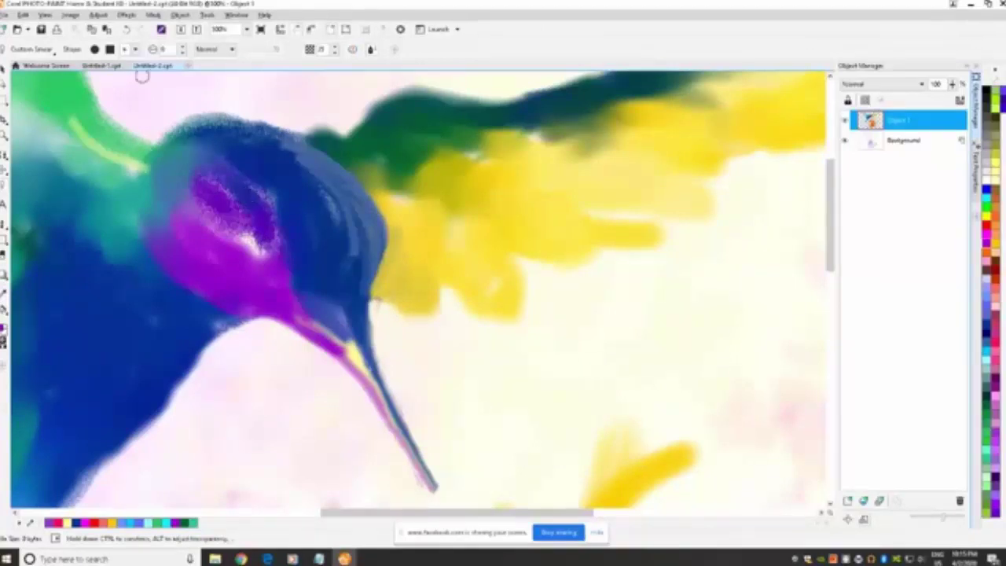
Pick a smear nib shape and size, then blend the light streaks on the head
click(136, 50)
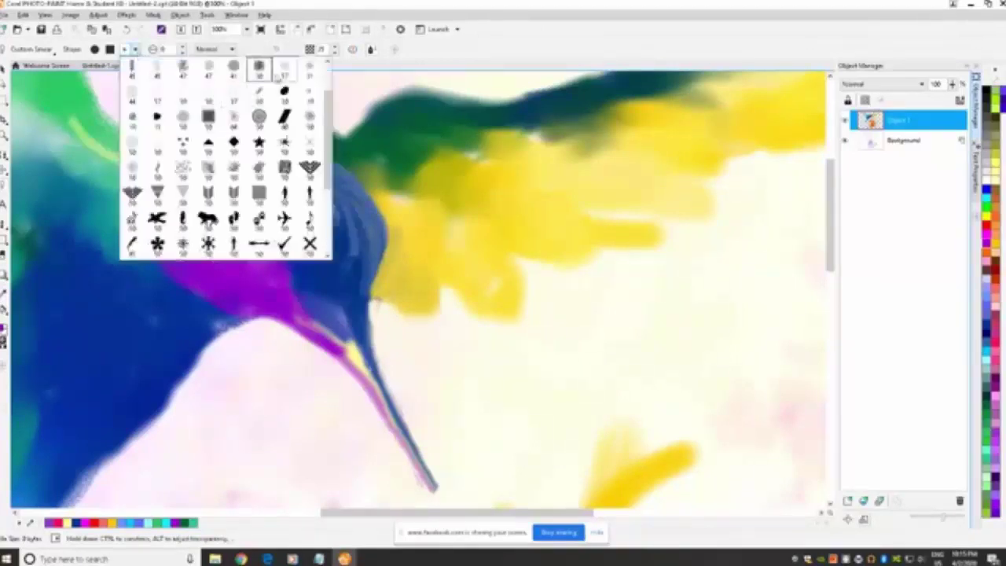
click(285, 71)
mouse_move(259, 247)
mouse_down()
mouse_move(259, 225)
mouse_move(259, 235)
mouse_up()
click(183, 50)
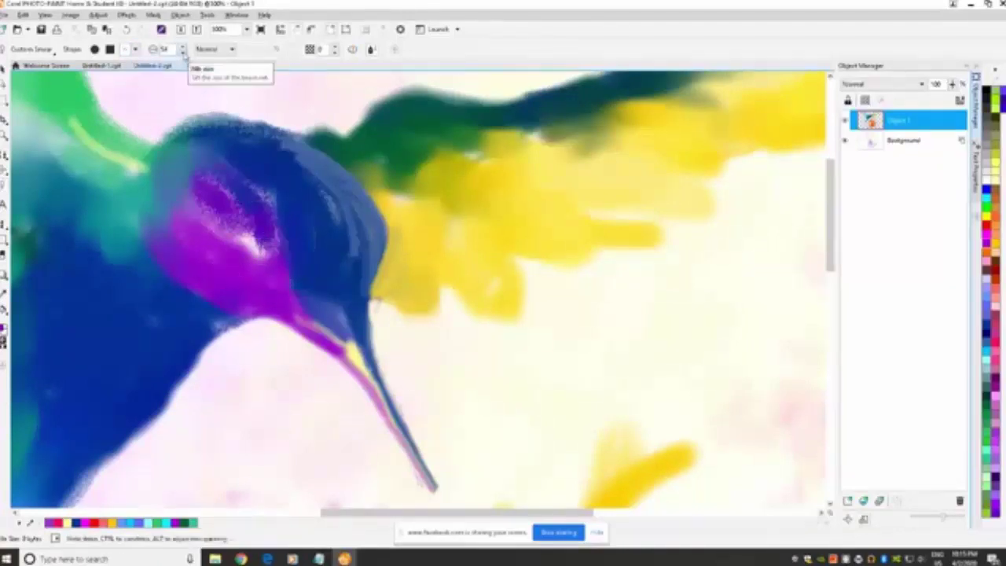
mouse_move(283, 192)
mouse_down()
mouse_move(288, 232)
mouse_move(262, 177)
mouse_move(283, 157)
mouse_up()
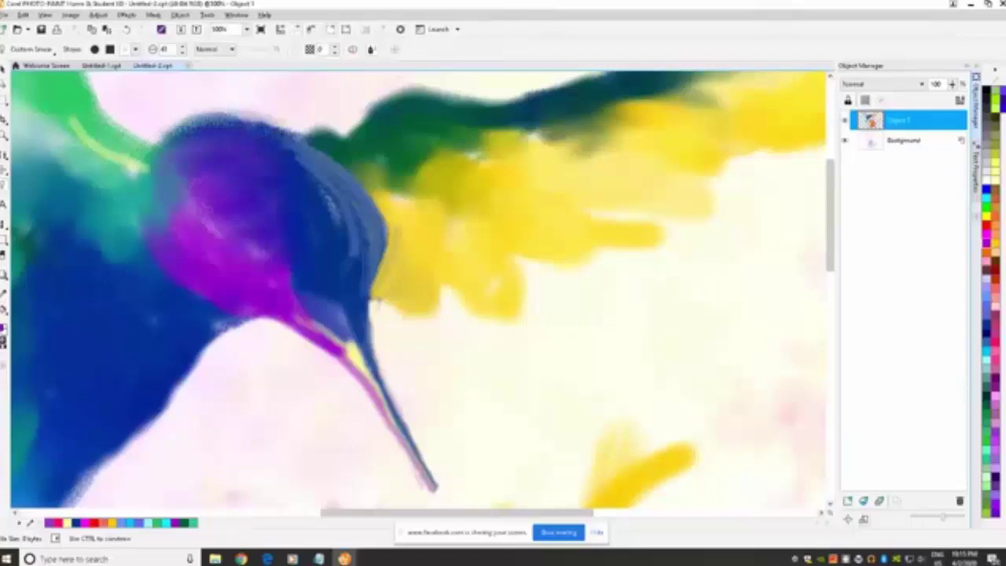
drag(310, 225, 325, 198)
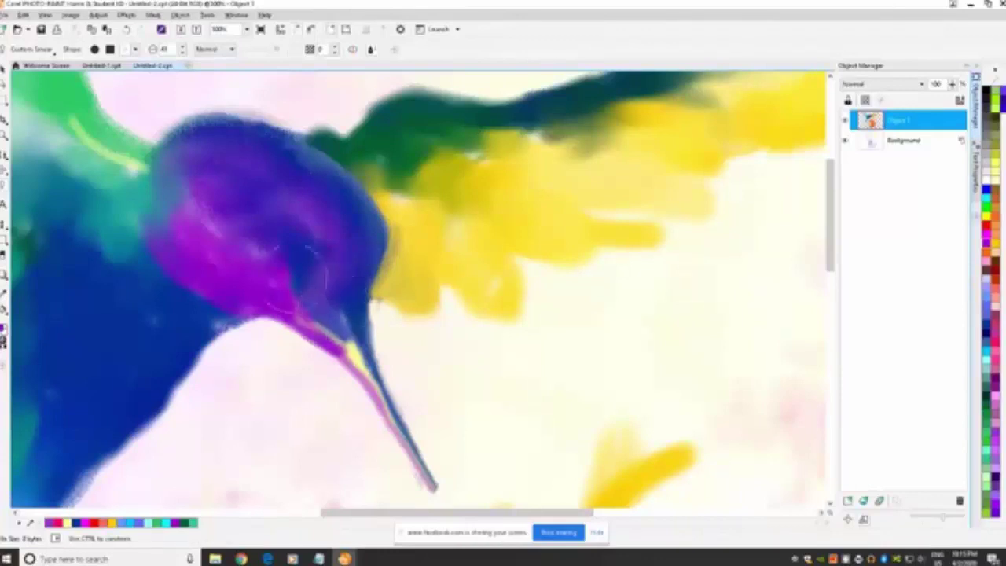
Smooth the purple neck and head, then smudge green into the yellow wing
drag(330, 302, 186, 179)
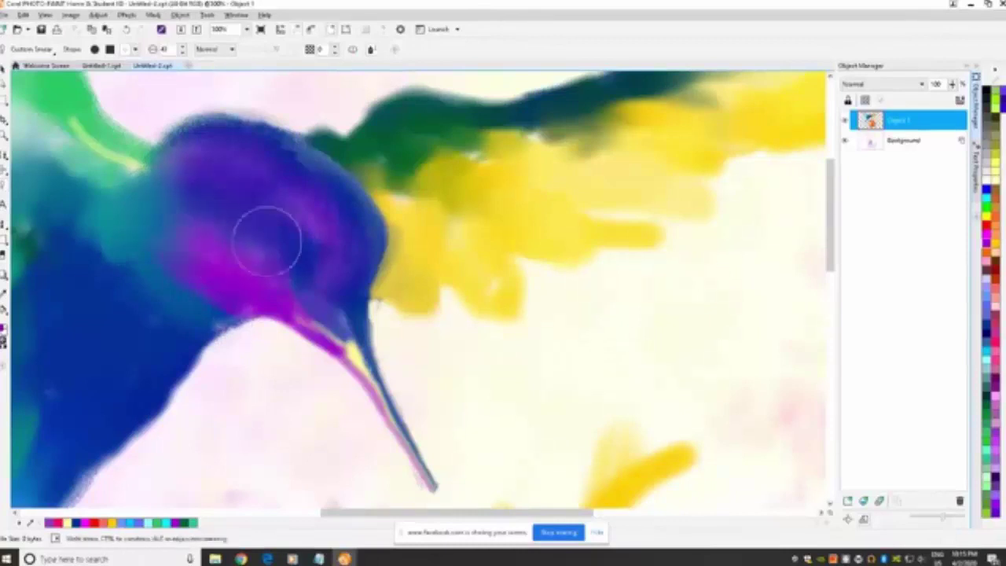
mouse_move(267, 241)
mouse_down()
mouse_move(225, 173)
mouse_move(189, 165)
mouse_up()
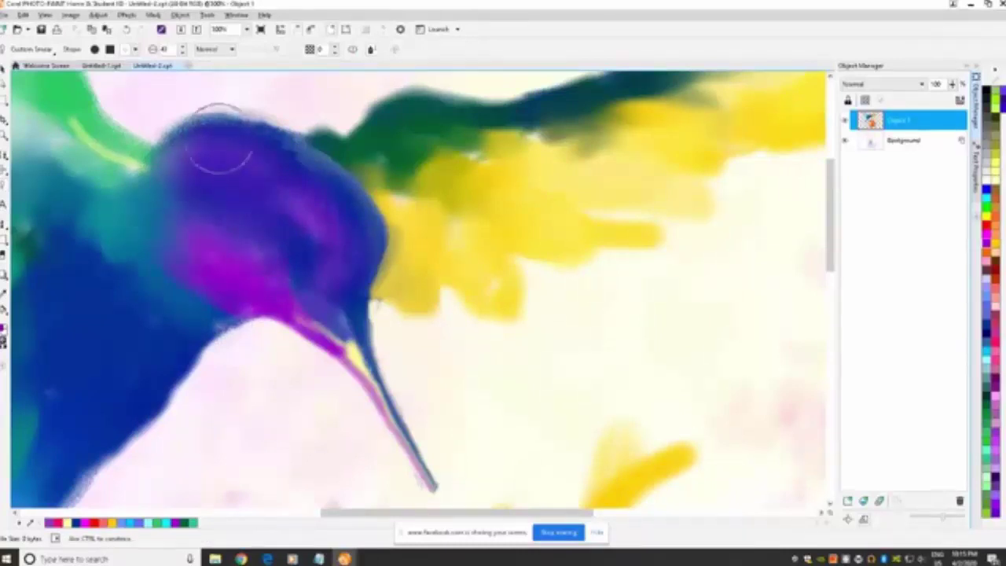
drag(275, 152, 315, 189)
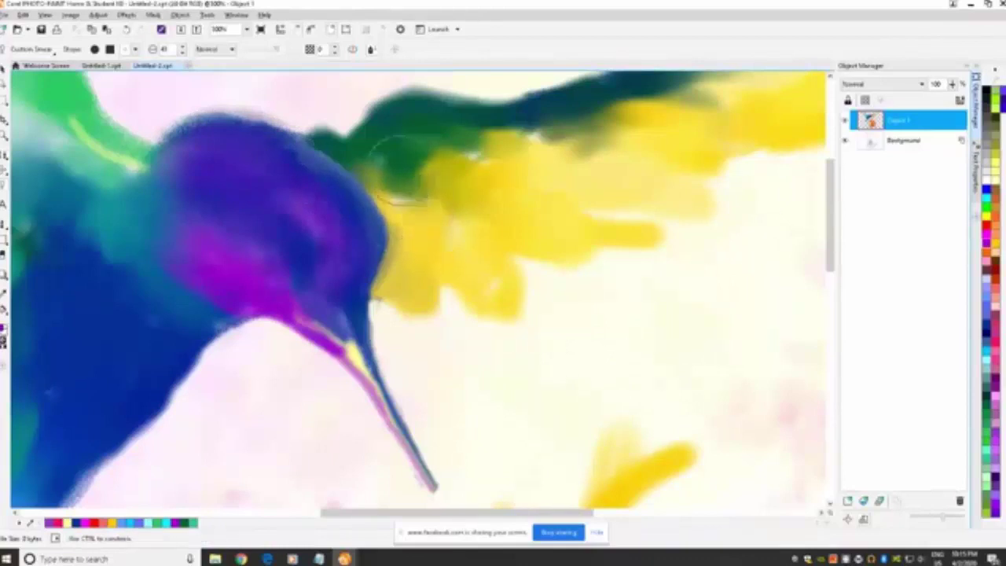
mouse_move(396, 171)
mouse_down()
mouse_move(479, 198)
mouse_move(427, 118)
mouse_move(499, 146)
mouse_move(618, 134)
mouse_move(582, 145)
mouse_up()
mouse_move(393, 168)
mouse_down()
mouse_move(431, 281)
mouse_move(427, 312)
mouse_move(472, 241)
mouse_move(480, 279)
mouse_move(507, 311)
mouse_move(516, 269)
mouse_move(498, 213)
mouse_move(560, 235)
mouse_move(561, 168)
mouse_move(566, 191)
mouse_move(618, 252)
mouse_move(586, 181)
mouse_move(647, 207)
mouse_move(721, 162)
mouse_up()
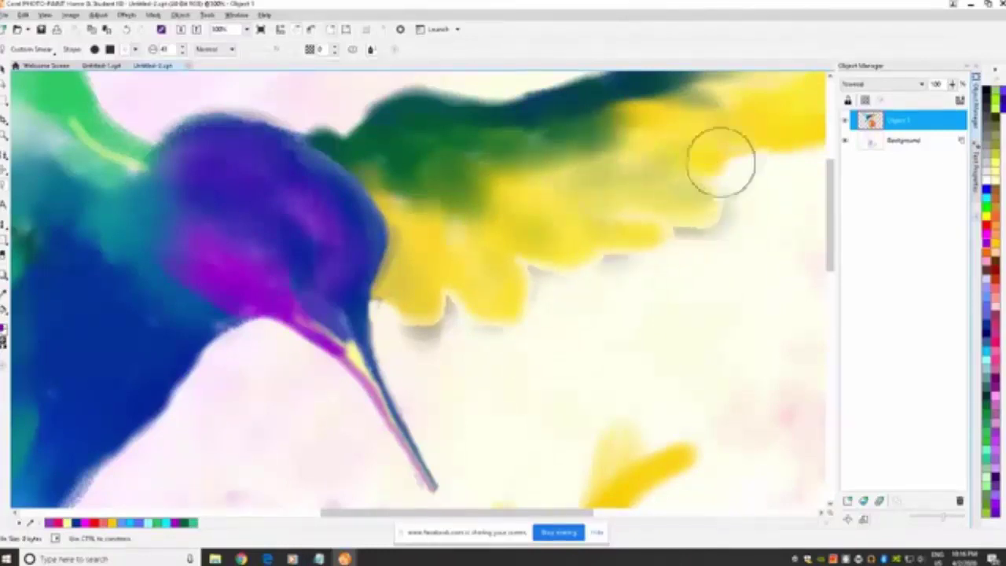
Smear the yellow wing's edge, undo the bad stroke, and re-smear a shaded underside edge
drag(830, 232, 830, 195)
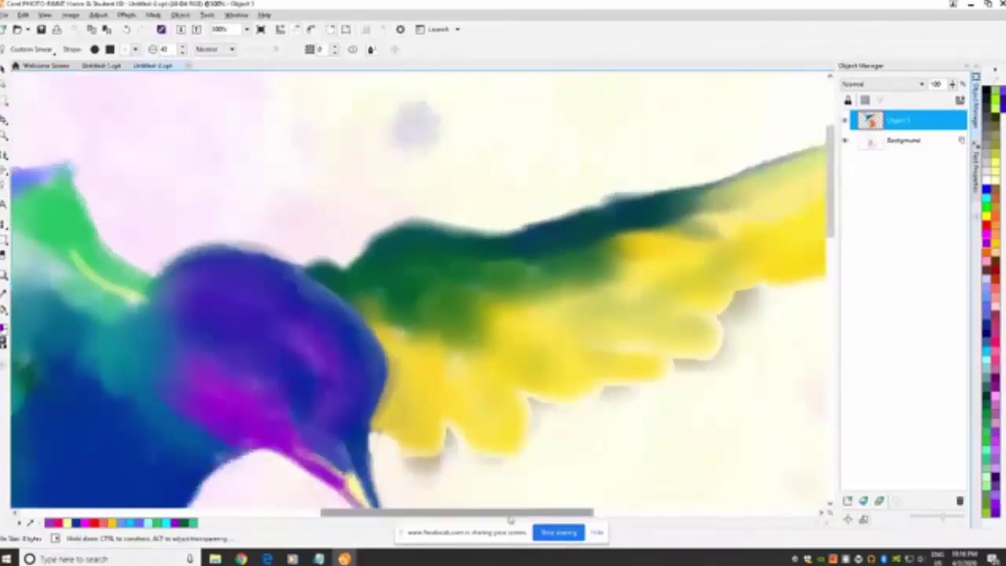
drag(508, 513, 596, 513)
drag(500, 246, 694, 138)
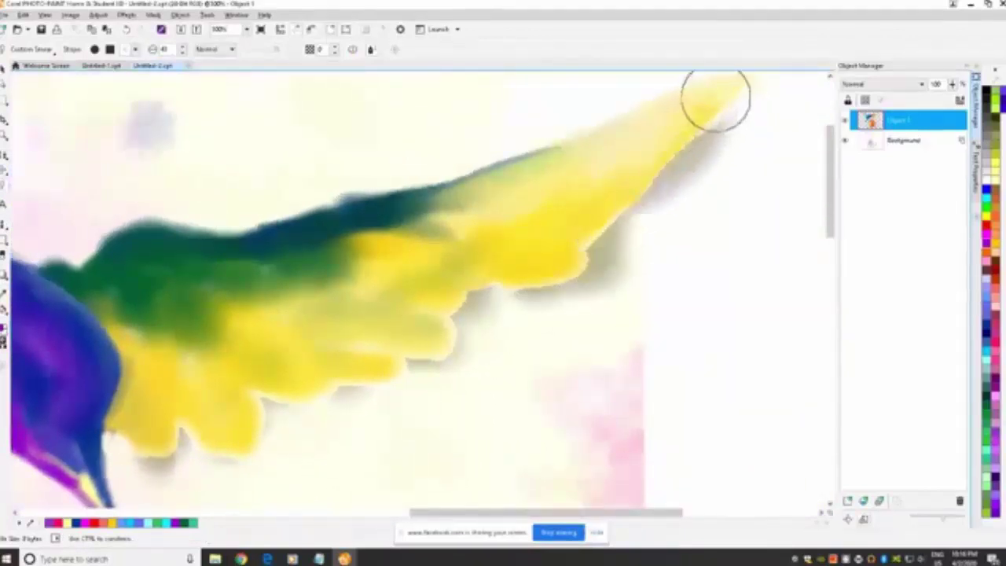
scroll(714, 100, up, 3)
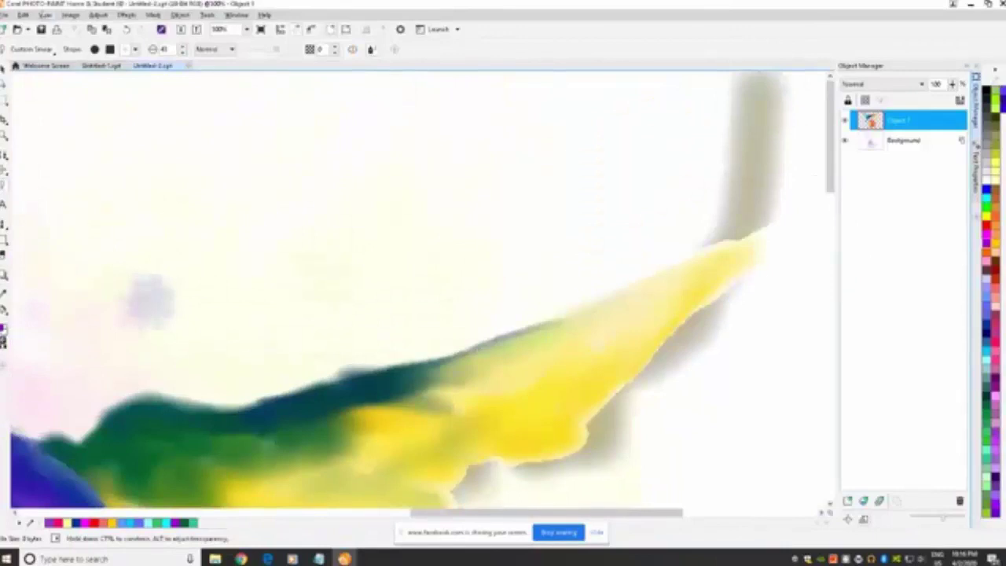
click(24, 15)
click(36, 28)
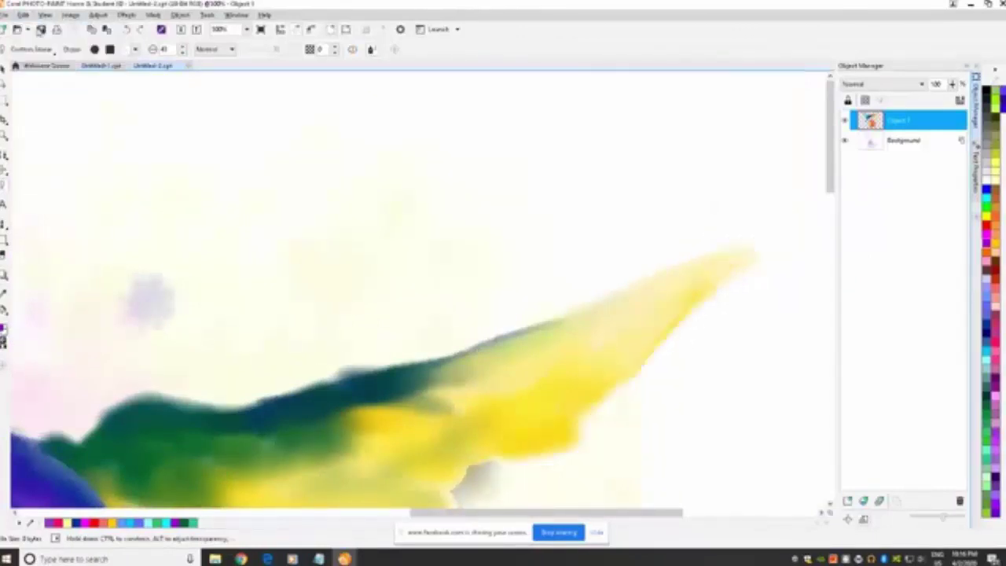
mouse_move(466, 445)
mouse_down()
mouse_move(651, 355)
mouse_move(753, 253)
mouse_up()
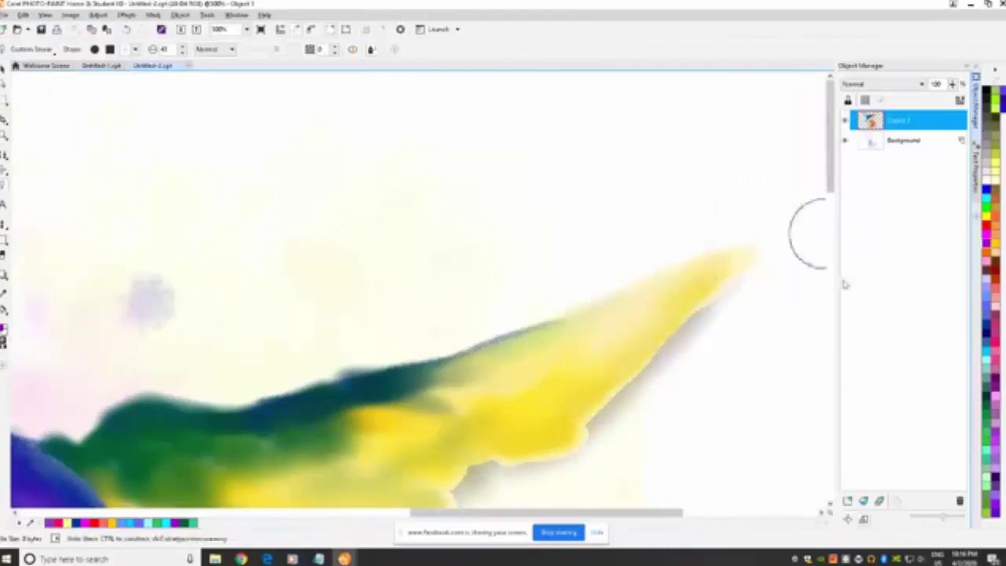
drag(831, 142, 831, 267)
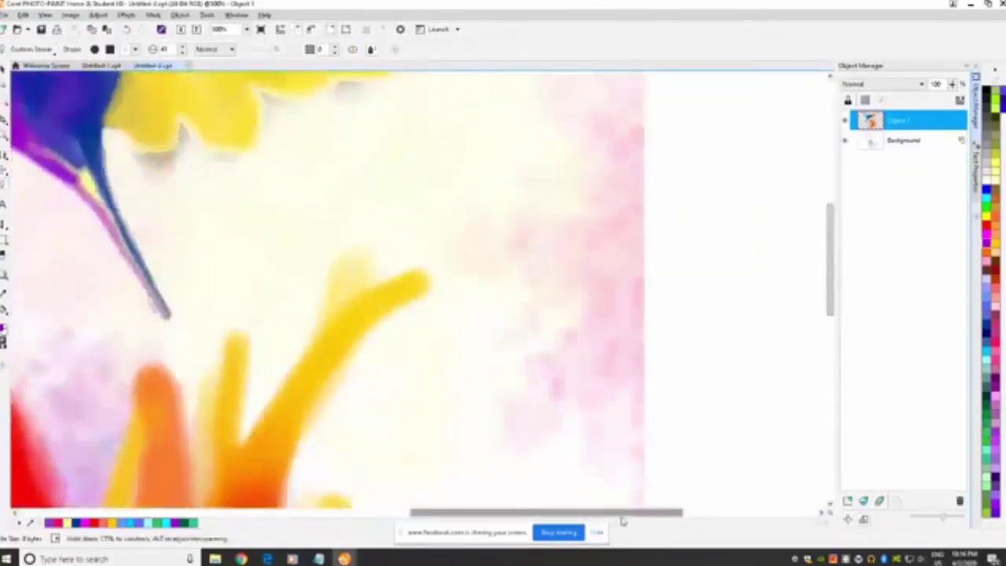
drag(622, 513, 425, 512)
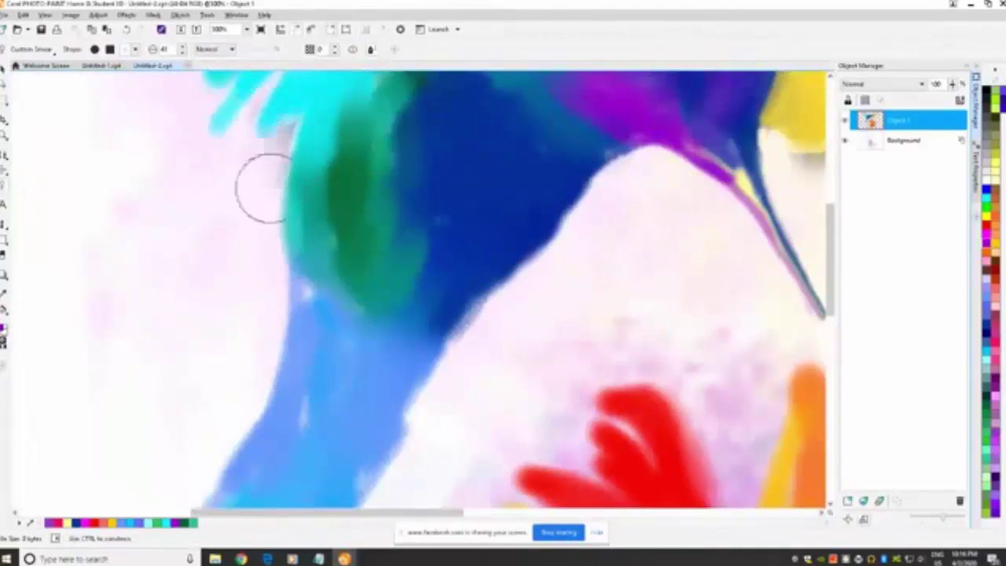
Brush soft grey shadow along the cyan wing's lower feather edge and tip
drag(431, 518, 353, 518)
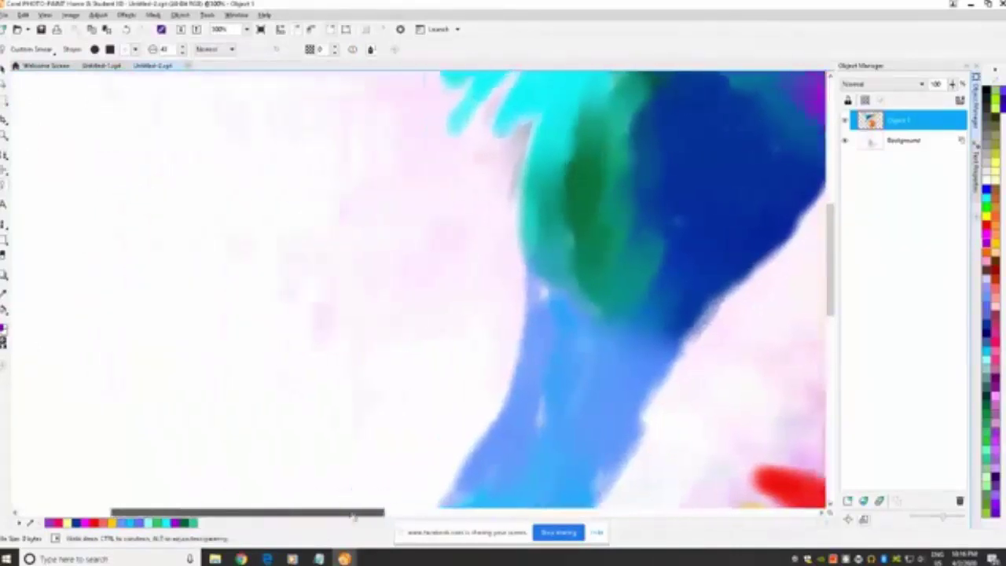
drag(832, 309, 832, 214)
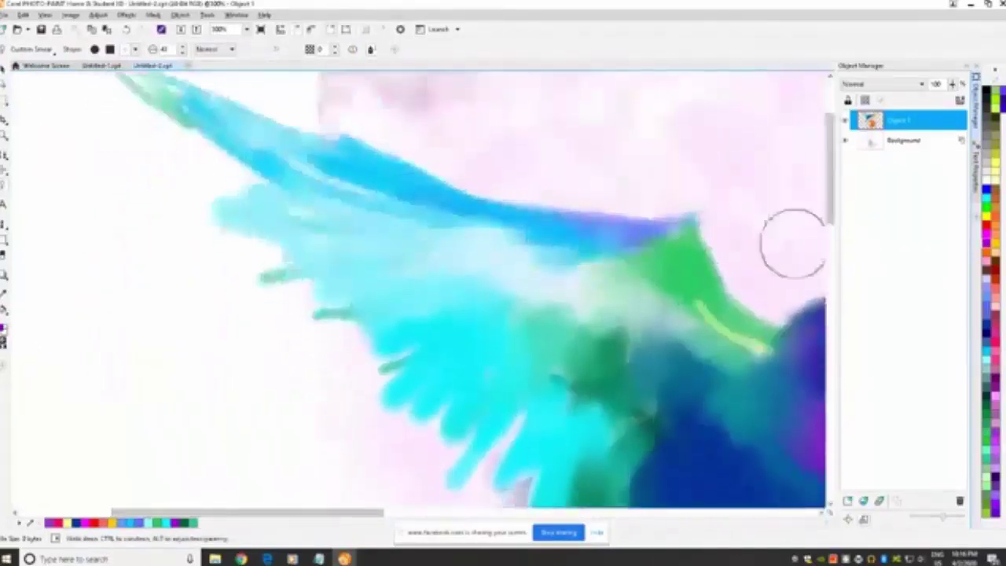
mouse_move(399, 419)
mouse_down()
mouse_move(337, 326)
mouse_move(288, 276)
mouse_move(213, 152)
mouse_move(153, 112)
mouse_move(150, 133)
mouse_up()
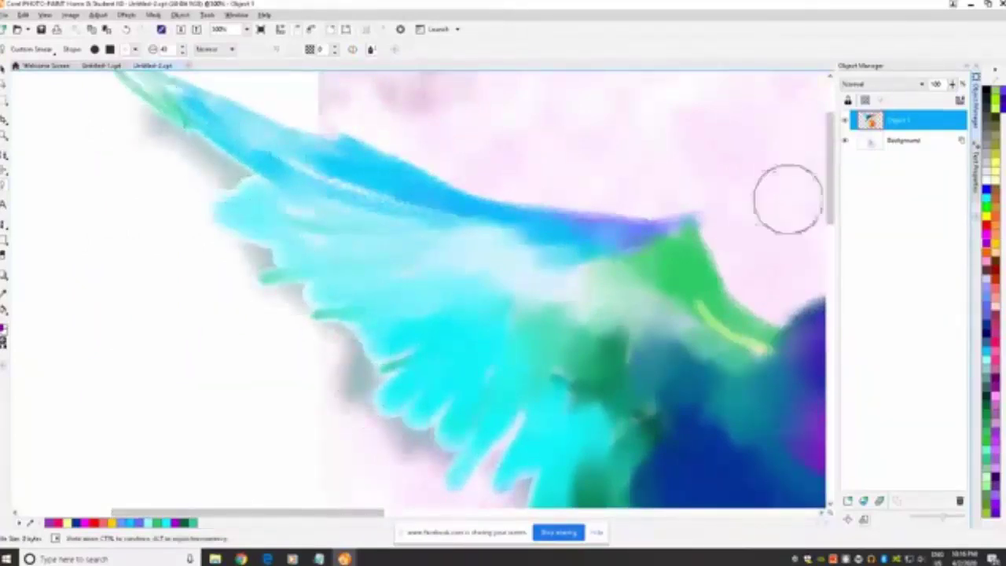
drag(832, 169, 832, 141)
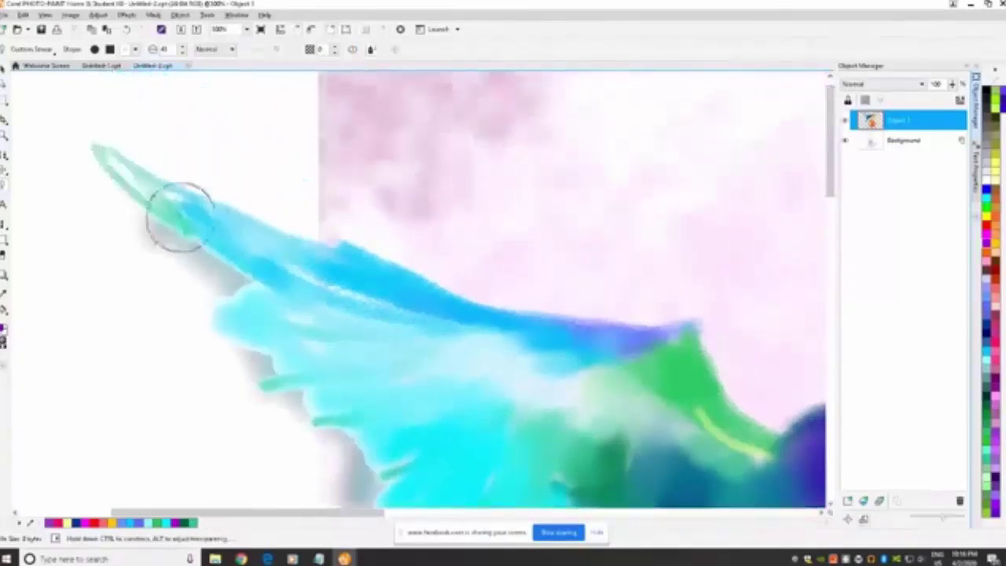
drag(180, 213, 101, 162)
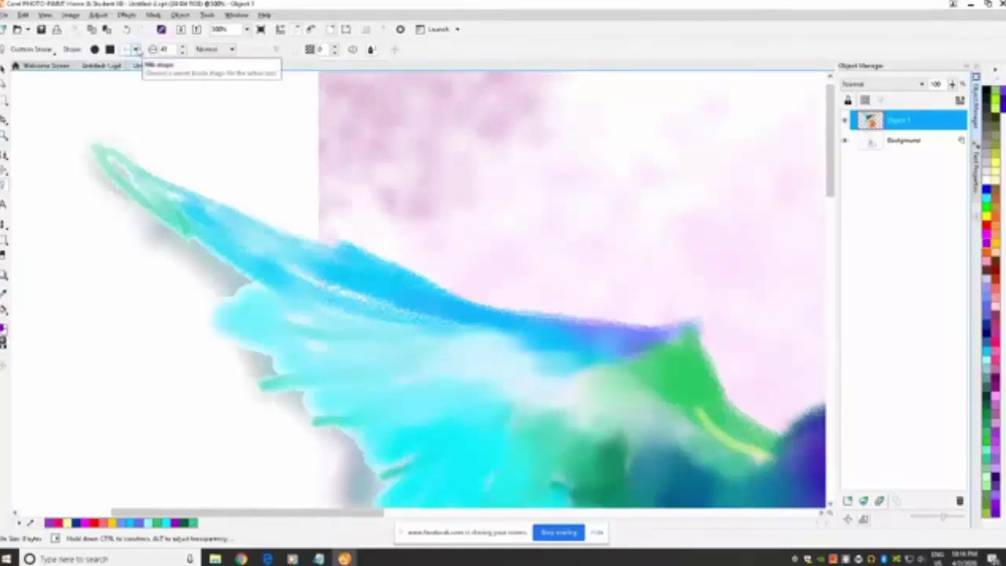
Choose a smaller nib and smooth the cyan wing's edge and tip into blue
click(136, 49)
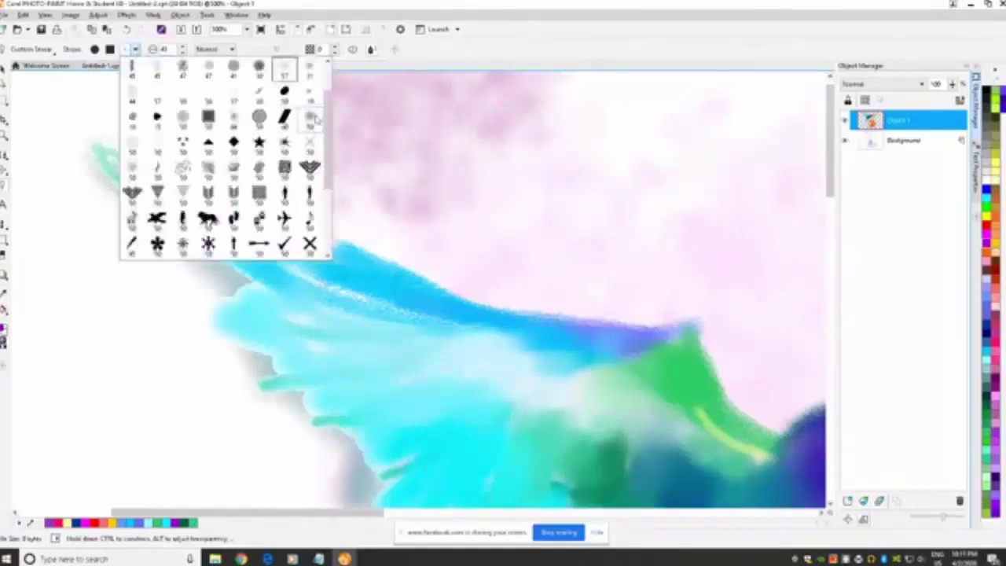
click(284, 69)
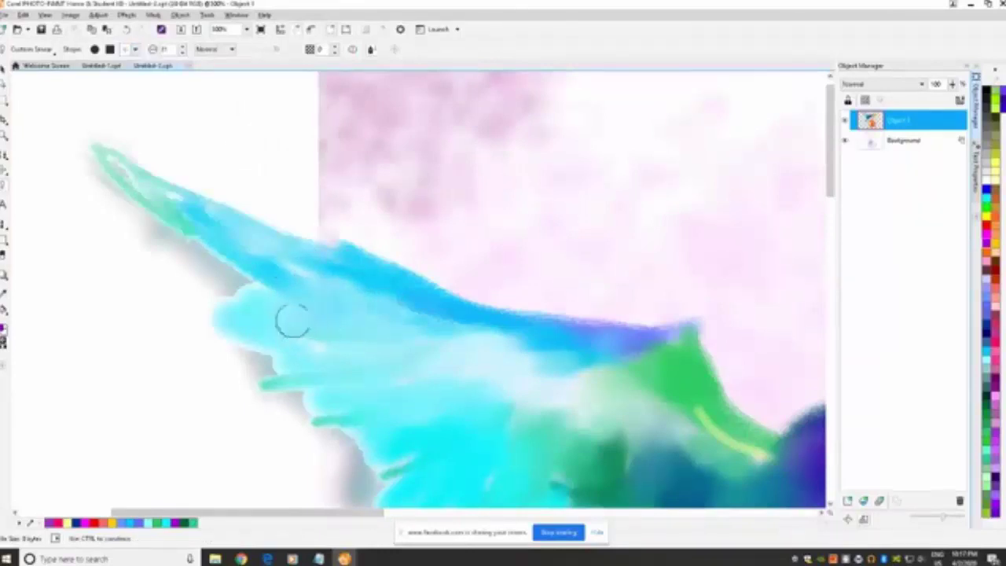
mouse_move(246, 248)
mouse_down()
mouse_move(103, 162)
mouse_move(189, 228)
mouse_up()
mouse_move(96, 164)
mouse_down()
mouse_move(119, 193)
mouse_move(236, 264)
mouse_move(220, 294)
mouse_move(251, 325)
mouse_move(227, 318)
mouse_move(278, 309)
mouse_move(217, 275)
mouse_move(234, 233)
mouse_move(162, 217)
mouse_up()
Blend the grey notch, lower edge and pale patch into smooth blue streaks
mouse_move(290, 293)
mouse_down()
mouse_move(238, 298)
mouse_move(227, 312)
mouse_up()
mouse_move(295, 340)
mouse_down()
mouse_move(265, 354)
mouse_move(312, 357)
mouse_move(265, 377)
mouse_move(287, 383)
mouse_move(291, 404)
mouse_move(333, 427)
mouse_move(382, 422)
mouse_move(364, 442)
mouse_up()
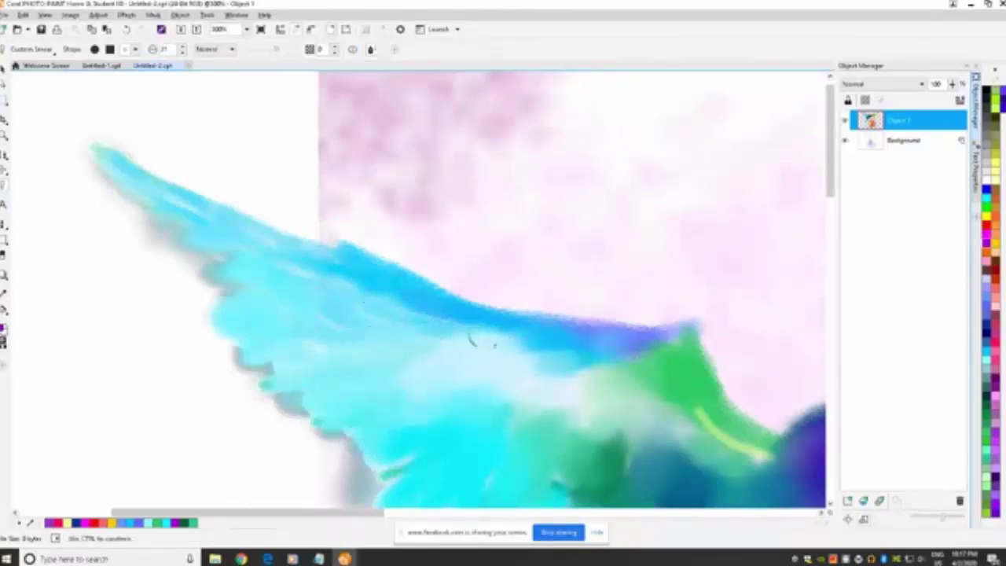
mouse_move(470, 341)
mouse_down()
mouse_move(432, 361)
mouse_move(517, 344)
mouse_move(551, 355)
mouse_up()
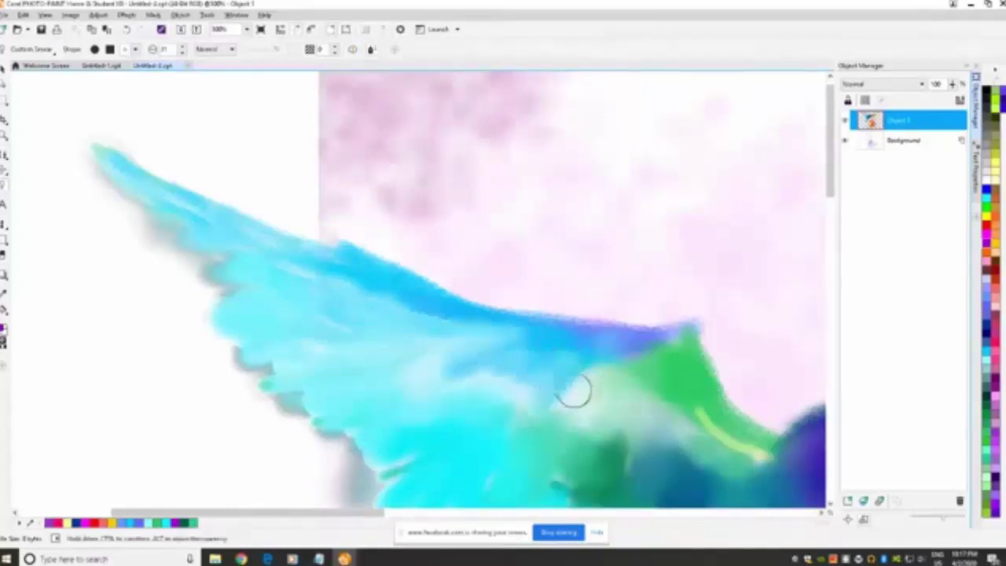
drag(535, 380, 458, 411)
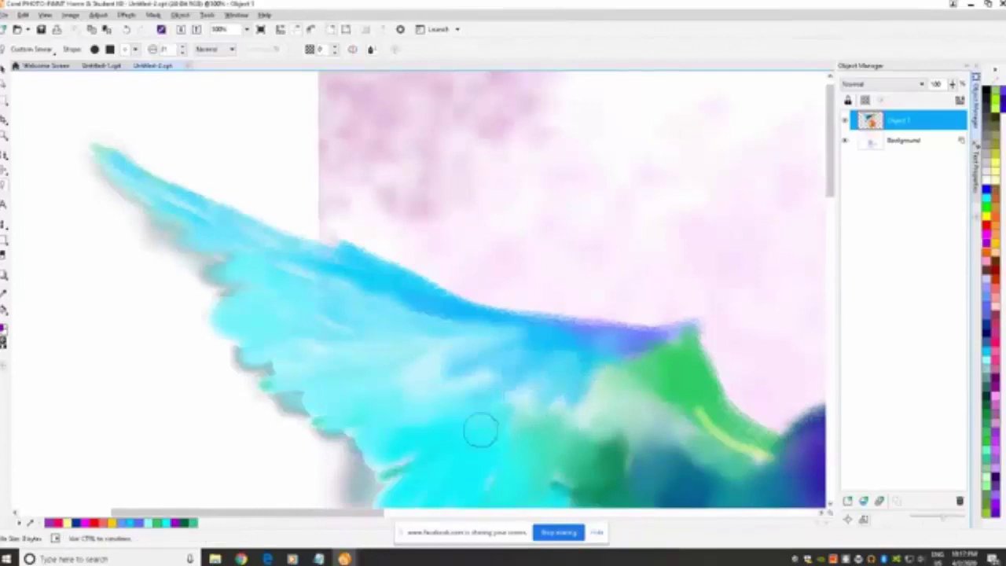
mouse_move(478, 359)
mouse_down()
mouse_move(464, 334)
mouse_move(350, 292)
mouse_move(288, 285)
mouse_move(479, 407)
mouse_up()
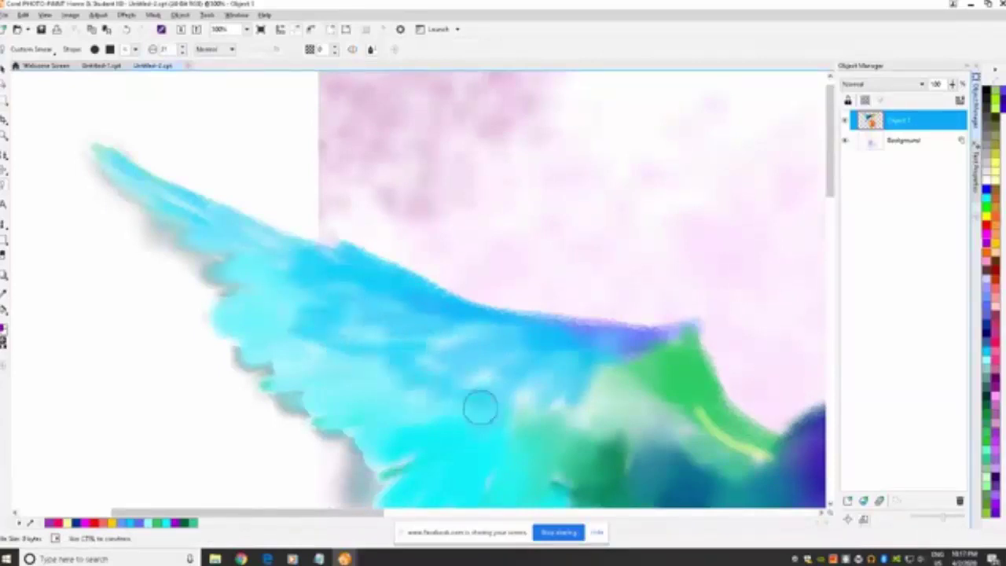
Zoom out to show the whole hummingbird
click(6, 135)
right_click(422, 355)
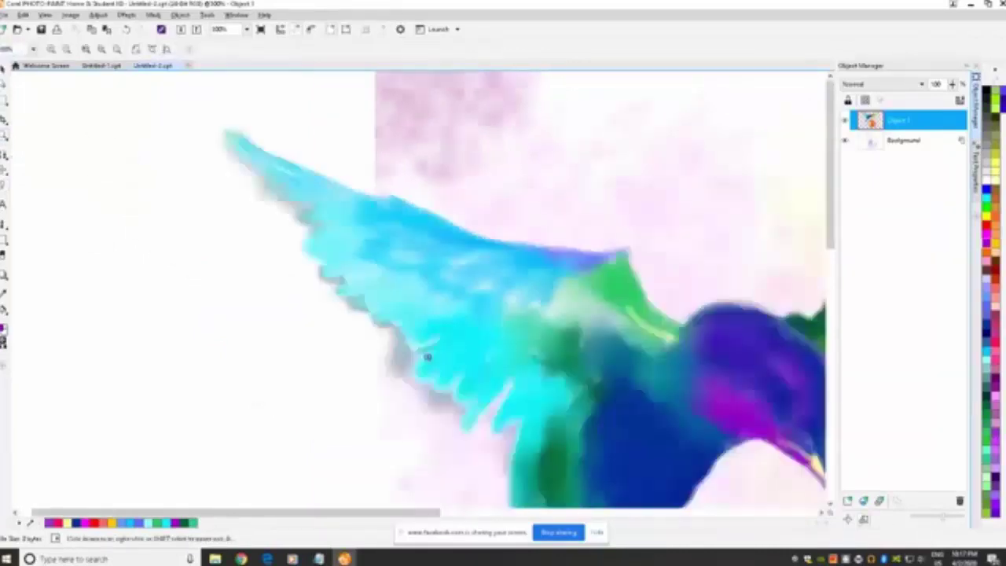
right_click(477, 361)
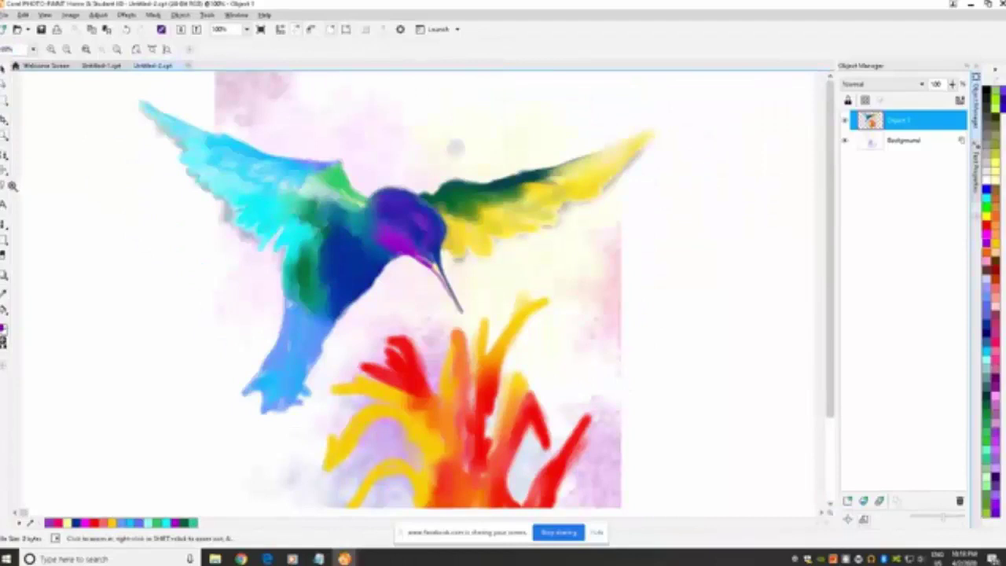
Reselect the effect brush and add light blue strokes to the bird's lower body
click(4, 187)
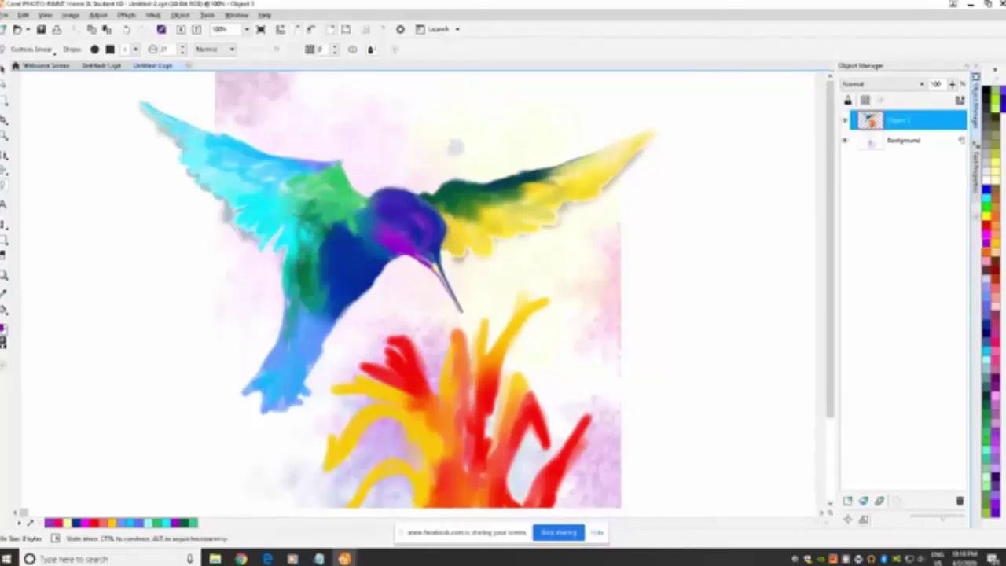
drag(310, 354, 336, 320)
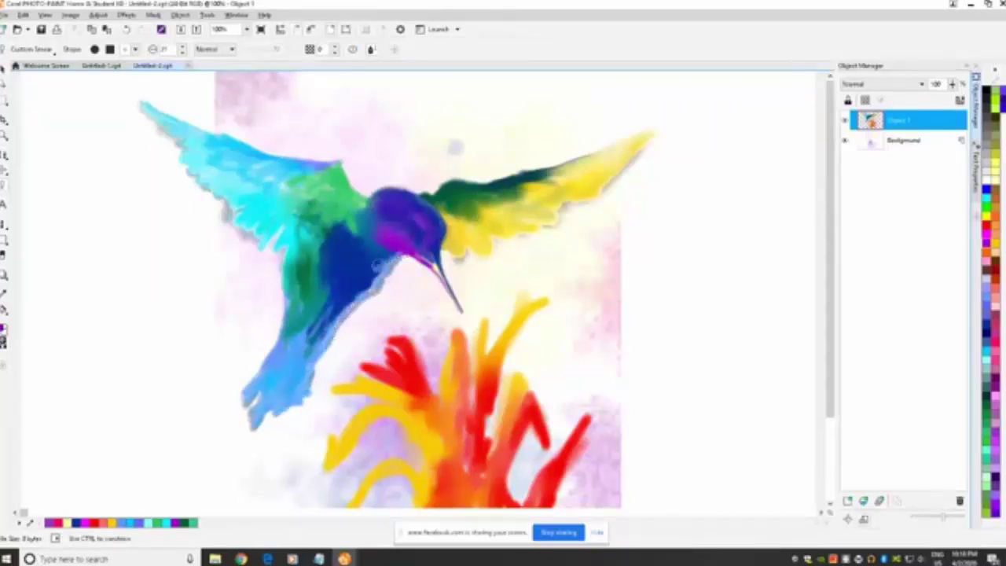
drag(378, 263, 362, 267)
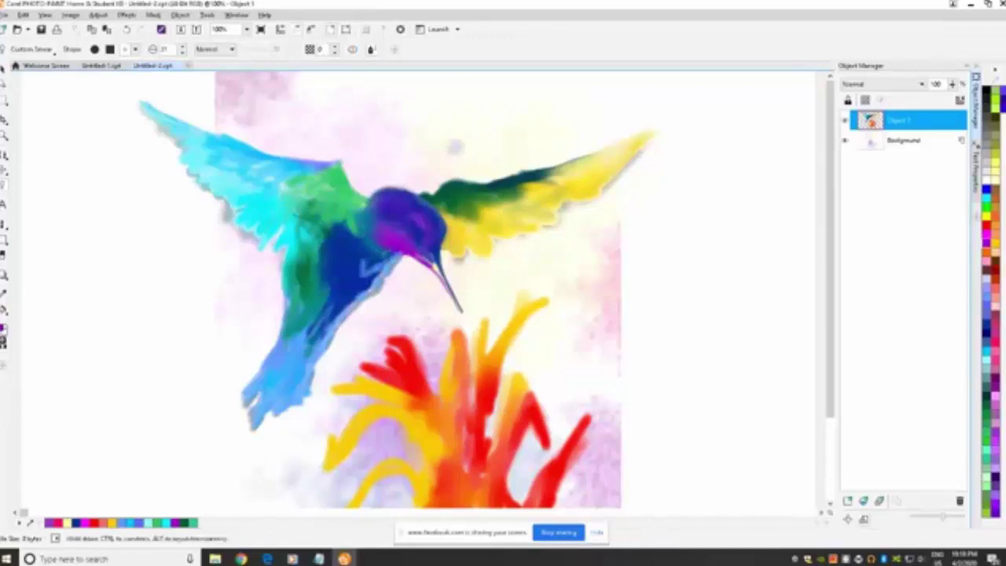
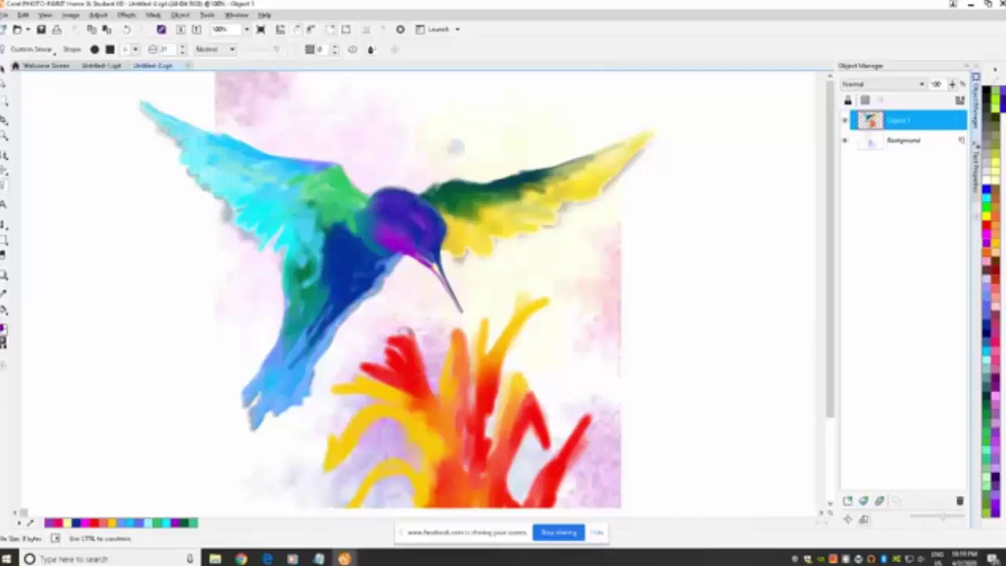
Smudge the paint above and across the red-yellow flower and drag the lower-left yellow stroke further down
mouse_move(405, 333)
mouse_down()
mouse_move(386, 329)
mouse_move(346, 384)
mouse_move(327, 388)
mouse_move(397, 403)
mouse_move(393, 417)
mouse_move(425, 432)
mouse_move(385, 403)
mouse_up()
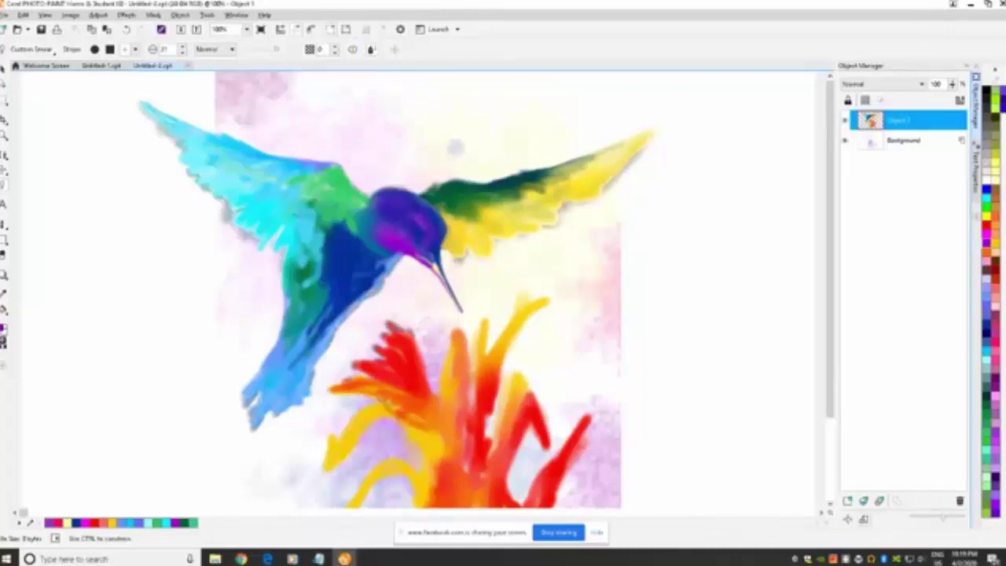
drag(438, 432, 439, 454)
drag(409, 415, 428, 436)
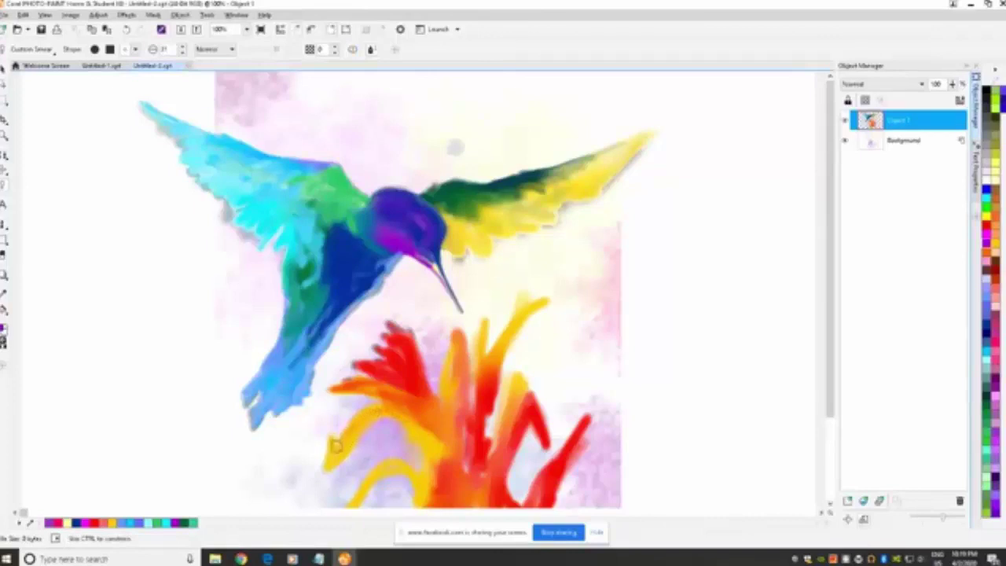
drag(326, 457, 313, 486)
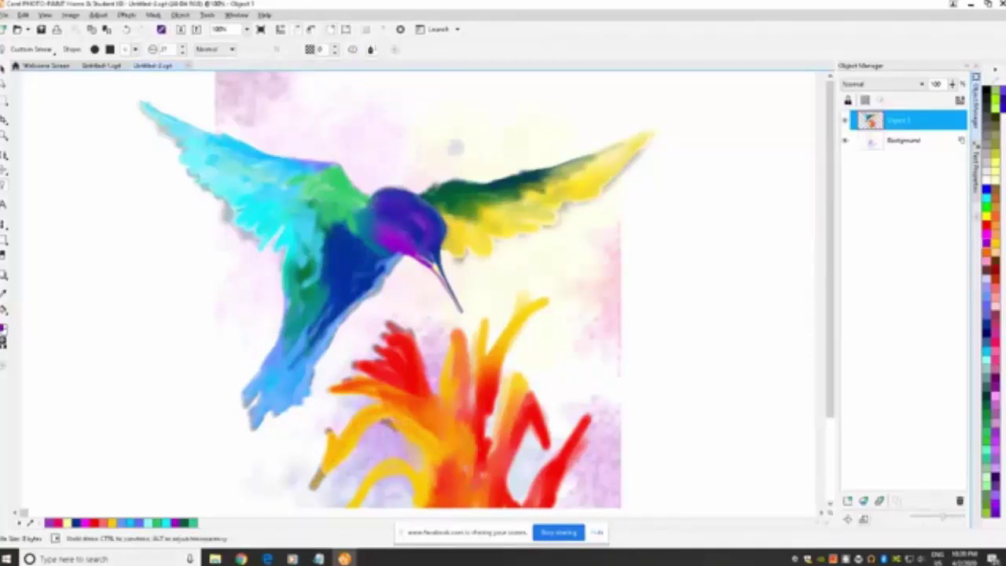
drag(830, 220, 829, 303)
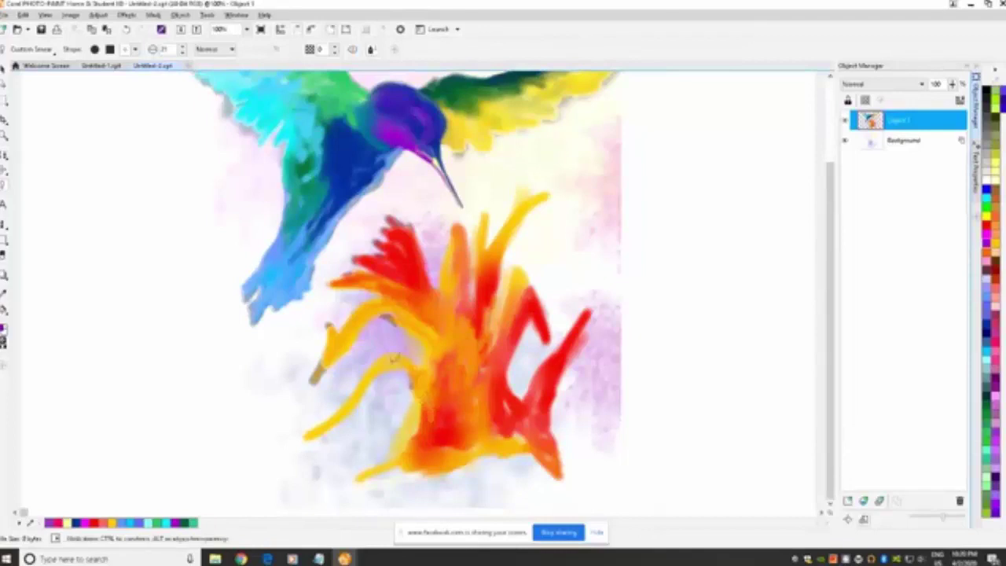
Smudge the lower yellow stroke with a trailing grey smear and blend the orange and red petal strokes
mouse_move(395, 358)
mouse_down()
mouse_move(303, 434)
mouse_move(280, 468)
mouse_up()
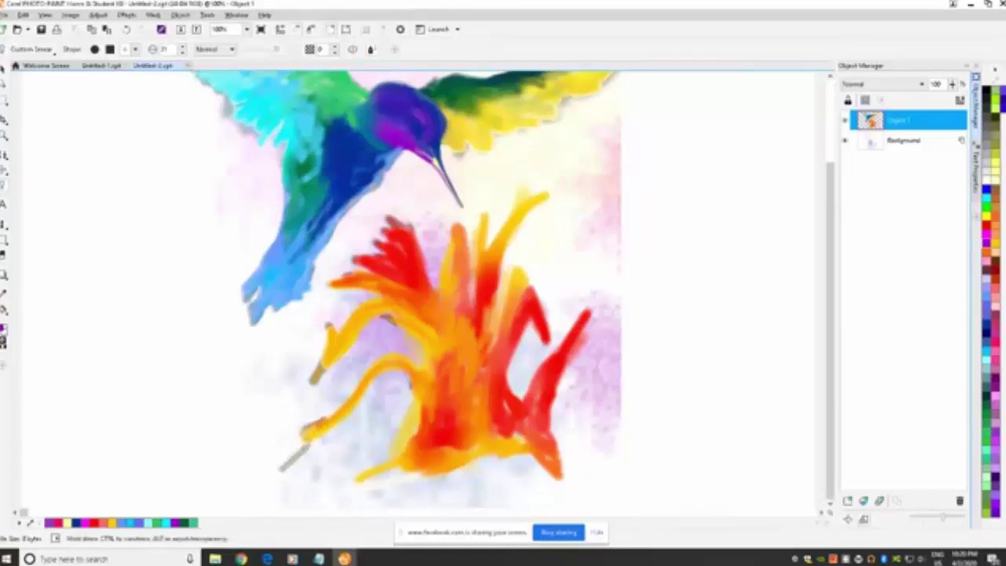
drag(313, 436, 358, 386)
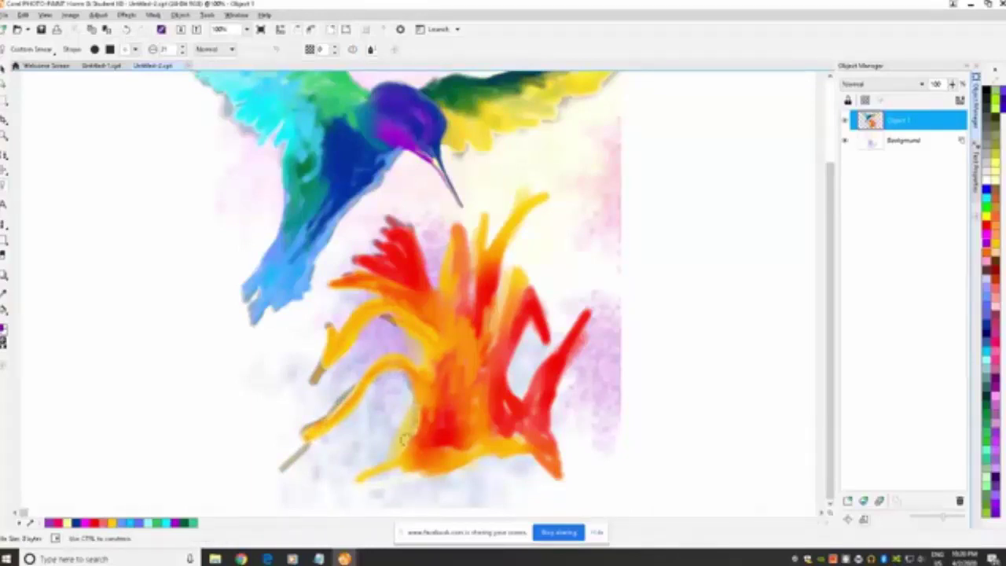
mouse_move(415, 405)
mouse_down()
mouse_move(392, 447)
mouse_move(539, 437)
mouse_move(528, 438)
mouse_up()
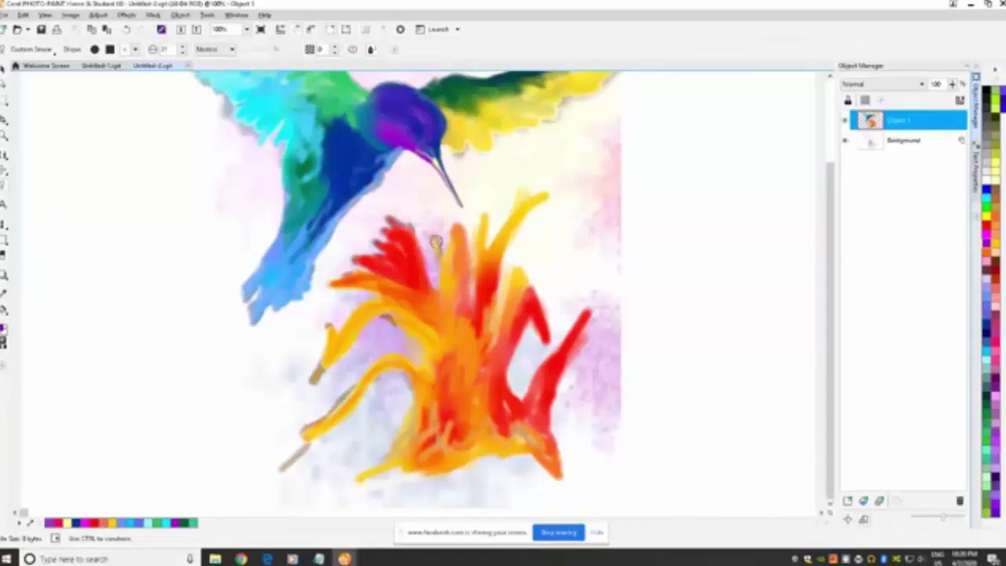
mouse_move(435, 266)
mouse_down()
mouse_move(436, 232)
mouse_move(438, 277)
mouse_move(419, 267)
mouse_move(432, 269)
mouse_up()
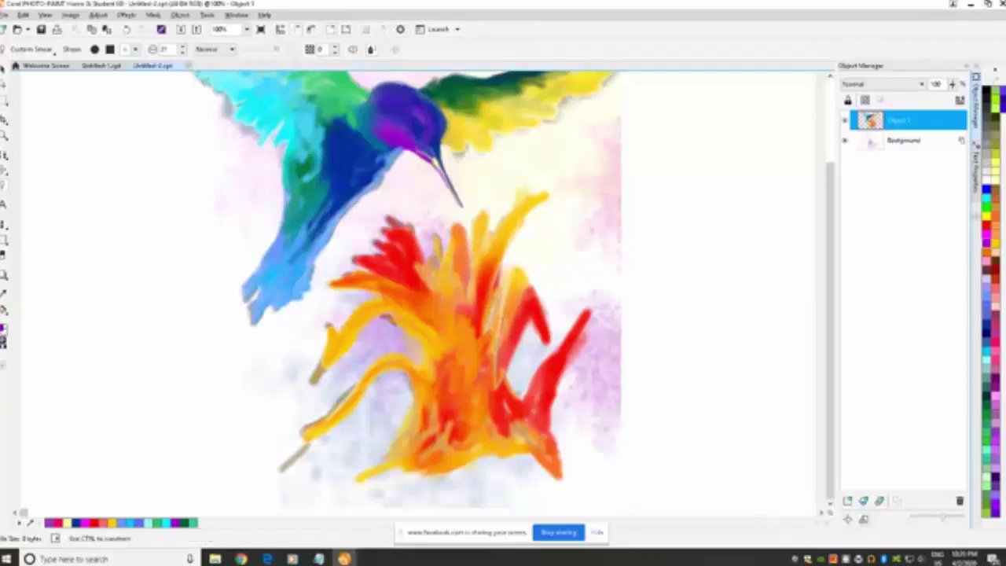
drag(490, 384, 499, 395)
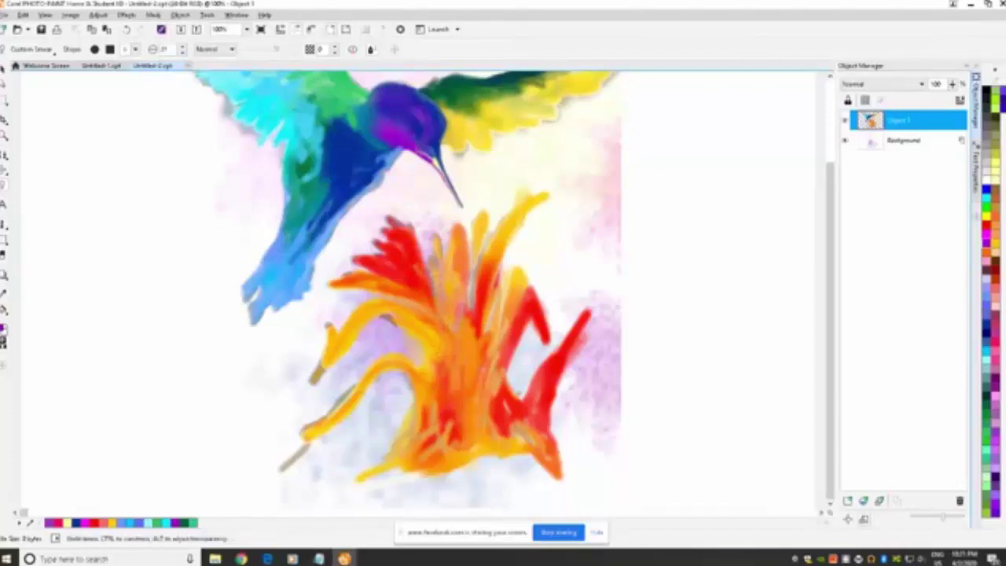
drag(535, 335, 517, 394)
Undo the grey smear, paint a black eye with the Small Soft brush, and shrink the Custom Art Brush nib
click(24, 15)
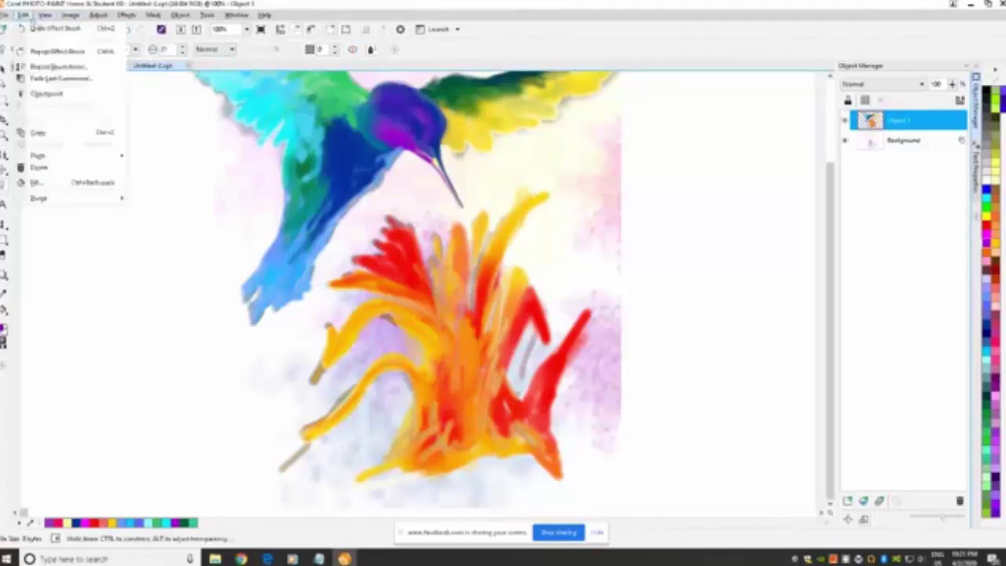
click(54, 28)
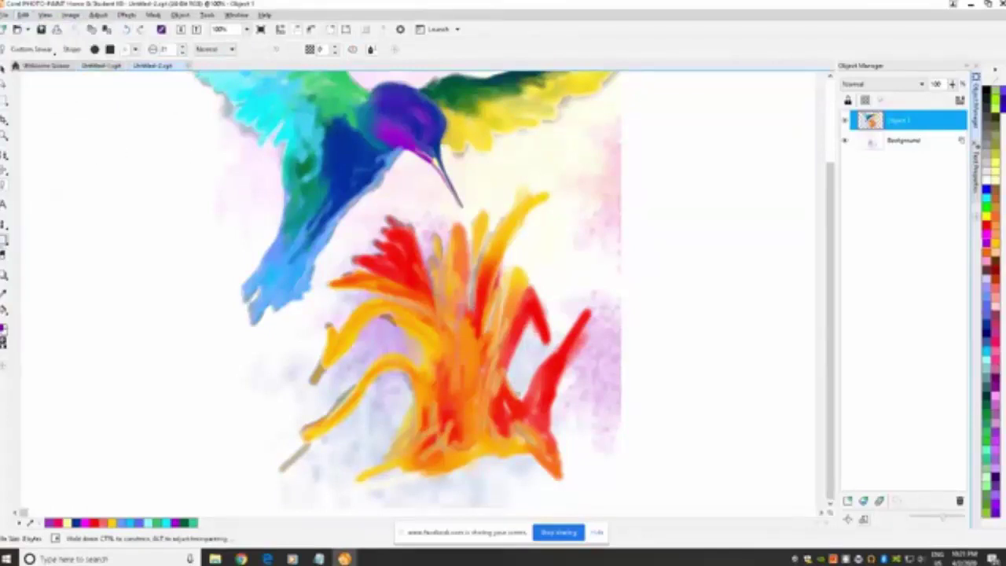
click(4, 228)
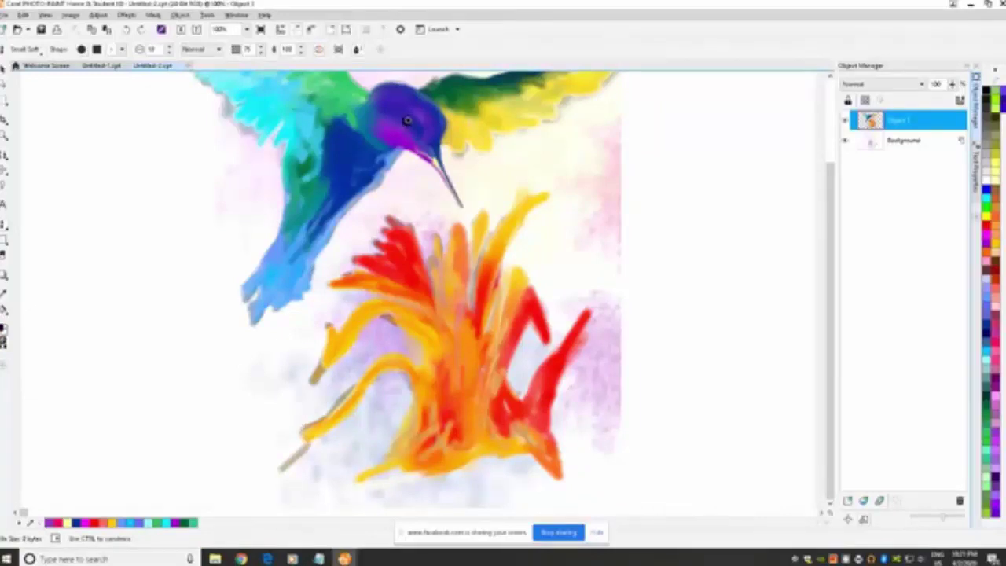
click(407, 120)
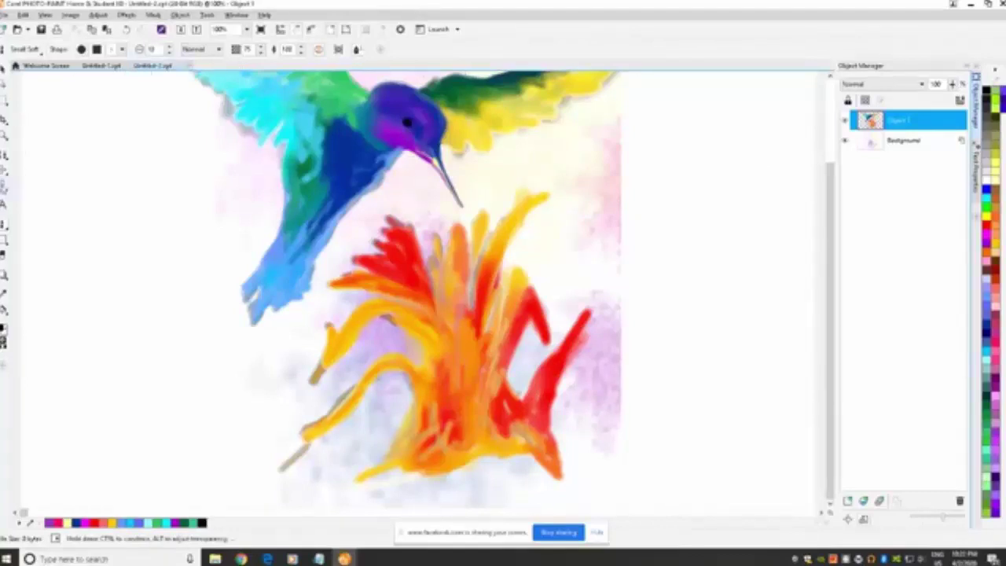
click(170, 52)
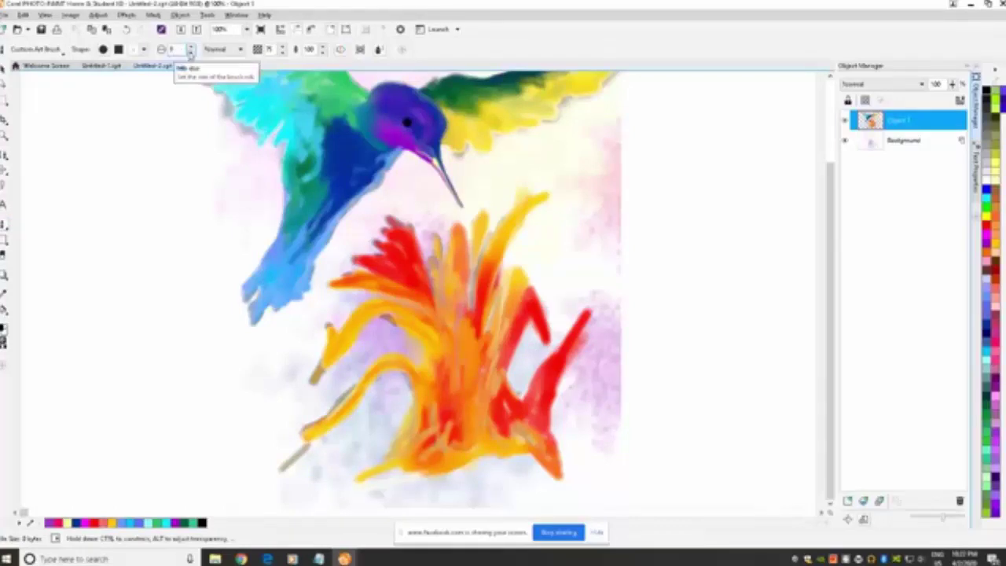
click(190, 54)
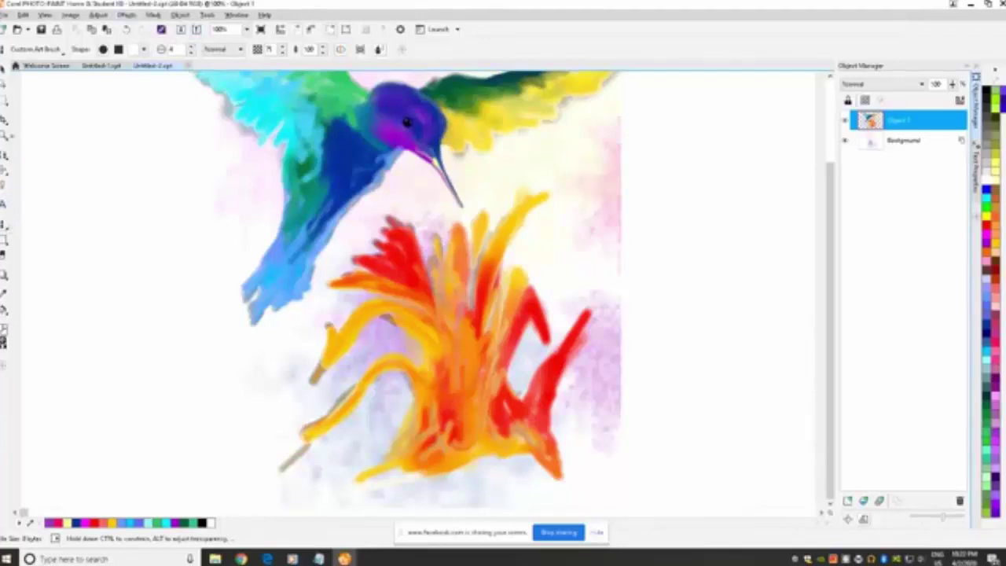
Zoom out and duplicate the Object 1 layer in the Object Manager
key(z)
right_click(275, 193)
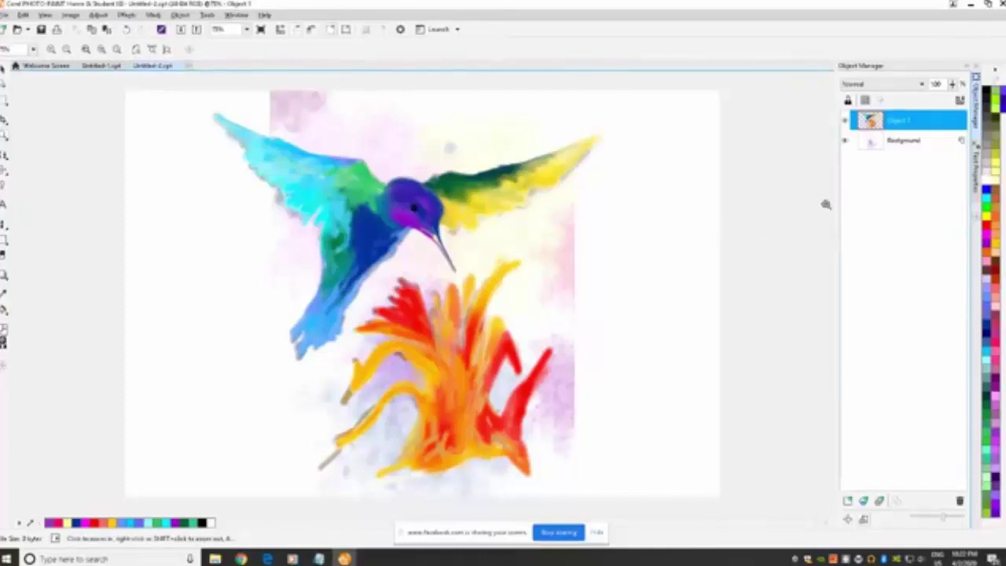
click(926, 127)
double_click(933, 124)
right_click(933, 123)
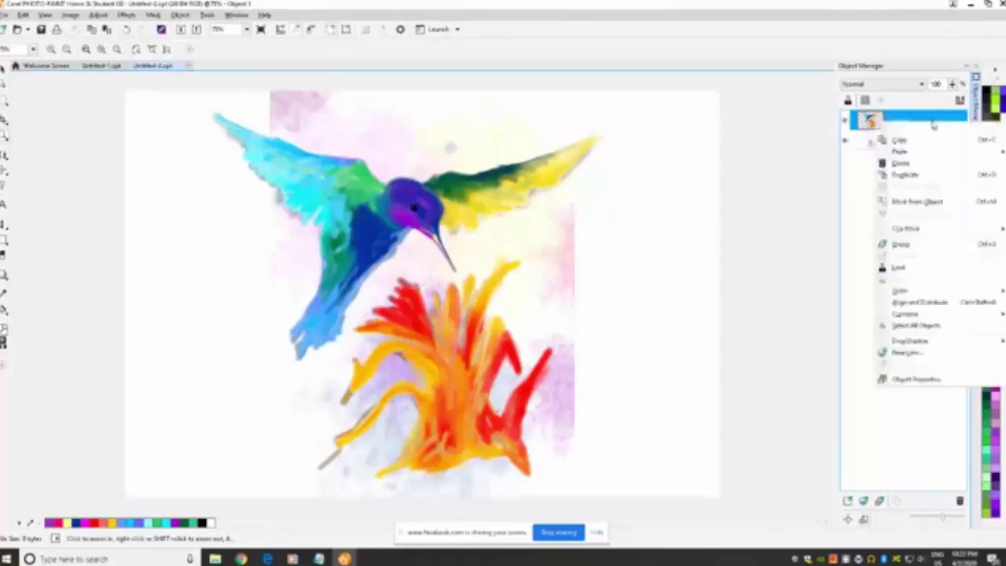
click(919, 176)
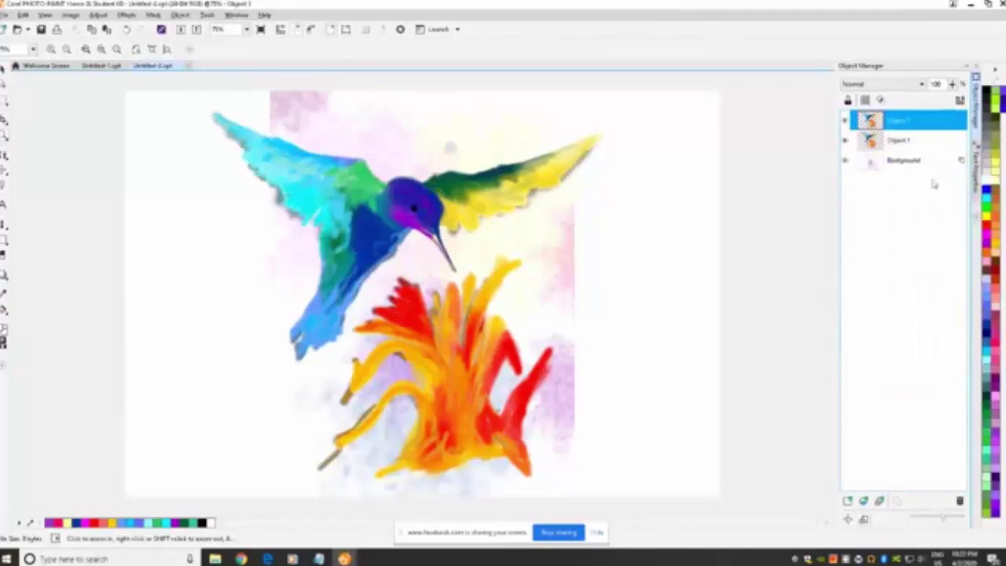
Select both Object 1 copies and combine them into a single object
right_click(937, 126)
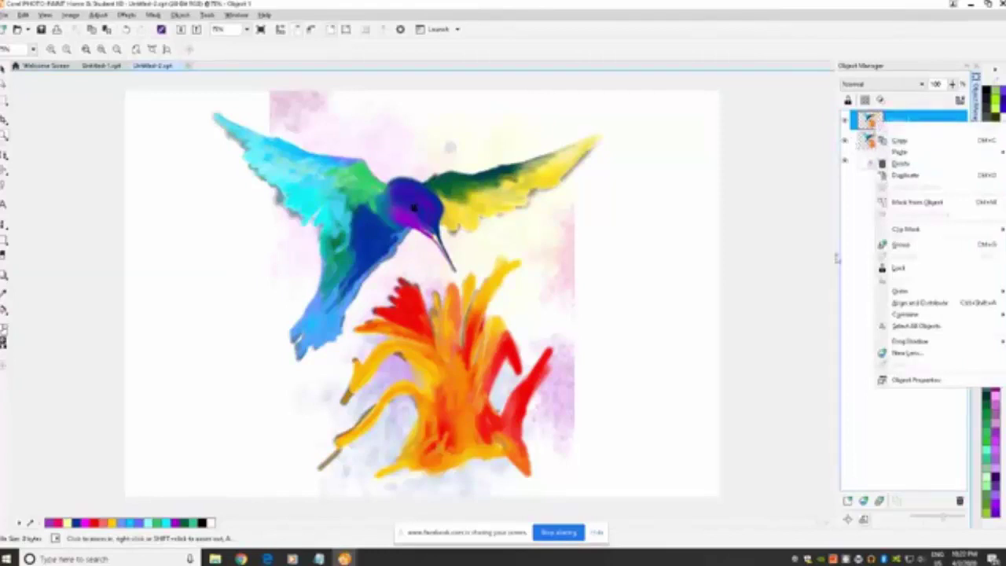
click(774, 252)
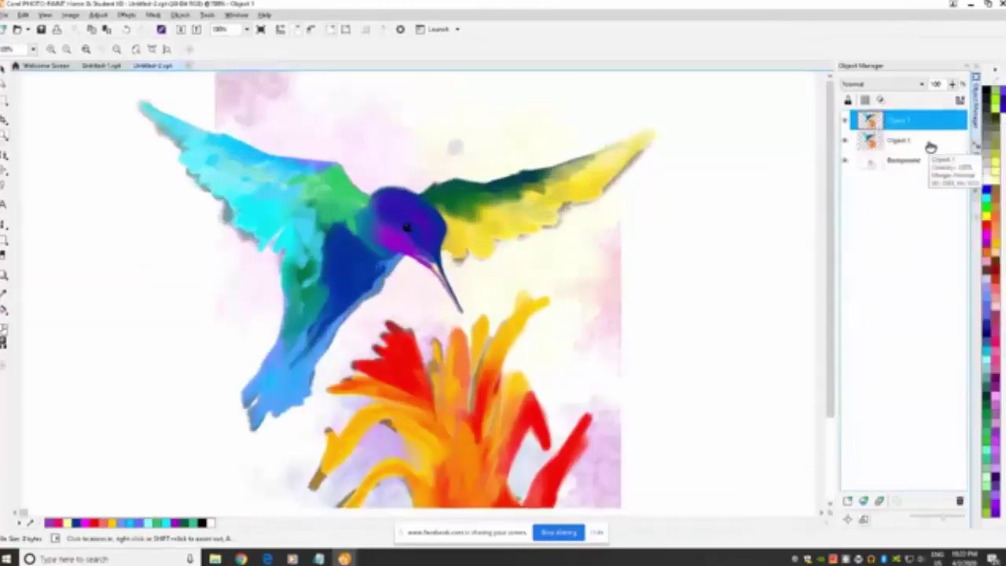
ctrl+click(930, 143)
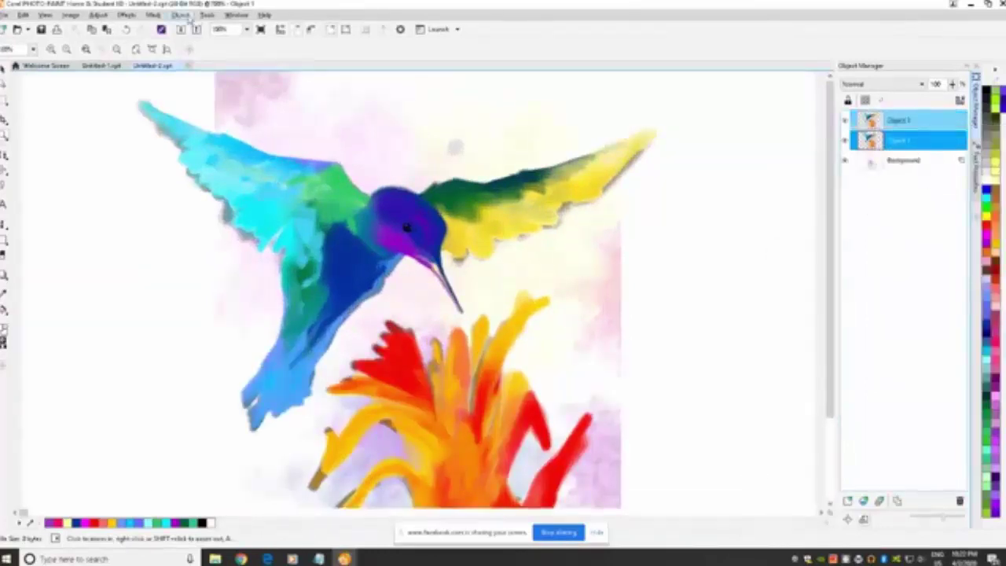
click(180, 15)
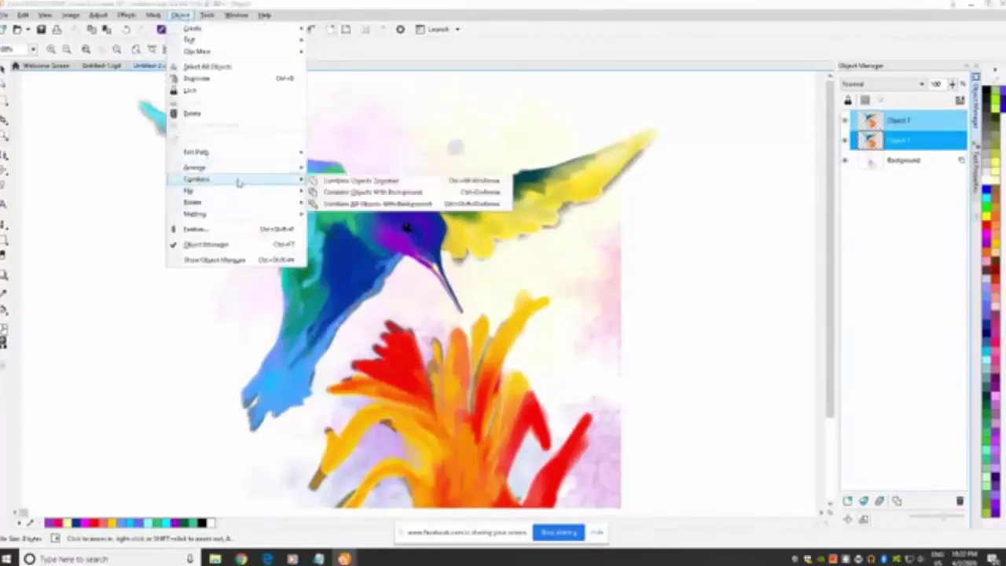
mouse_move(197, 179)
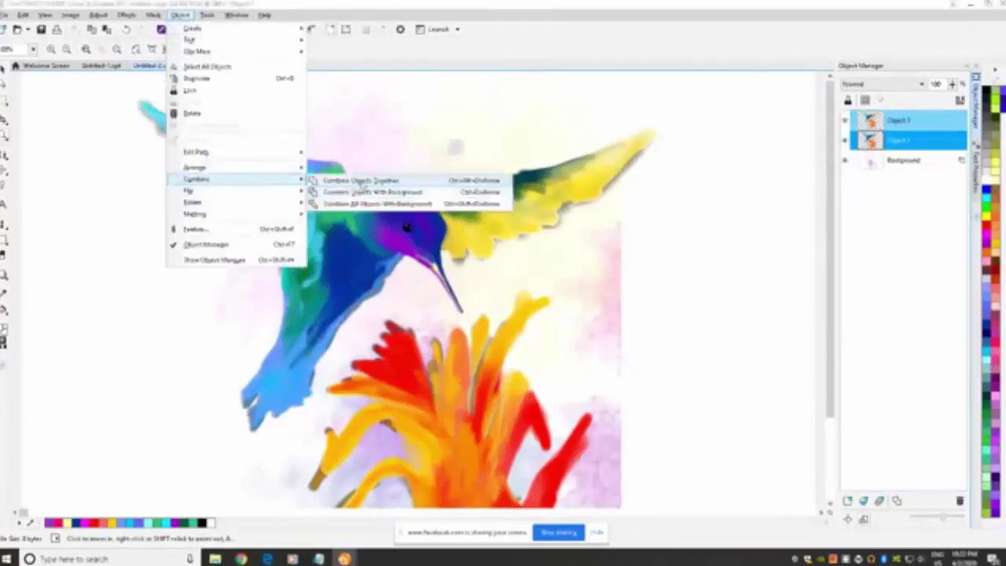
click(360, 181)
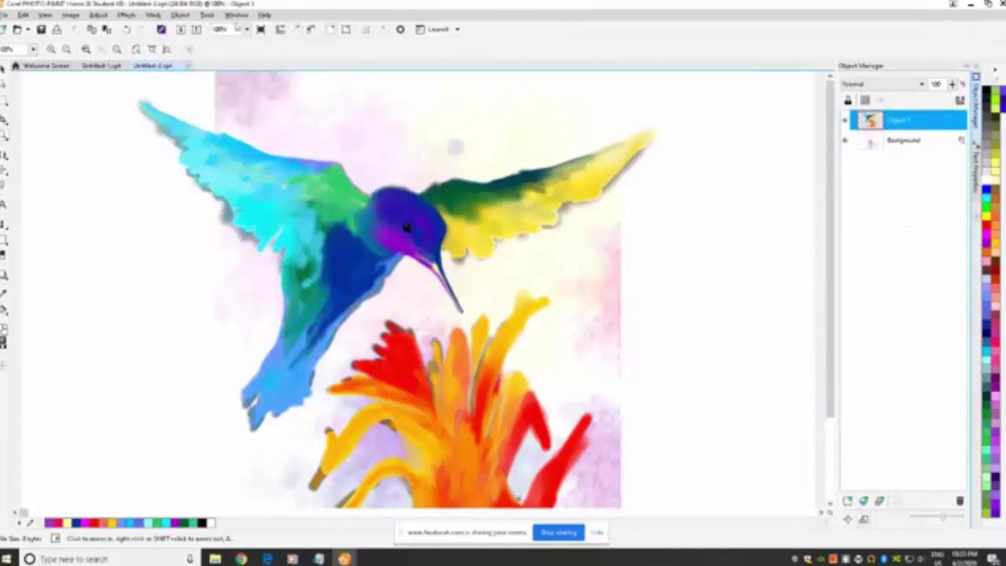
click(127, 16)
click(127, 16)
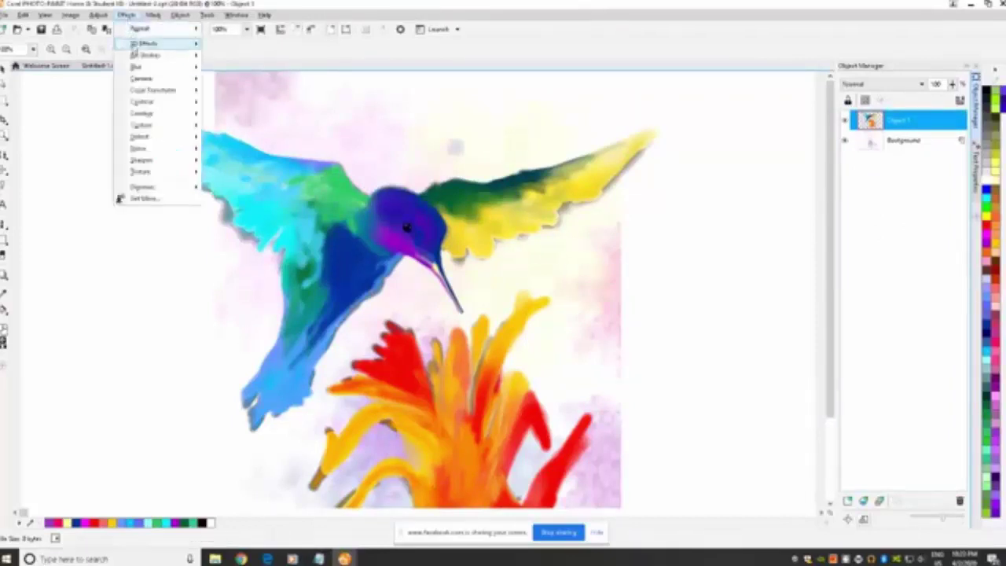
mouse_move(140, 172)
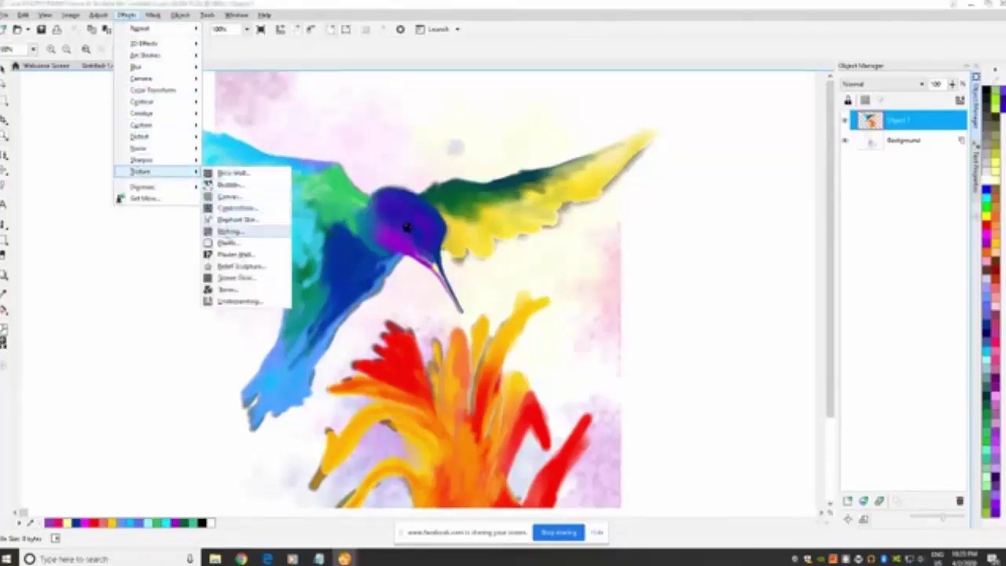
click(227, 243)
mouse_move(512, 220)
mouse_down()
mouse_move(618, 228)
mouse_move(886, 204)
mouse_up()
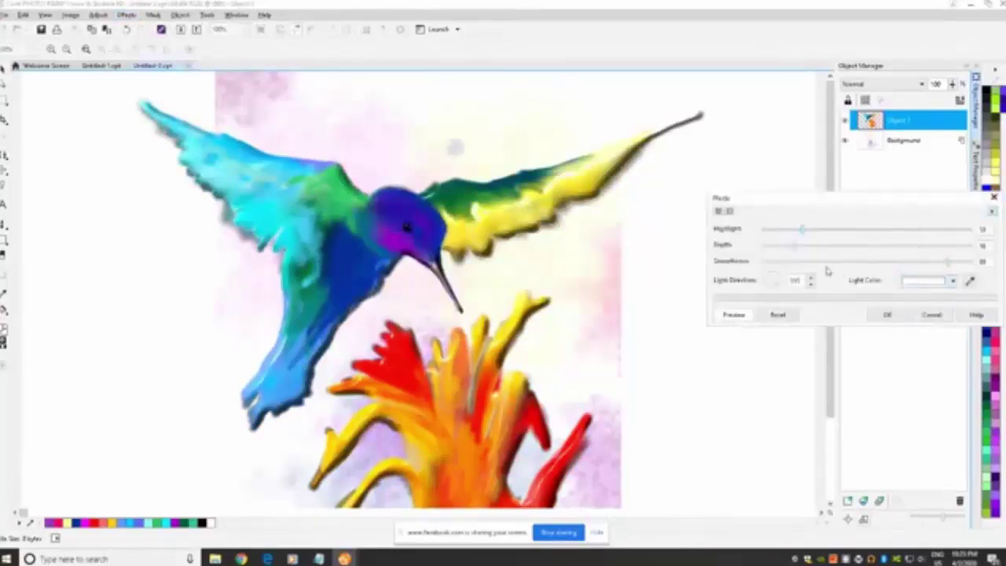
click(785, 315)
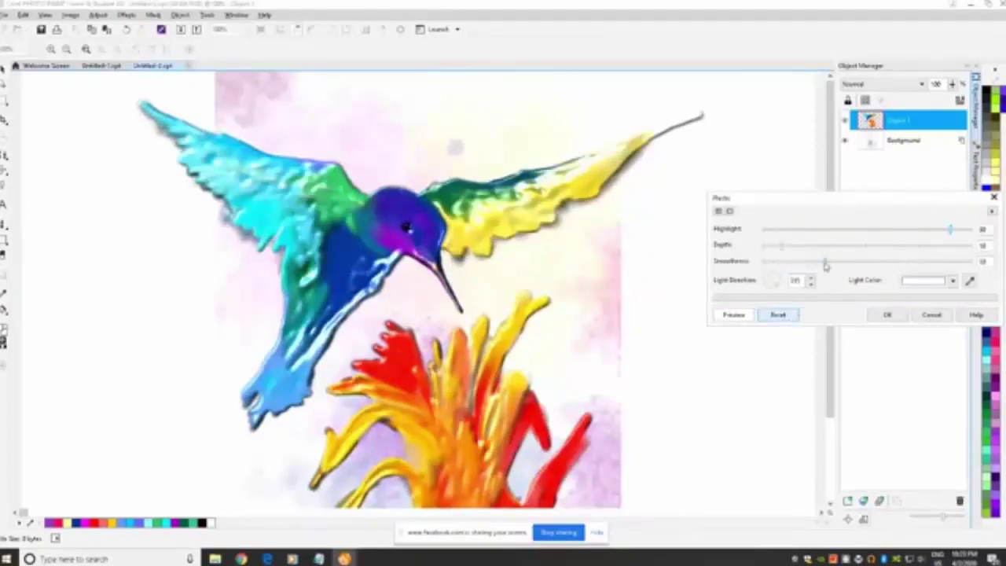
mouse_move(825, 265)
mouse_down()
mouse_move(941, 266)
mouse_move(880, 235)
mouse_move(846, 236)
mouse_up()
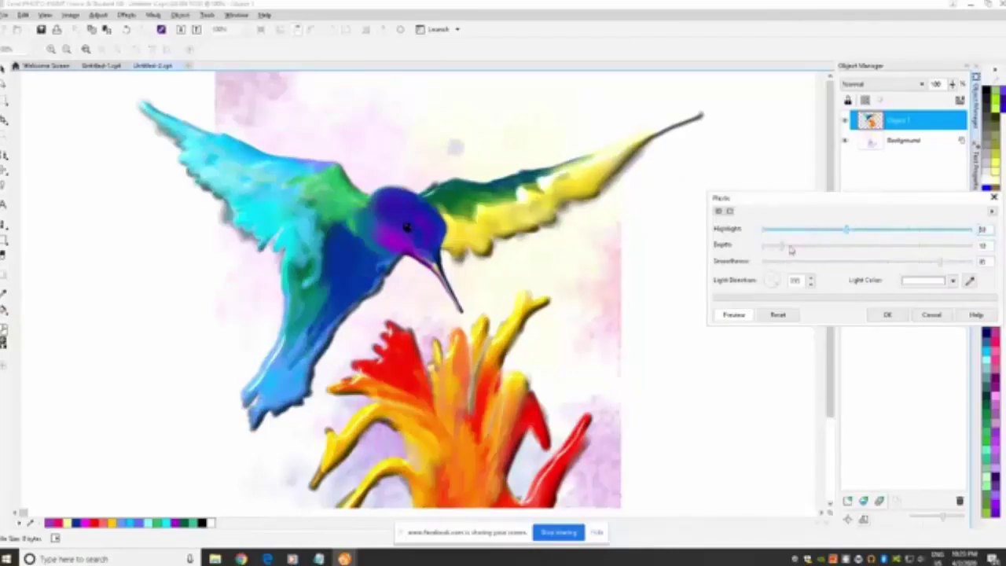
drag(782, 248, 840, 249)
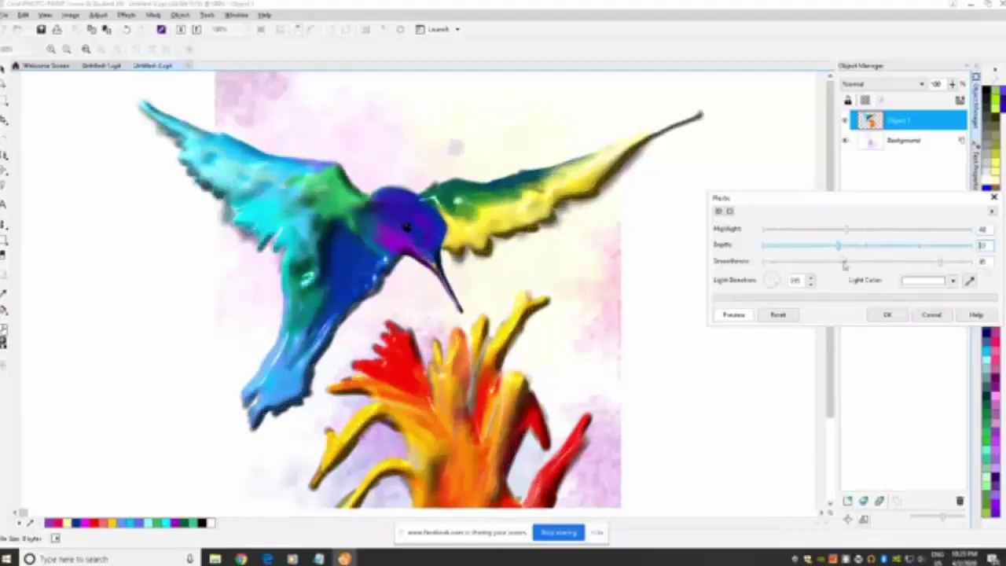
click(888, 315)
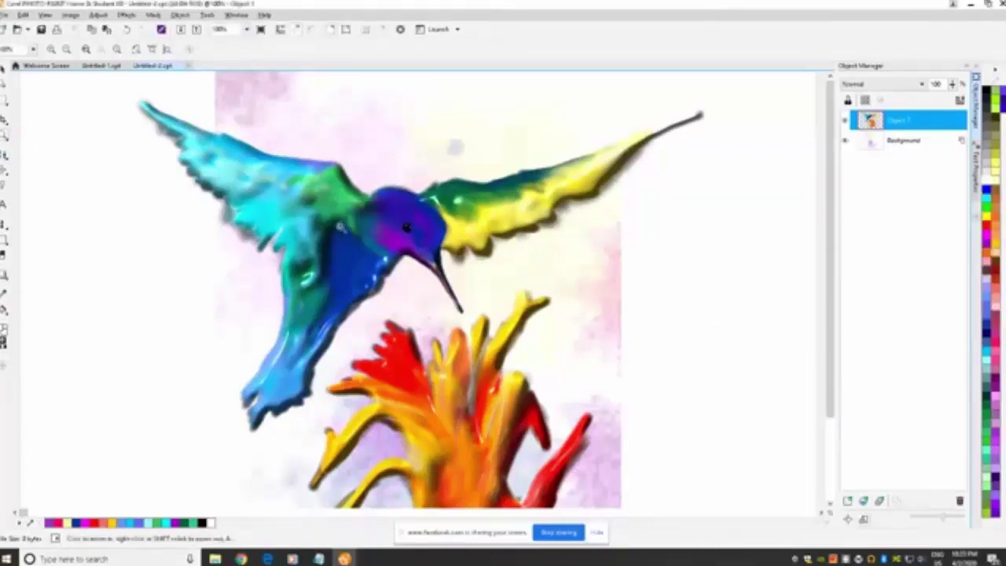
right_click(340, 226)
right_click(390, 228)
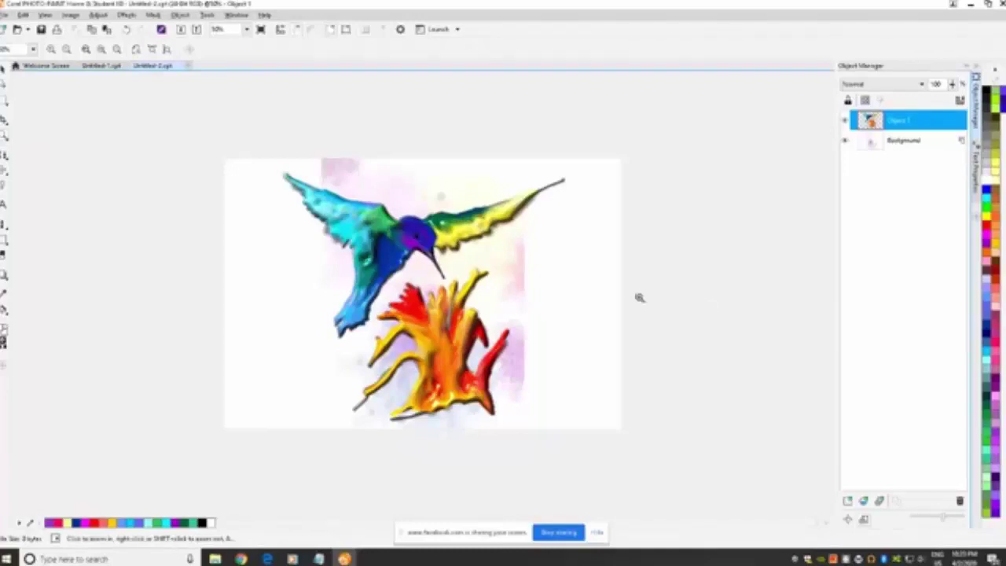
Zoom back to 100% and combine Object 1 with the Background into a single layer
click(460, 259)
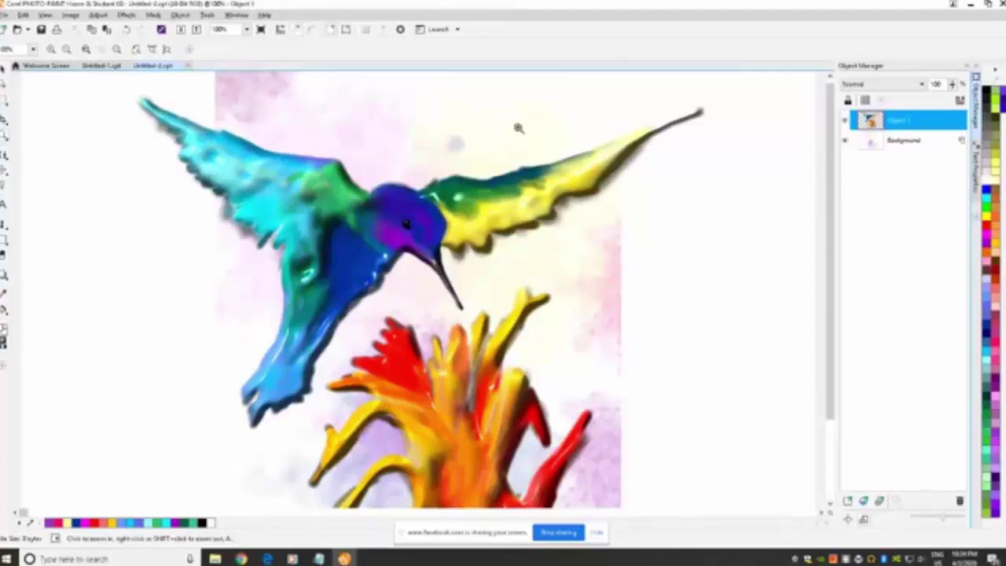
click(915, 121)
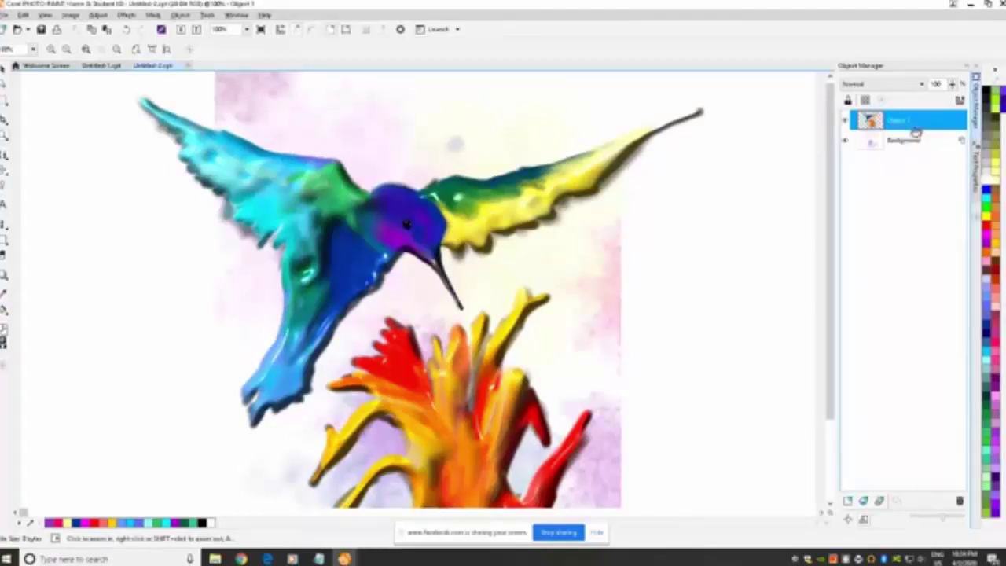
ctrl+click(907, 142)
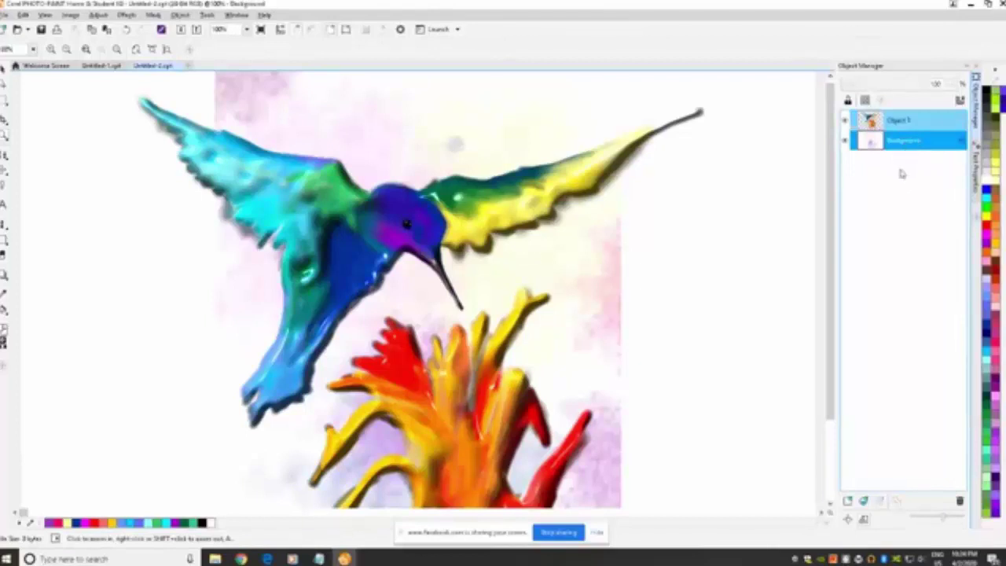
right_click(914, 143)
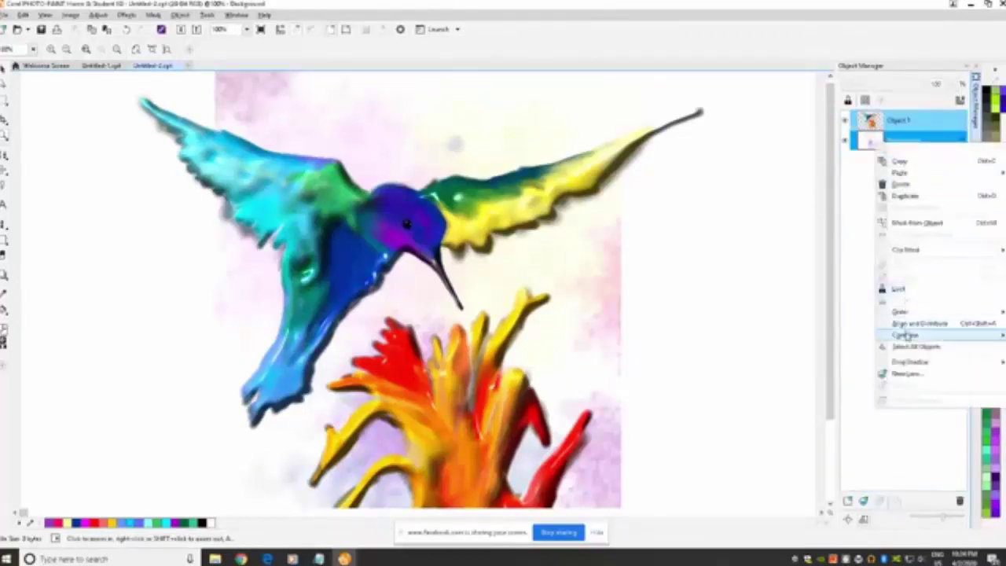
mouse_move(906, 335)
click(792, 359)
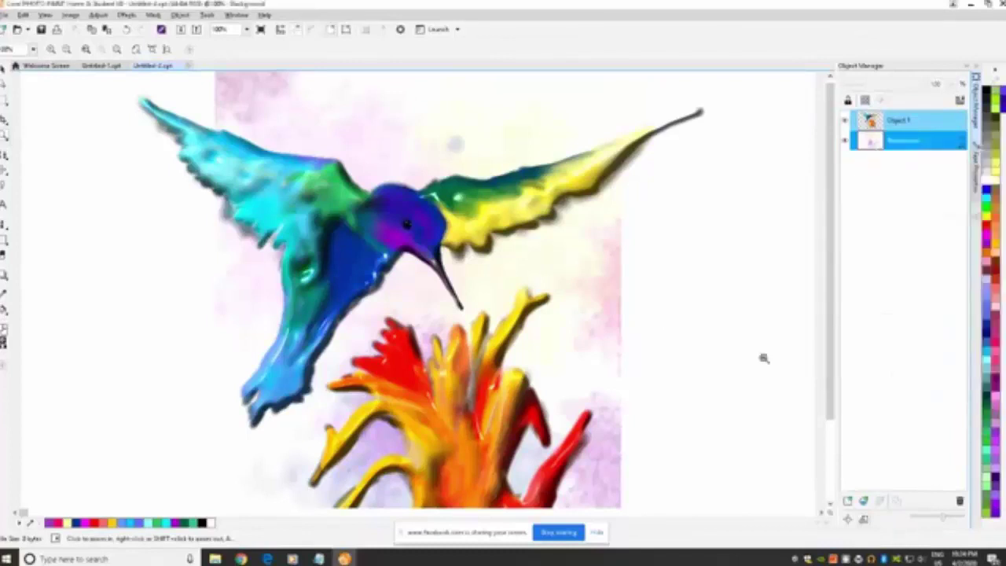
Add a new object layer and set the Custom Art Brush to a flower-shaped nib at size 58
click(848, 501)
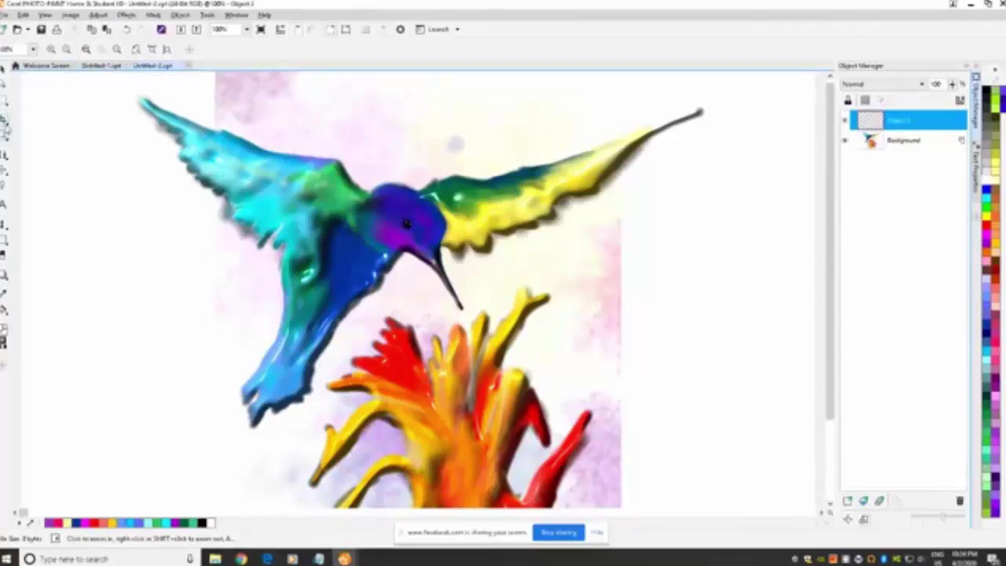
click(4, 224)
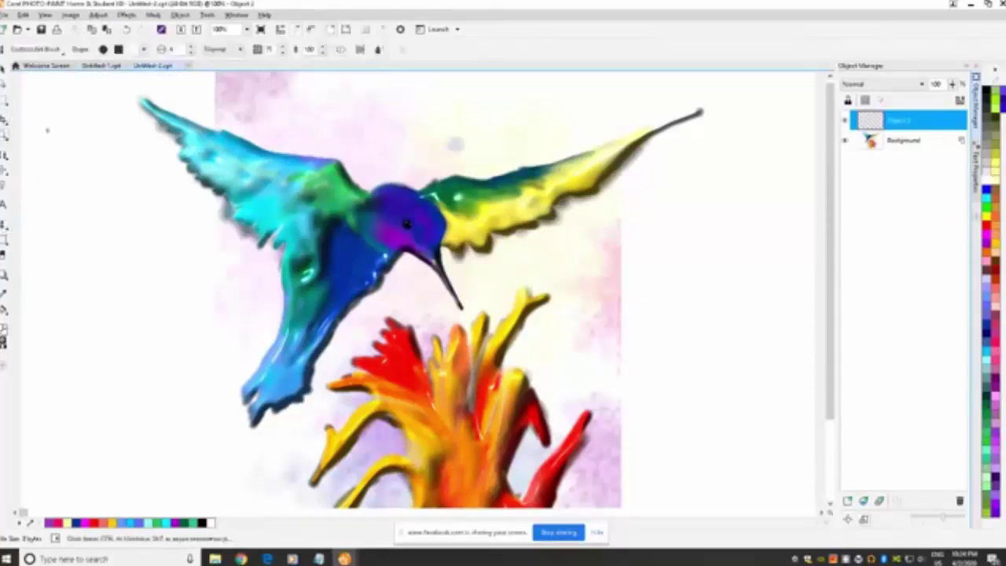
click(62, 52)
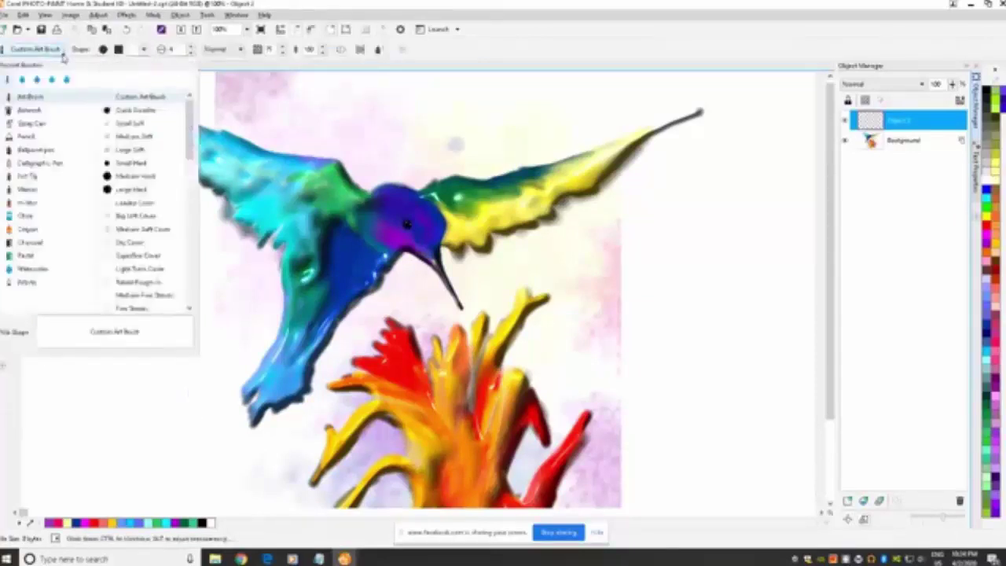
click(144, 51)
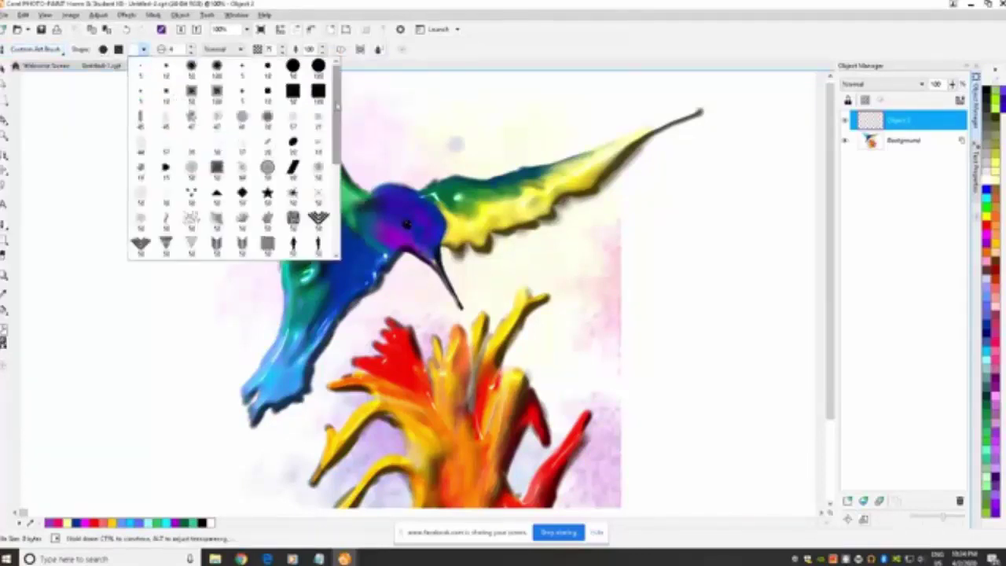
scroll(337, 102, down, 4)
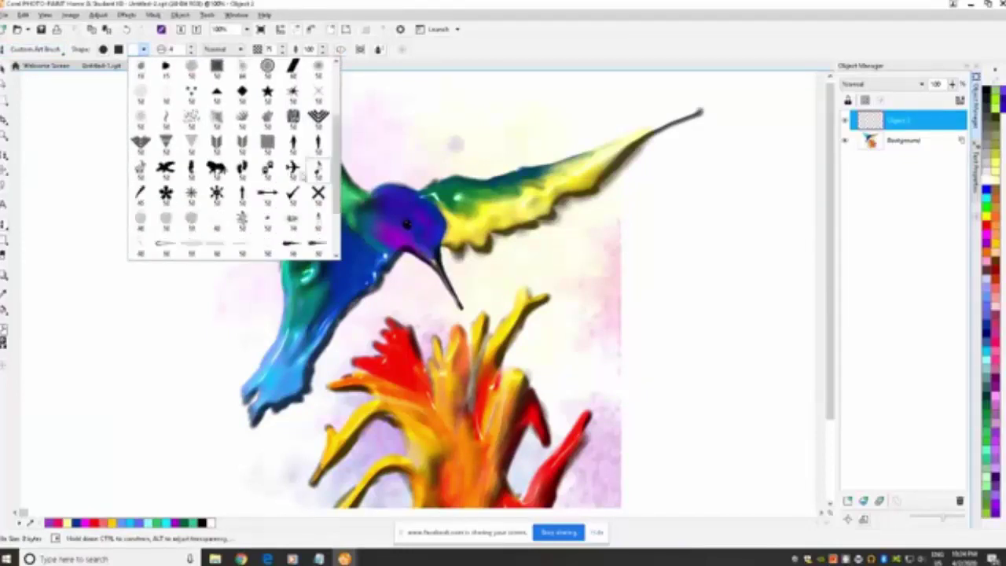
click(242, 219)
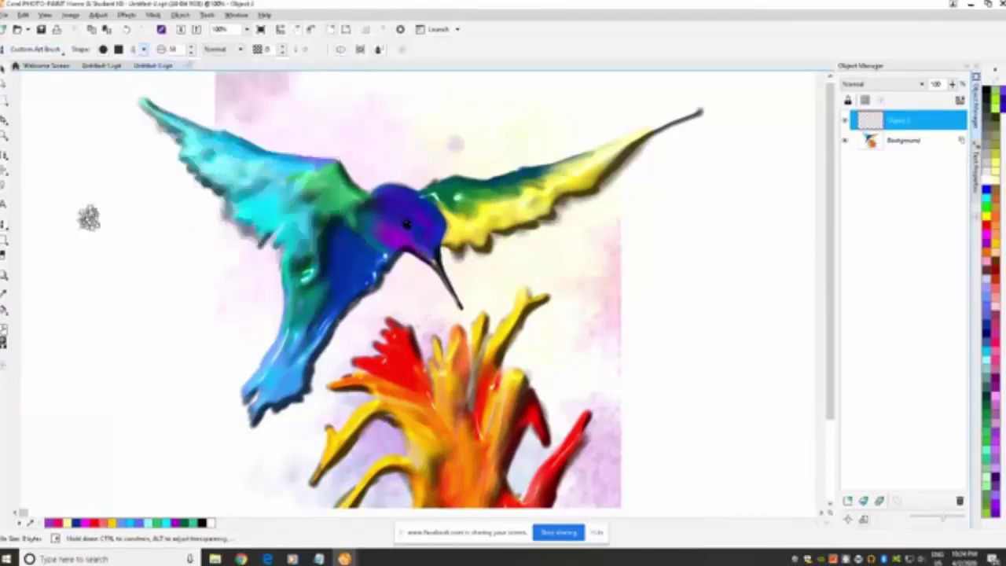
click(190, 53)
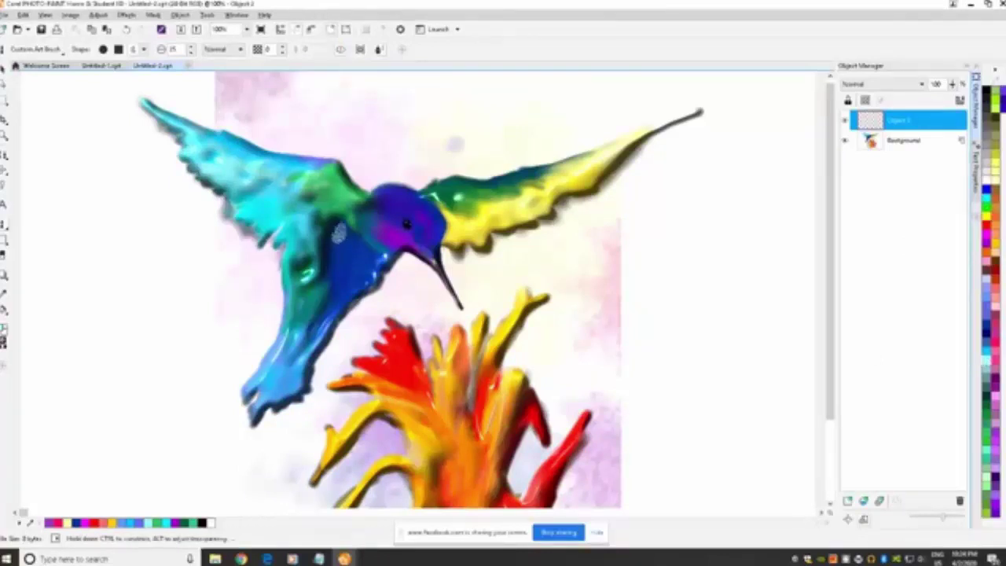
Dab glittery speckles over the hummingbird's dark-blue chest and heart shape
mouse_move(340, 231)
mouse_down()
mouse_move(332, 307)
mouse_move(341, 288)
mouse_move(378, 275)
mouse_up()
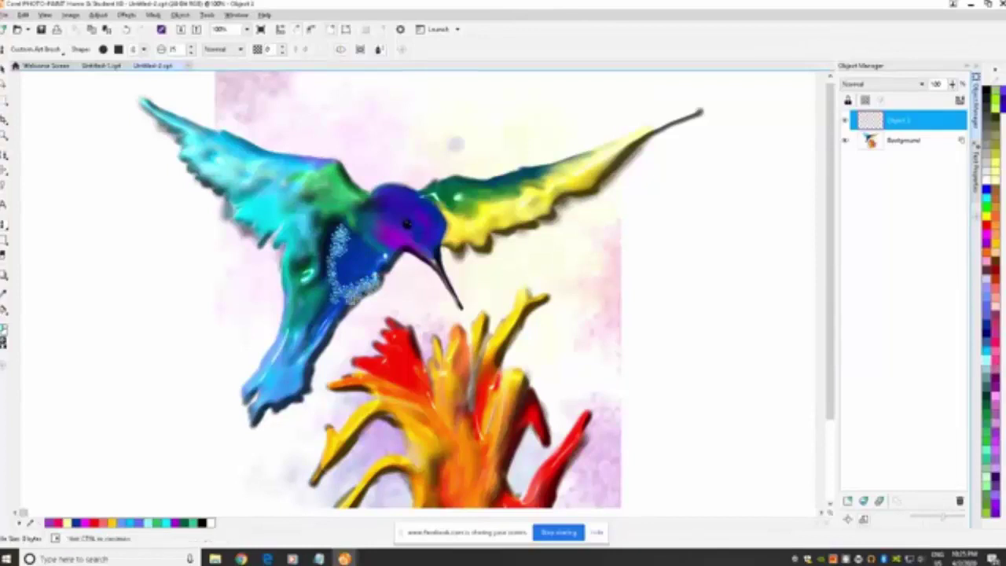
mouse_move(340, 304)
mouse_down()
mouse_move(320, 323)
mouse_move(340, 301)
mouse_up()
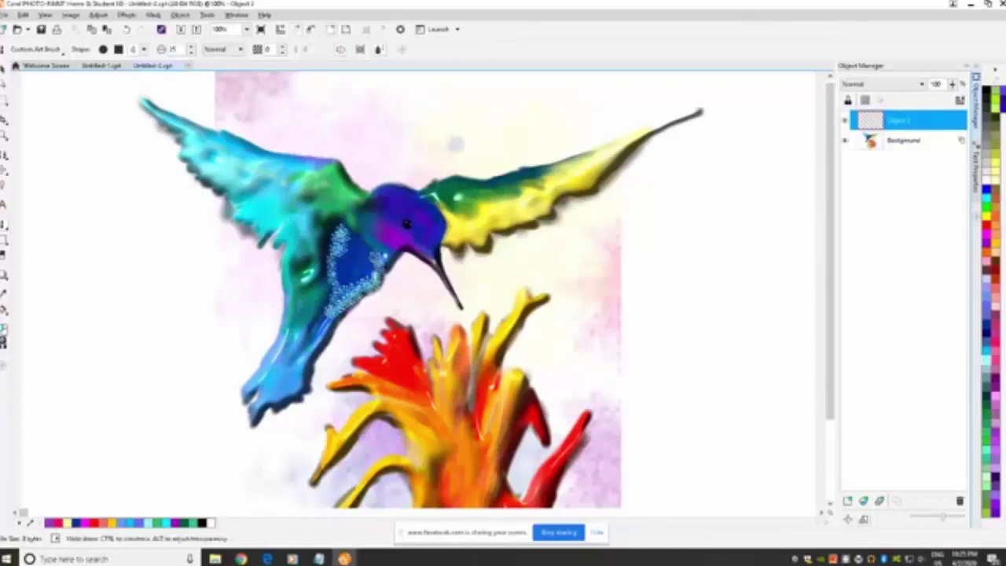
drag(374, 256, 357, 244)
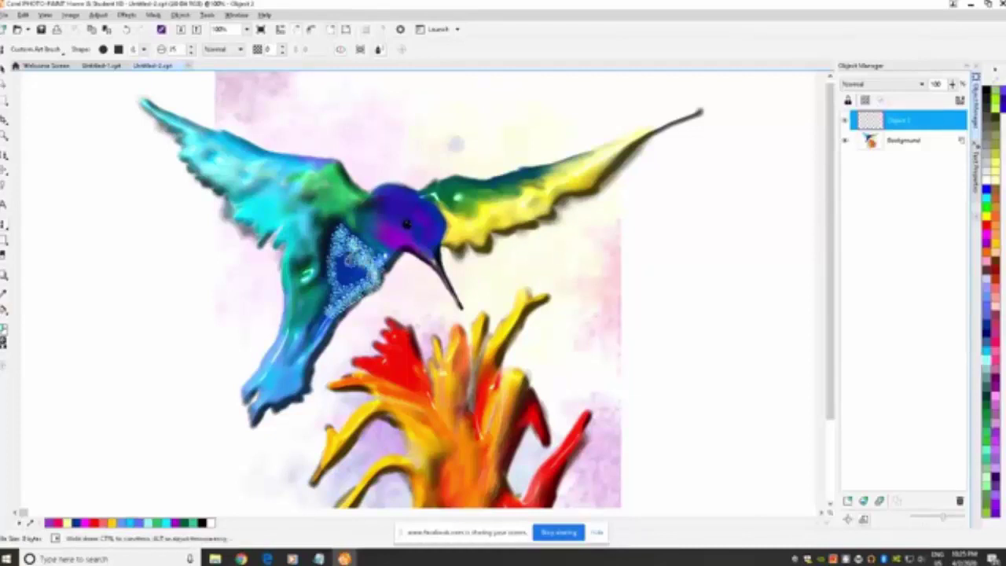
mouse_move(349, 260)
mouse_down()
mouse_move(339, 265)
mouse_move(354, 279)
mouse_move(345, 282)
mouse_move(346, 271)
mouse_move(328, 308)
mouse_up()
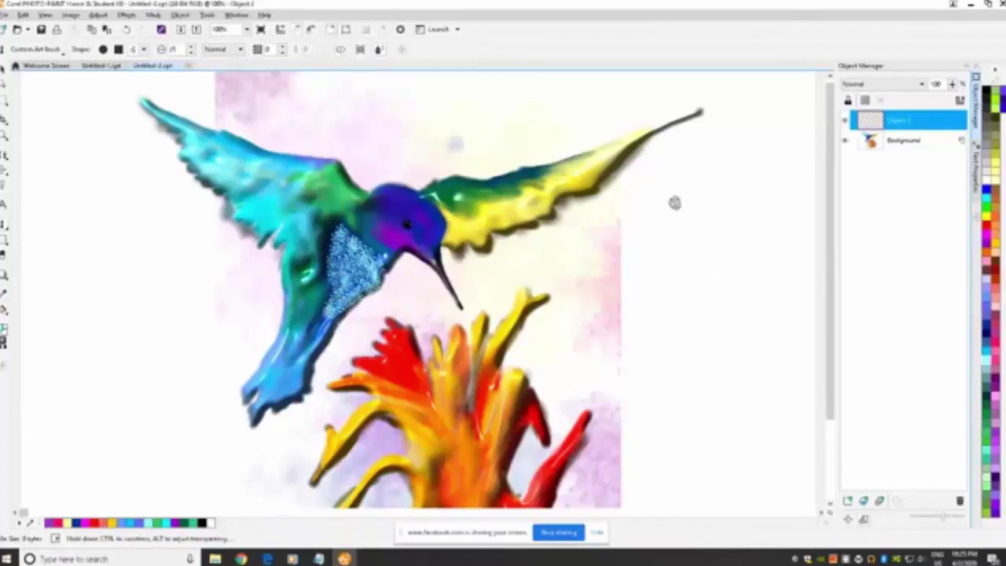
click(127, 15)
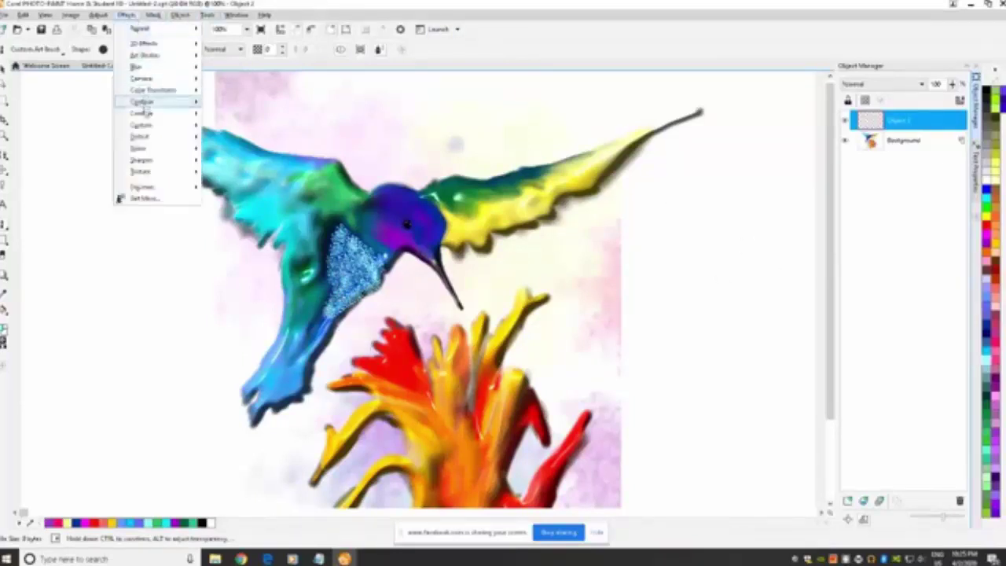
mouse_move(141, 171)
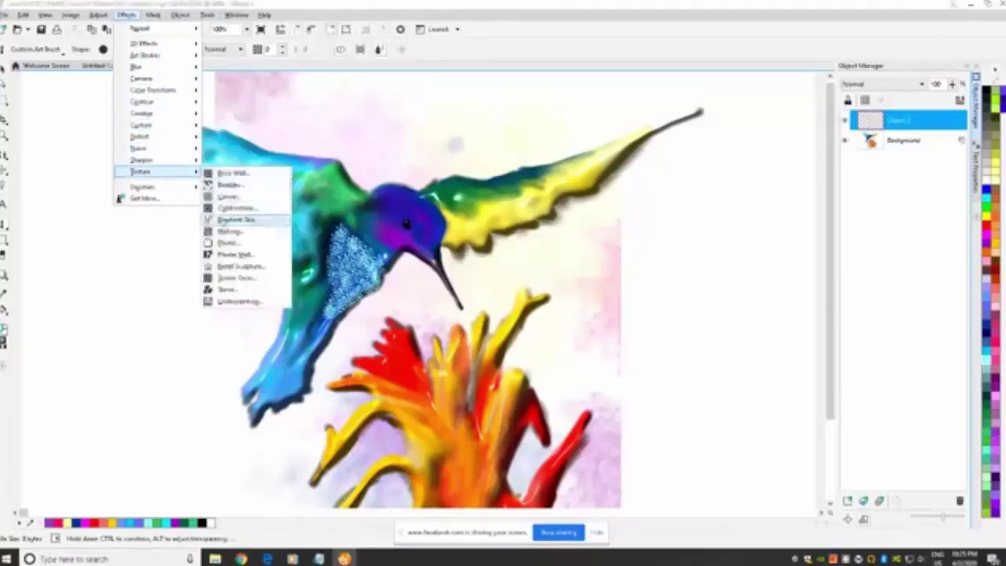
Apply a Plastic texture to the speckled chest with increased depth and highlight
click(224, 243)
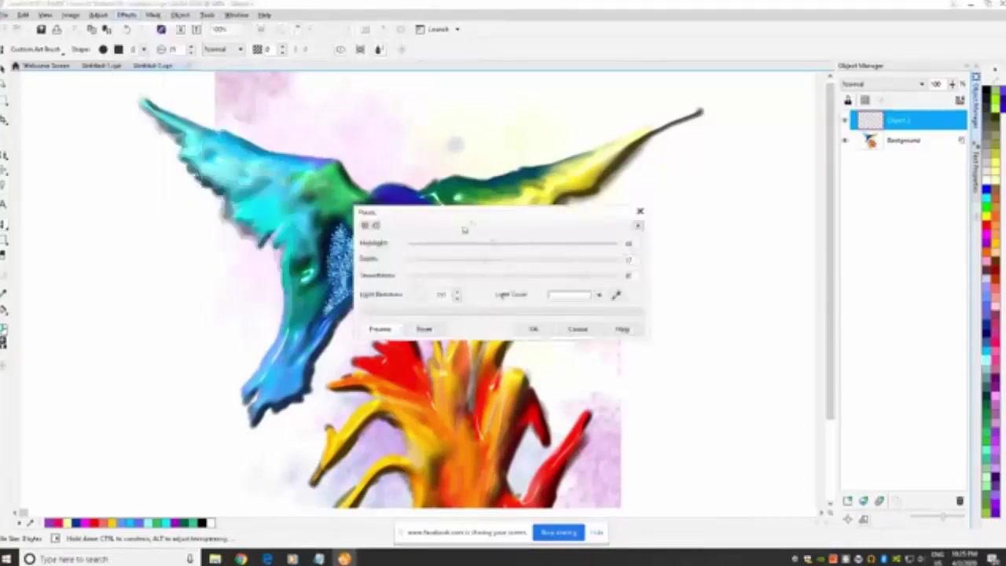
drag(477, 214, 611, 98)
drag(698, 162, 720, 161)
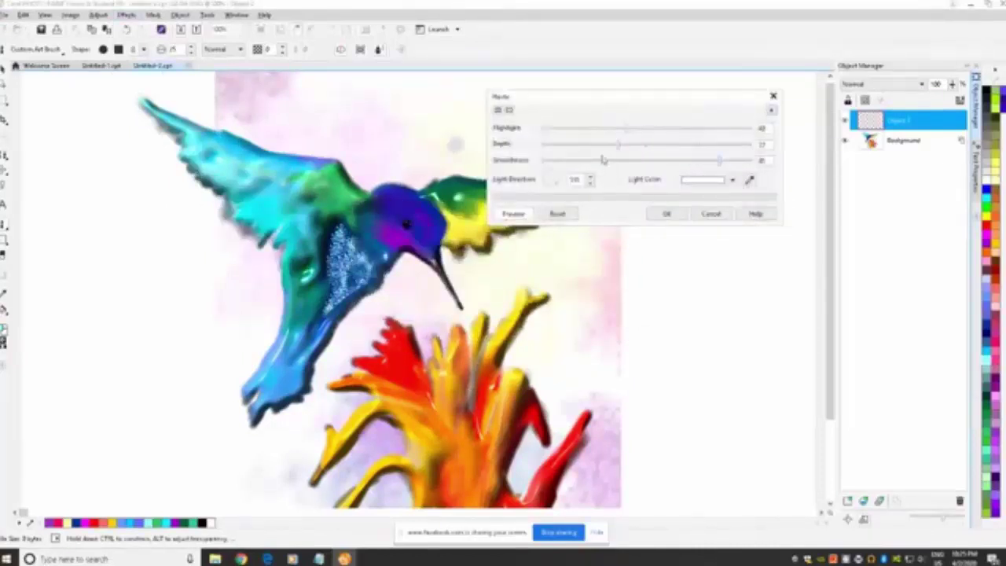
drag(619, 145, 655, 146)
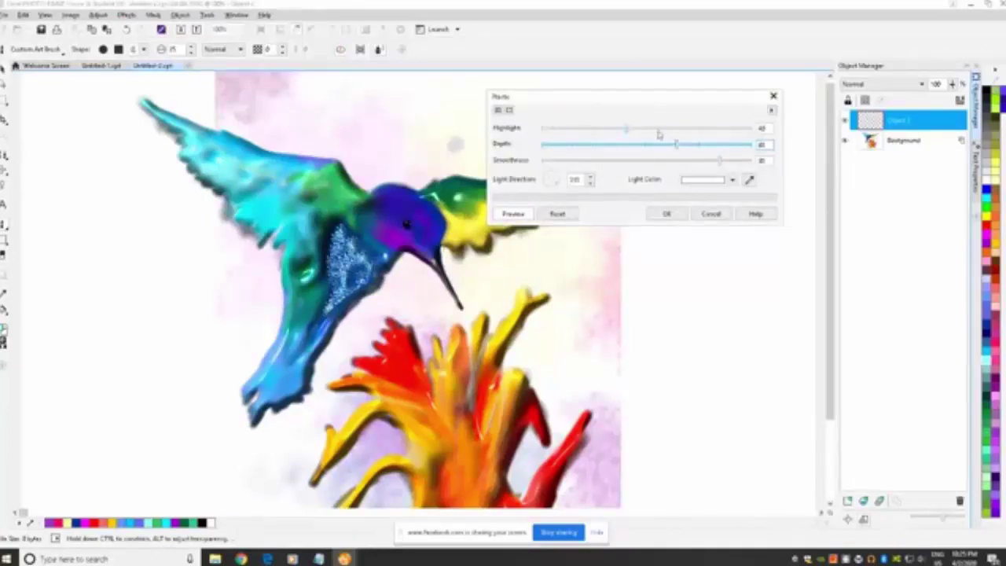
drag(665, 130, 715, 131)
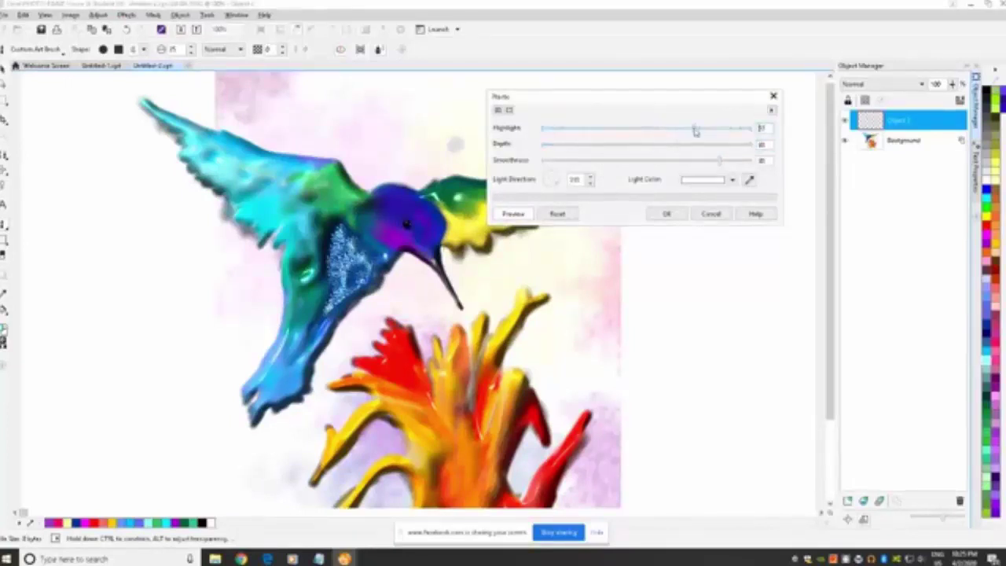
click(667, 214)
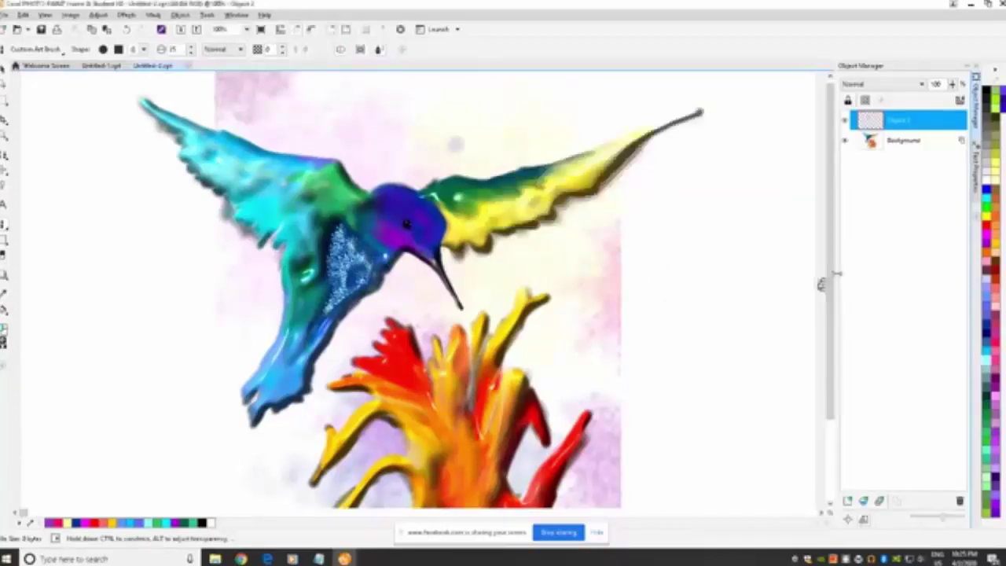
Combine all objects with the Background, then add a new empty object layer
click(912, 124)
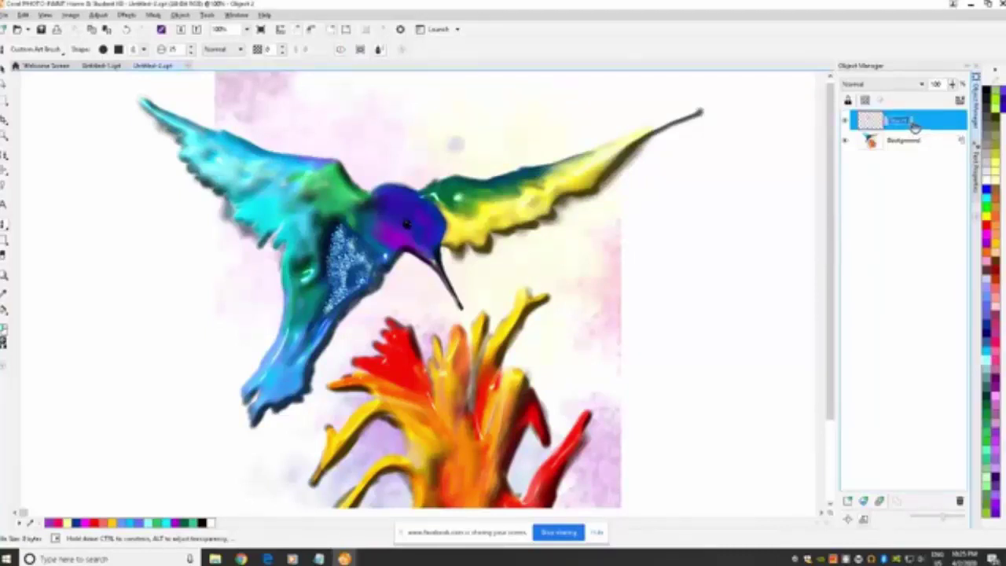
right_click(928, 128)
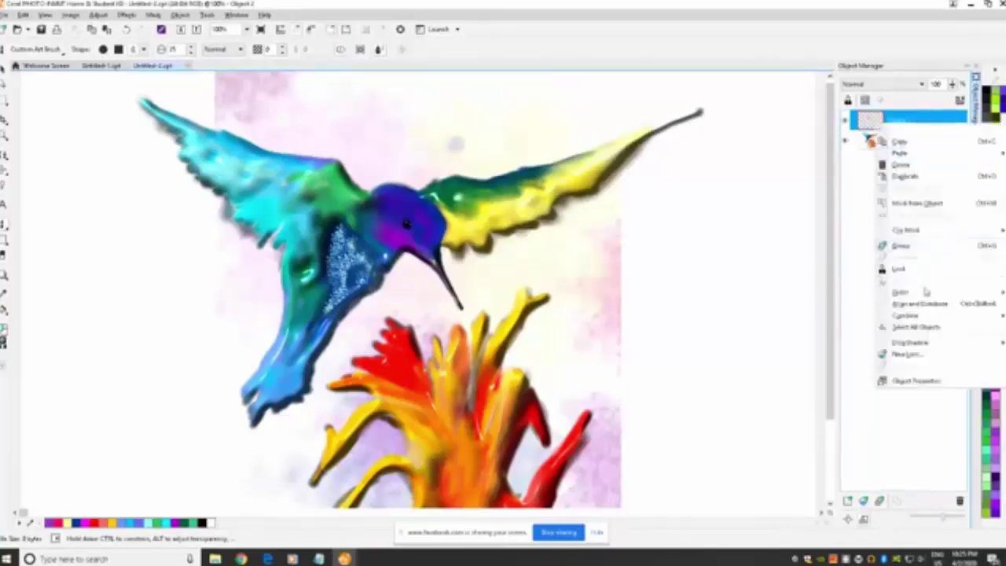
mouse_move(906, 315)
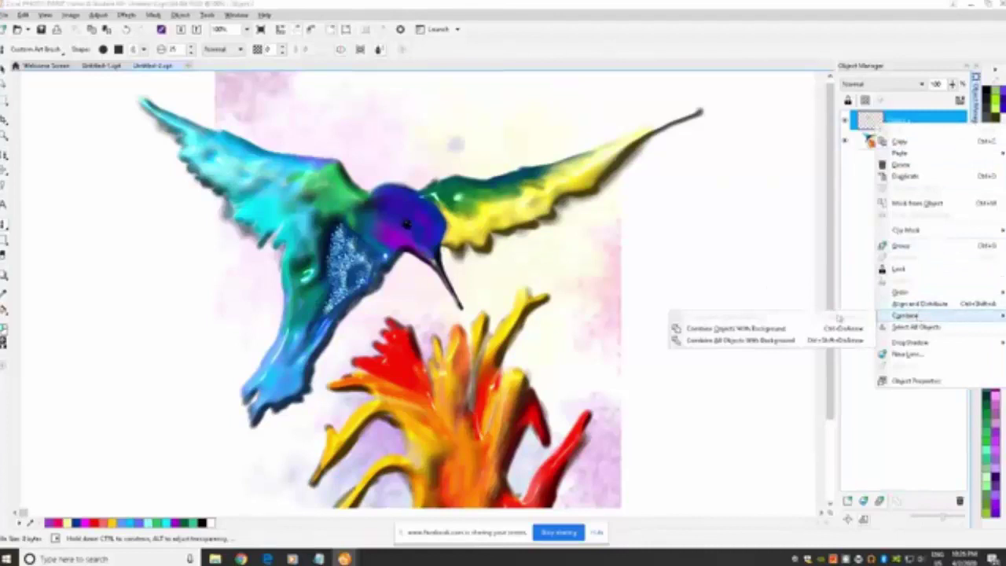
click(785, 341)
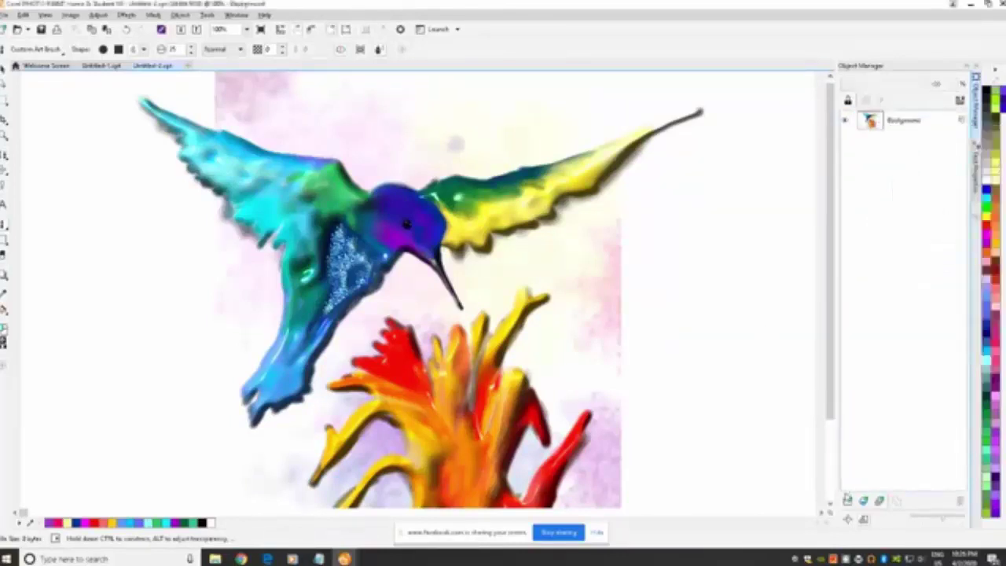
click(849, 501)
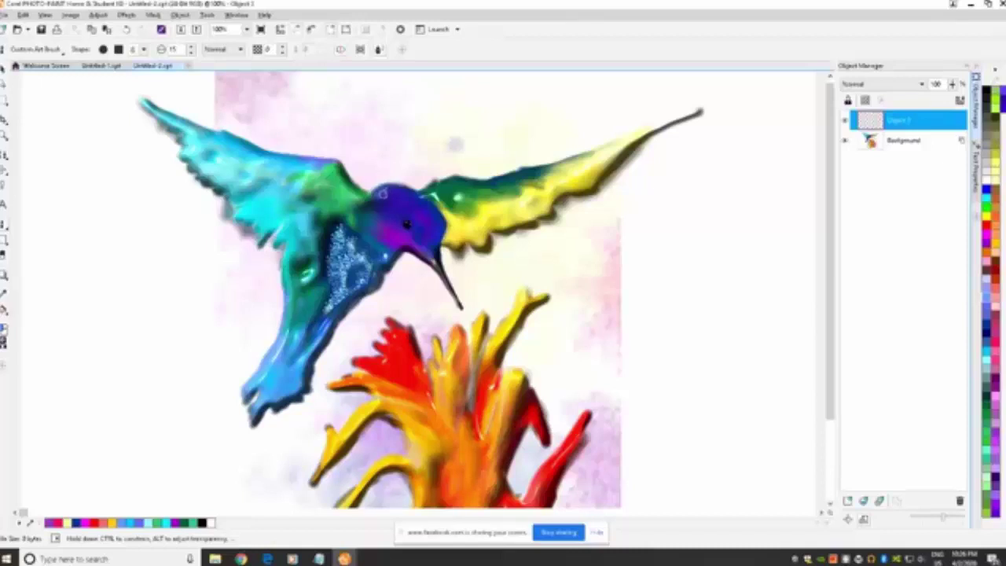
Paint a lighter blue mark on the bird's head and dab pink near the beak and head
drag(383, 193, 421, 202)
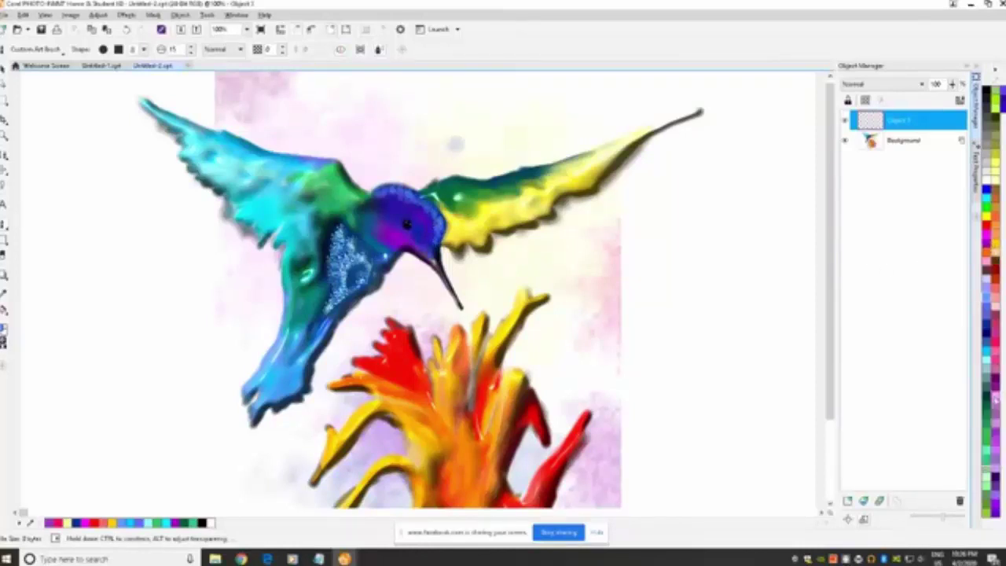
click(407, 244)
click(386, 226)
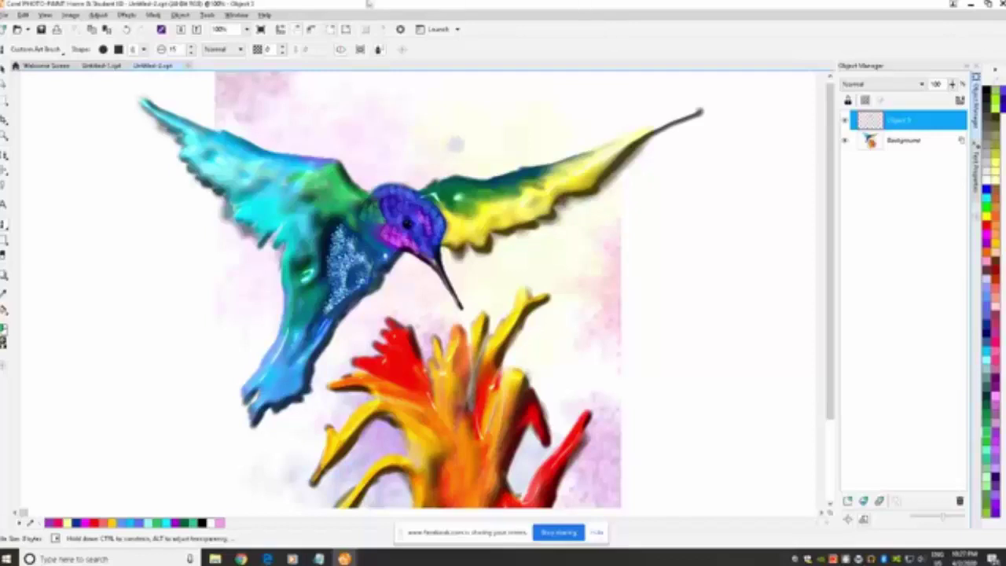
Apply a Plastic texture, reset to defaults, with lowered highlight and smoothness to the painting
click(126, 15)
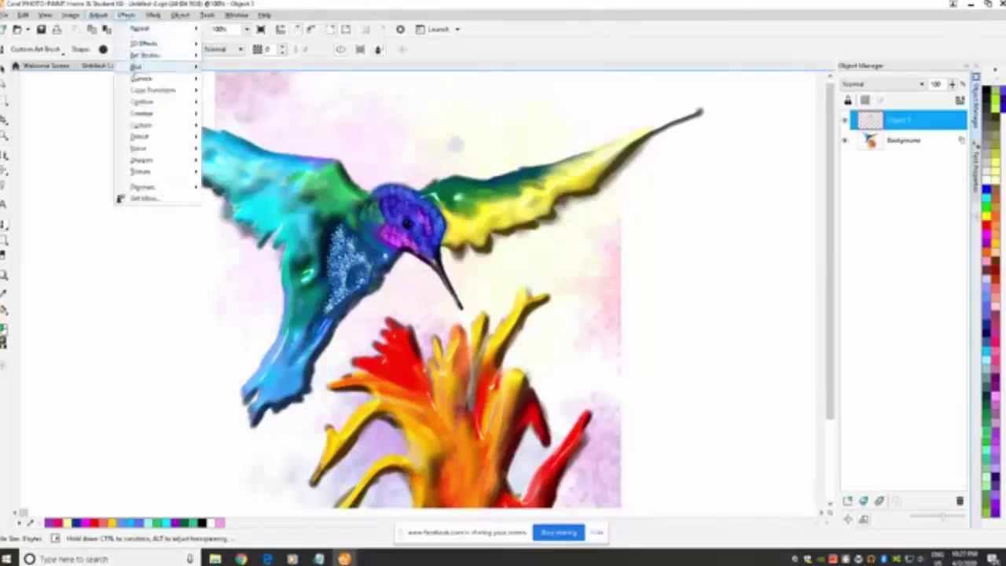
mouse_move(140, 171)
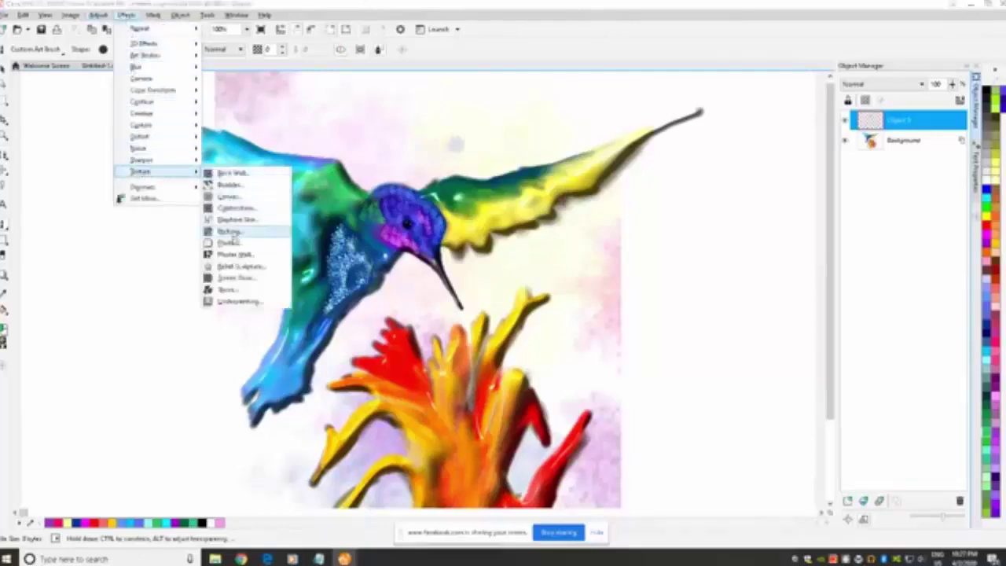
click(228, 243)
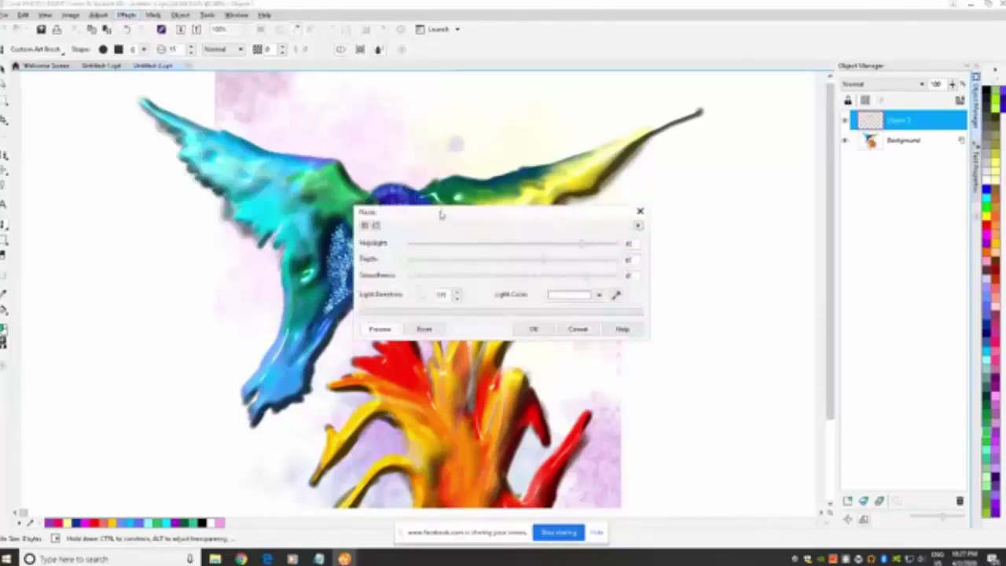
drag(440, 213, 623, 64)
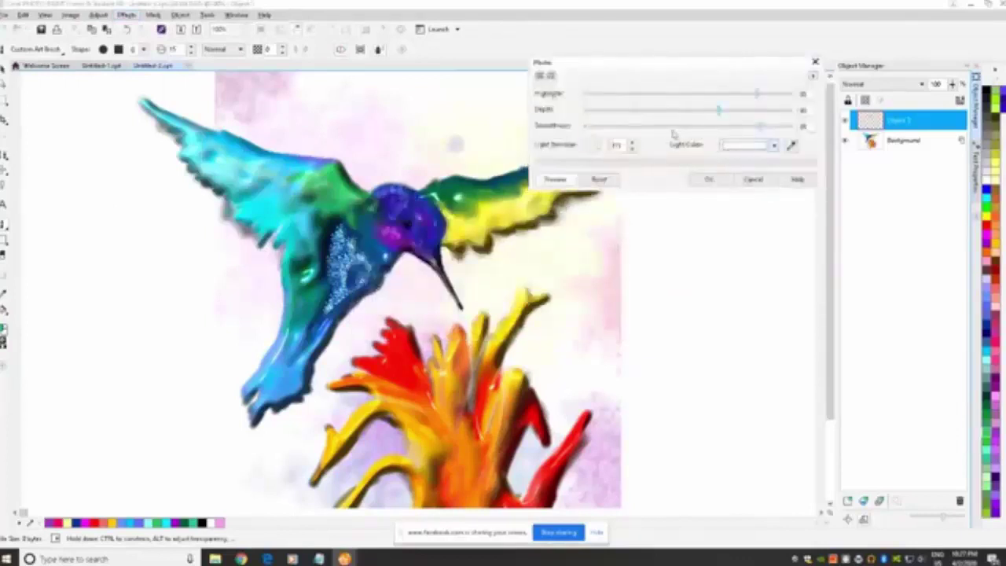
click(605, 182)
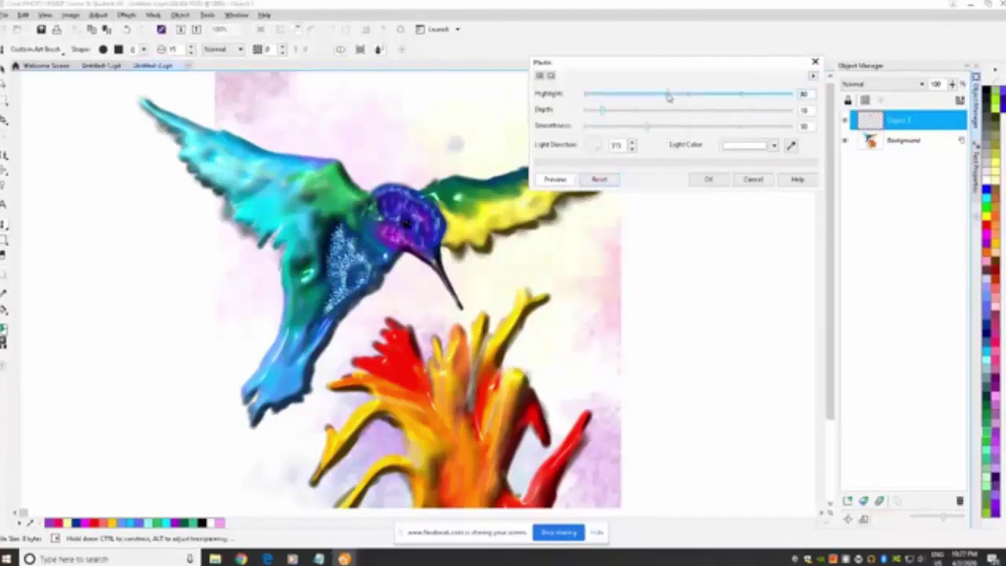
drag(668, 96, 601, 97)
click(609, 127)
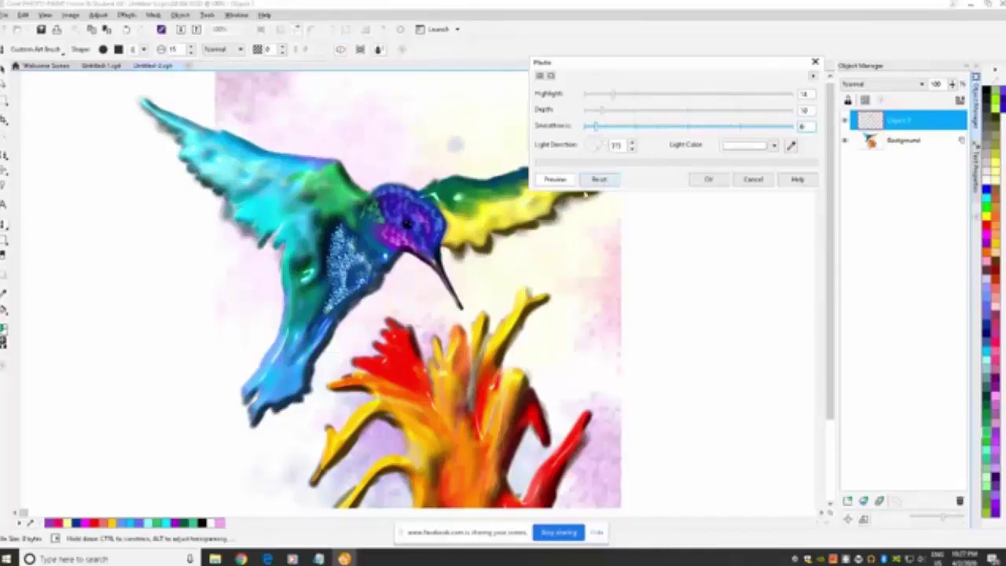
click(710, 180)
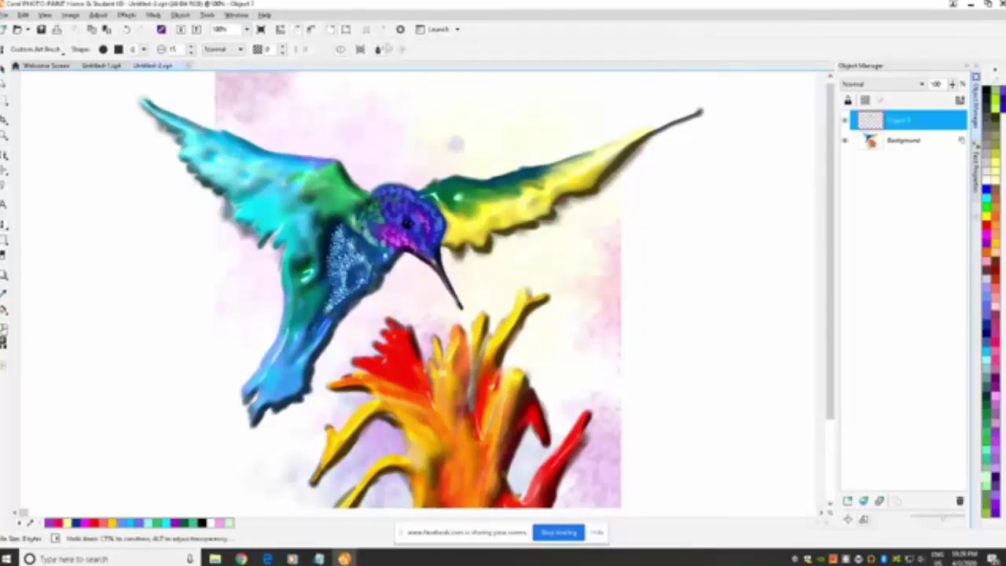
Reapply the Plastic texture effect a second time to gloss the bird and flower
click(129, 15)
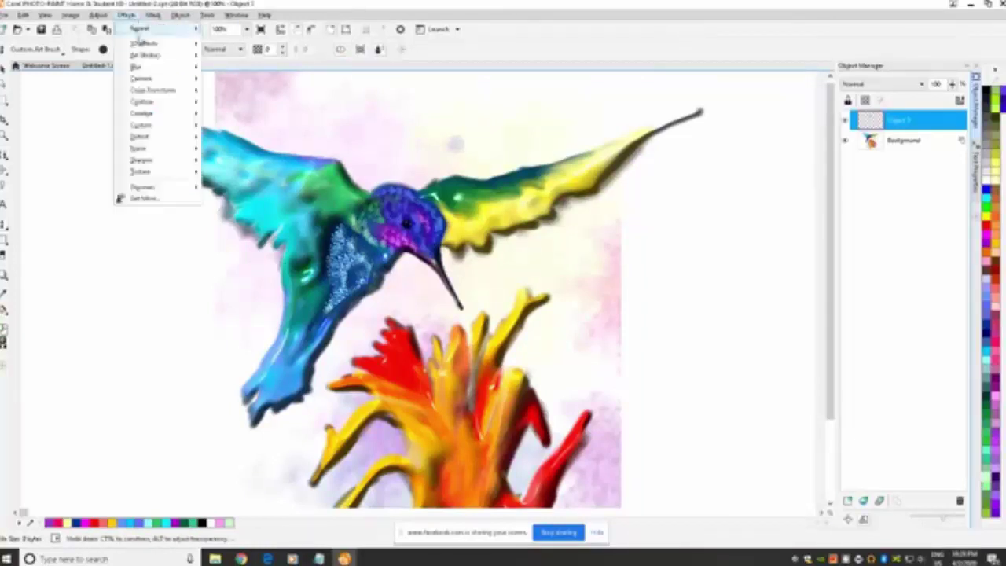
mouse_move(141, 171)
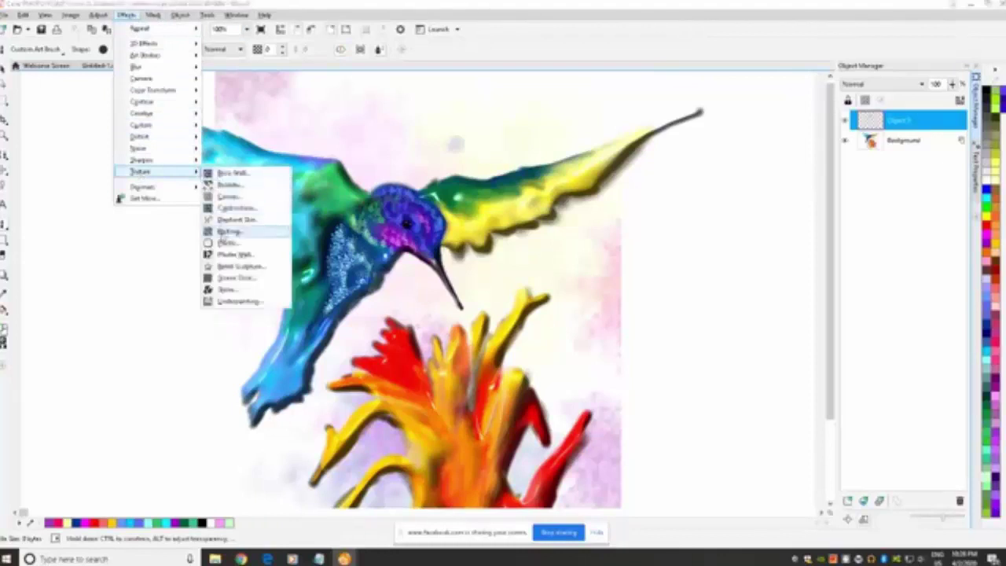
click(226, 242)
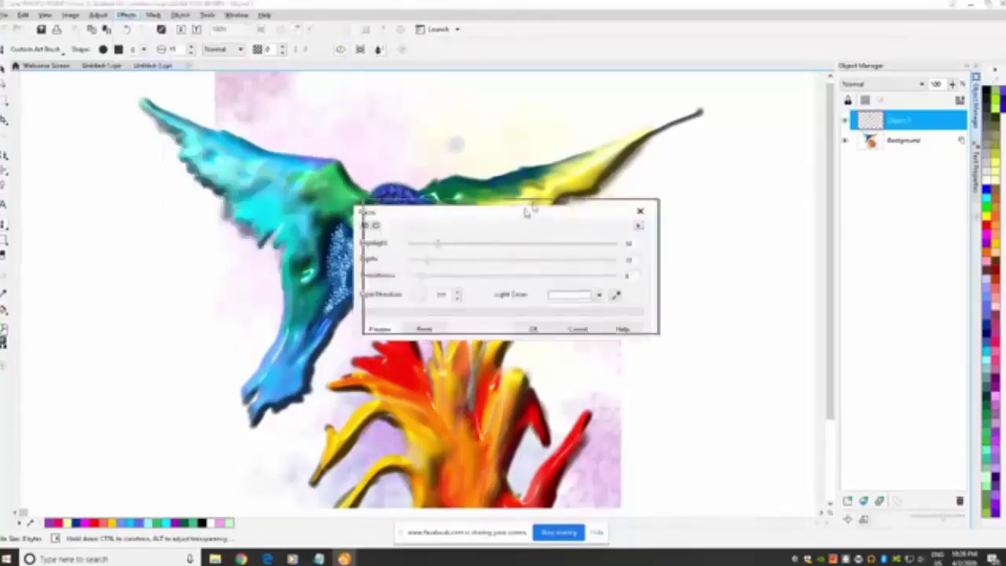
drag(527, 212, 735, 84)
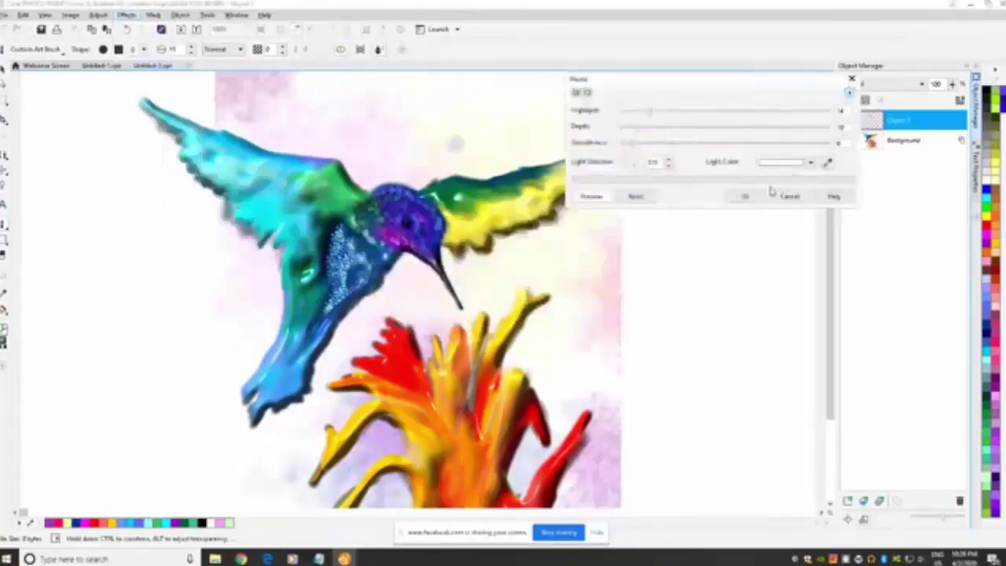
click(747, 197)
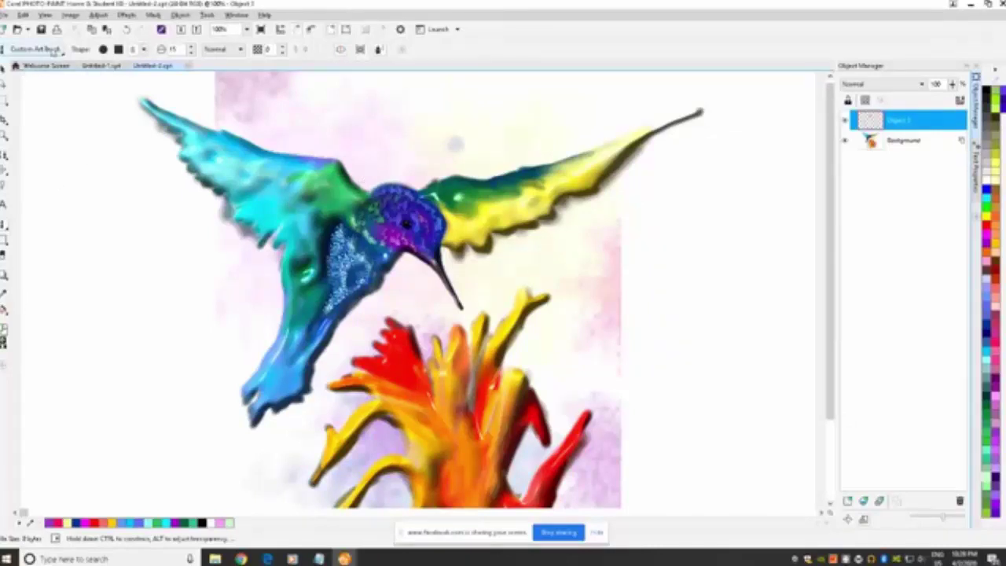
Switch to the Custom Smear tool and combine Object 3 into the Background layer
click(5, 183)
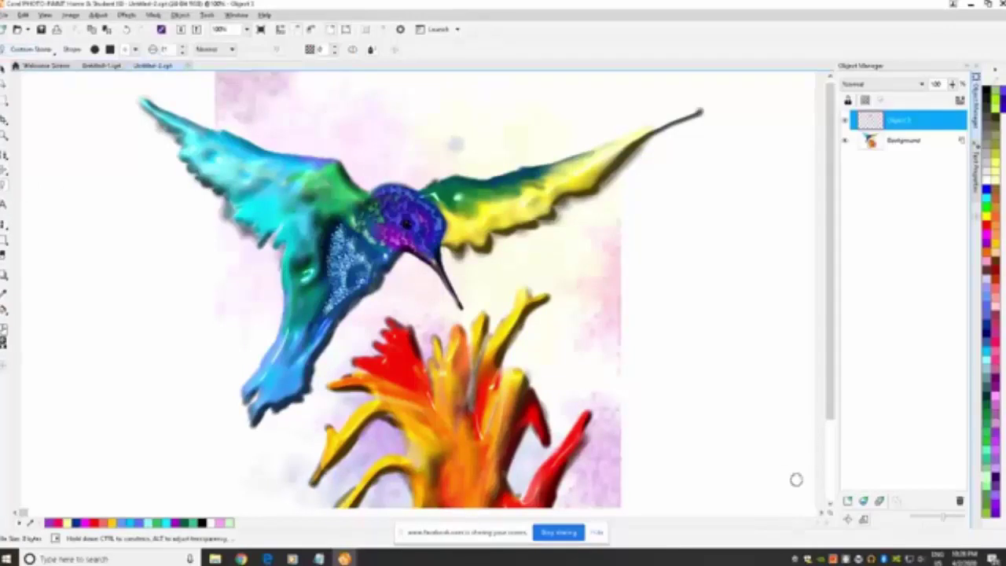
right_click(922, 145)
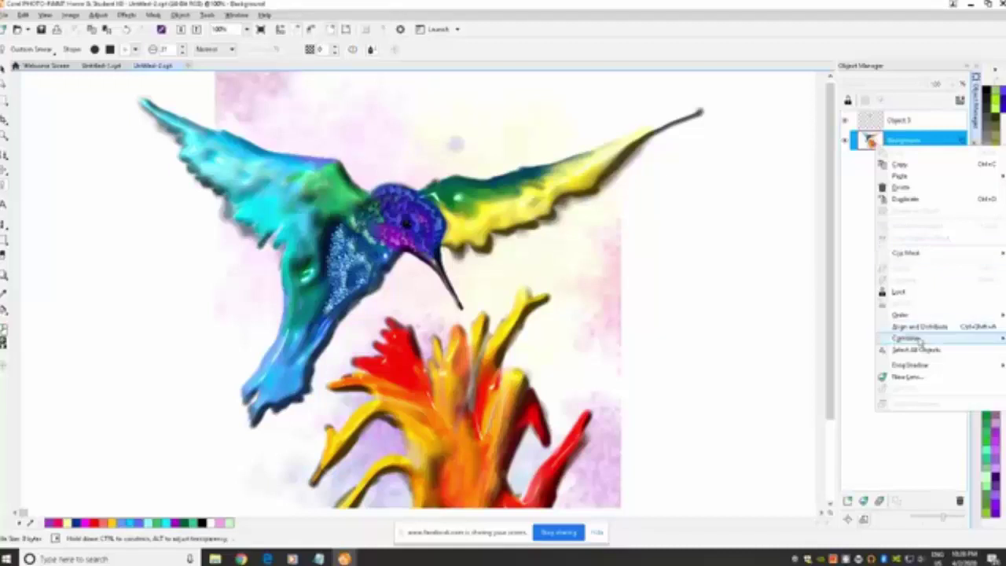
click(771, 364)
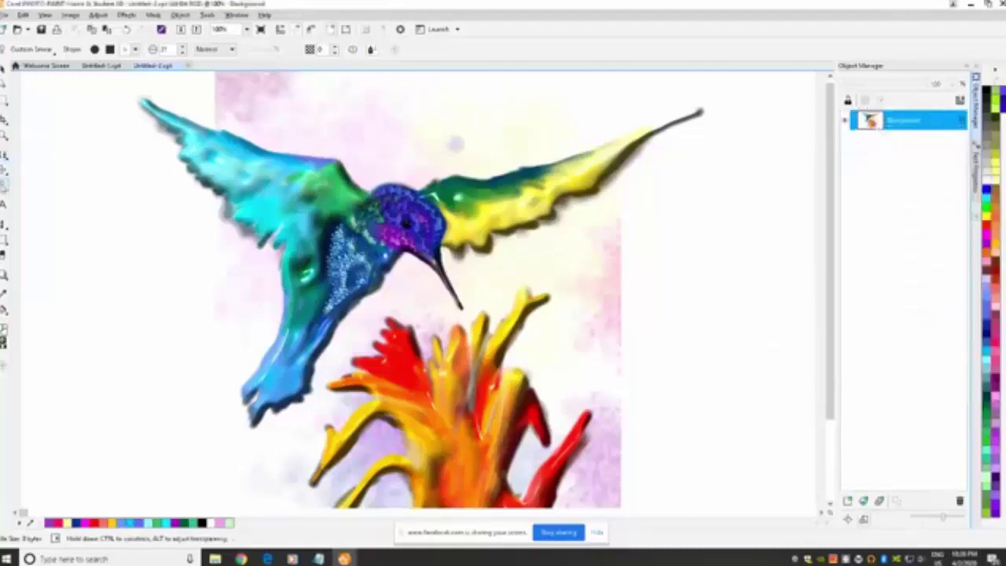
Pick a new small smear brush tip and fine-tune its size
click(135, 48)
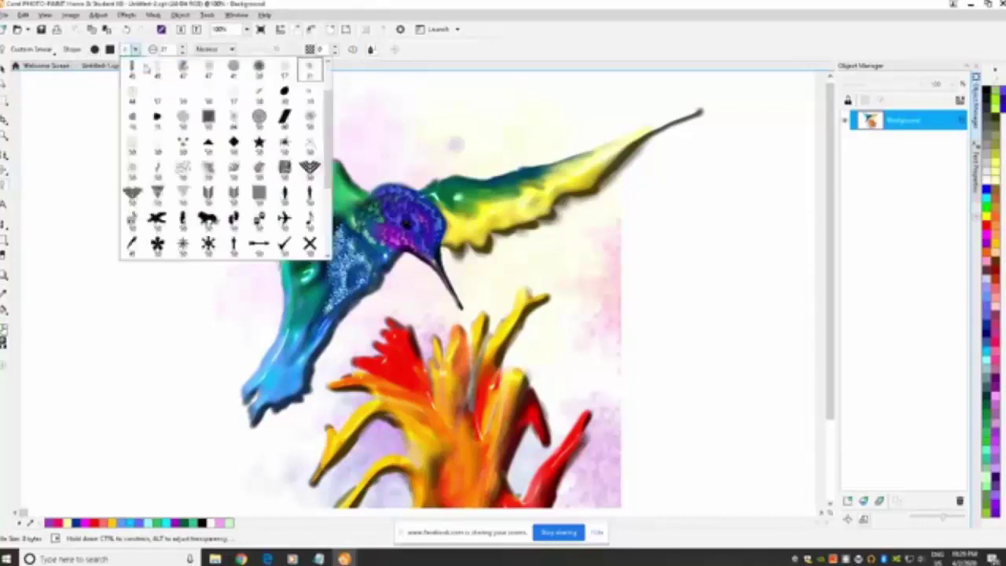
drag(327, 113, 327, 89)
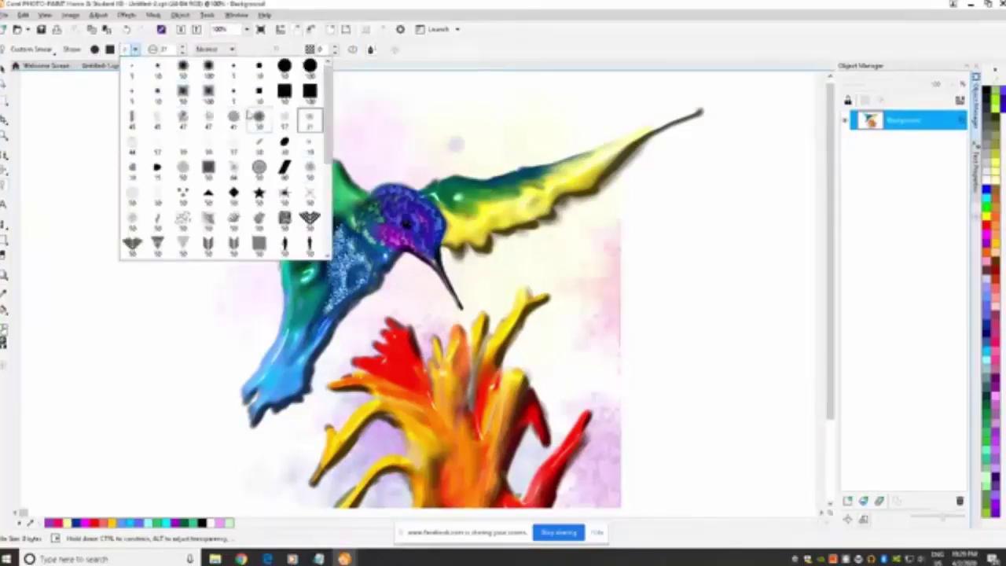
click(308, 120)
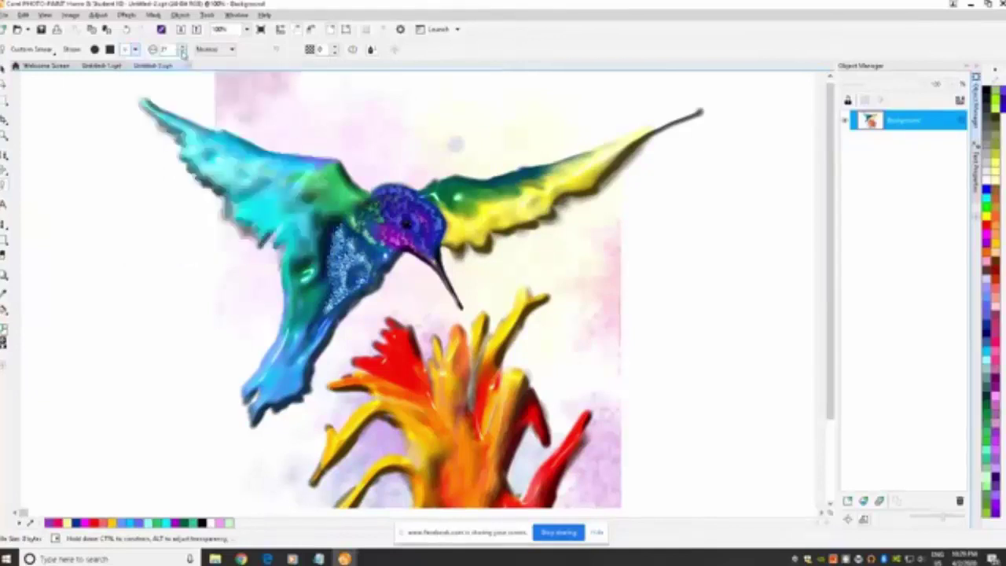
click(183, 52)
click(183, 52)
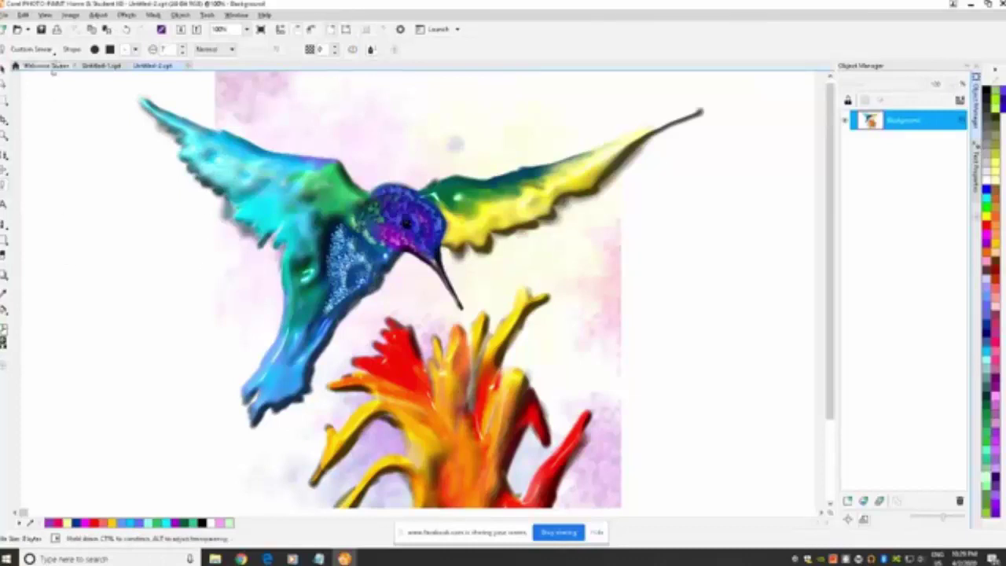
Choose a fine smear tip and drag feather streaks along the wings and petals
click(135, 50)
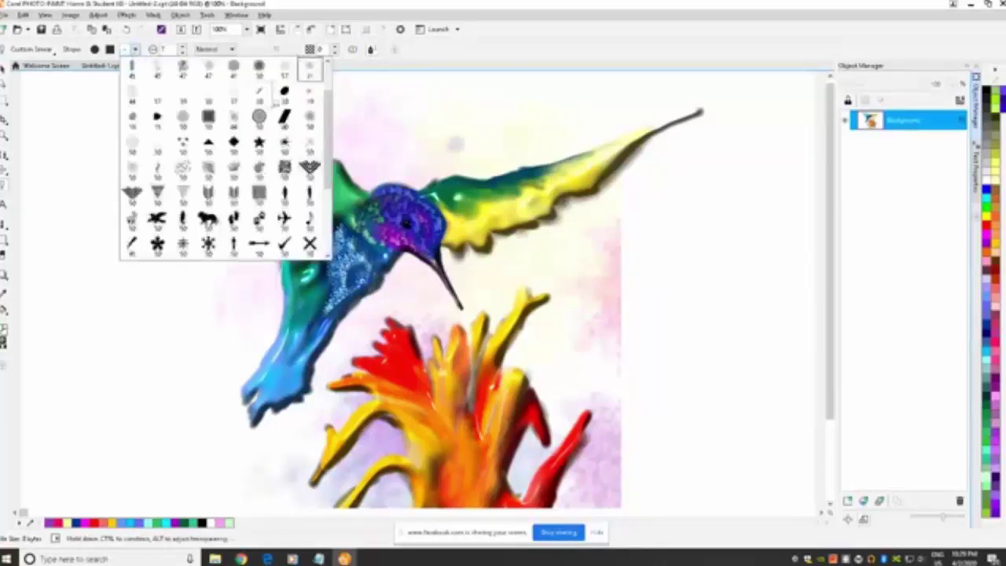
drag(329, 114, 329, 75)
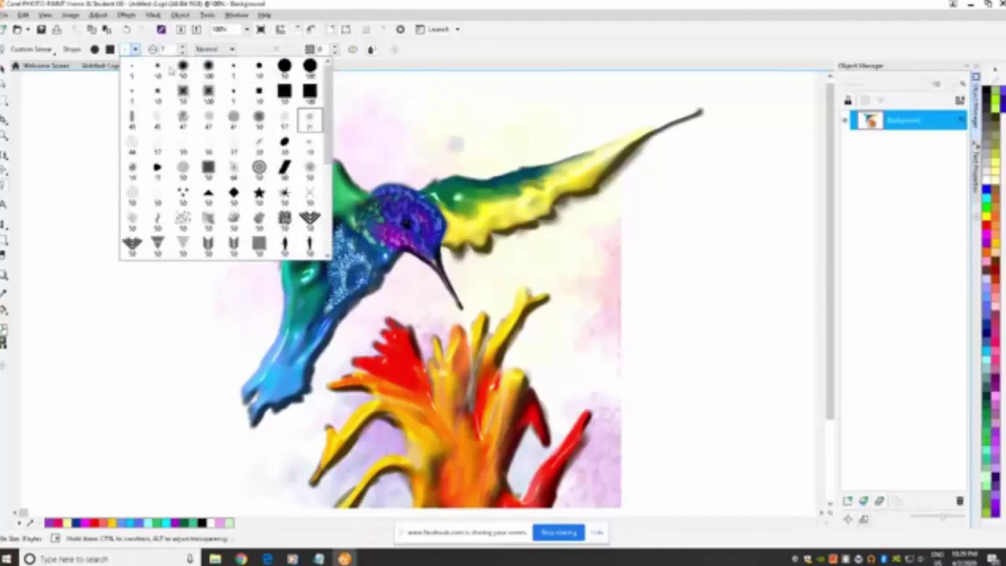
click(134, 69)
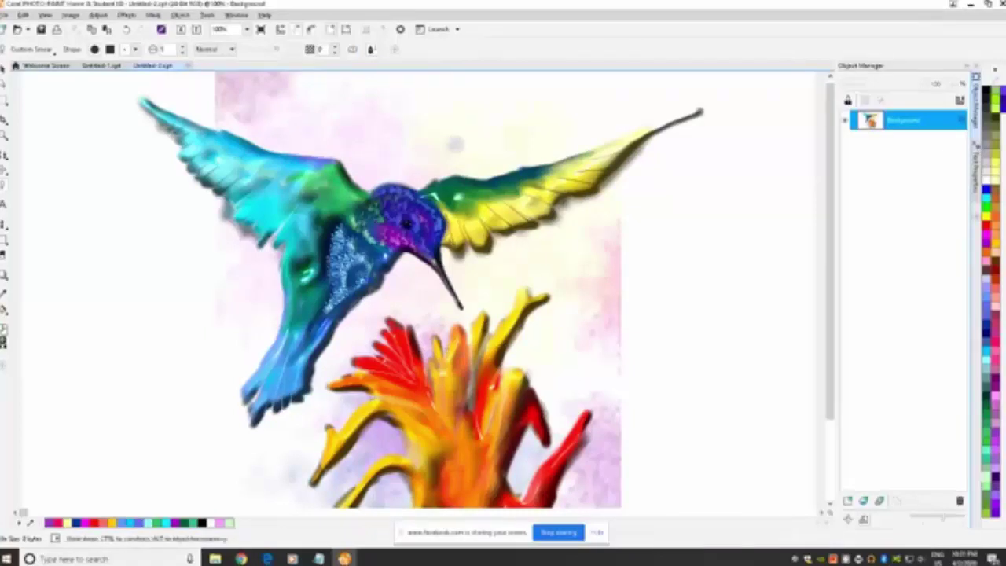
drag(831, 264, 830, 346)
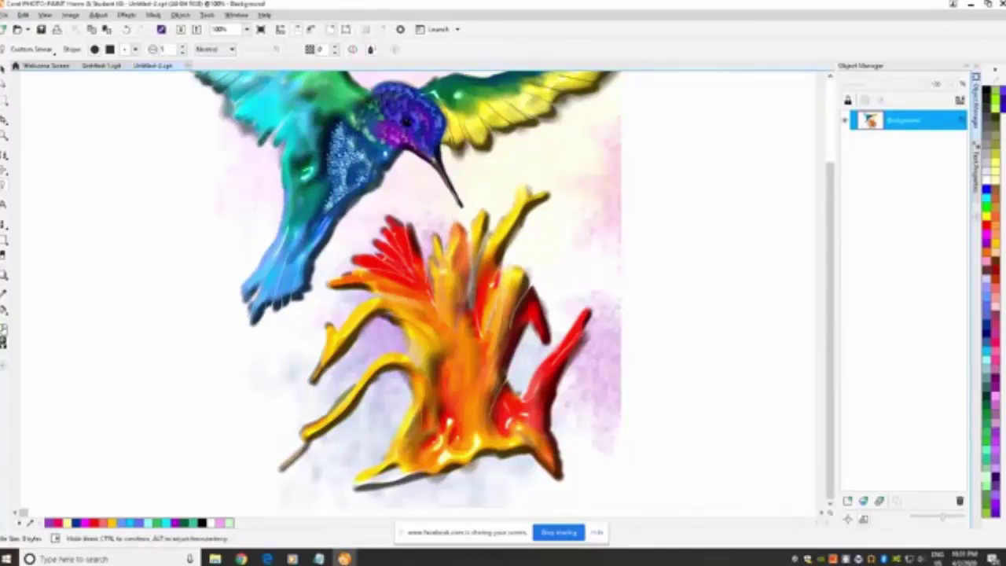
Pick the size-51 smear tip and smudge the flower's centre and red petal
click(135, 49)
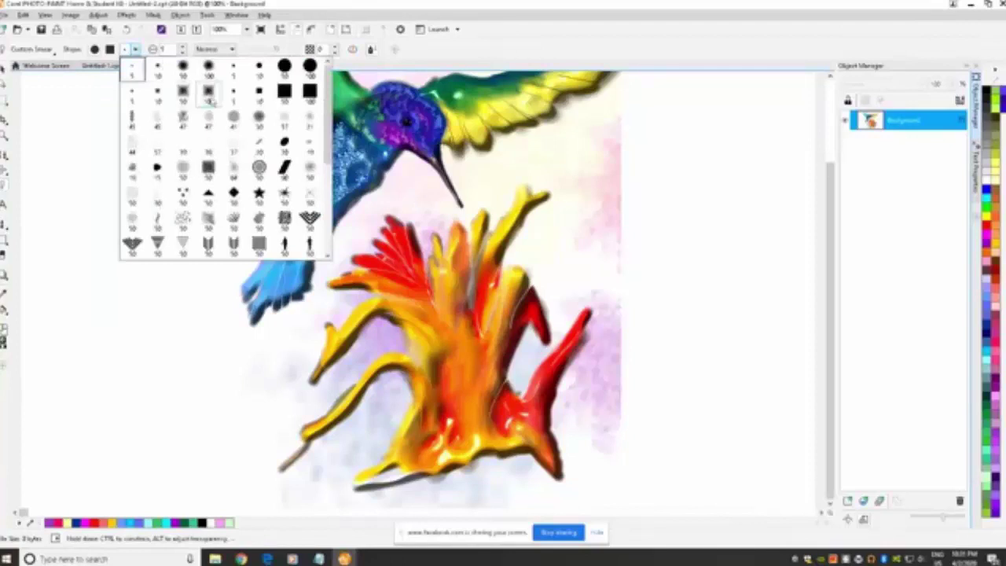
click(277, 117)
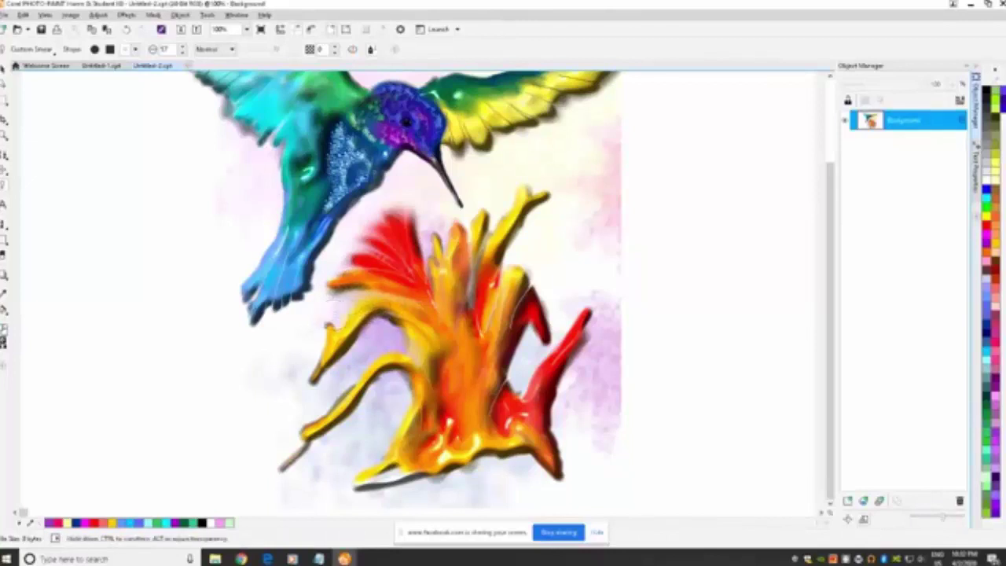
mouse_move(429, 259)
mouse_down()
mouse_move(440, 220)
mouse_move(466, 226)
mouse_up()
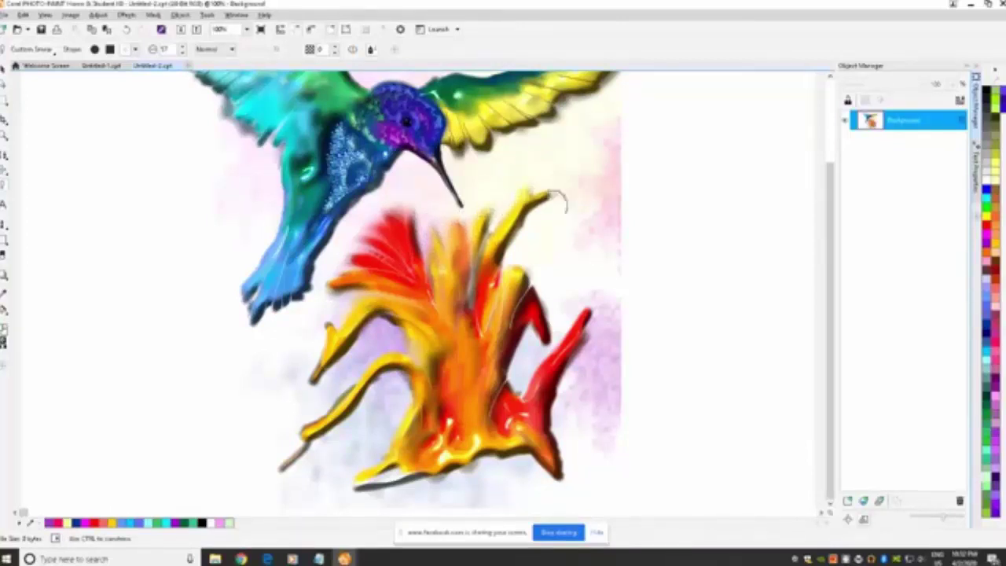
mouse_move(544, 265)
mouse_down()
mouse_move(536, 334)
mouse_move(503, 365)
mouse_up()
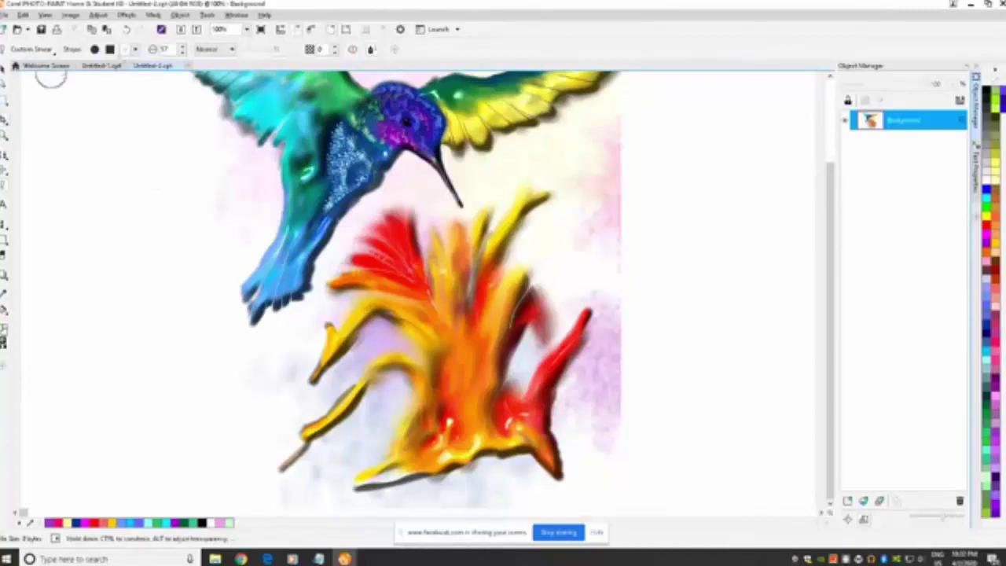
Pick a small fine smear tip and smear thin streaks down the yellow petal
click(133, 49)
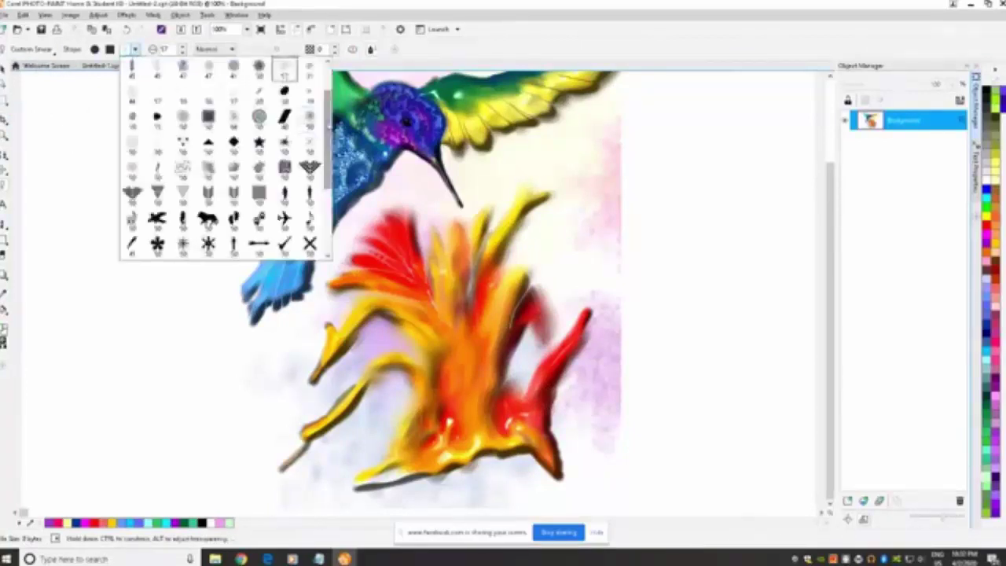
scroll(310, 93, up, 2)
click(160, 71)
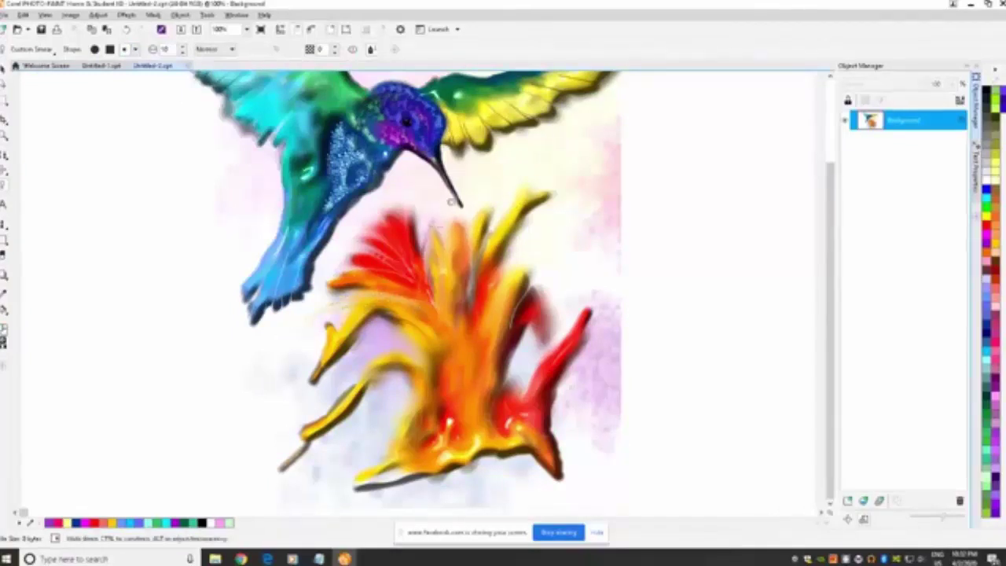
drag(412, 204, 417, 238)
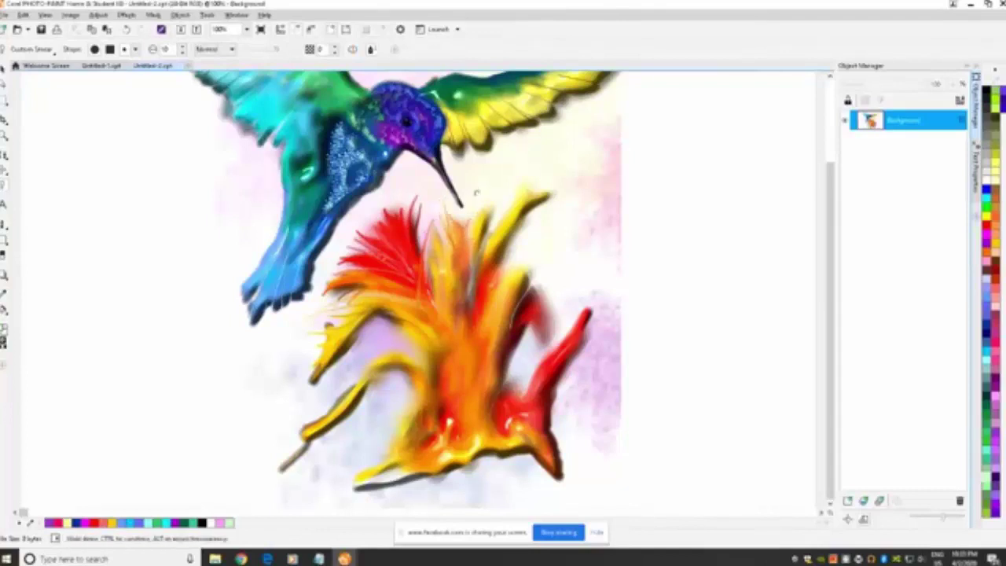
drag(502, 189, 499, 228)
drag(513, 190, 511, 228)
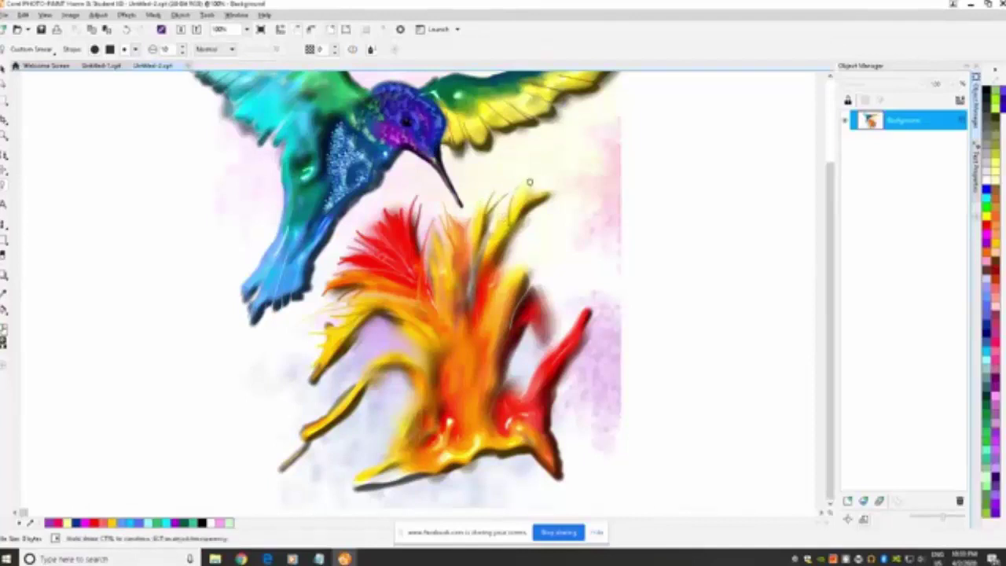
drag(530, 183, 557, 201)
drag(531, 248, 533, 265)
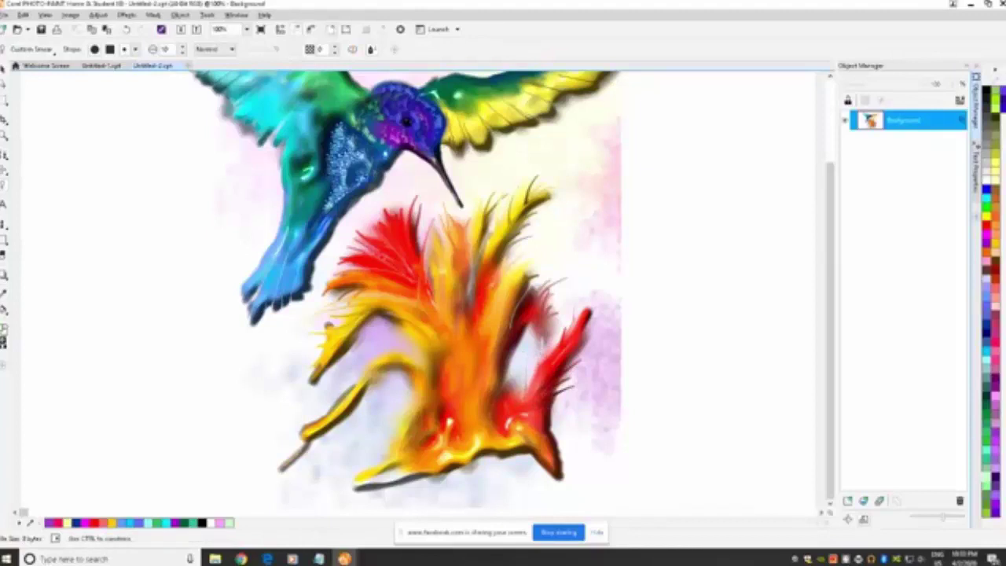
Smear light and dark streaks up the red and orange petals
drag(520, 388, 527, 333)
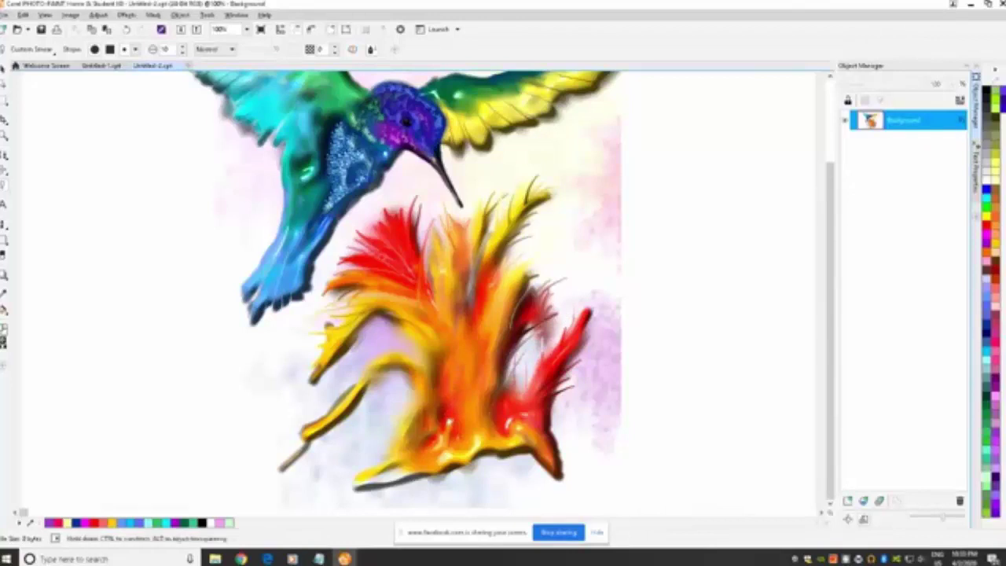
drag(451, 418, 440, 366)
drag(448, 426, 460, 401)
drag(476, 443, 476, 397)
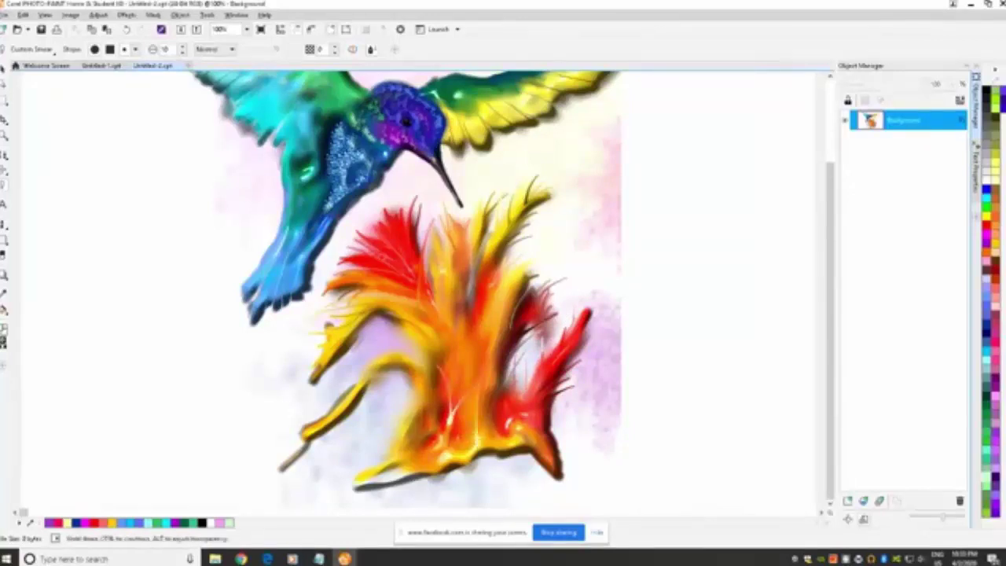
drag(409, 427, 392, 406)
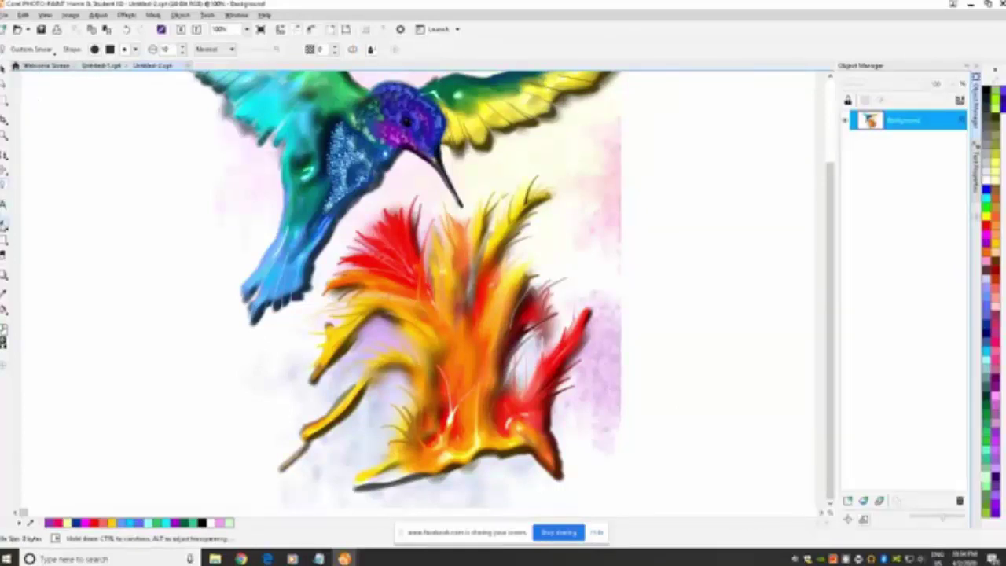
Switch to the Custom Art Brush tool and pick the smallest round tip
click(4, 224)
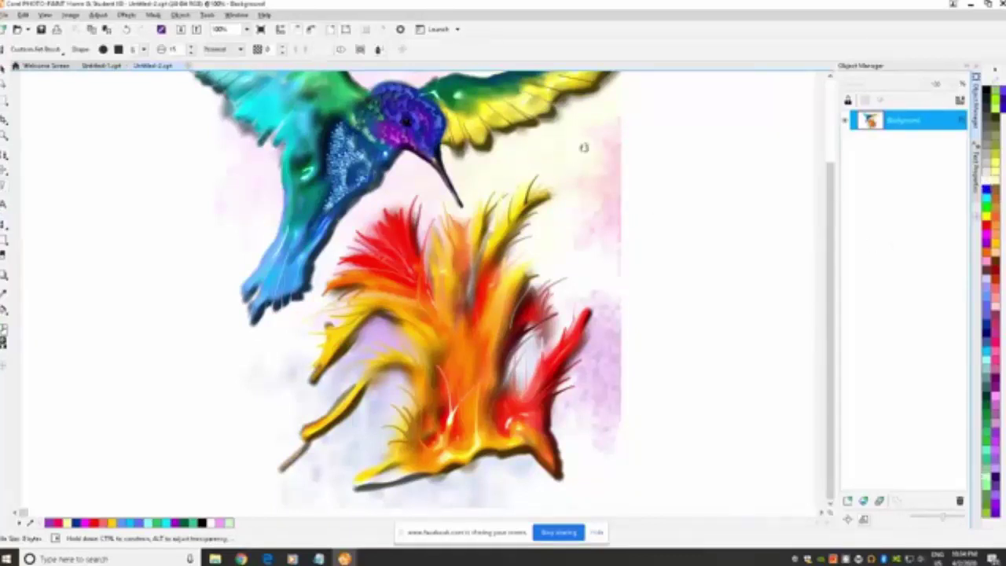
click(144, 50)
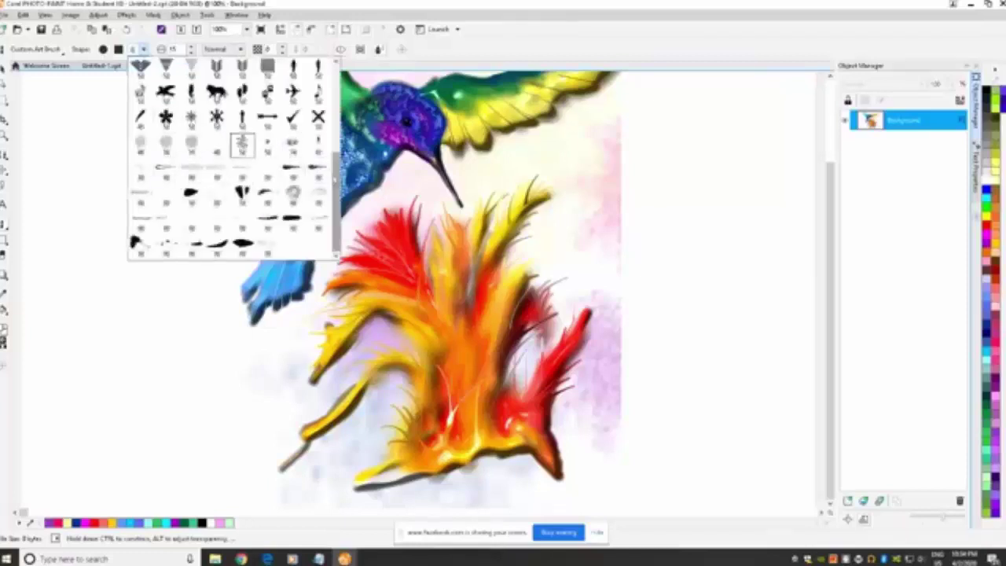
drag(337, 201, 337, 149)
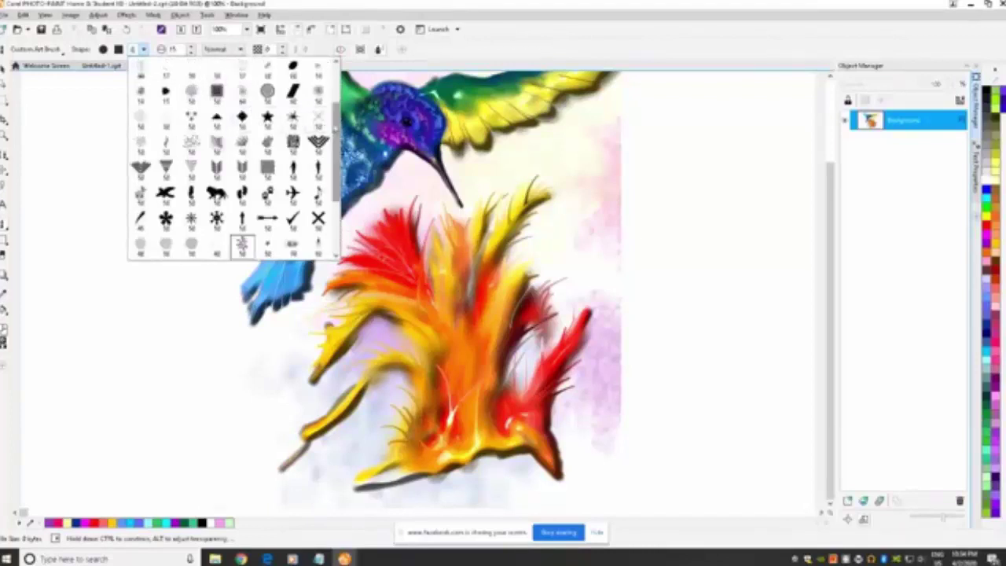
scroll(337, 149, up, 2)
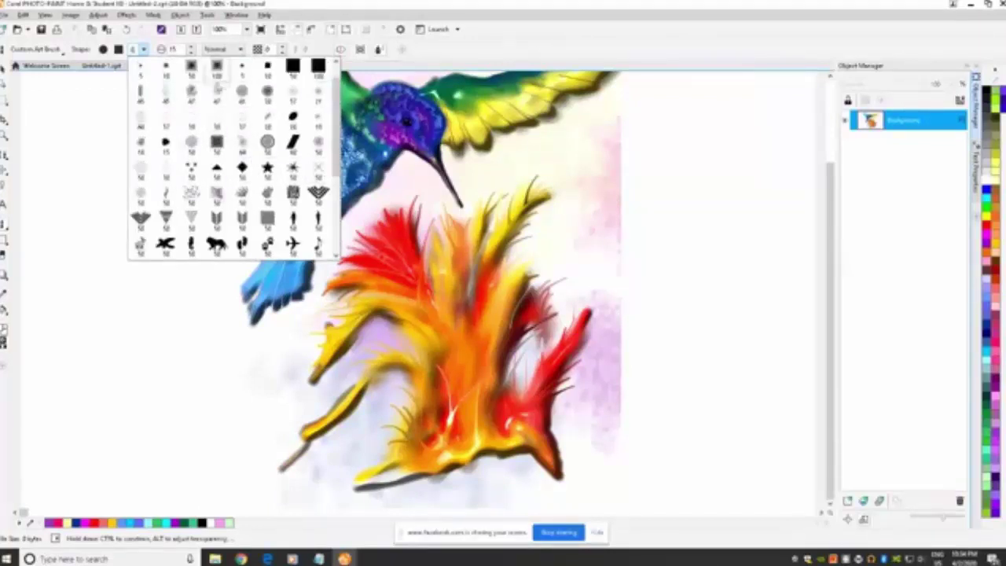
scroll(335, 117, up, 1)
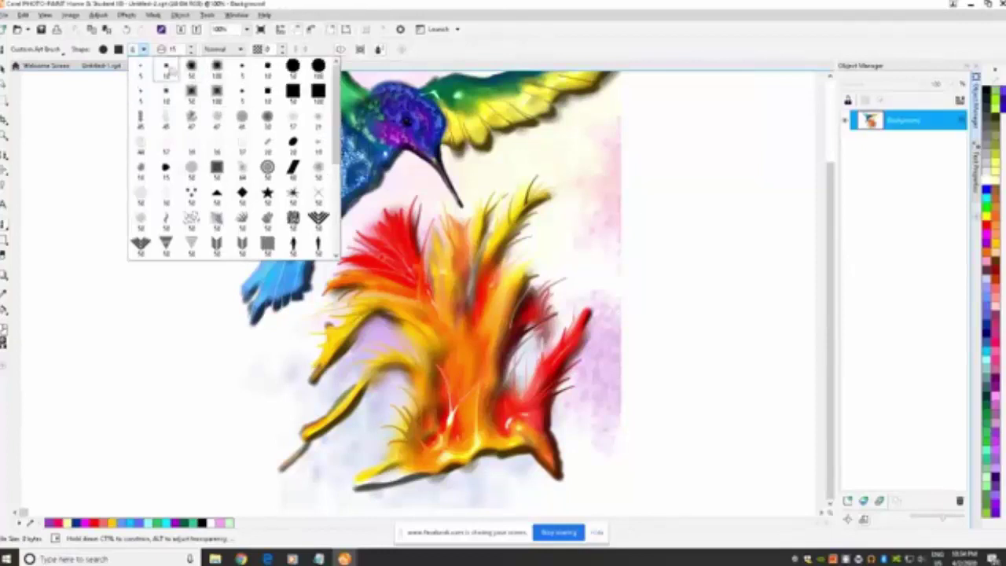
click(142, 69)
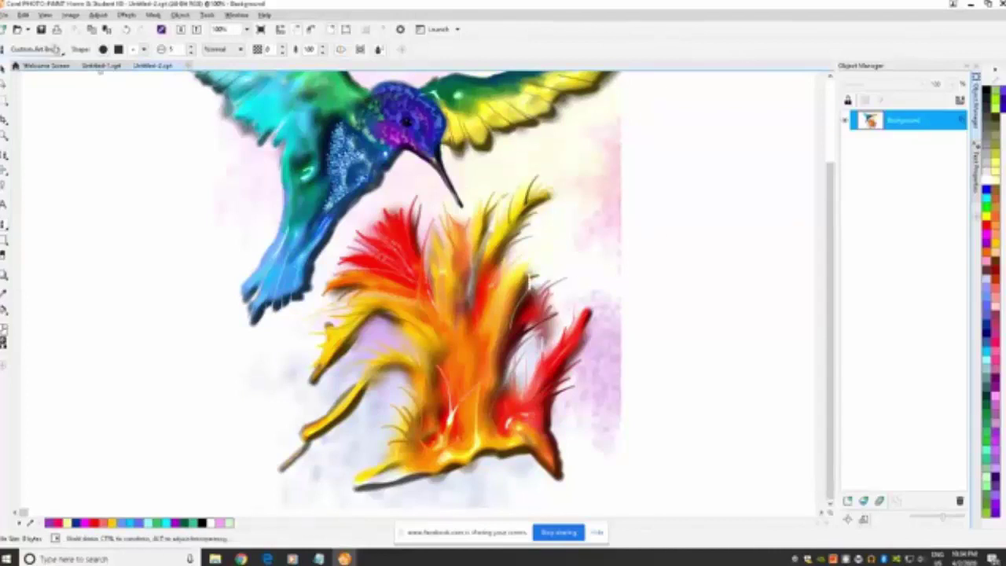
Load the clustered-dot brush tip at size 50
click(24, 15)
drag(835, 257, 833, 199)
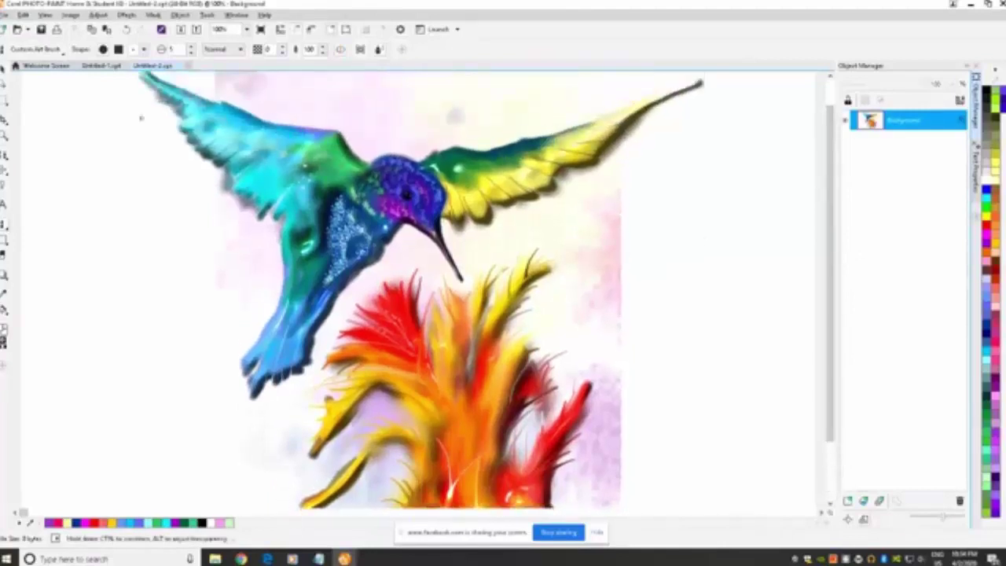
click(143, 49)
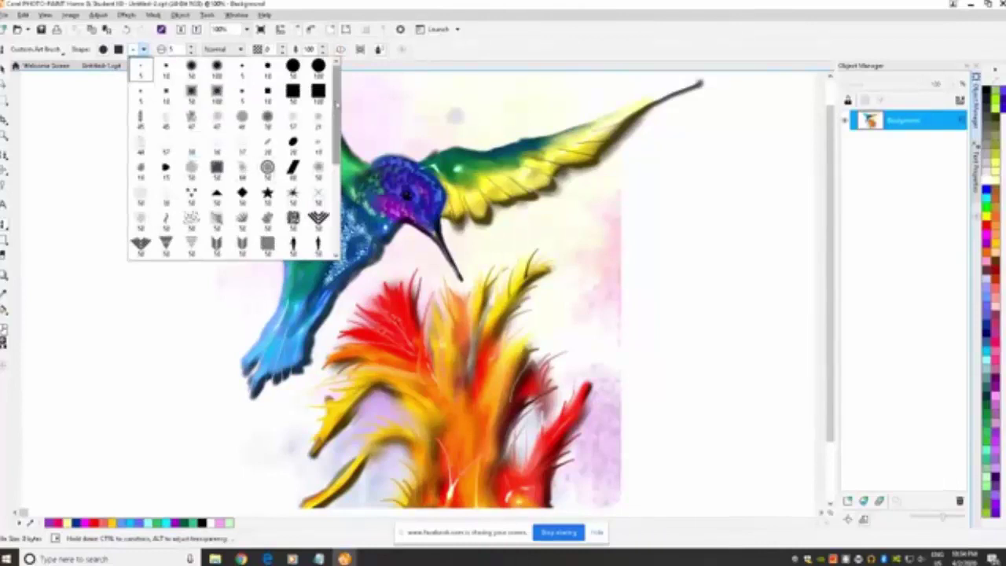
scroll(311, 177, down, 3)
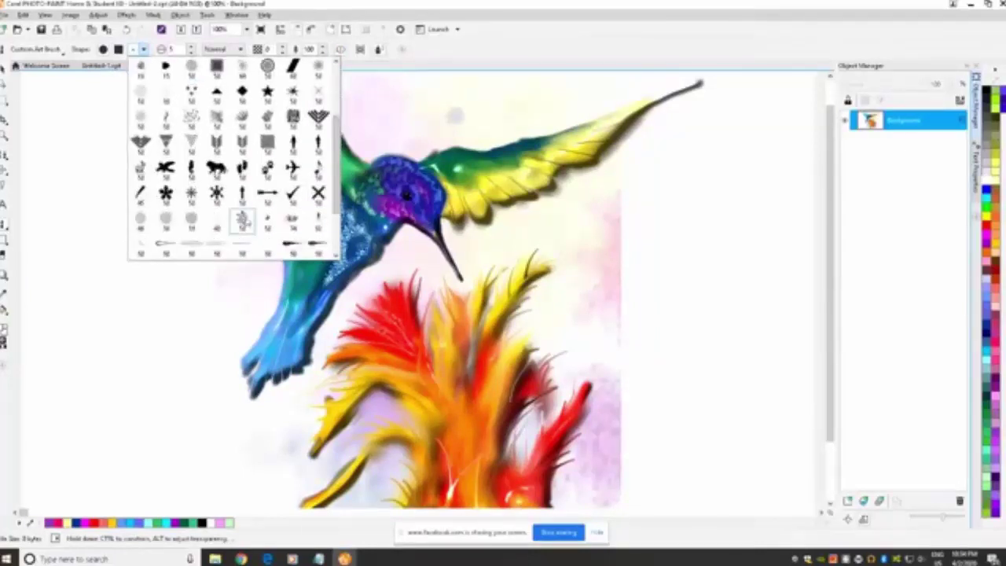
click(243, 221)
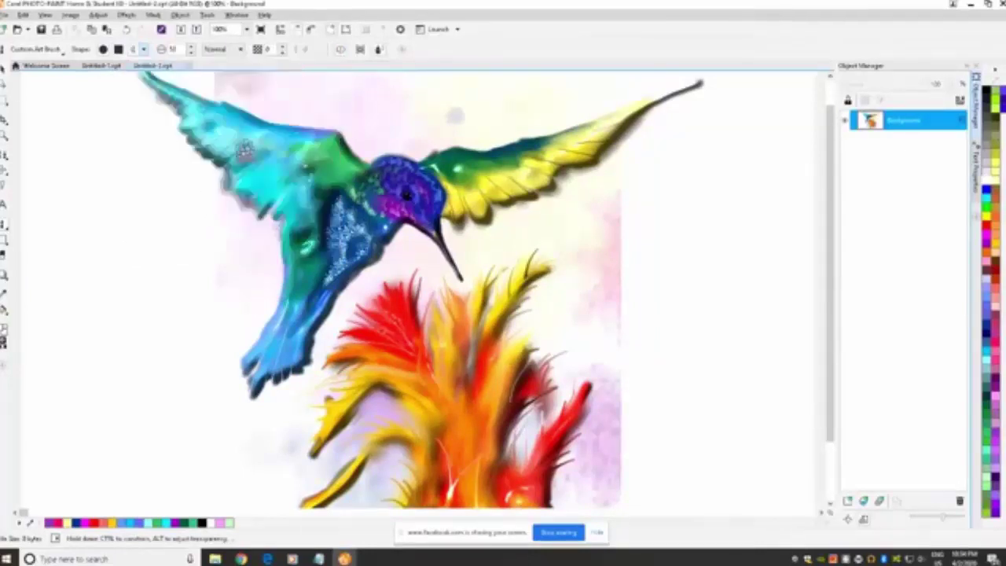
Set the nib size to 100 and stamp white dots over the flower petals
double_click(174, 49)
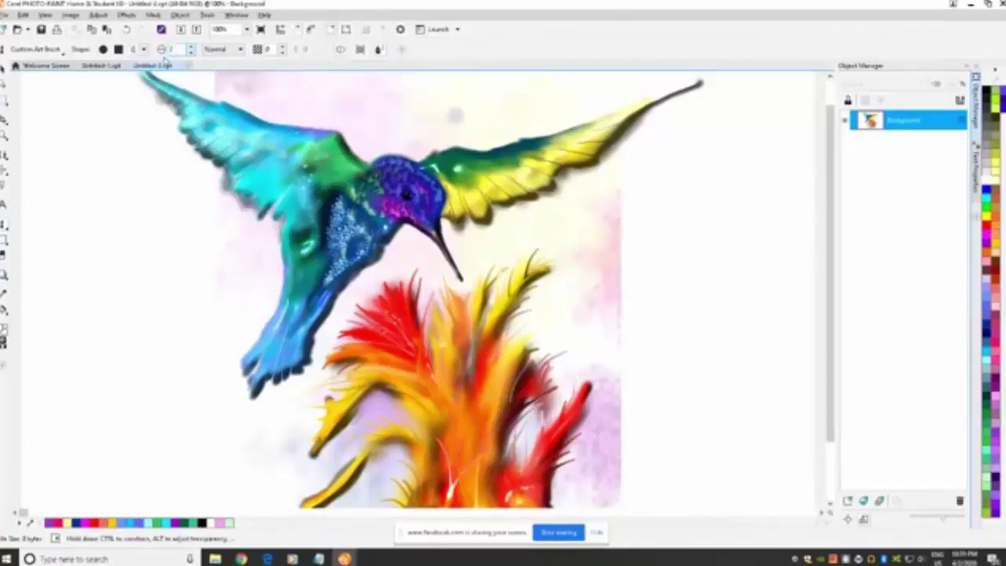
text(00)
drag(165, 236, 235, 334)
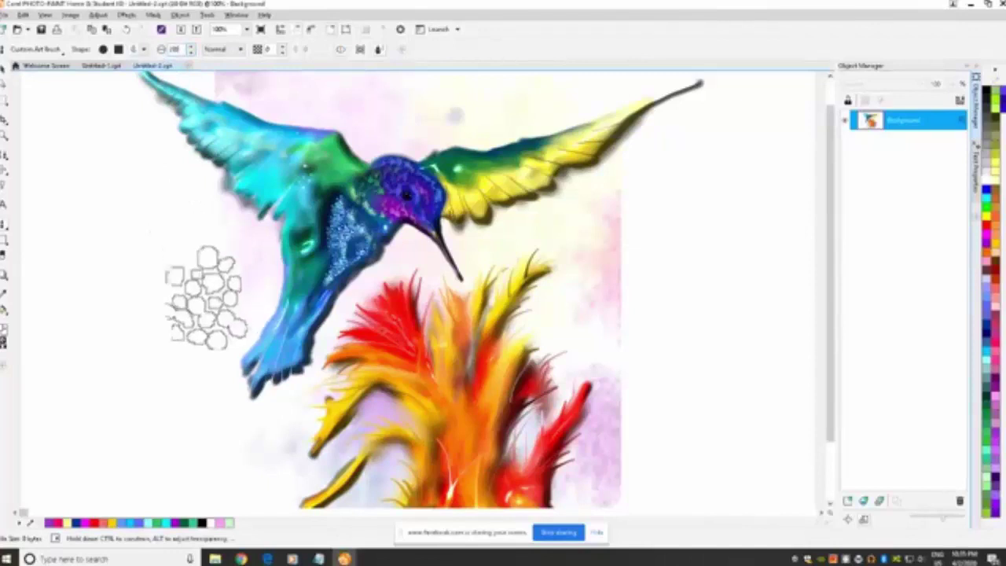
drag(362, 393, 401, 432)
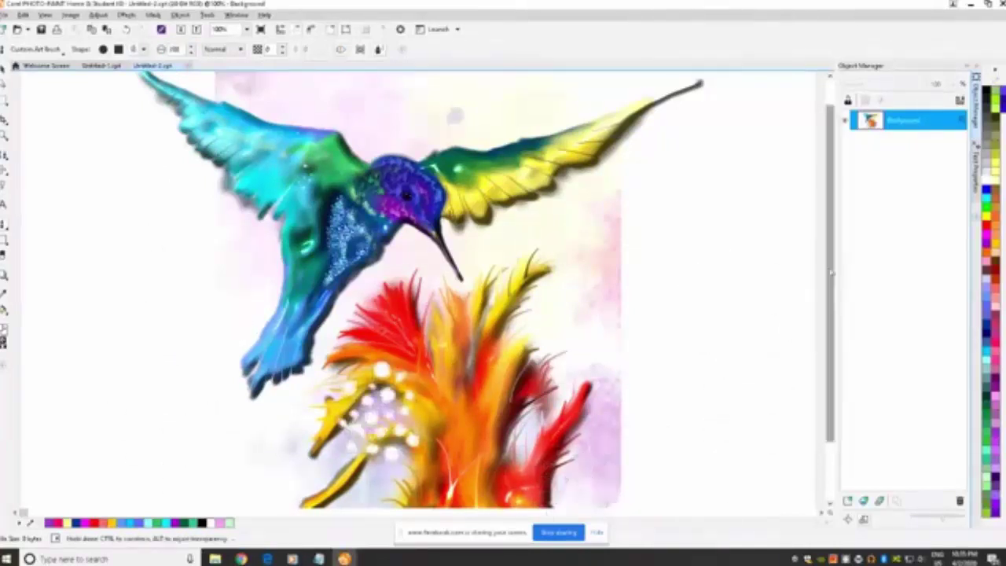
scroll(832, 271, down, 3)
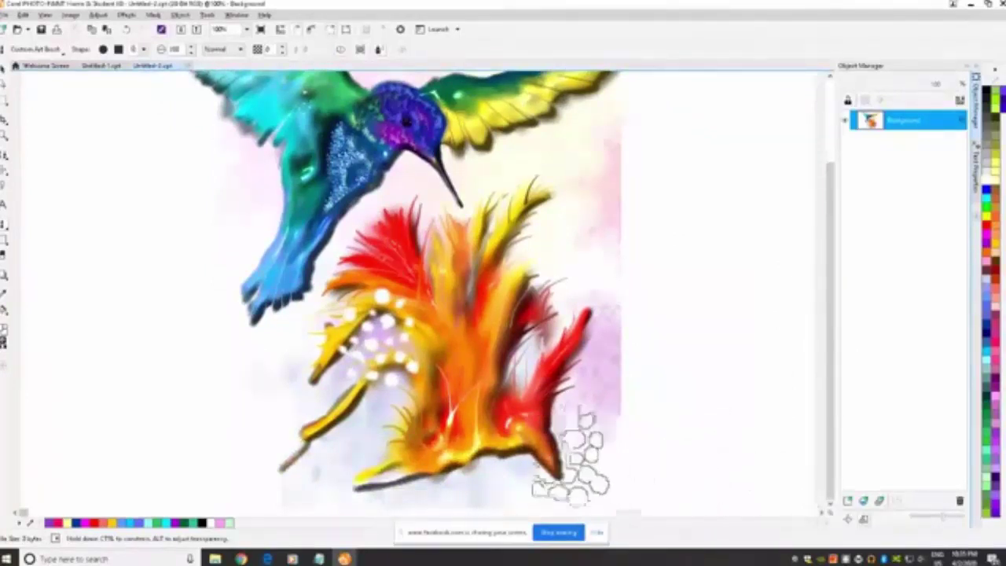
click(570, 454)
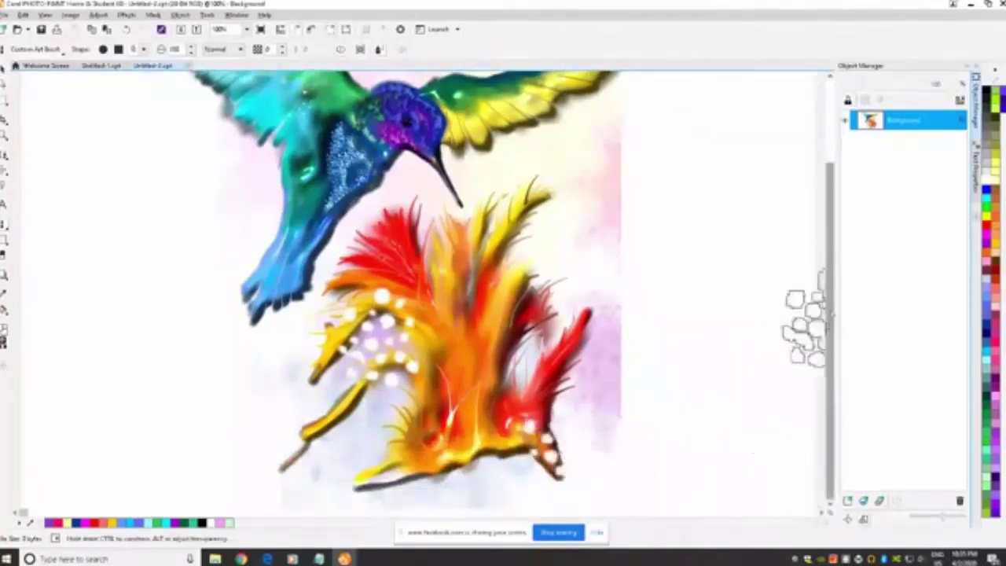
scroll(806, 322, up, 3)
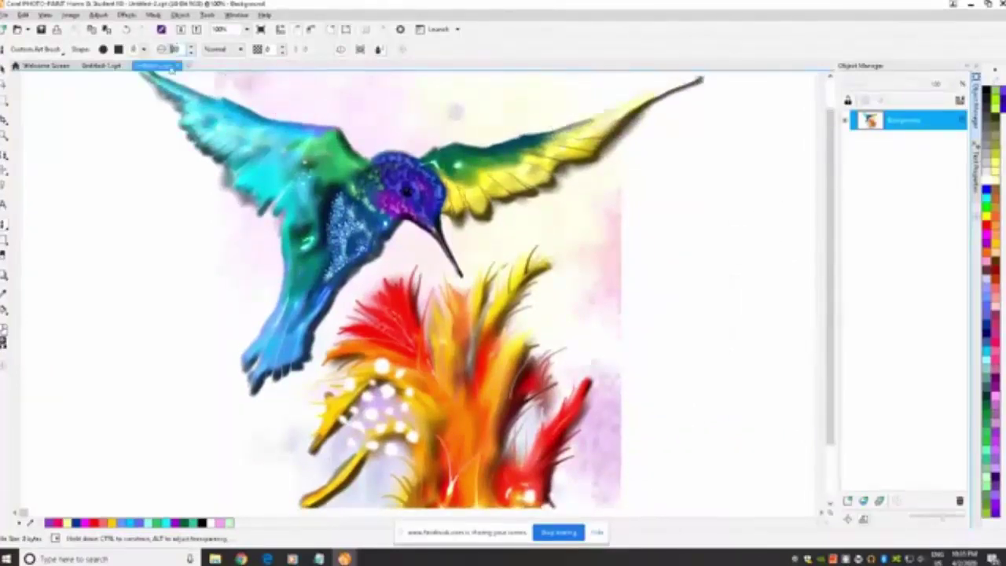
Stamp white dots on both wings, then cyan dots on the lower wing and petals
click(533, 137)
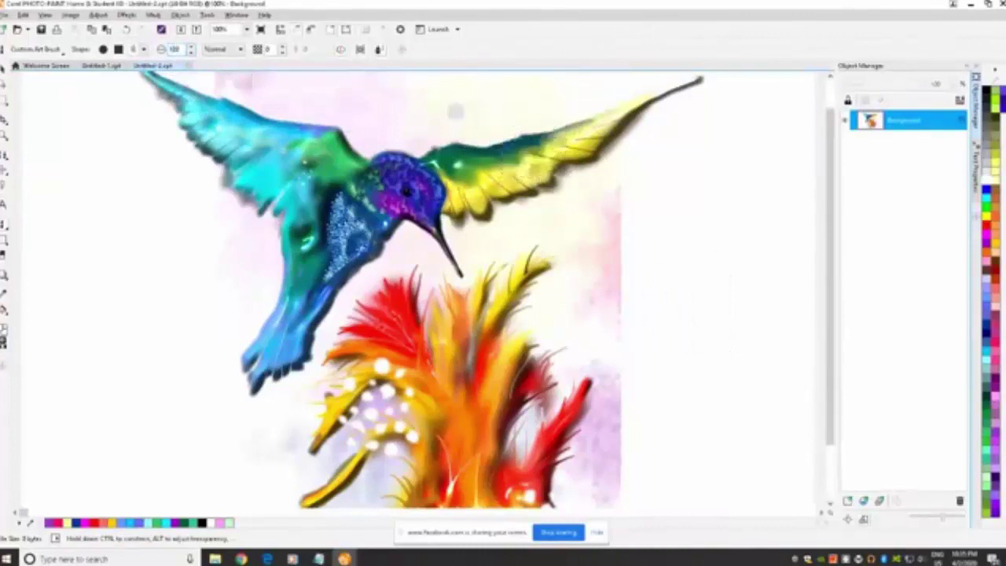
click(307, 136)
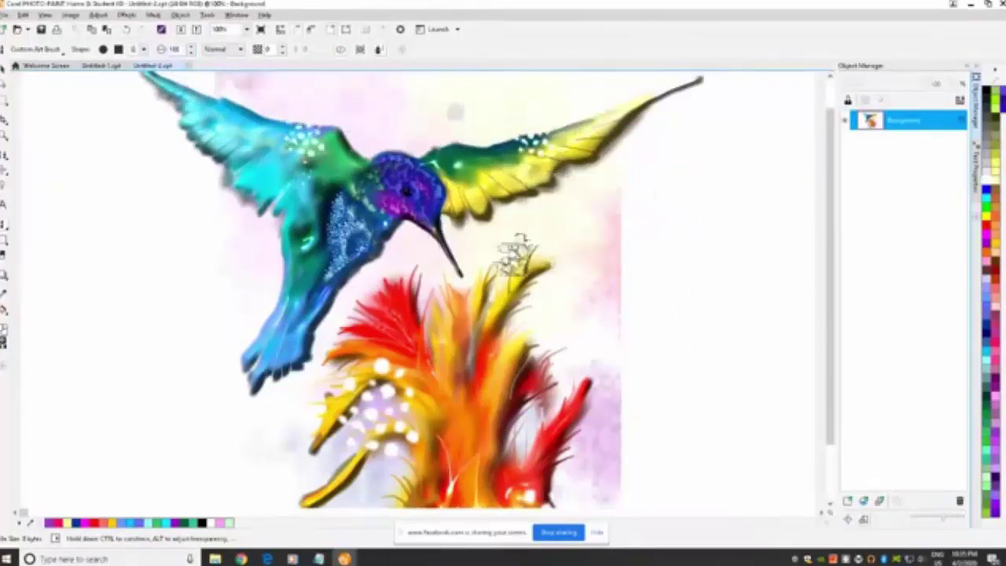
click(292, 254)
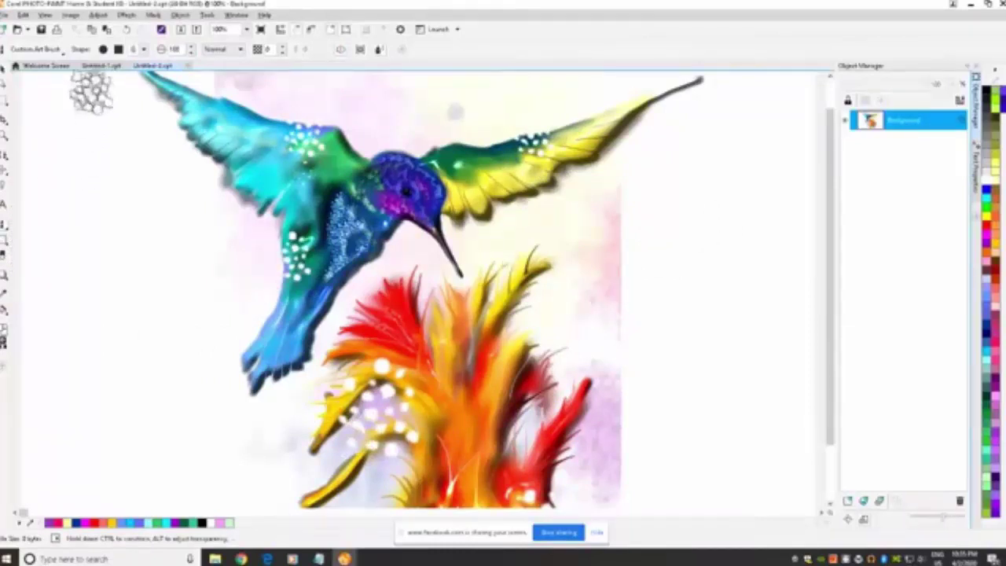
click(987, 180)
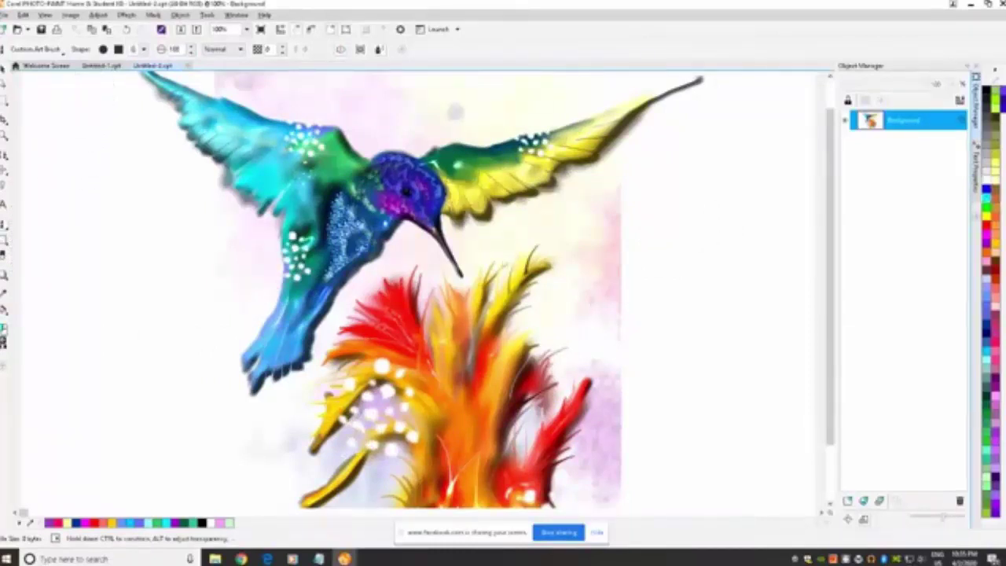
click(270, 287)
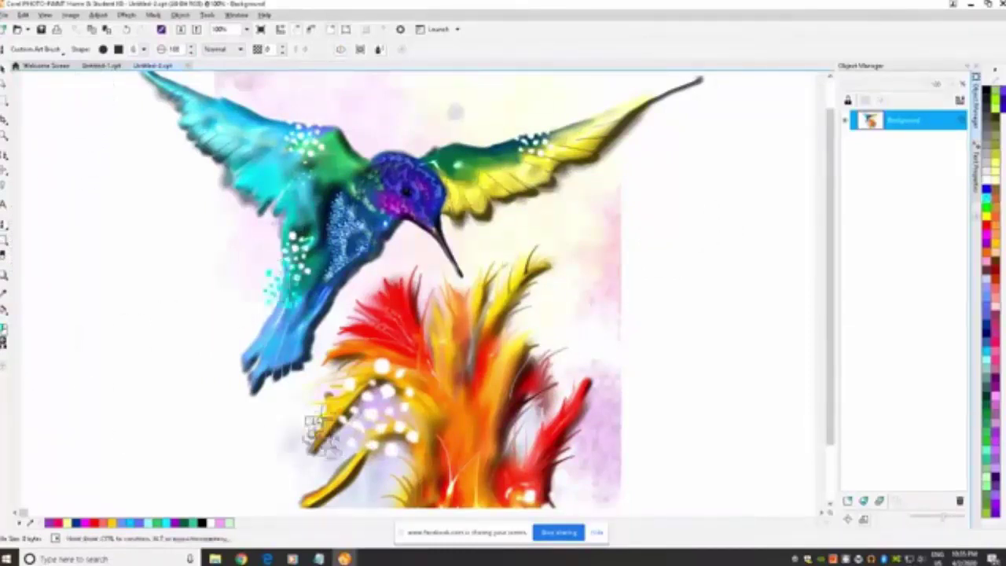
click(401, 408)
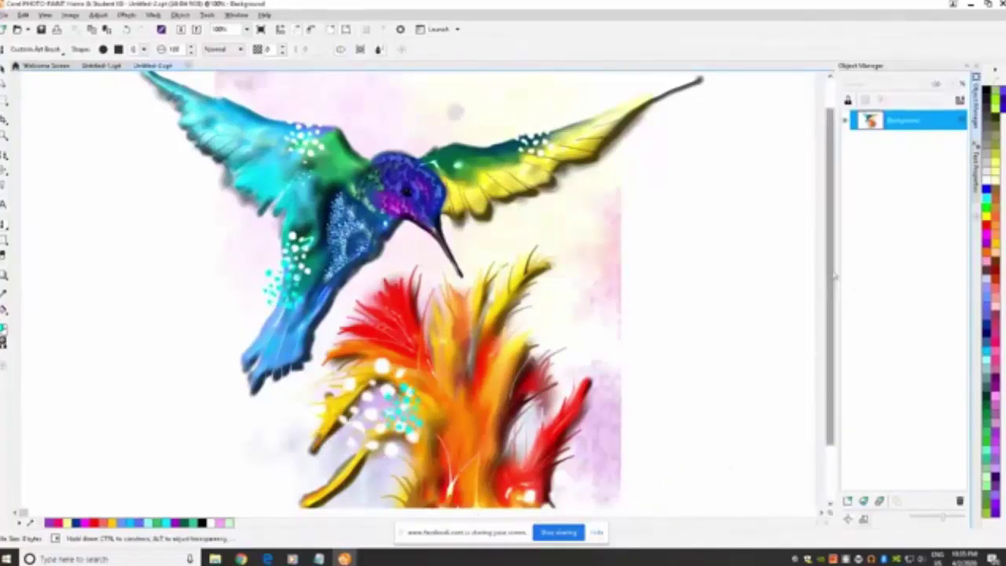
drag(831, 281, 835, 311)
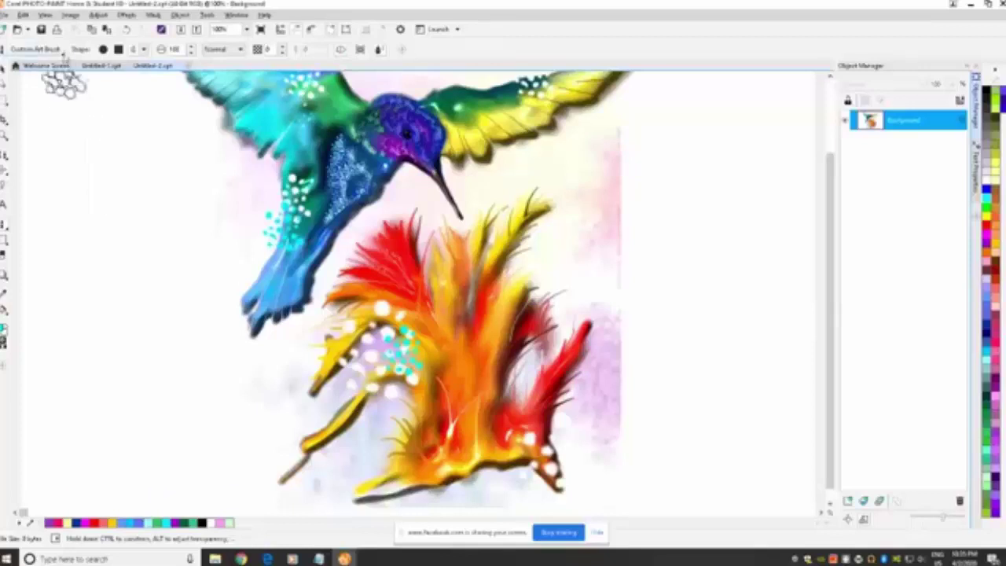
Choose the Whimsy Color Sprayer preset and add cyan dots on the flower
click(62, 52)
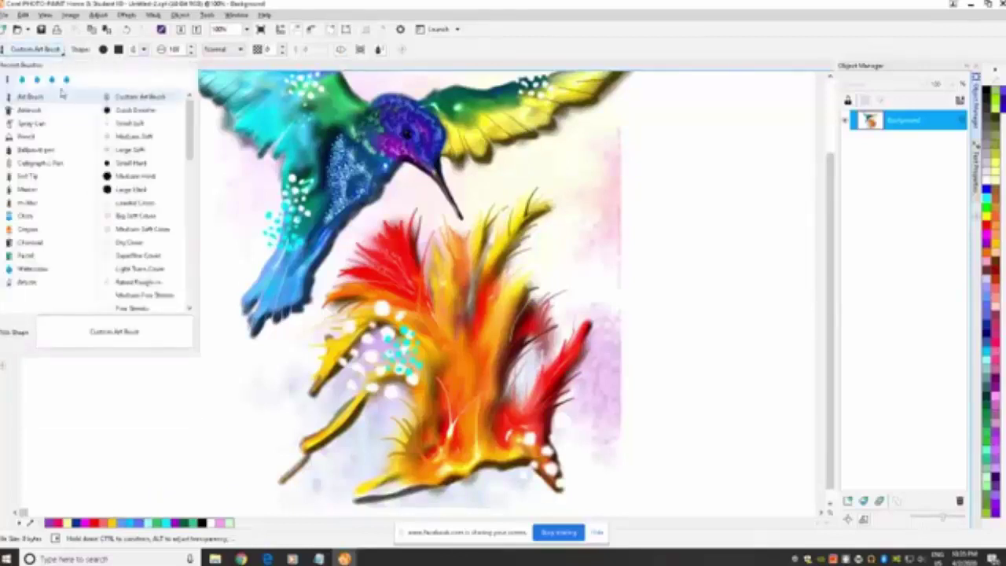
click(46, 126)
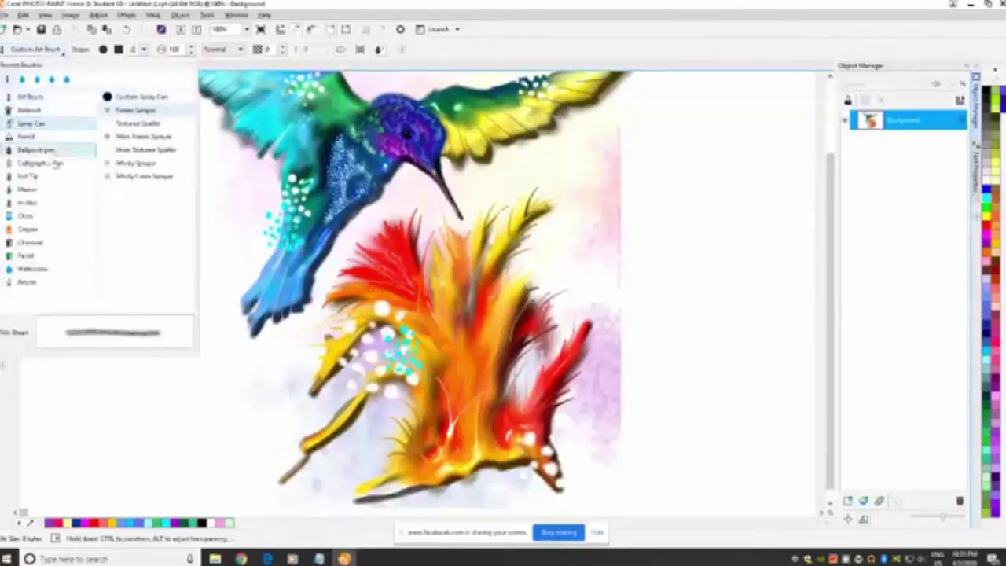
click(117, 178)
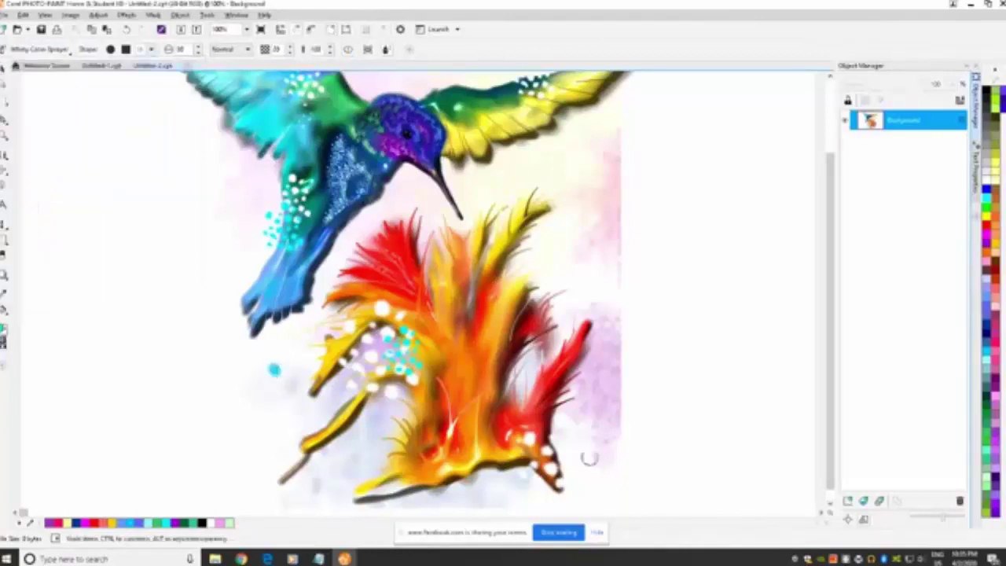
click(415, 455)
click(549, 442)
Scatter single cyan dots on the yellow feather, right edge and around the blue wing
click(526, 234)
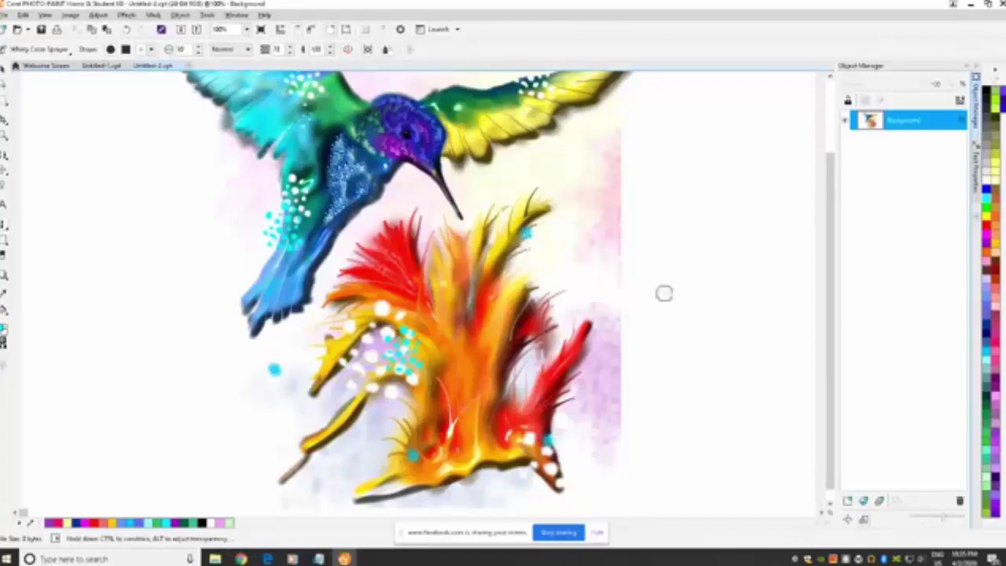
click(607, 236)
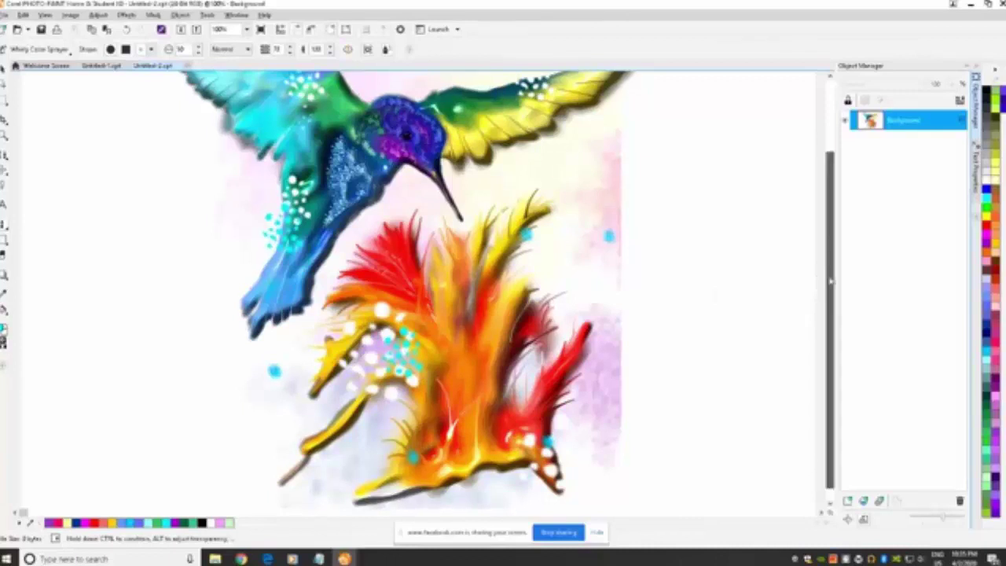
scroll(796, 308, up, 2)
click(307, 125)
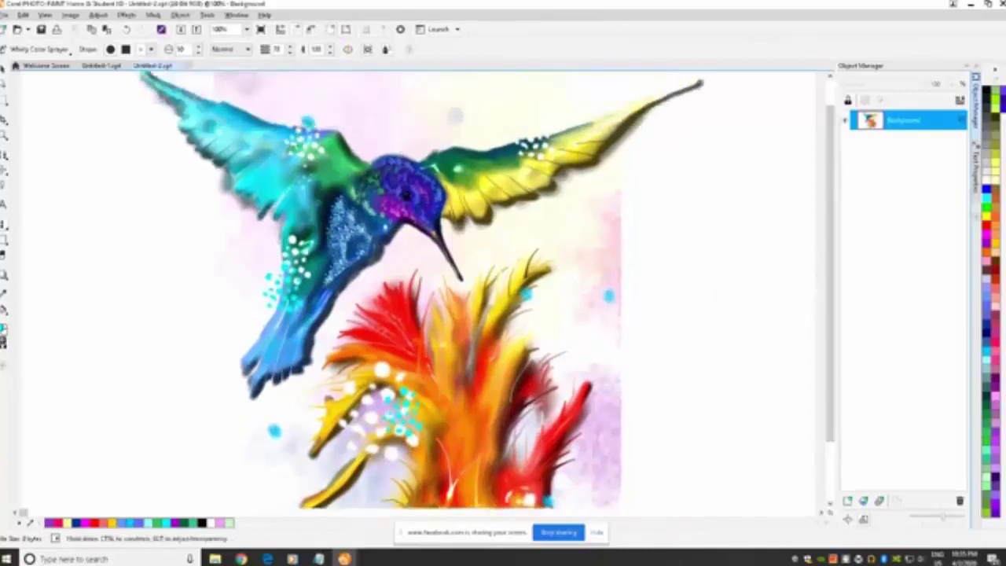
click(206, 184)
click(152, 48)
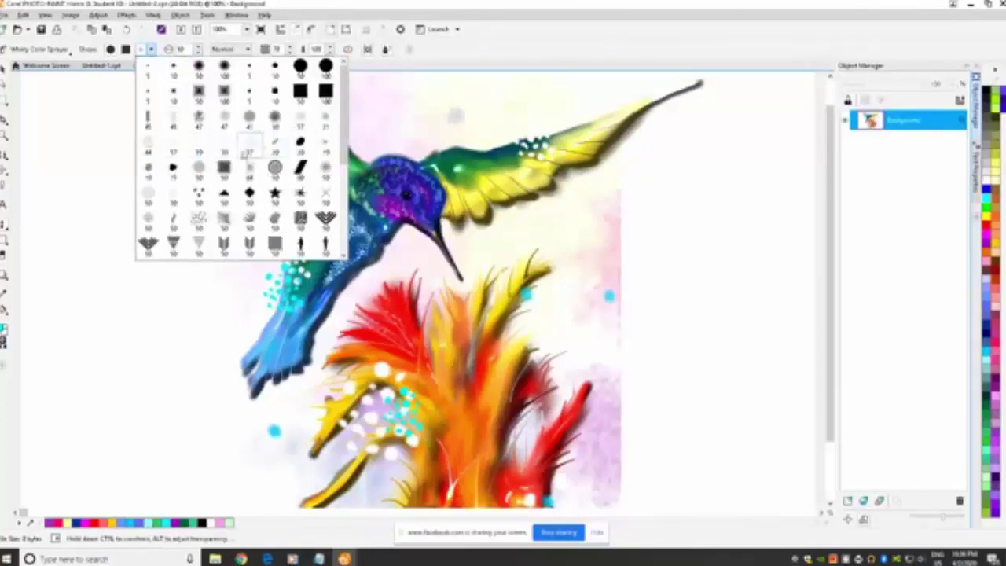
With a size-46 spray tip in red, speckle the wings, body and beside the flower
click(149, 148)
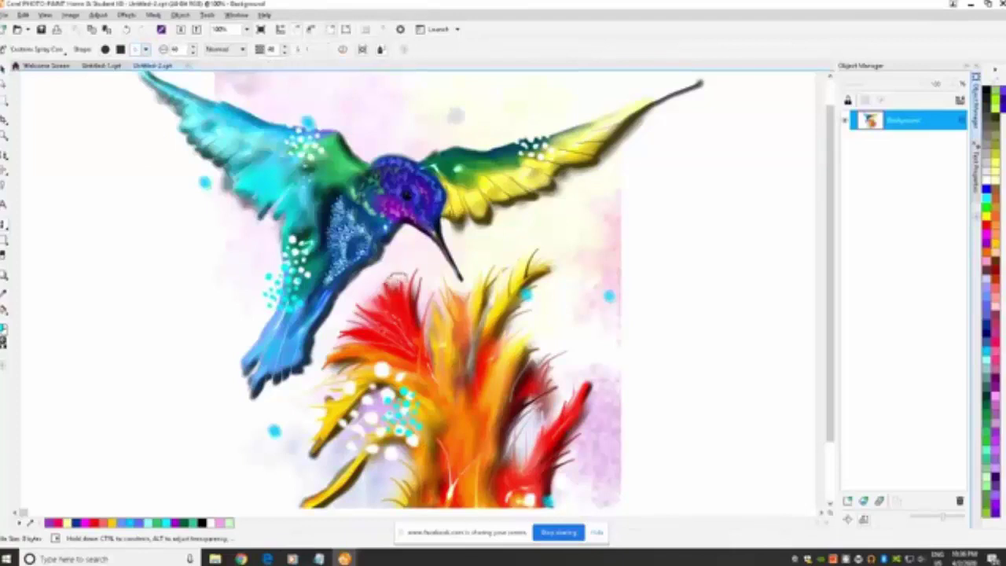
click(407, 277)
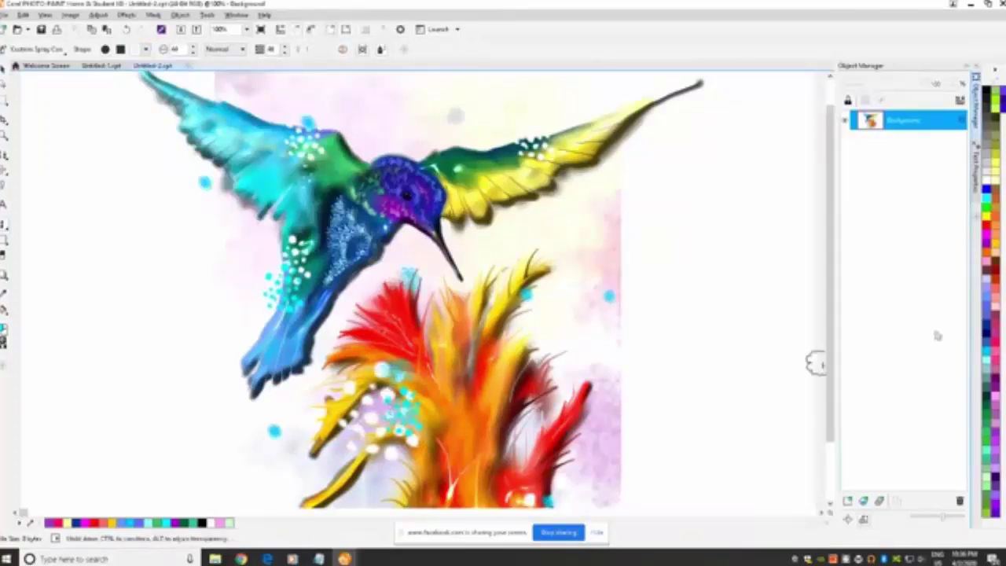
click(987, 230)
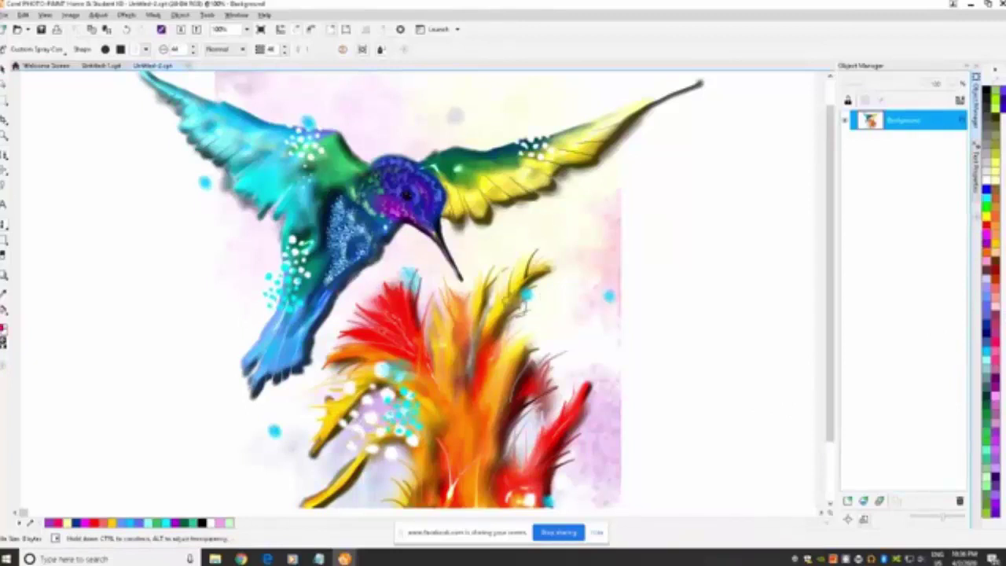
drag(495, 301, 491, 323)
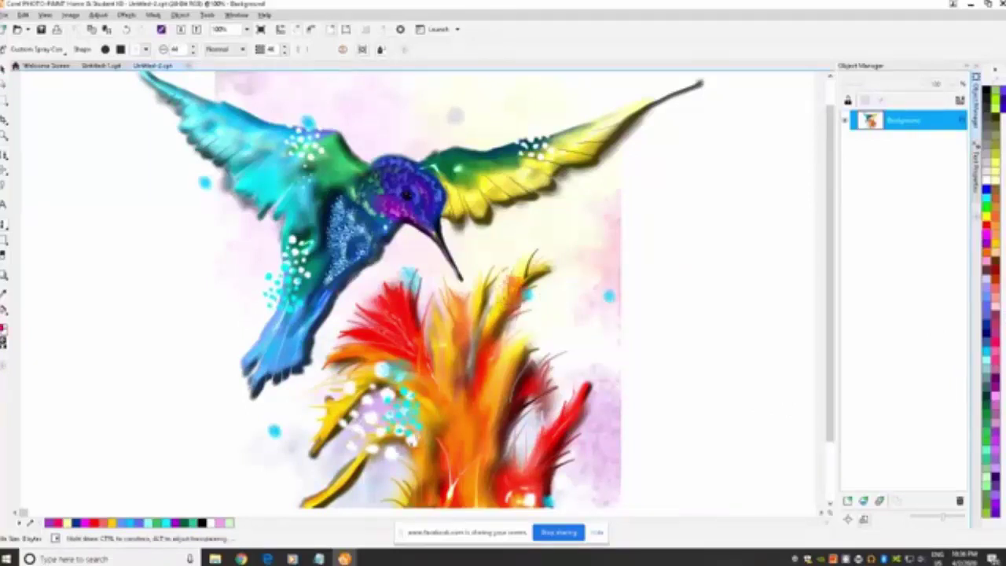
drag(277, 271, 285, 284)
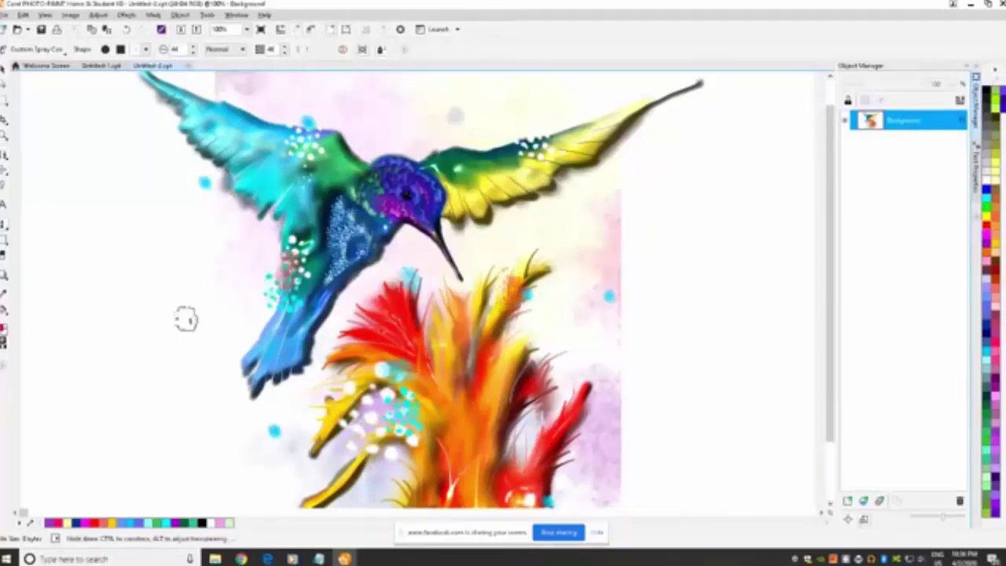
drag(260, 160, 265, 170)
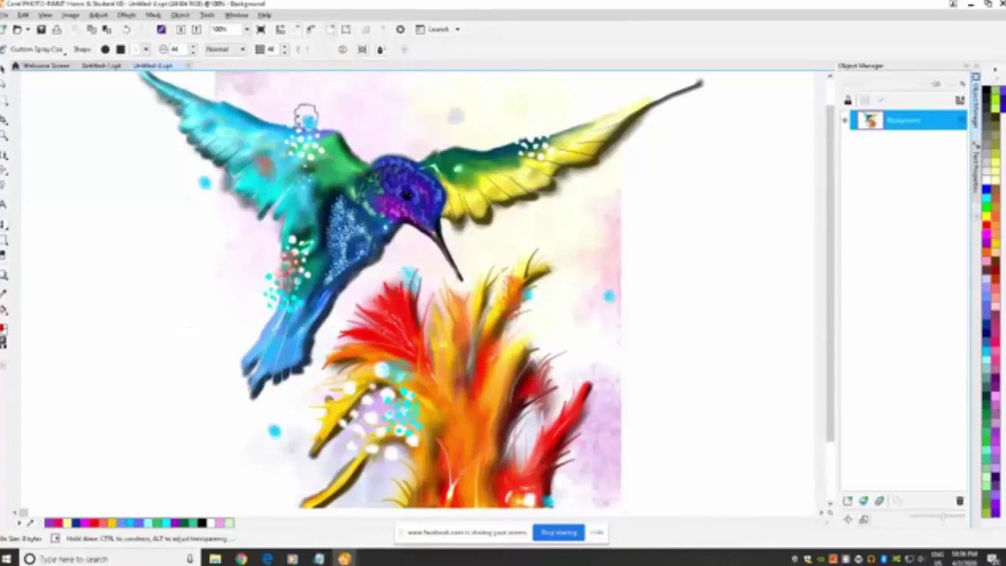
drag(306, 116, 301, 151)
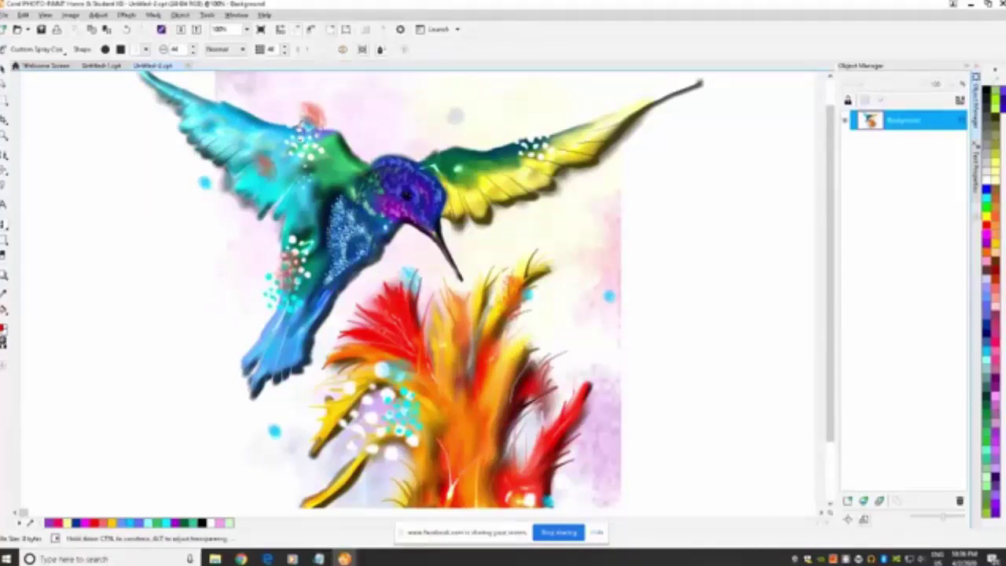
click(574, 281)
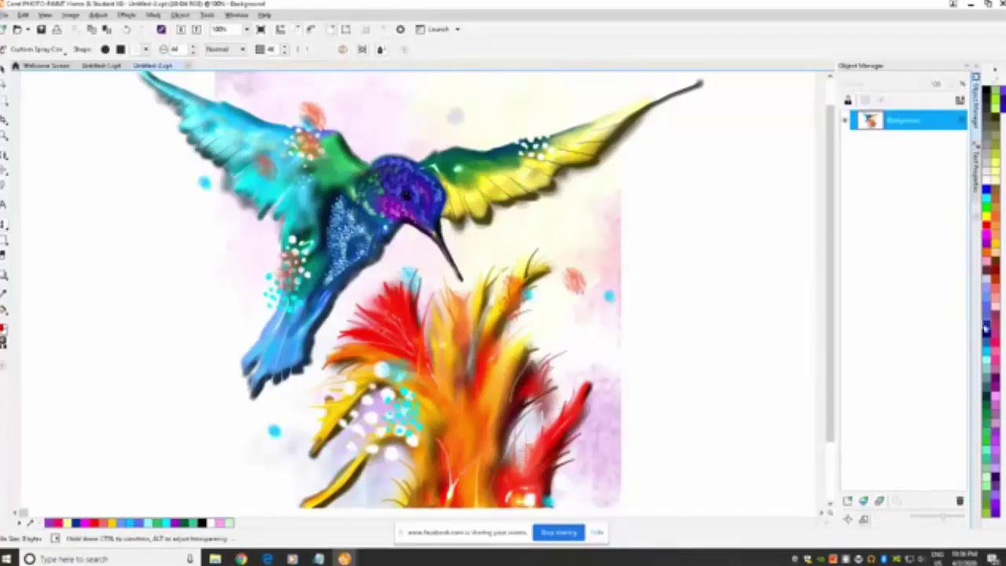
Spray two dark navy strokes into the lower flowers
drag(400, 470, 411, 496)
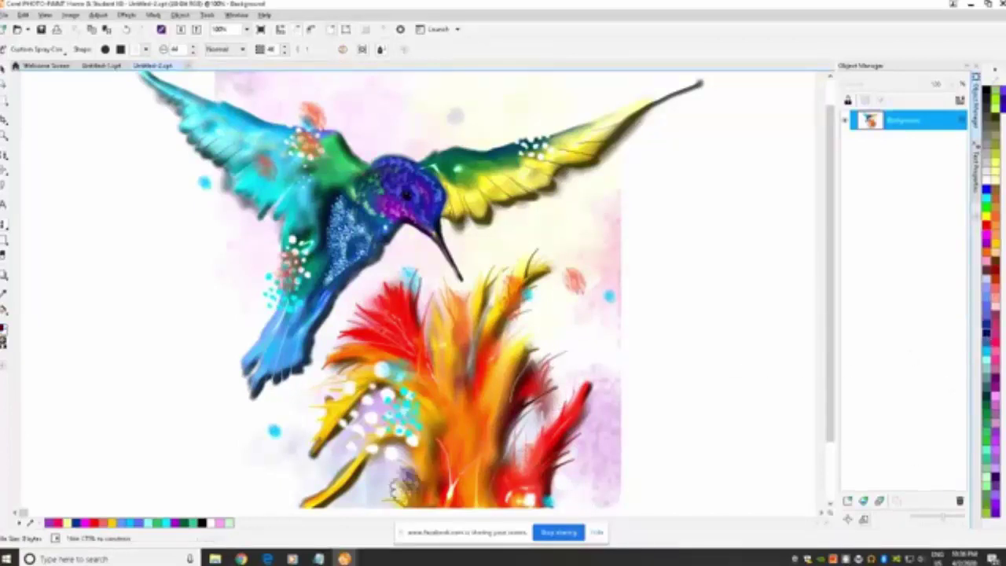
drag(358, 472, 334, 448)
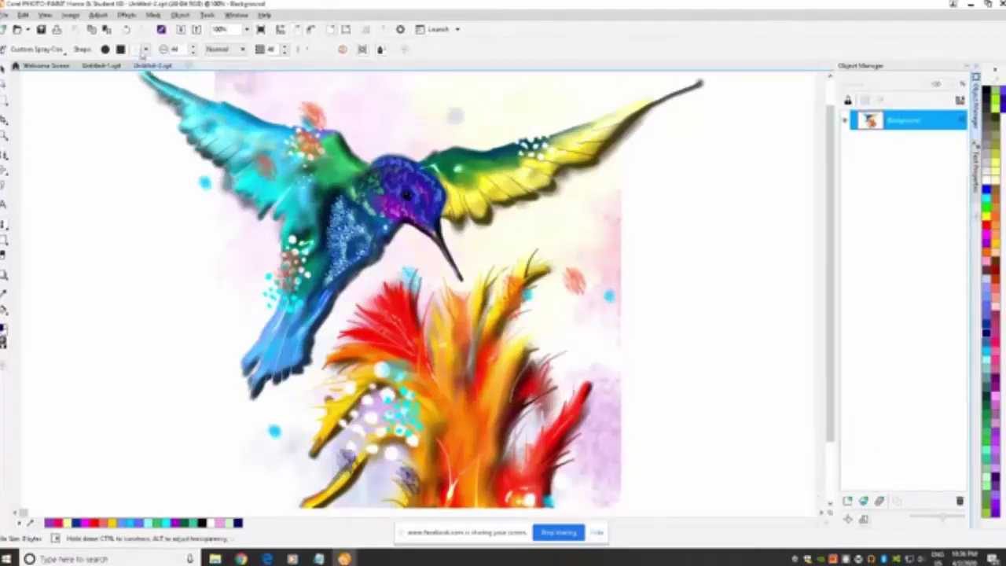
click(146, 48)
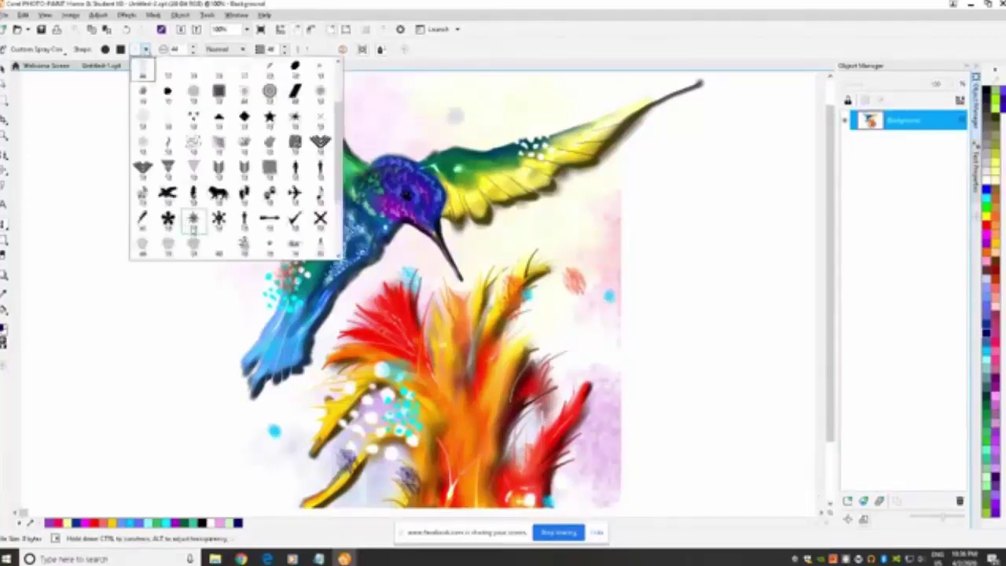
drag(338, 153, 338, 201)
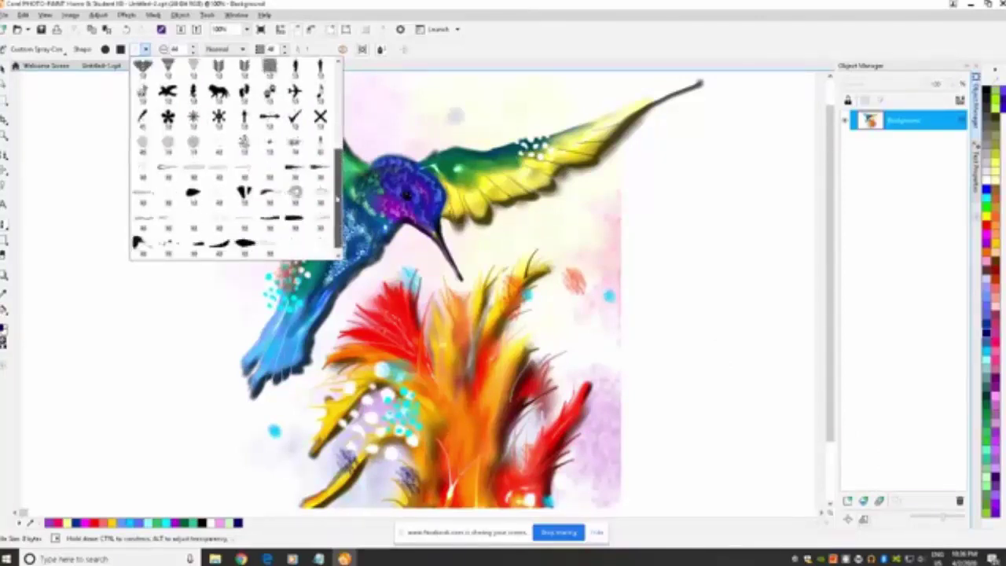
click(214, 147)
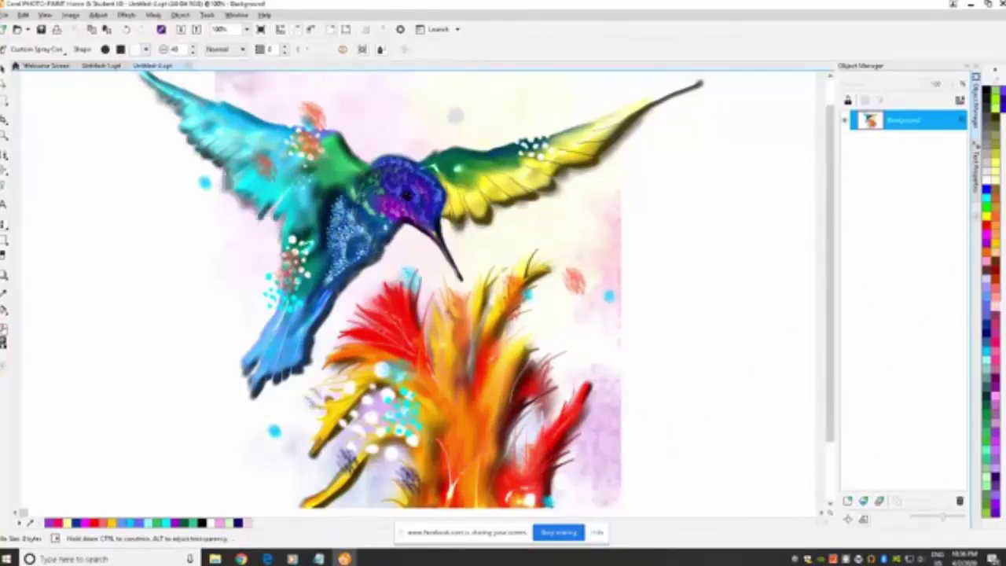
Browse the brush tips again and bring up the brush category list
click(146, 49)
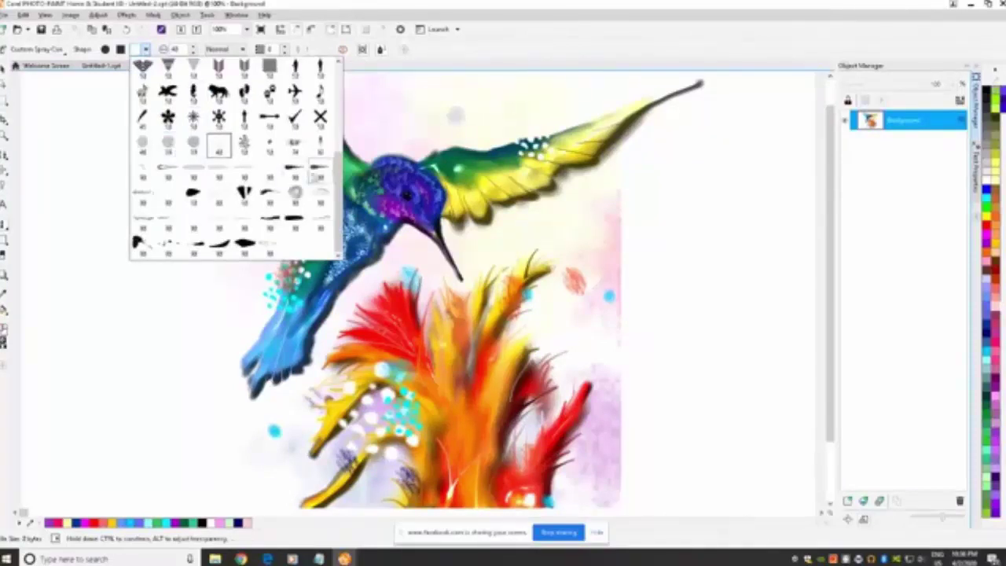
scroll(338, 189, up, 5)
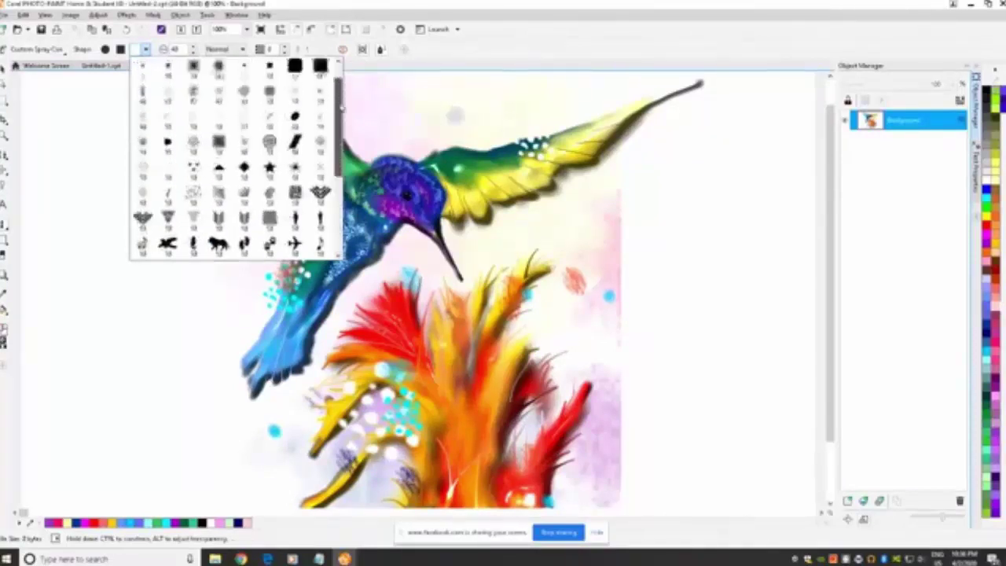
scroll(338, 188, up, 2)
click(66, 55)
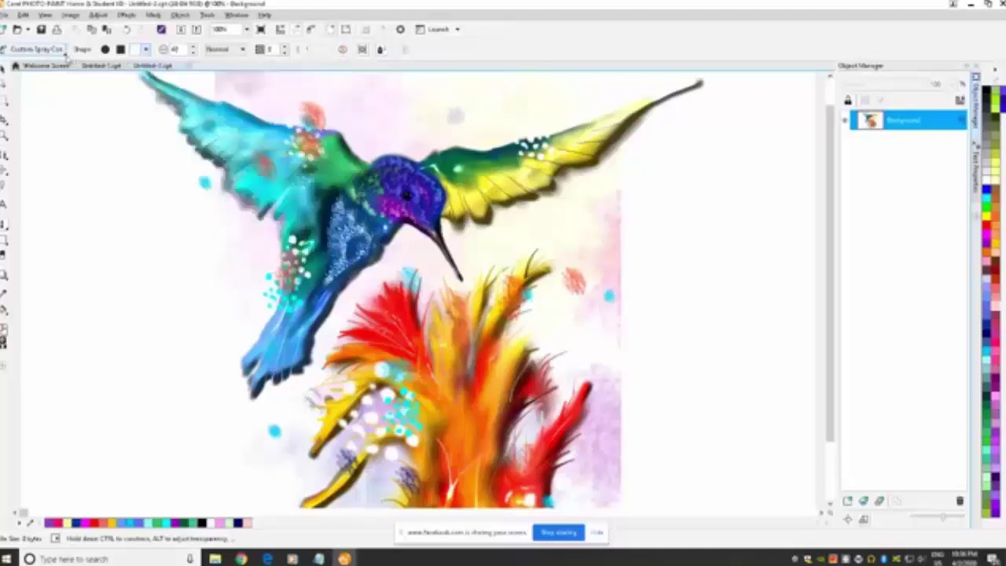
click(66, 55)
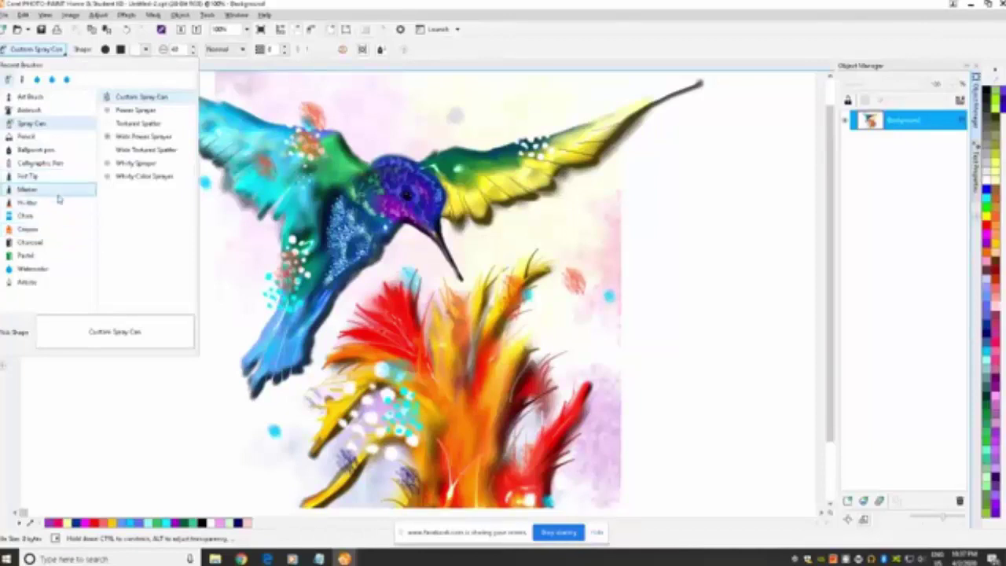
Select the Impressionism brush from the Artistic category
click(29, 281)
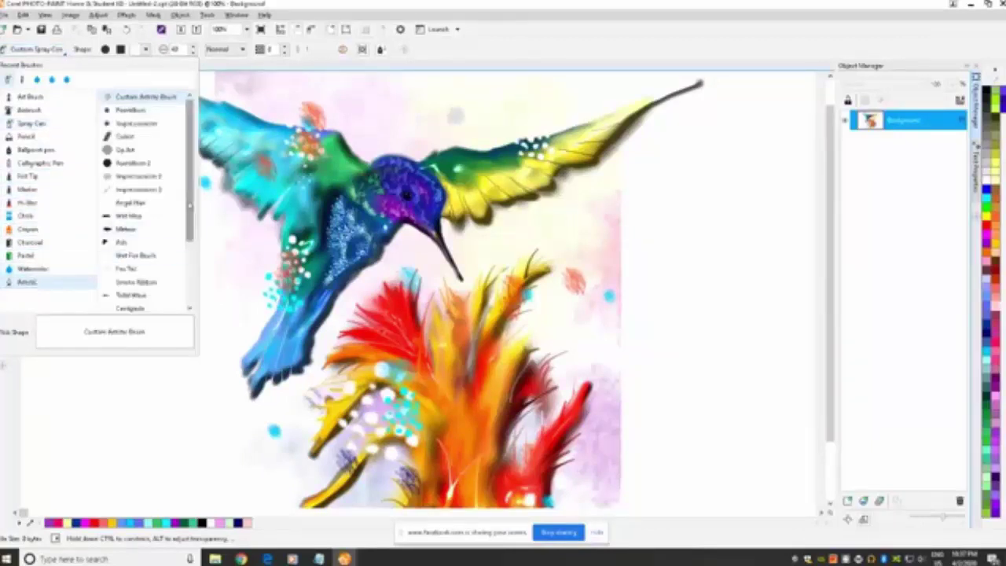
mouse_move(196, 185)
mouse_down()
mouse_move(191, 260)
mouse_move(193, 210)
mouse_up()
click(135, 123)
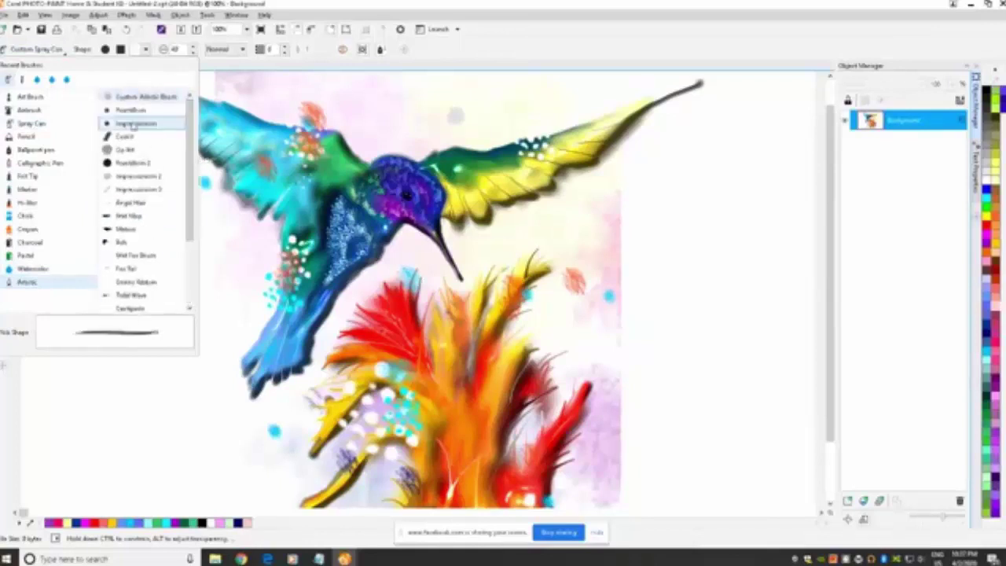
click(135, 123)
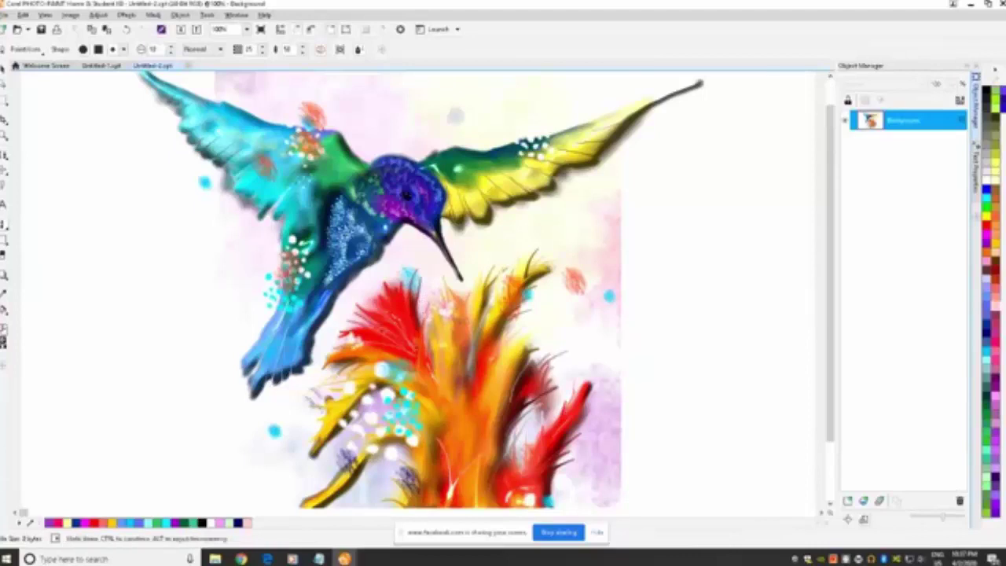
Dab pink, blue and purple confetti dots on the chest, left wing and flower's lower edge
drag(284, 235, 296, 250)
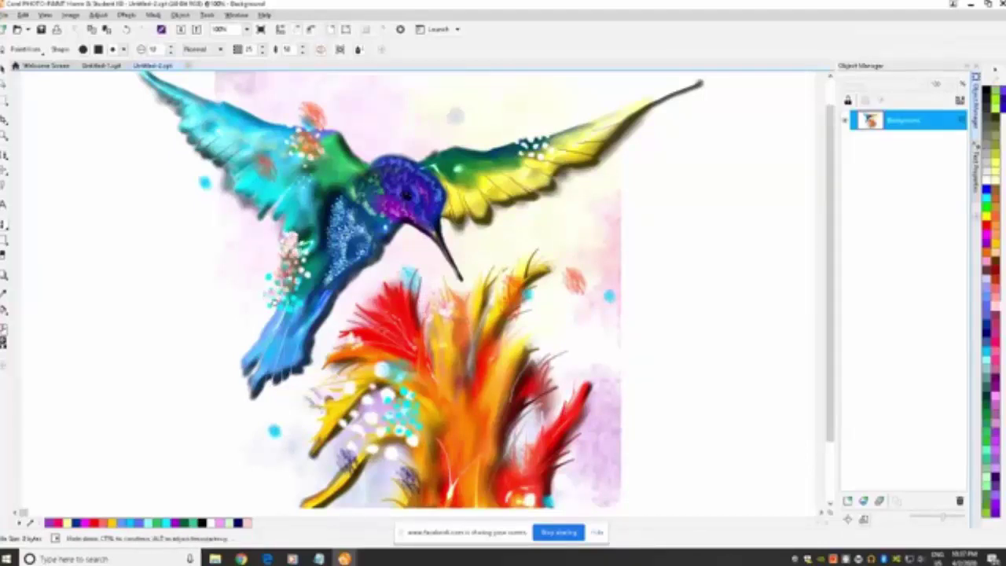
click(263, 157)
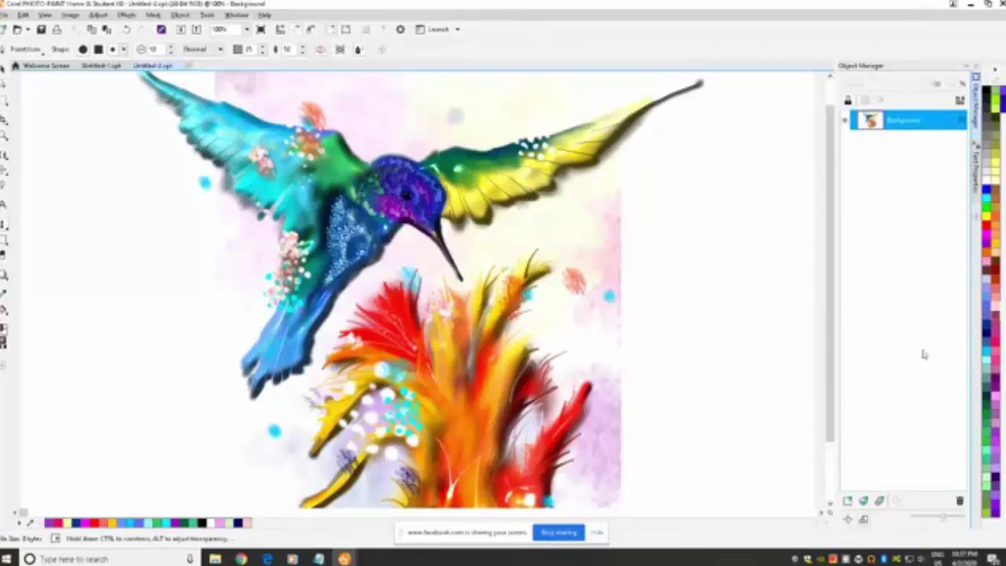
drag(538, 338, 541, 360)
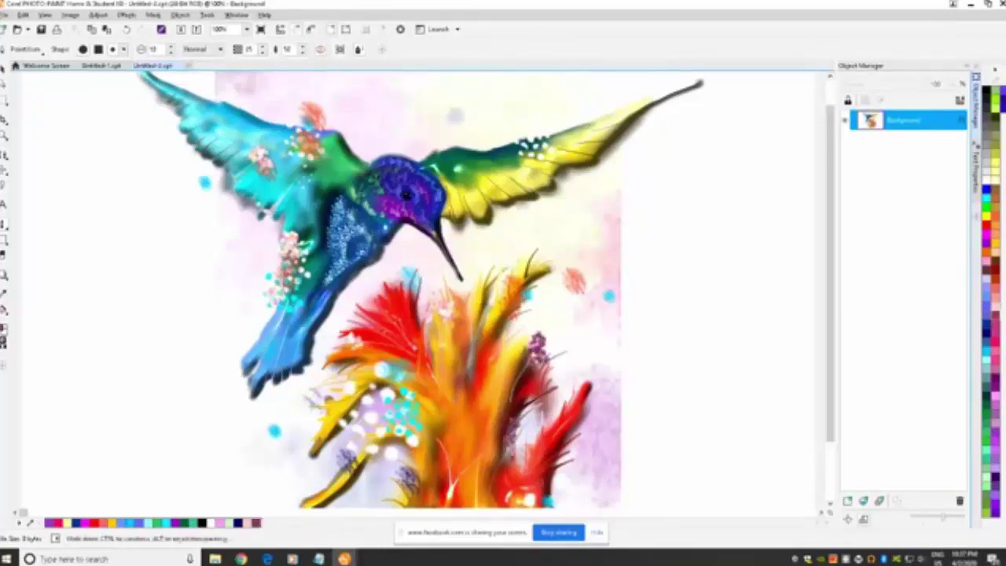
scroll(472, 291, down, 2)
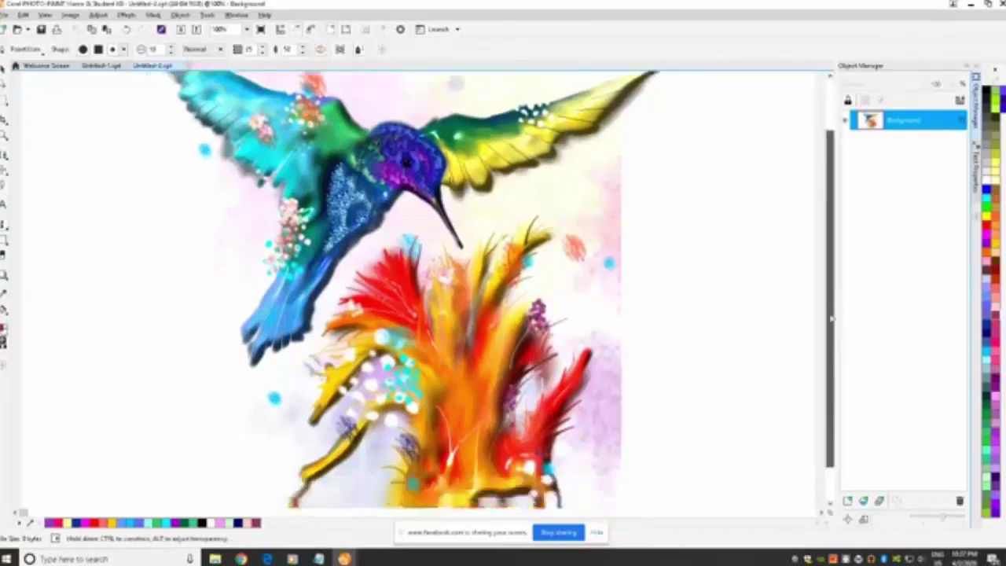
drag(464, 469, 389, 452)
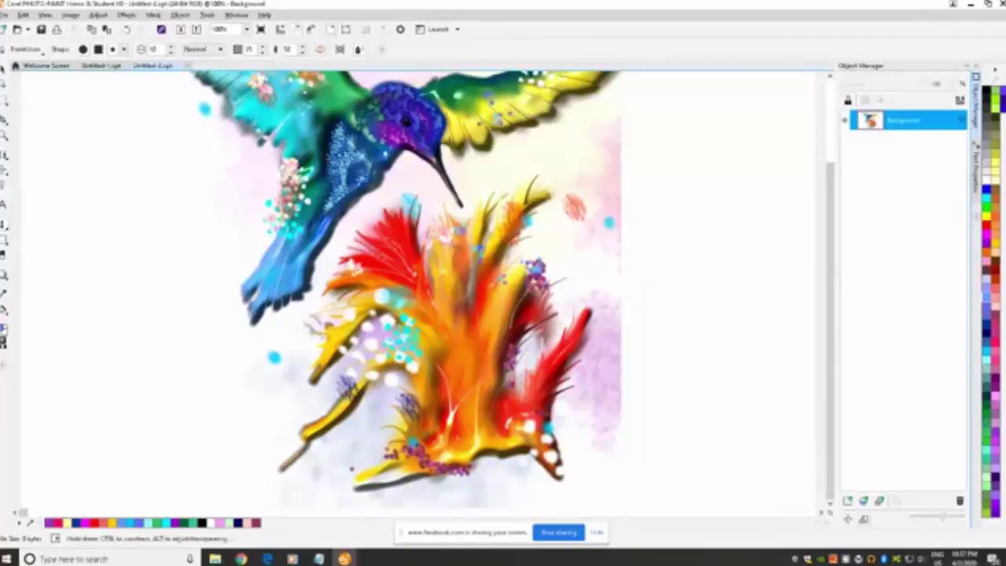
scroll(838, 252, up, 2)
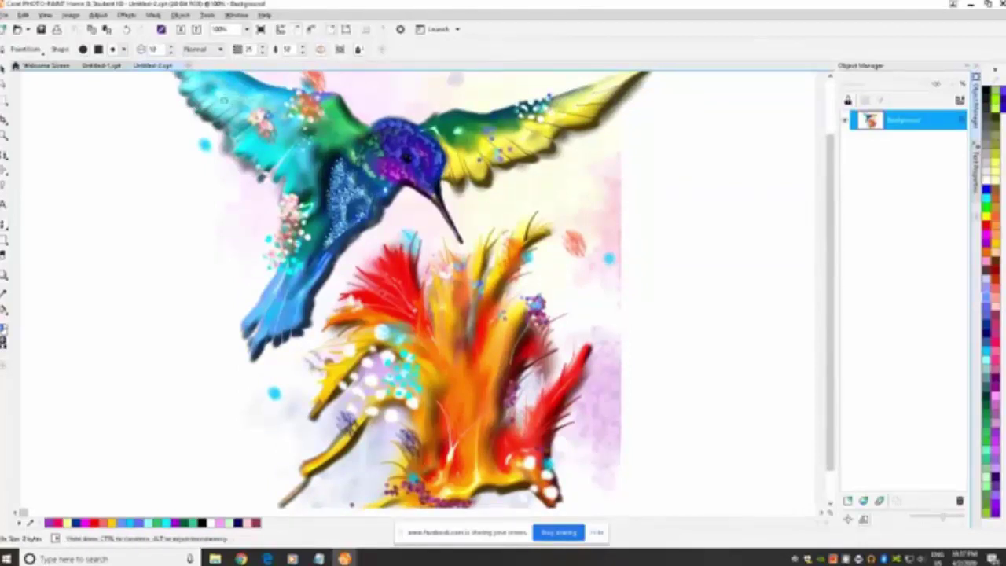
click(197, 124)
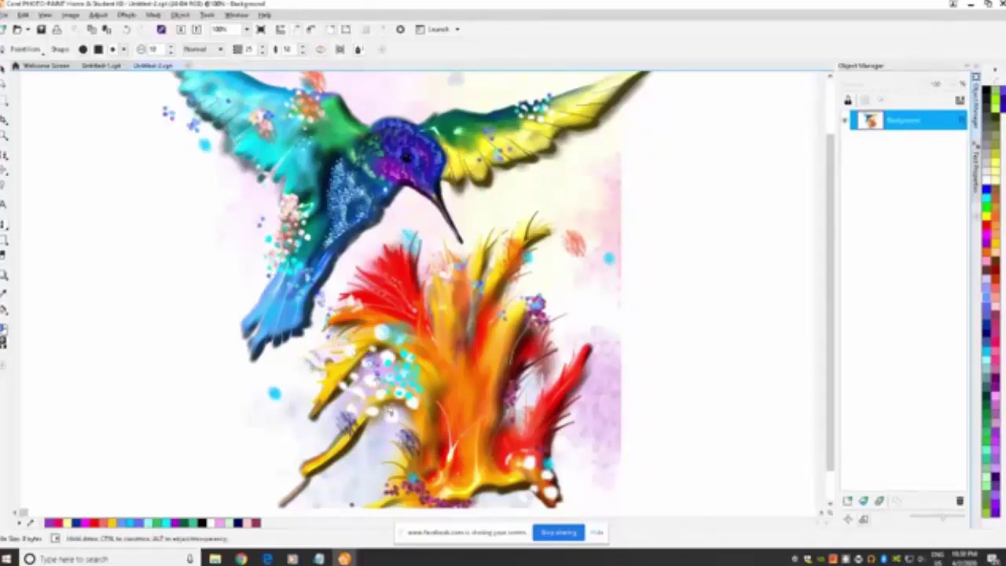
drag(389, 411, 388, 424)
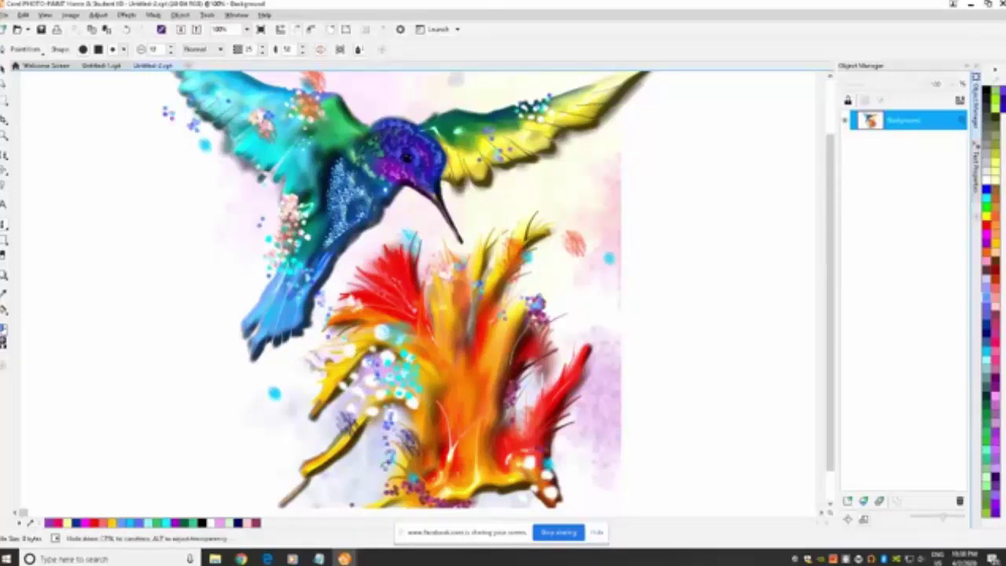
scroll(832, 334, up, 2)
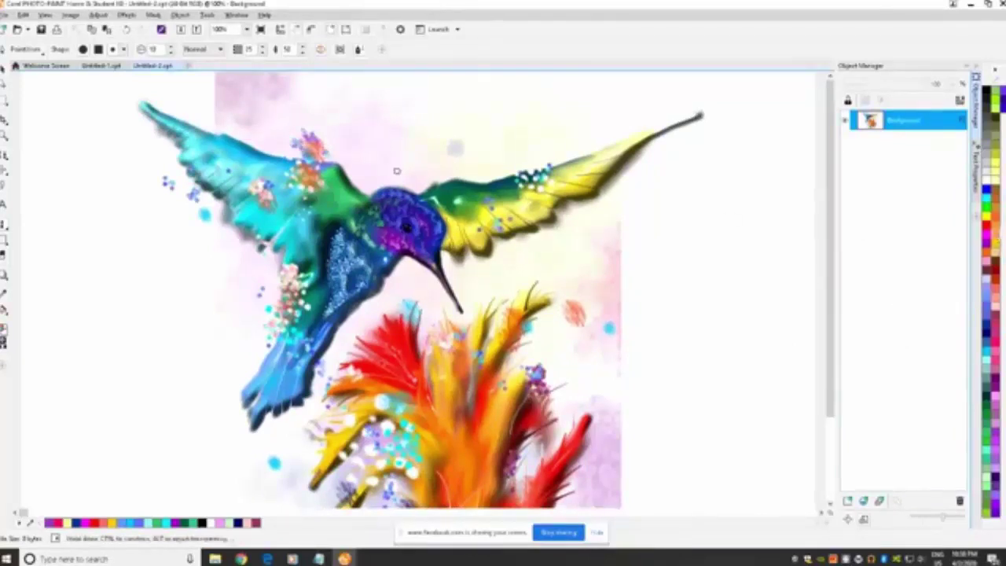
Sprinkle orange-pink dots along both wing edges, then white sparkle dots across the green wing
mouse_move(346, 143)
mouse_down()
mouse_move(348, 154)
mouse_move(252, 140)
mouse_up()
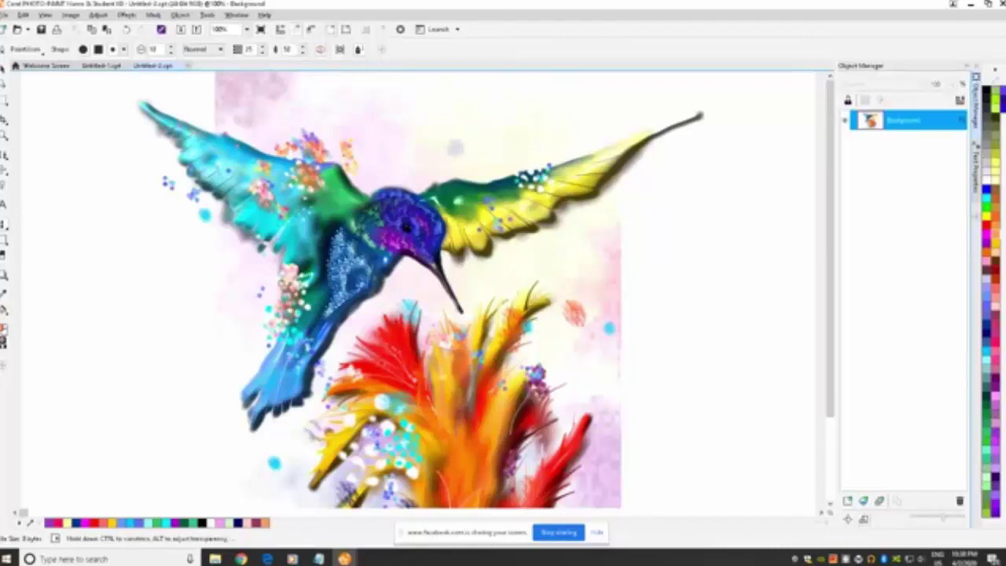
drag(260, 250, 239, 241)
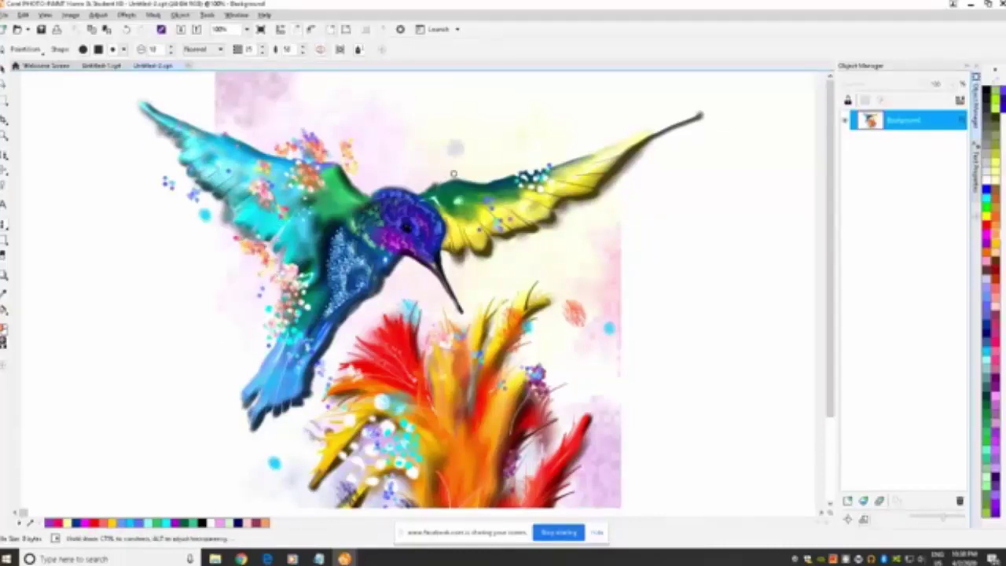
drag(450, 173, 433, 166)
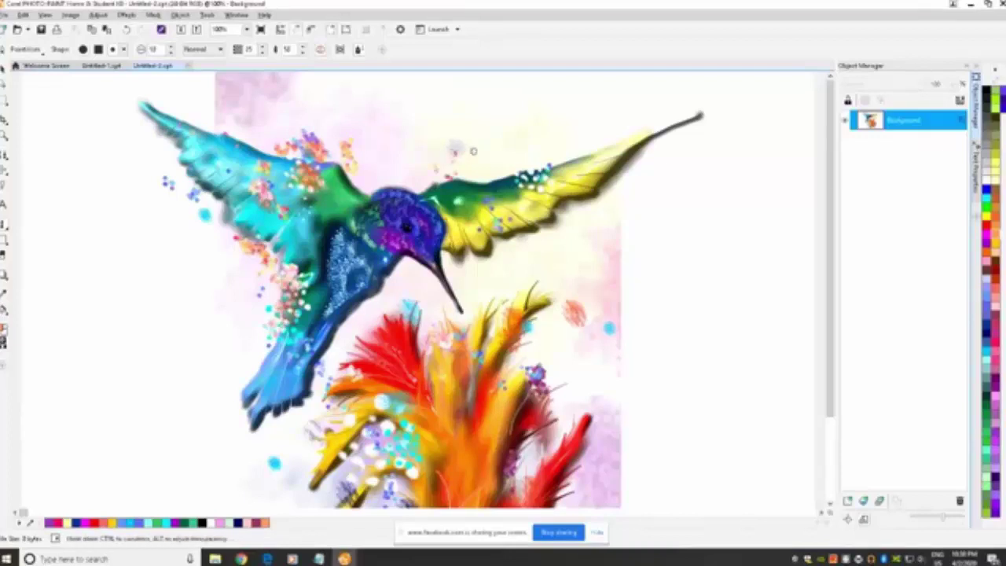
drag(498, 226, 477, 230)
drag(519, 258, 497, 329)
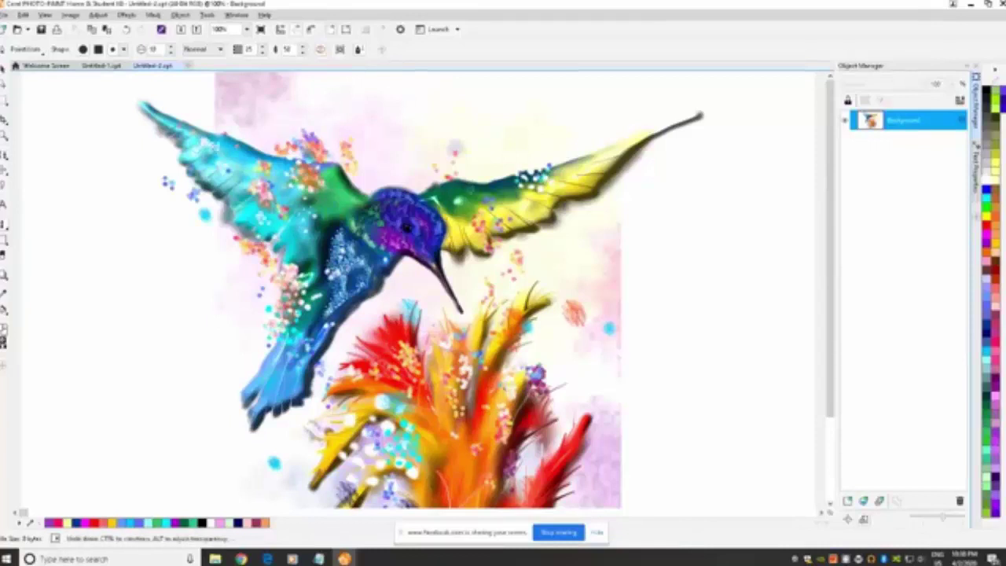
drag(470, 189, 445, 190)
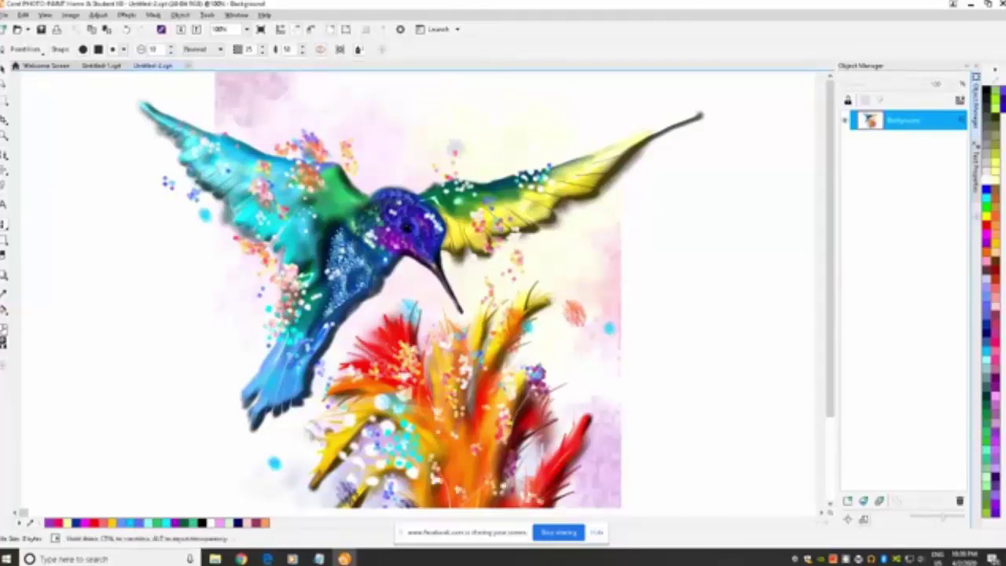
Dab white and yellow sparkles over the flower petals and along its yellow stem
scroll(832, 291, down, 3)
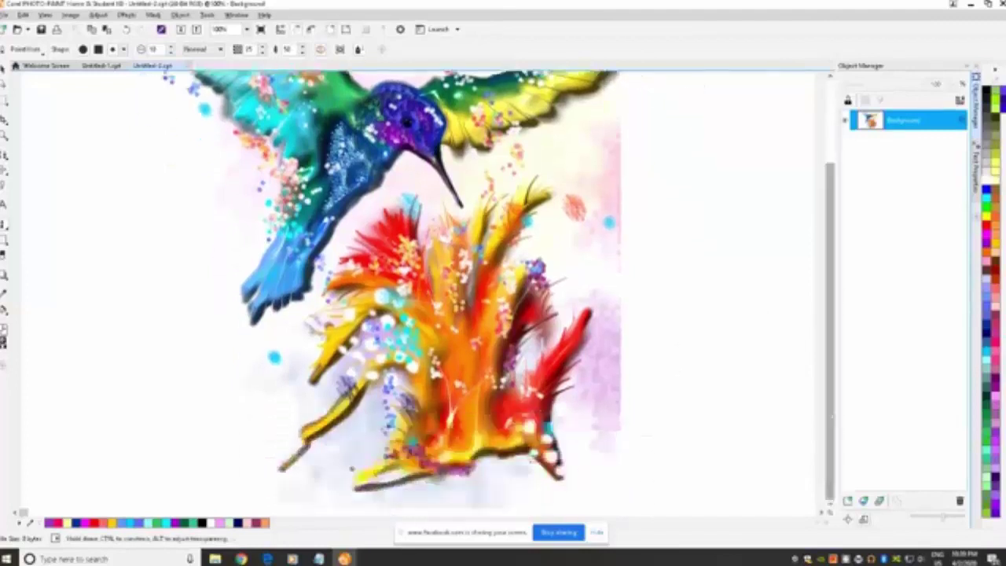
mouse_move(464, 425)
mouse_down()
mouse_move(499, 456)
mouse_move(348, 439)
mouse_move(322, 420)
mouse_up()
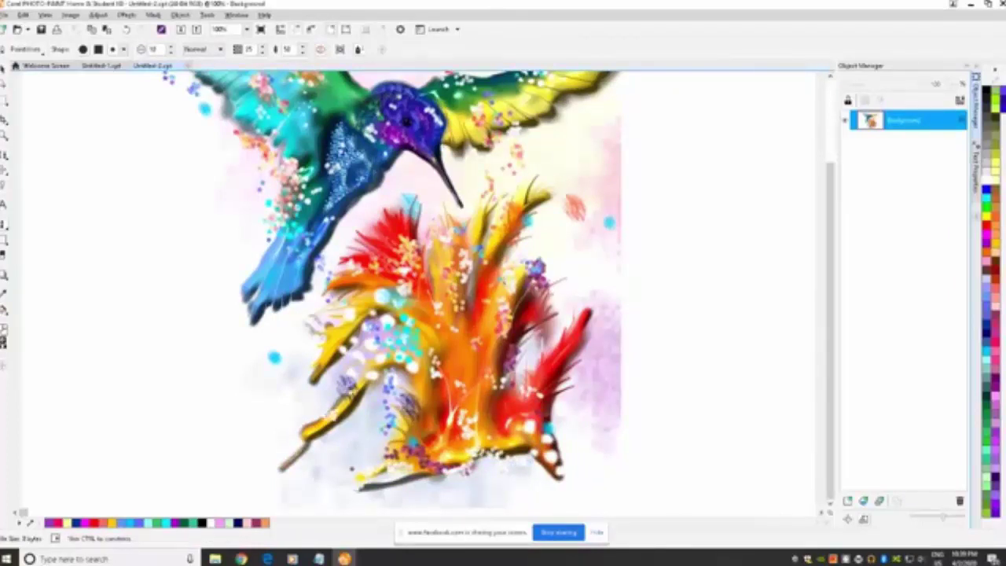
drag(349, 382, 287, 446)
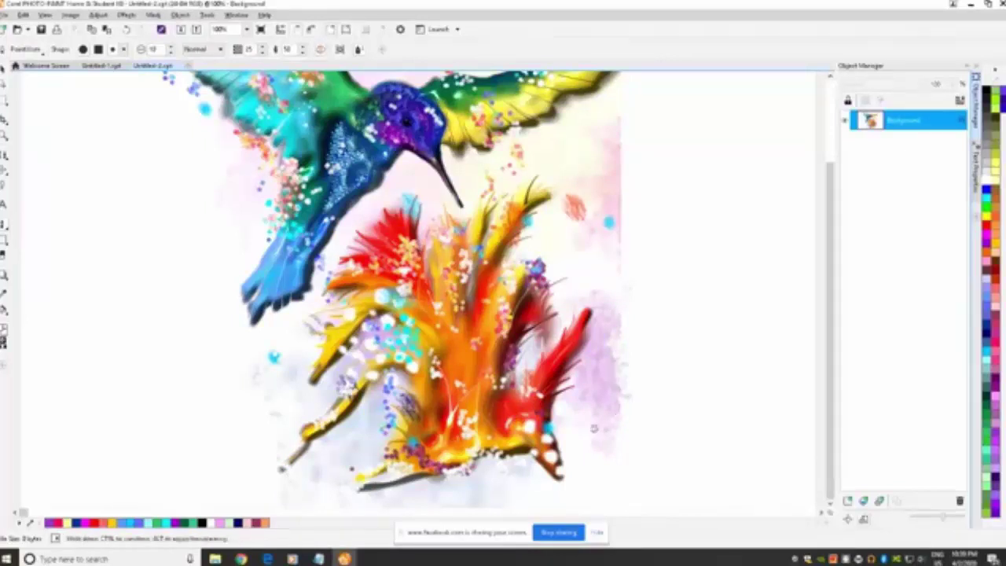
mouse_move(828, 363)
mouse_down()
mouse_move(829, 296)
mouse_move(615, 203)
mouse_up()
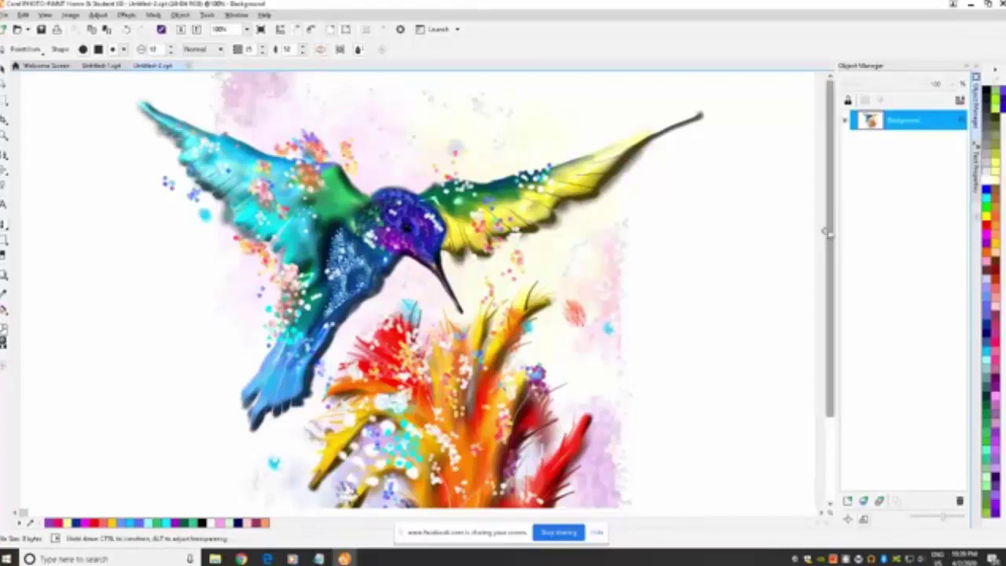
Dot dark blue down the red feather, near the lower stem and across the left wing tip
scroll(829, 234, down, 3)
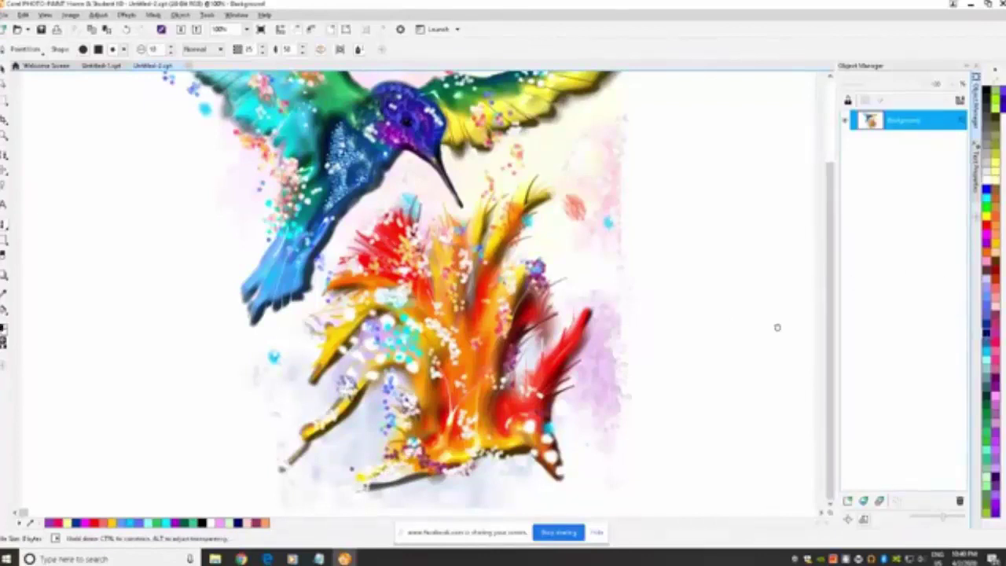
mouse_move(590, 324)
mouse_down()
mouse_move(541, 487)
mouse_move(487, 467)
mouse_move(324, 449)
mouse_move(301, 470)
mouse_up()
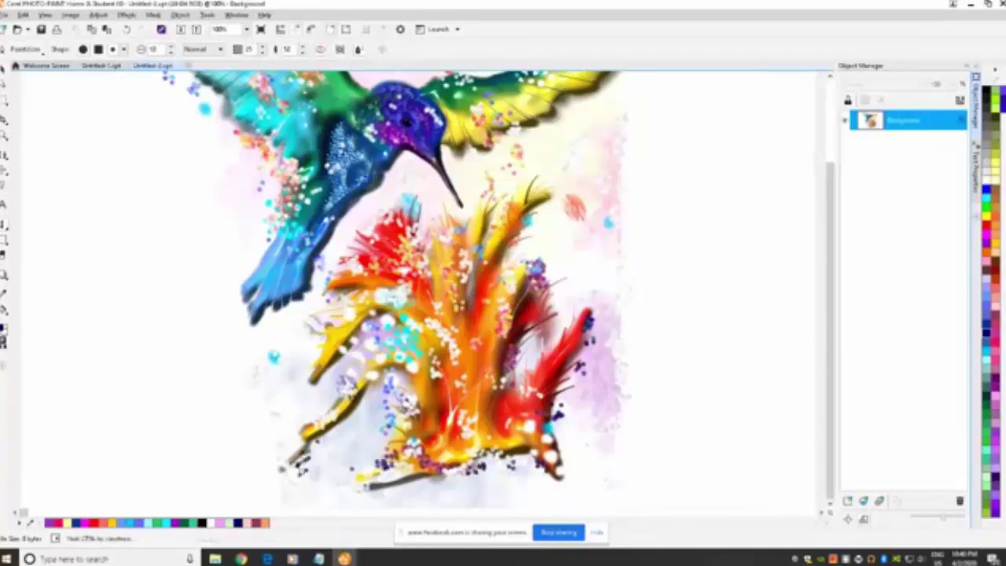
click(285, 338)
click(272, 294)
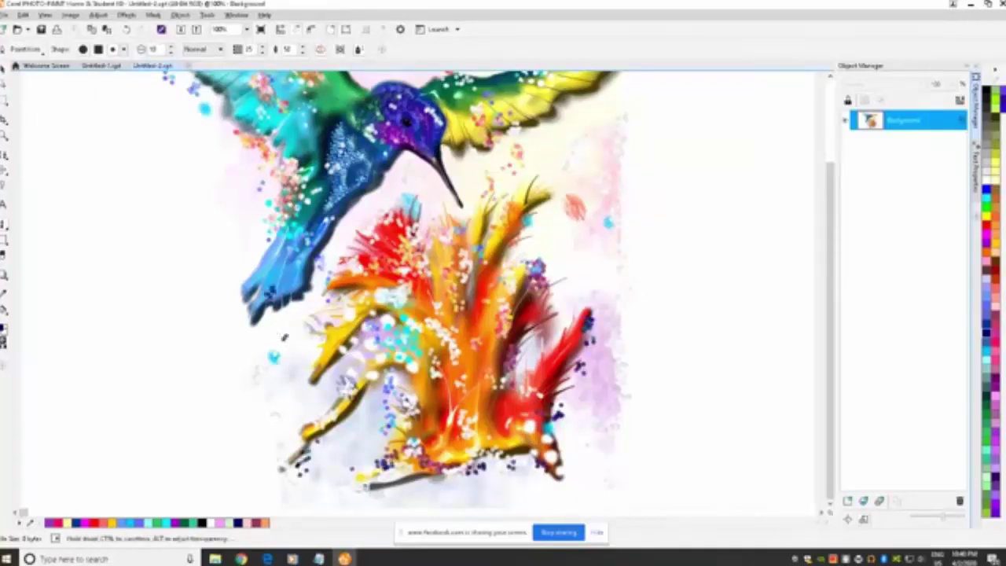
click(266, 259)
click(265, 285)
click(245, 309)
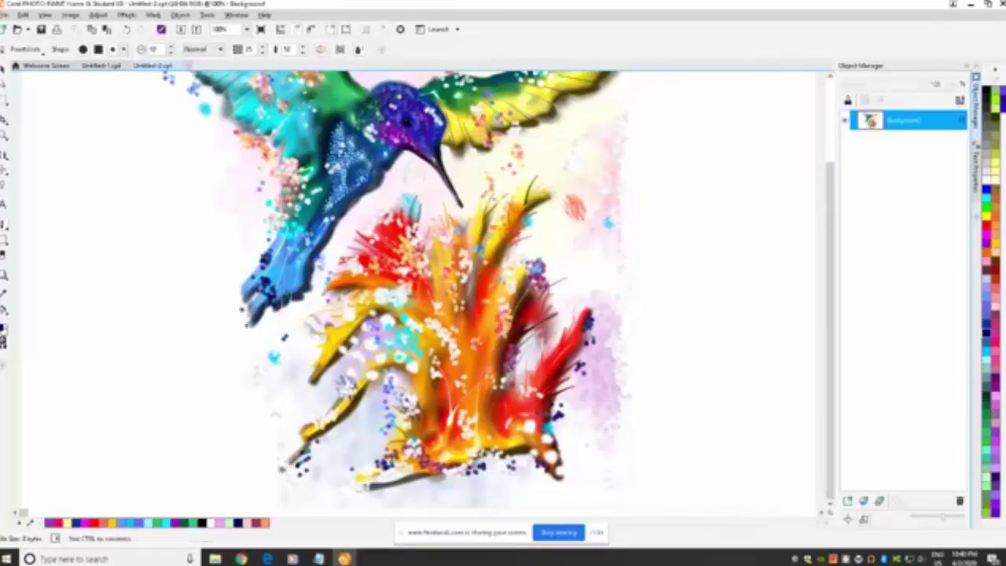
click(248, 325)
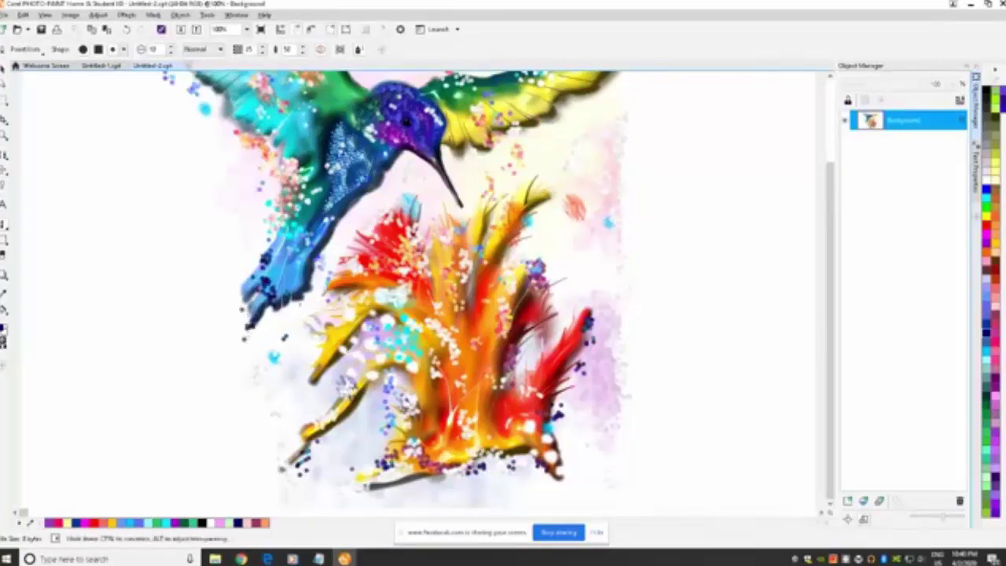
click(281, 313)
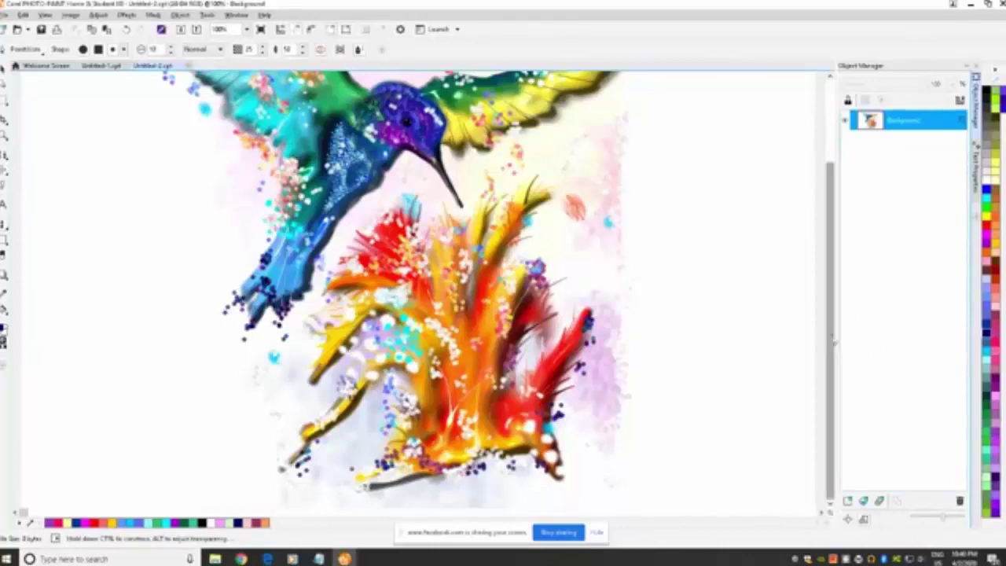
drag(832, 338, 832, 259)
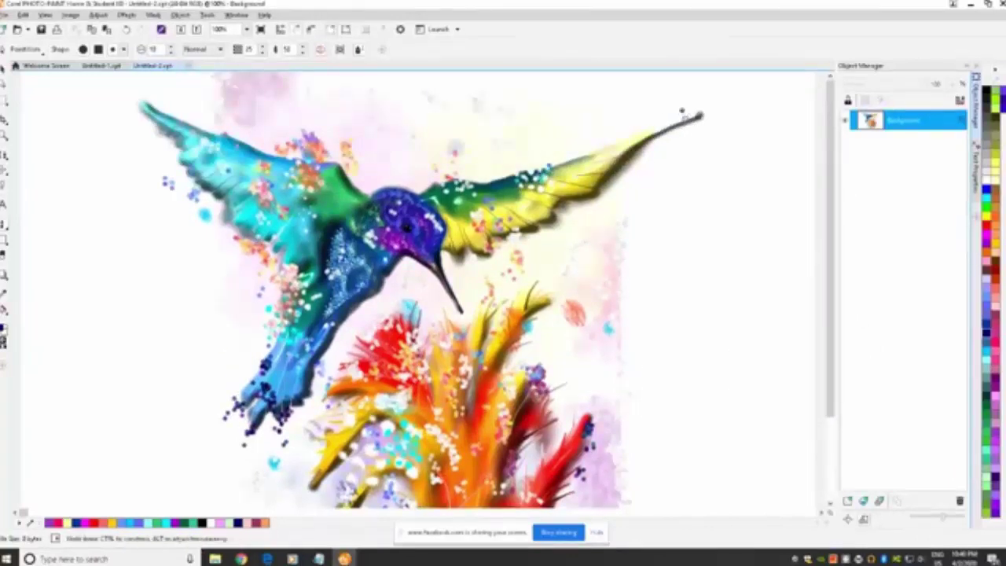
Speckle dark blue on the right wing, and green-teal dabs on the left wing and above the head
drag(682, 112, 668, 124)
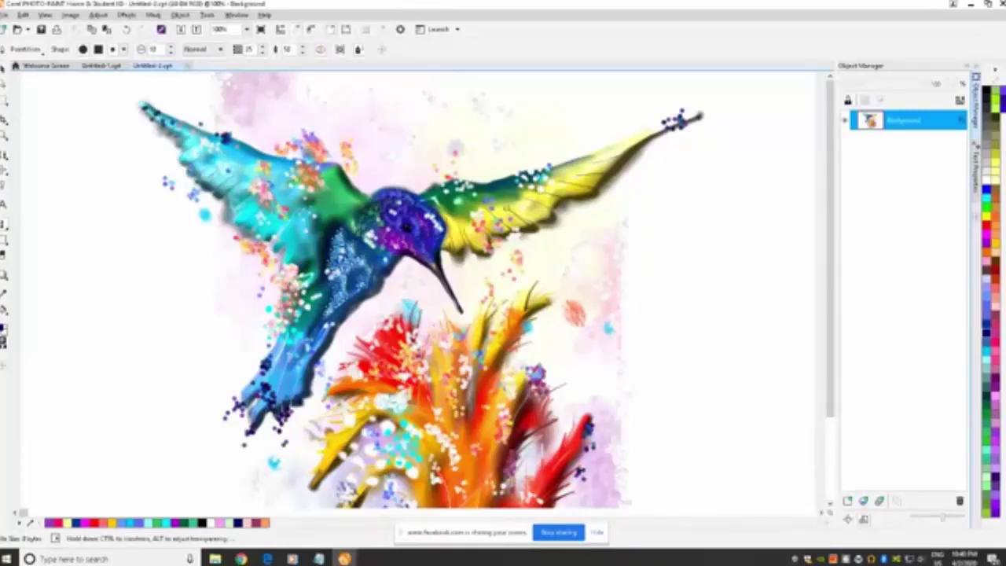
drag(510, 196, 538, 201)
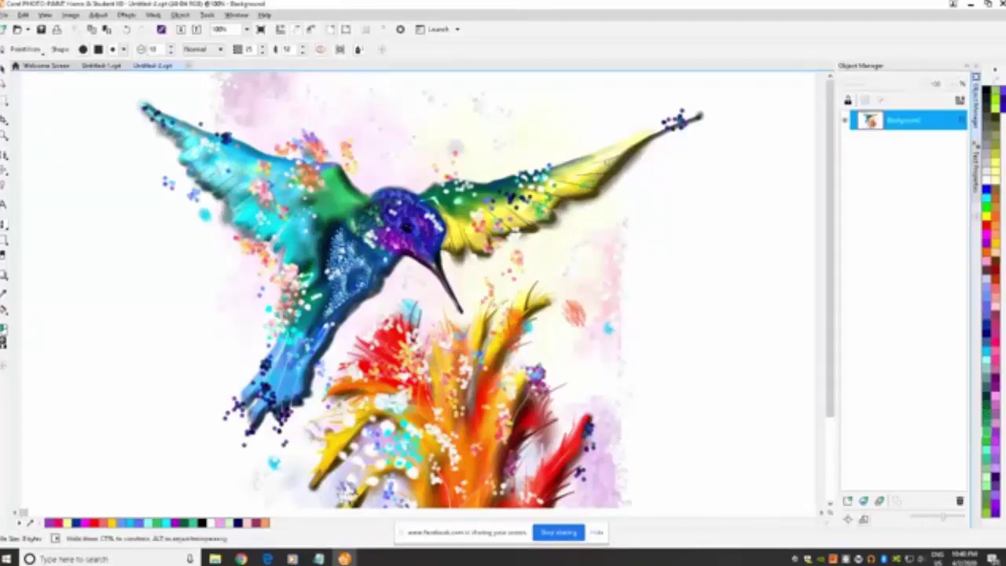
drag(236, 184, 246, 166)
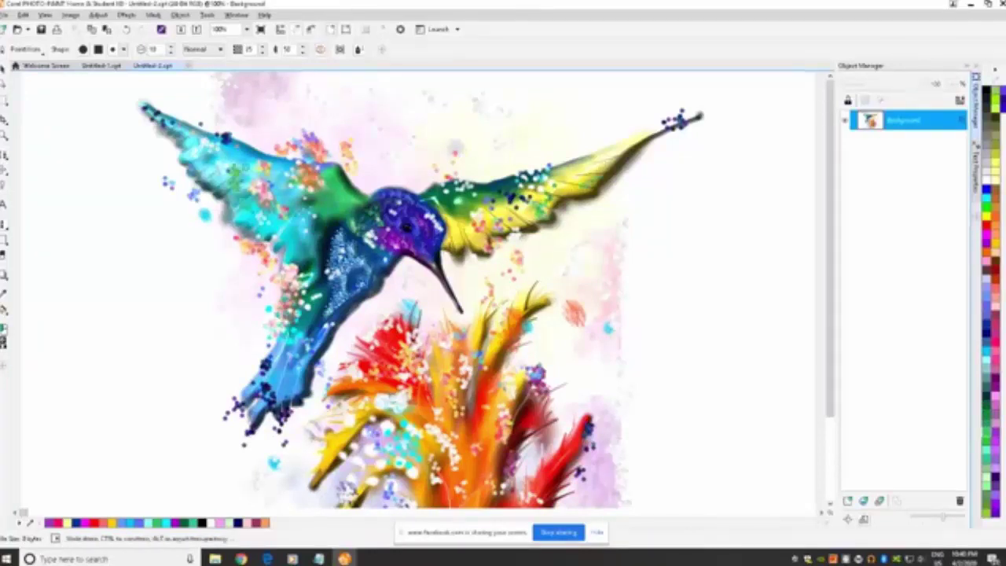
click(367, 168)
drag(357, 116, 405, 109)
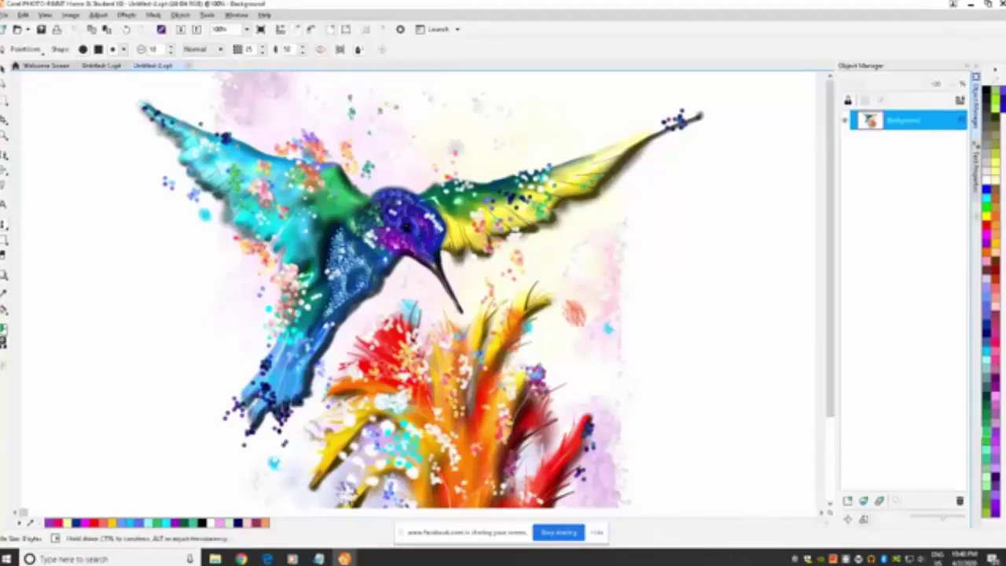
Spray green-teal and dark navy dabs around the flower's left side, lower right, base and petals
drag(392, 321, 376, 316)
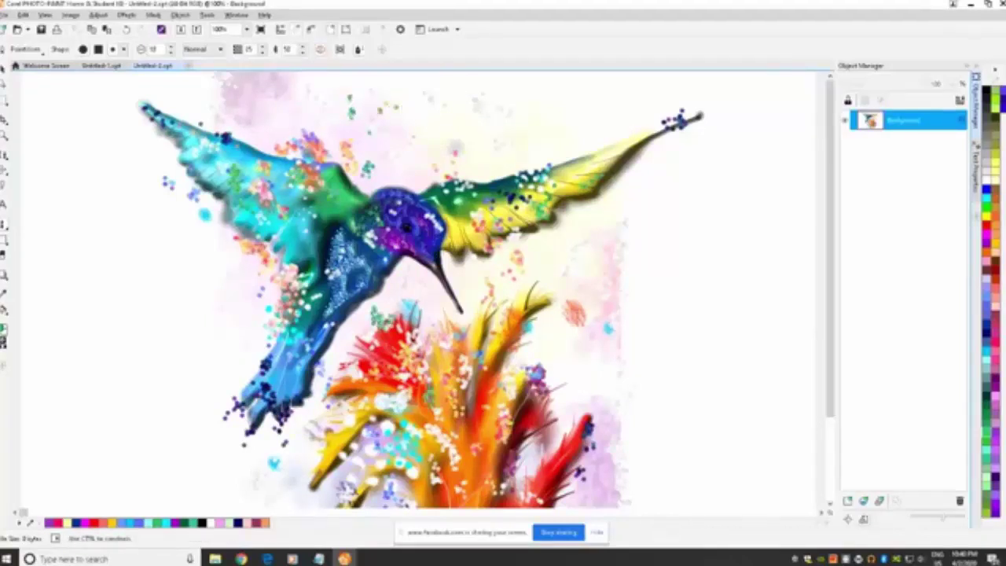
click(449, 458)
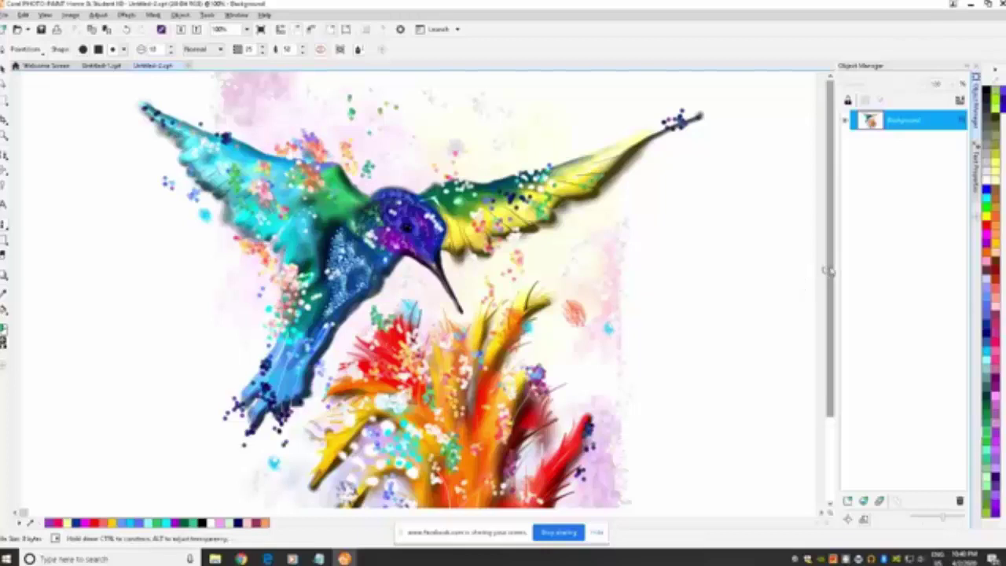
drag(826, 271, 826, 354)
mouse_move(518, 450)
mouse_down()
mouse_move(392, 471)
mouse_move(358, 460)
mouse_up()
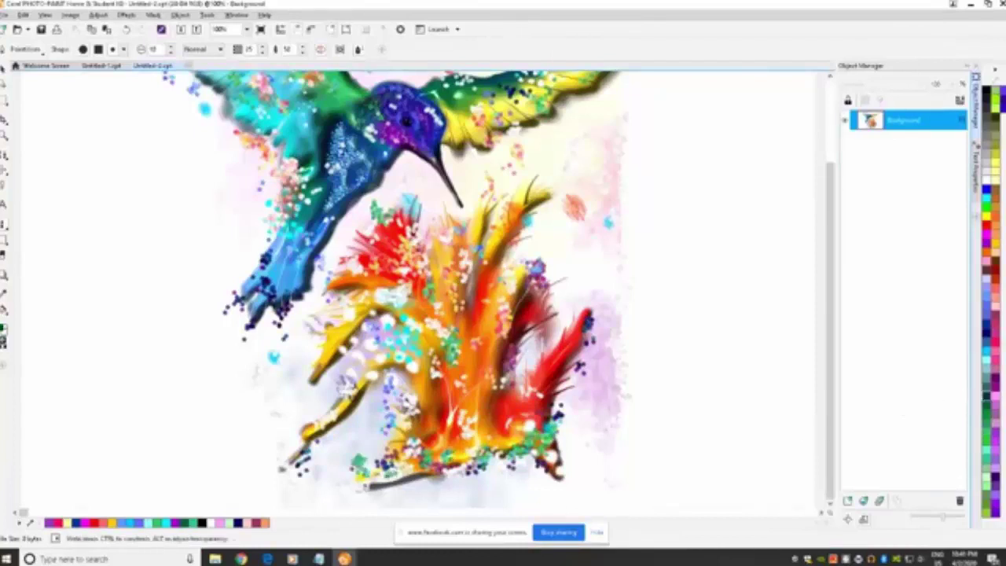
mouse_move(409, 481)
mouse_down()
mouse_move(378, 478)
mouse_move(365, 464)
mouse_move(374, 449)
mouse_move(394, 475)
mouse_move(410, 476)
mouse_move(449, 440)
mouse_move(433, 469)
mouse_move(466, 467)
mouse_move(476, 442)
mouse_move(491, 459)
mouse_move(558, 452)
mouse_move(583, 425)
mouse_move(547, 463)
mouse_up()
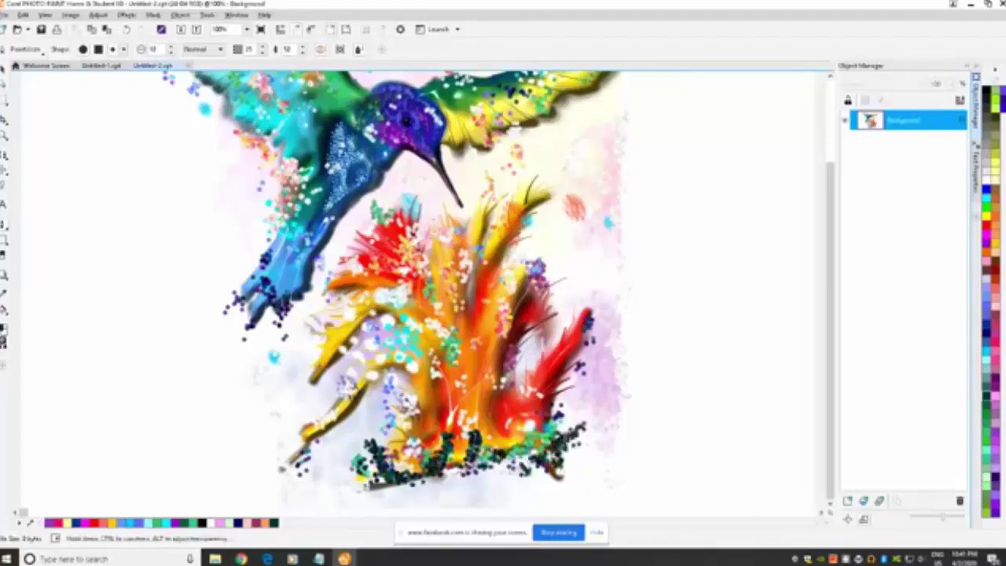
mouse_move(516, 386)
mouse_down()
mouse_move(520, 366)
mouse_move(552, 346)
mouse_up()
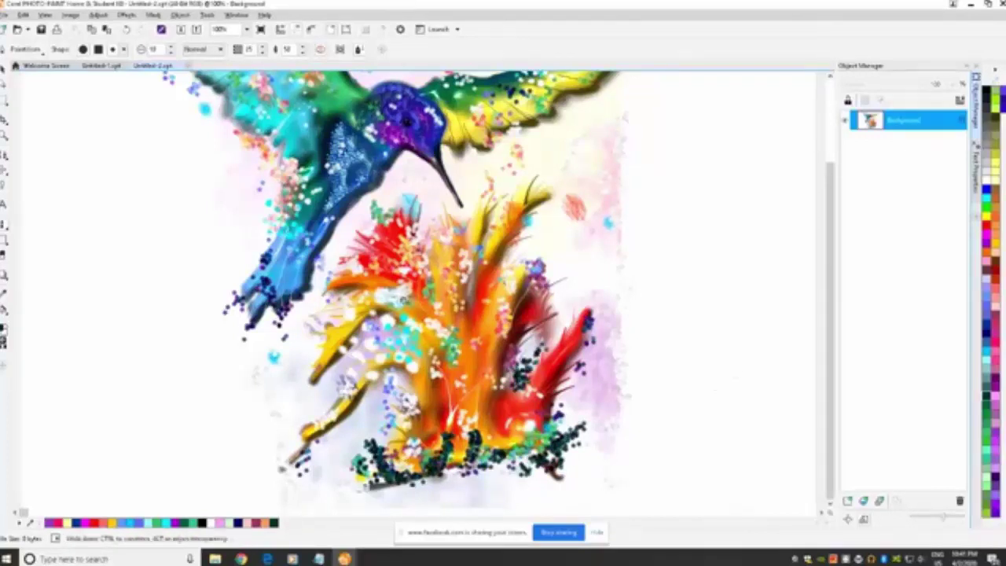
mouse_move(402, 299)
mouse_down()
mouse_move(422, 323)
mouse_move(419, 351)
mouse_move(441, 340)
mouse_up()
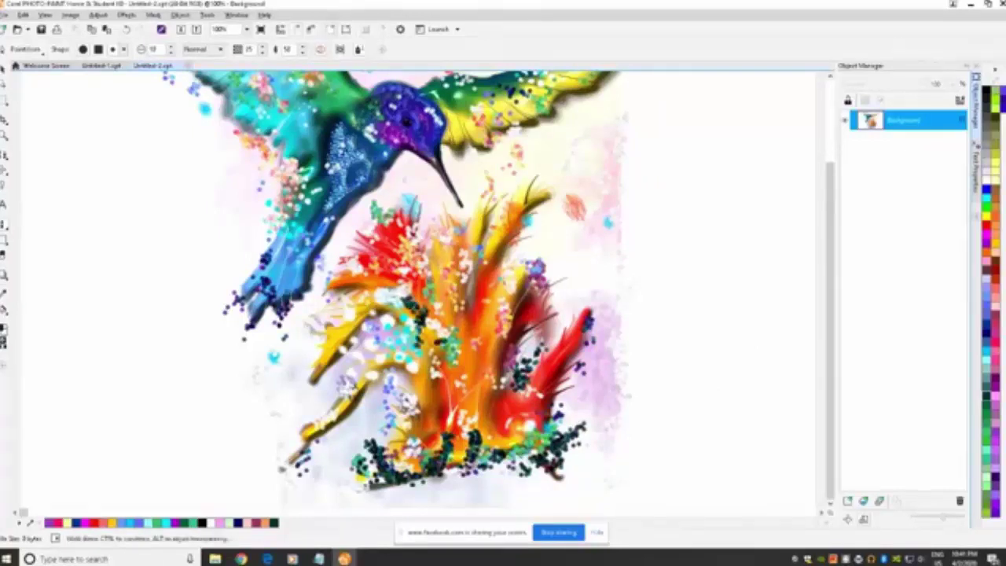
drag(831, 318, 831, 244)
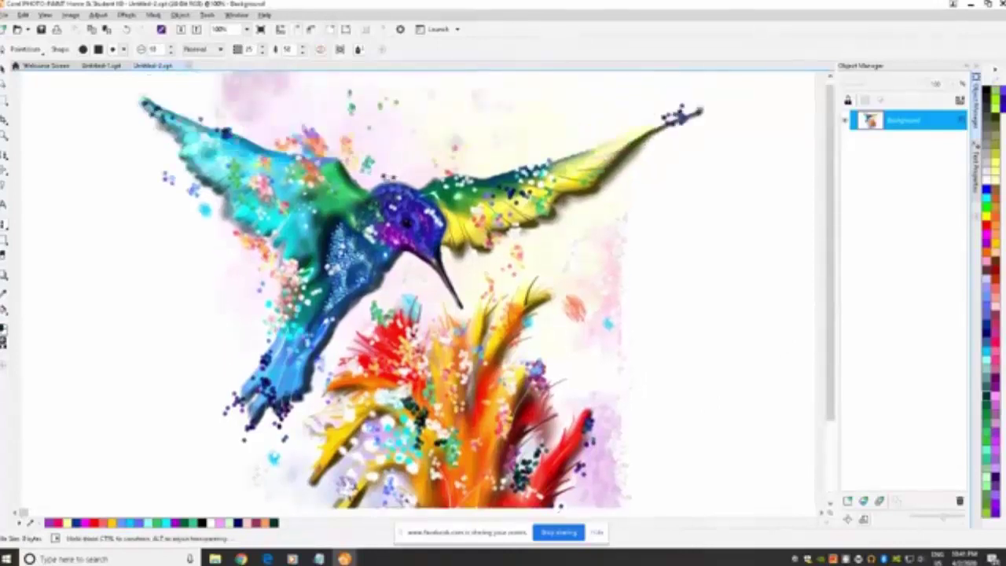
Add dark specks just above the hummingbird's head
drag(374, 190, 386, 179)
click(396, 183)
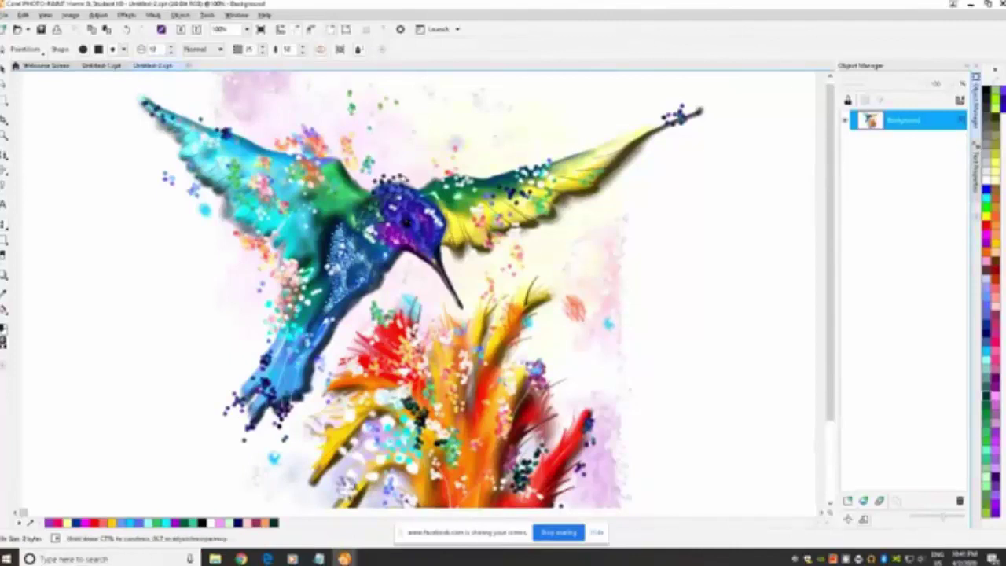
drag(403, 178, 398, 149)
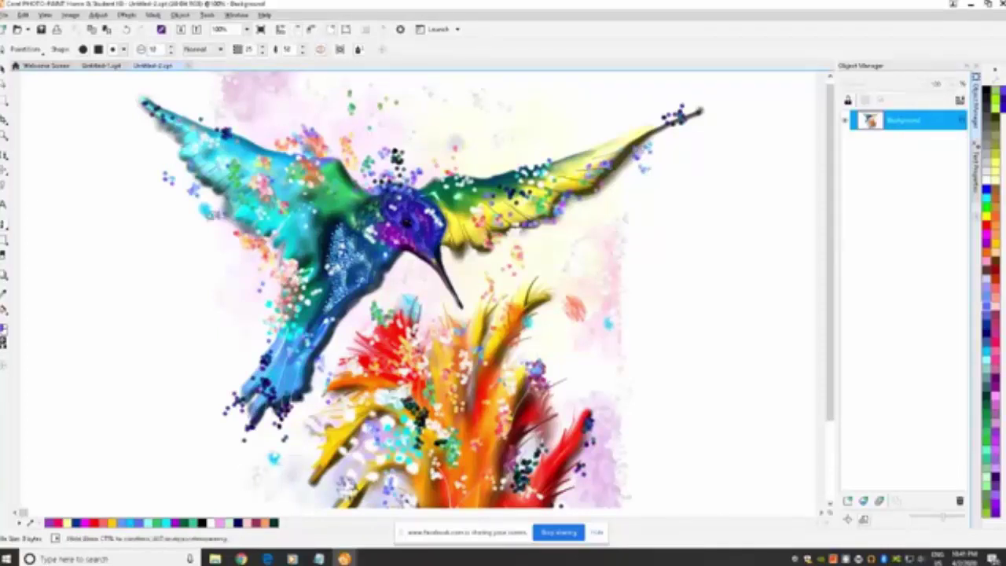
Scatter blue and purple dots on the left wing tip, near the tail and foot, and across the left wing
mouse_move(222, 206)
mouse_down()
mouse_move(183, 224)
mouse_move(231, 351)
mouse_up()
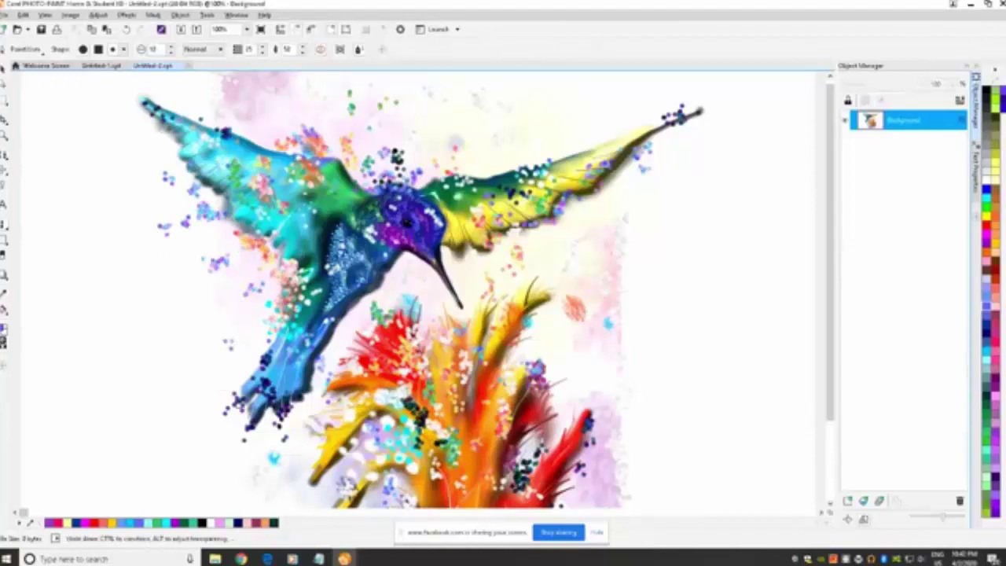
mouse_move(235, 404)
mouse_down()
mouse_move(268, 415)
mouse_move(264, 432)
mouse_up()
drag(297, 393, 301, 409)
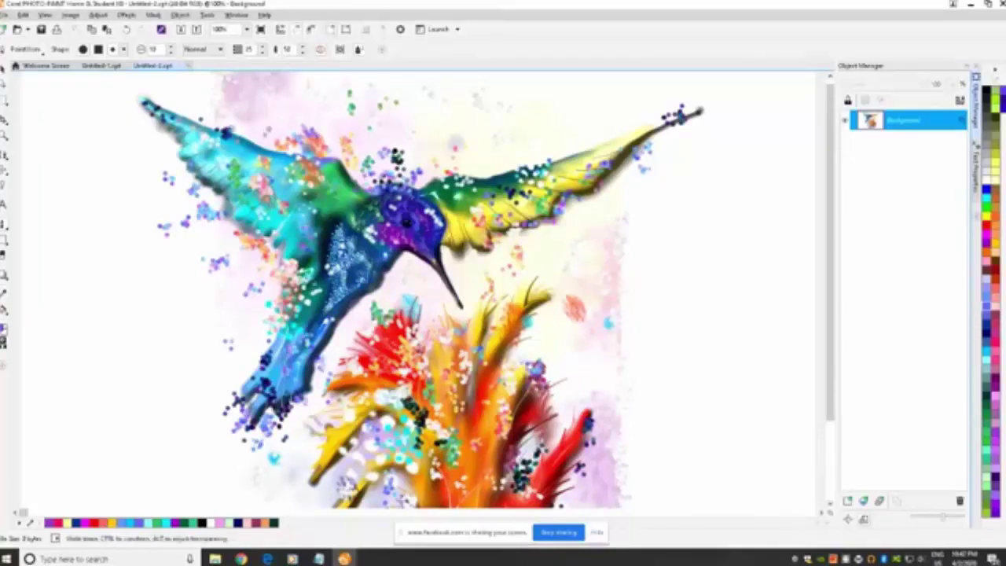
mouse_move(235, 107)
mouse_down()
mouse_move(268, 134)
mouse_move(319, 121)
mouse_up()
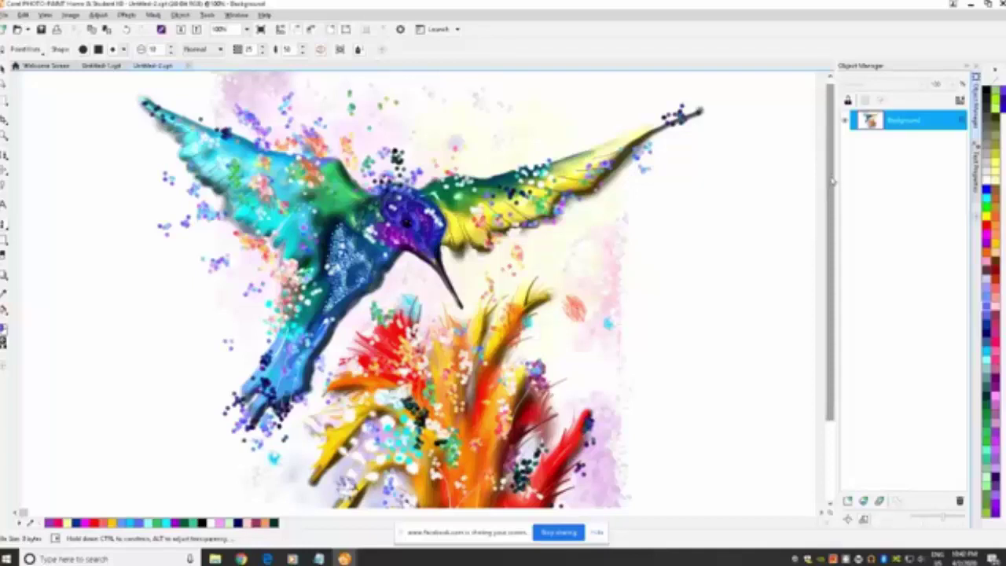
drag(831, 183, 832, 259)
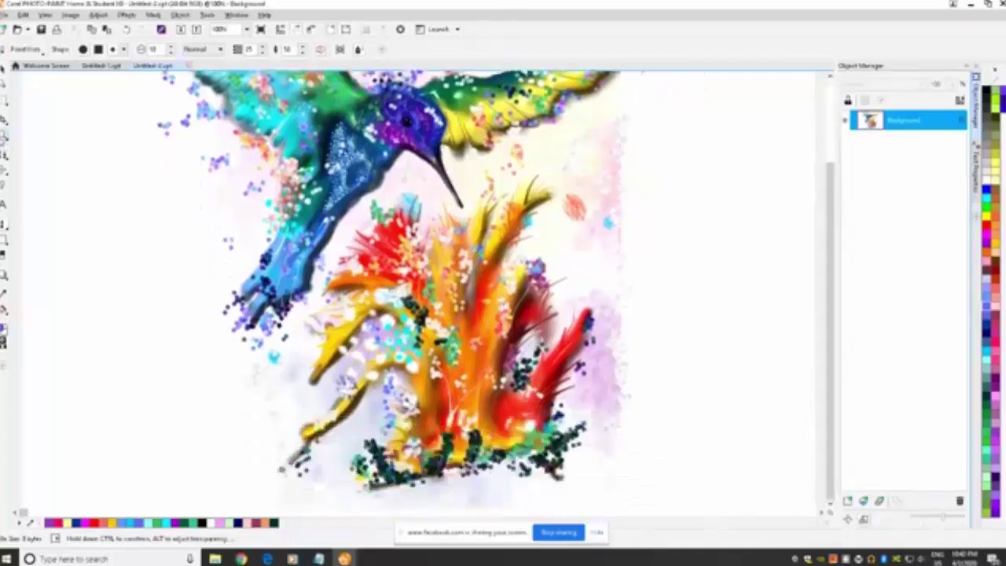
Zoom out and preview a Lens Flare on the painting with lowered brightness, then cancel it
key(z)
right_click(374, 264)
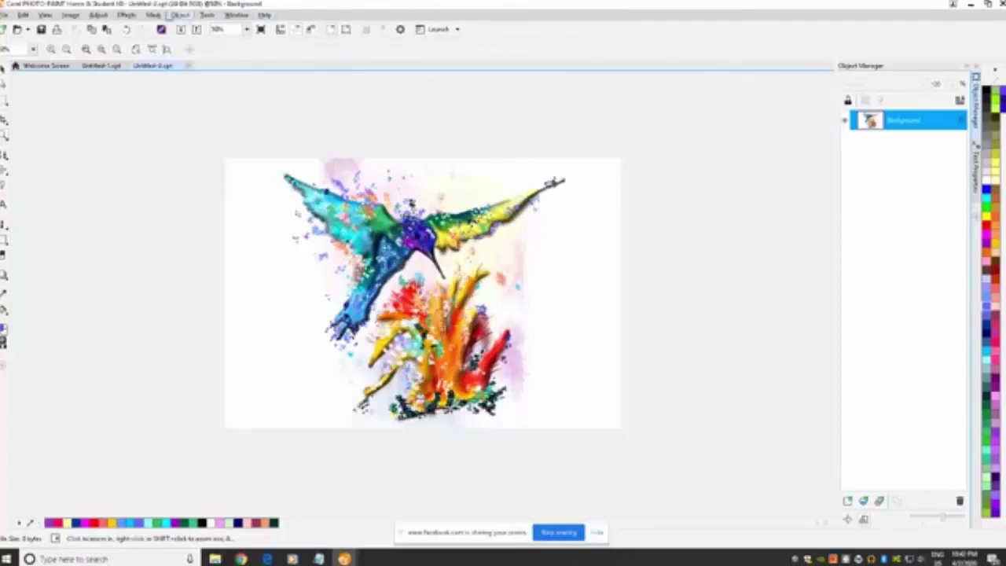
click(128, 16)
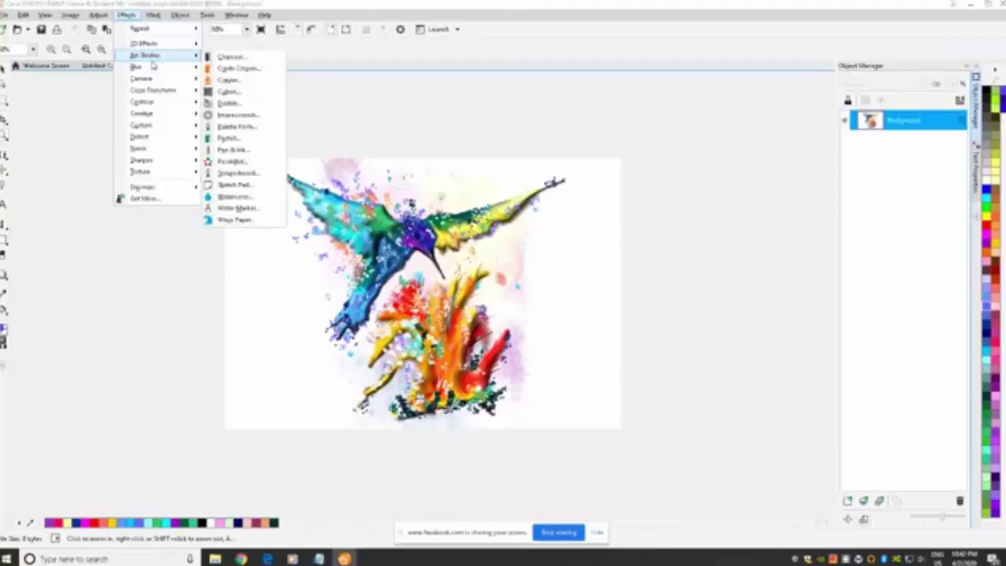
mouse_move(143, 78)
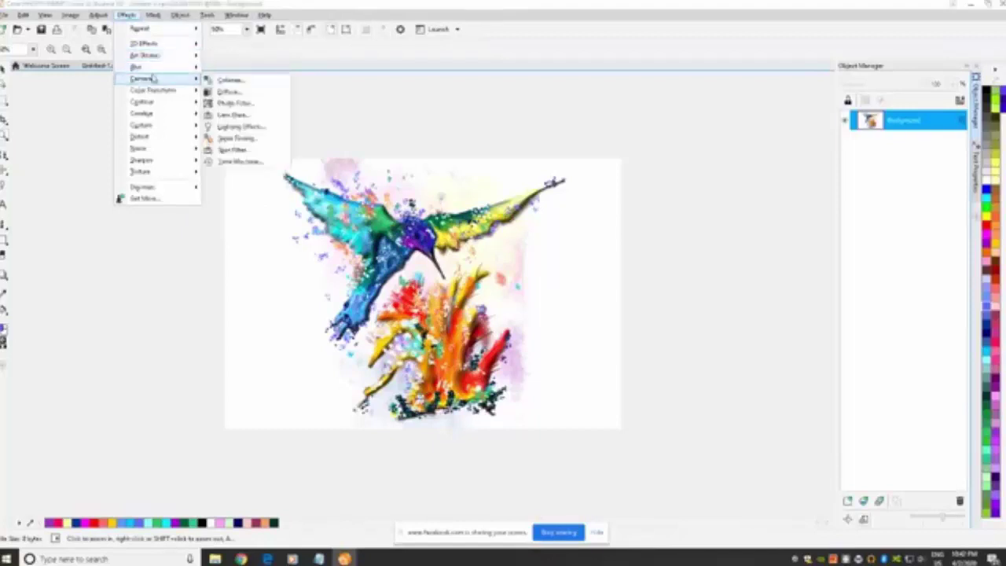
click(229, 115)
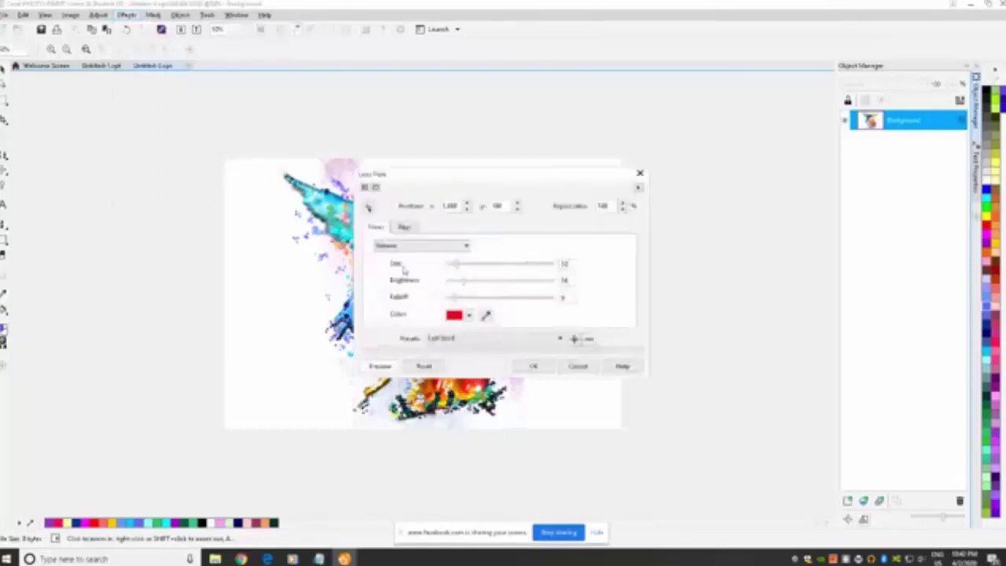
drag(509, 182, 769, 75)
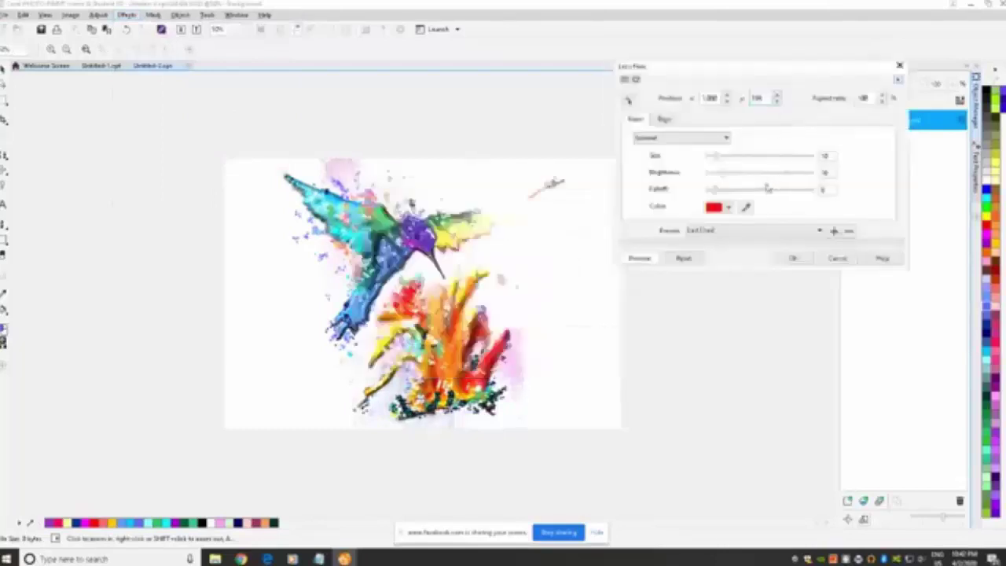
click(630, 100)
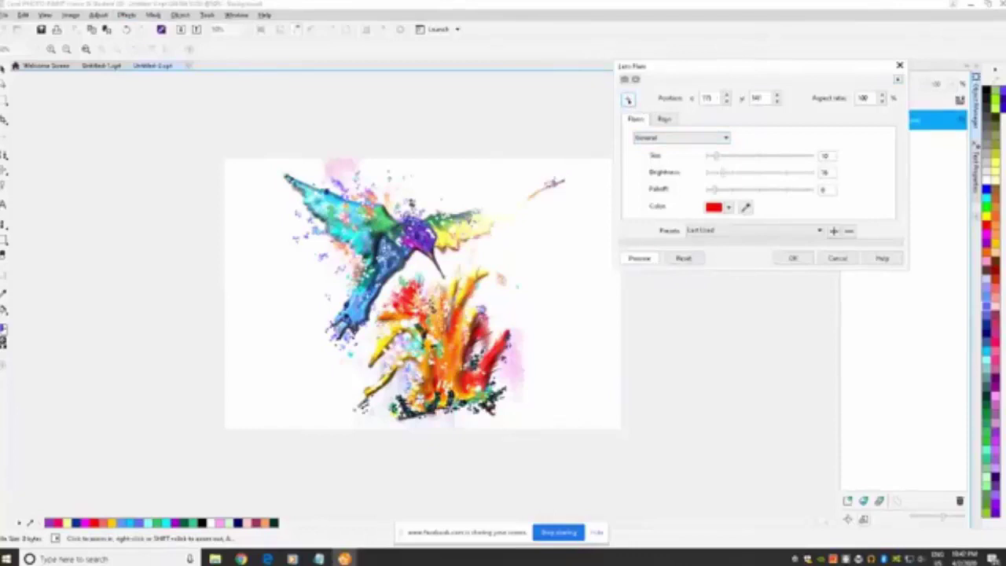
click(464, 330)
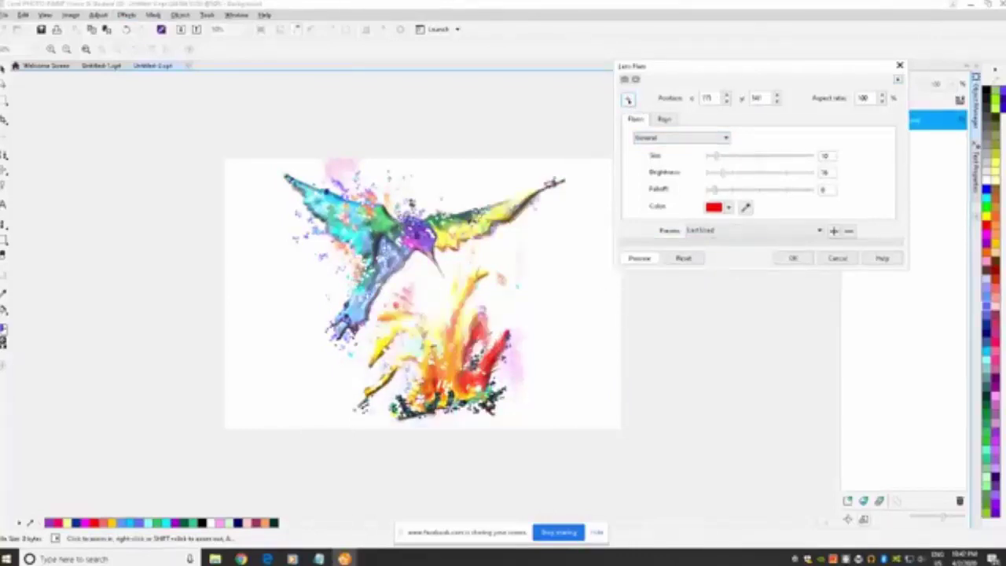
click(479, 293)
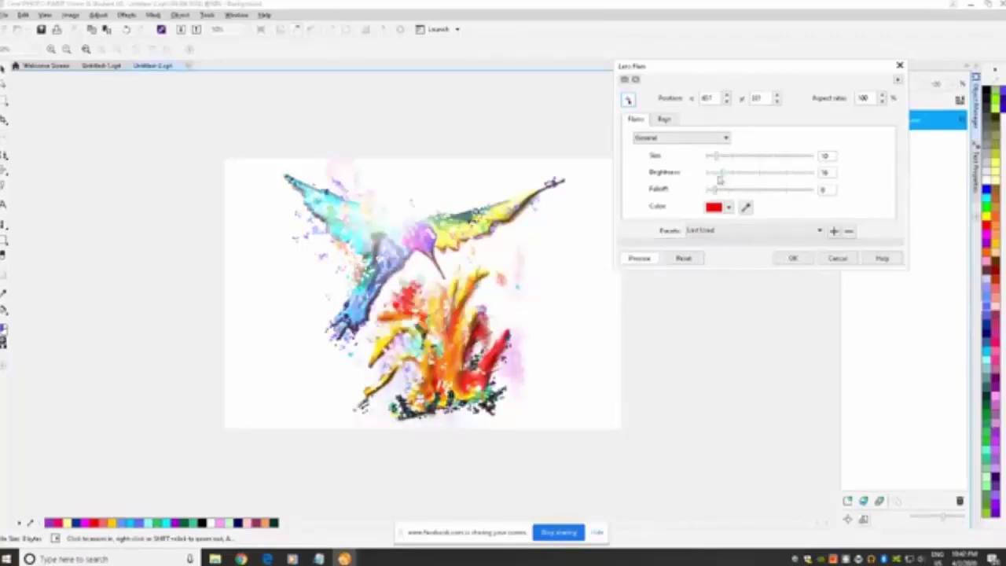
drag(722, 172, 713, 173)
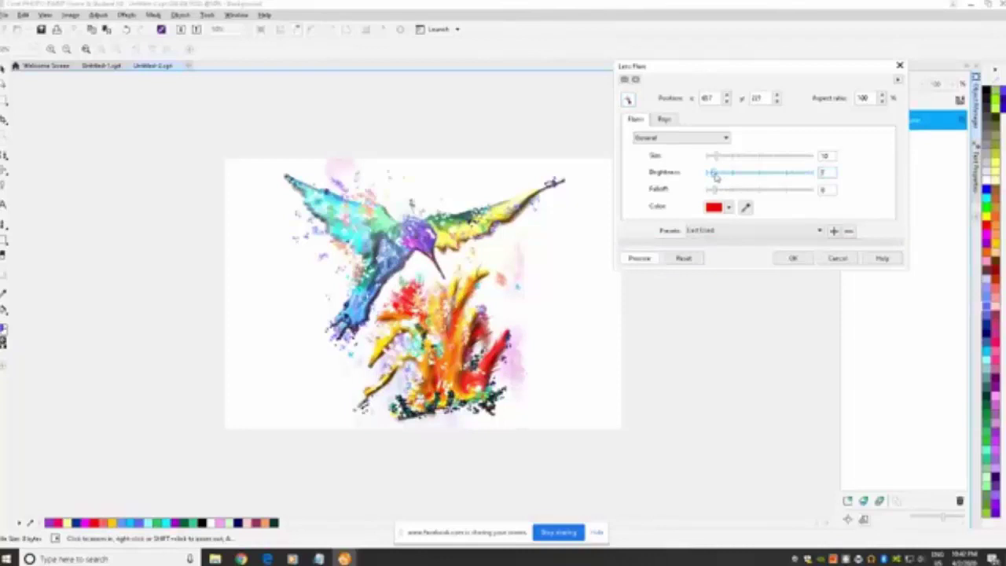
click(838, 259)
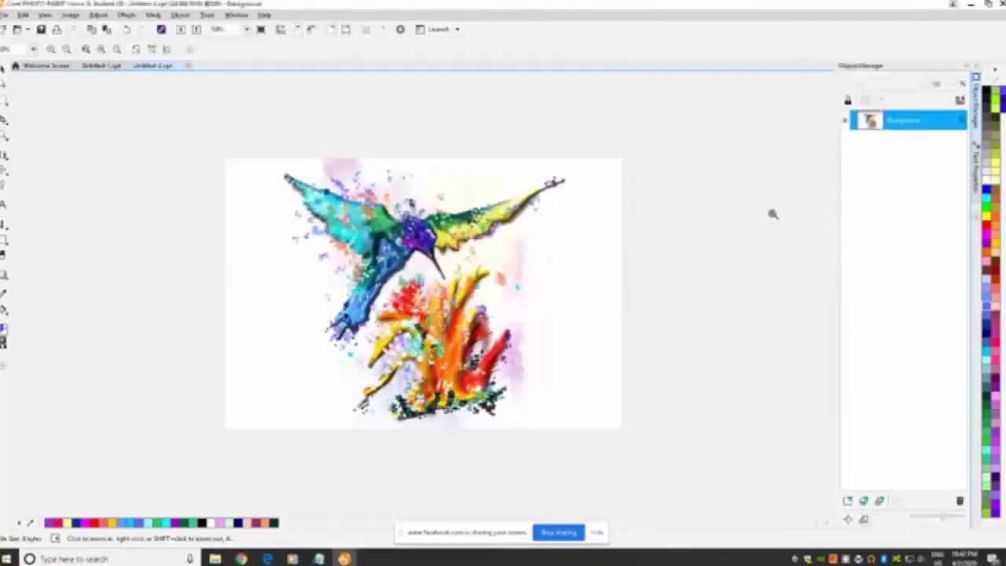
click(127, 15)
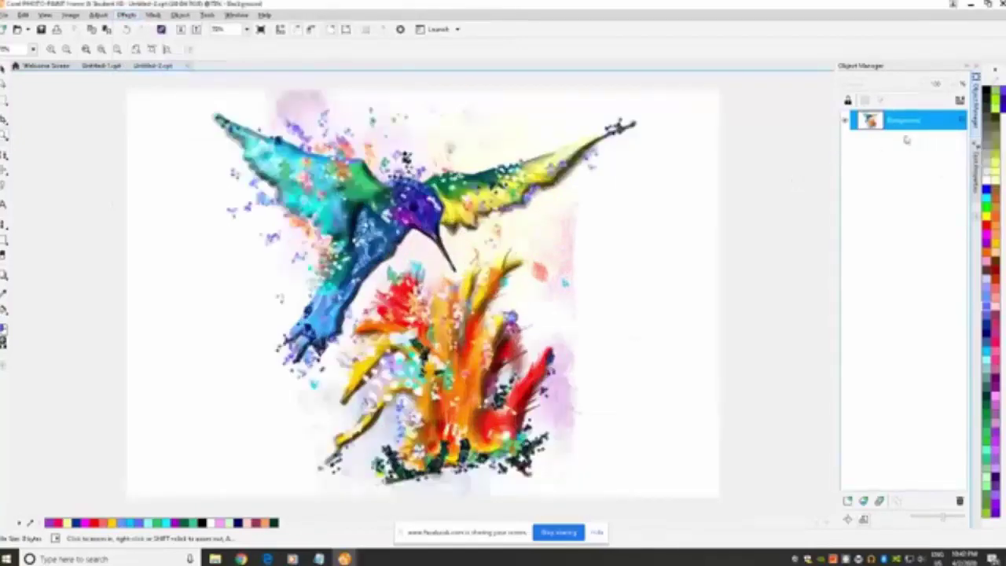
Duplicate the Background layer twice in the Object Manager
right_click(928, 124)
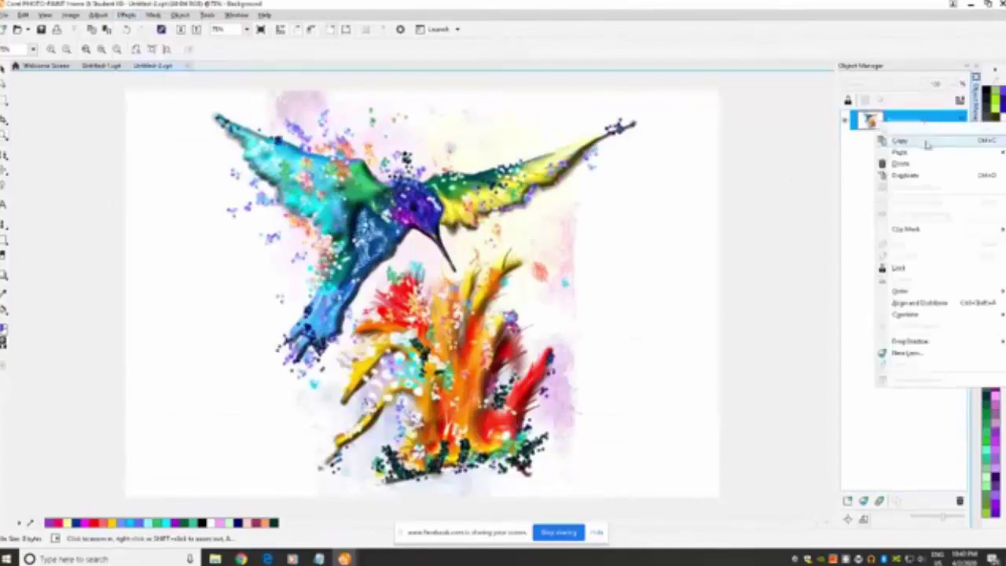
click(901, 176)
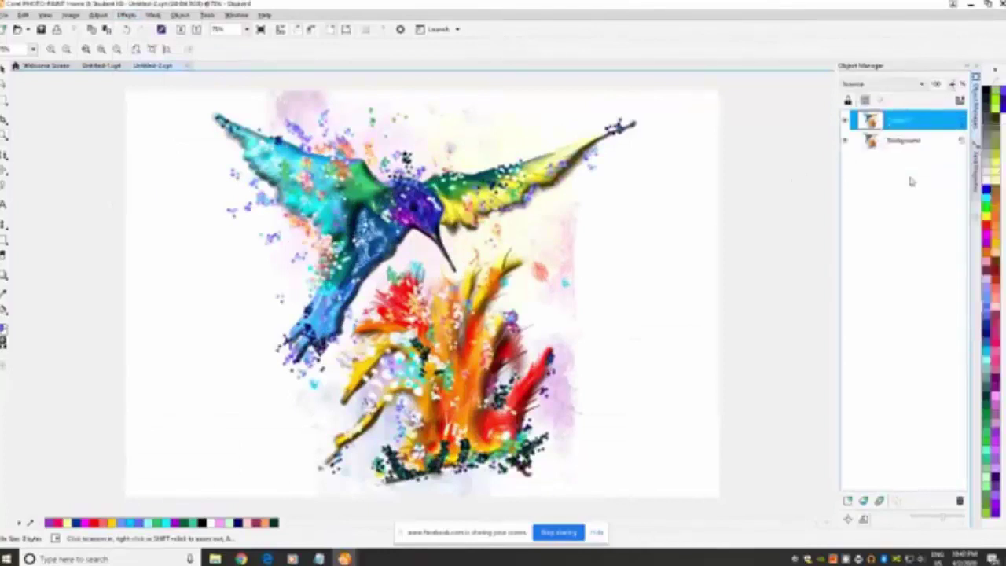
right_click(929, 129)
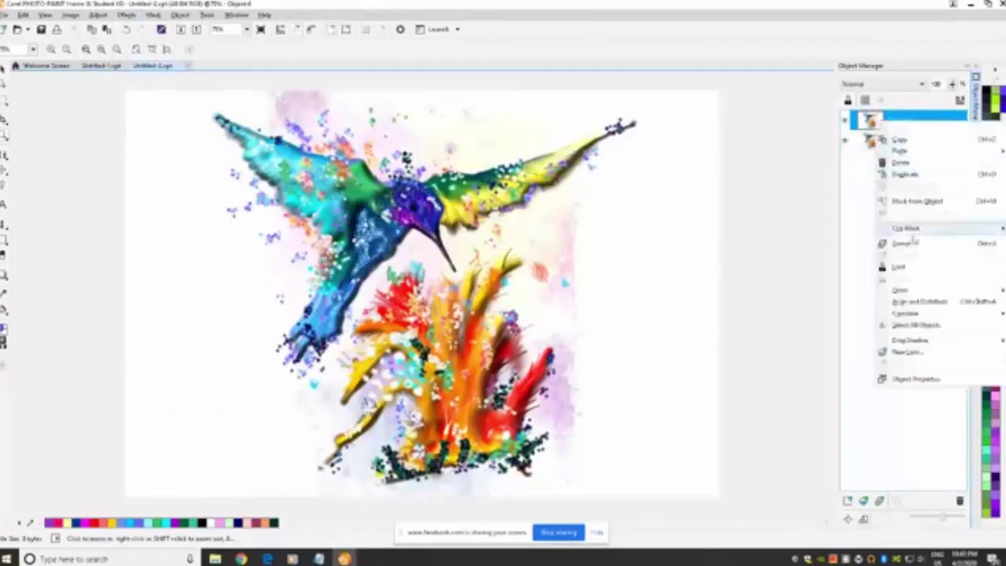
click(912, 175)
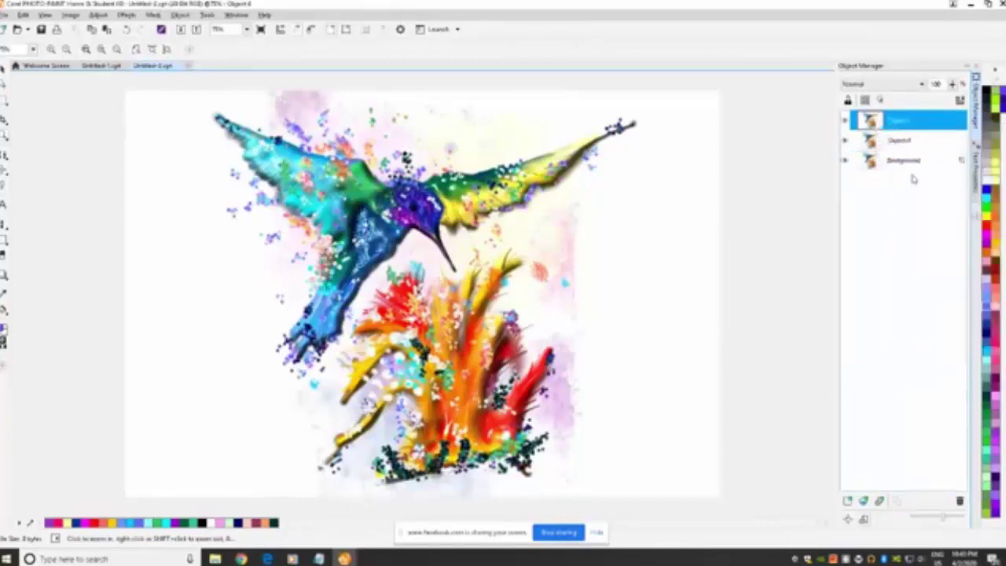
Combine the copy objects together into a single object
click(784, 176)
right_click(784, 176)
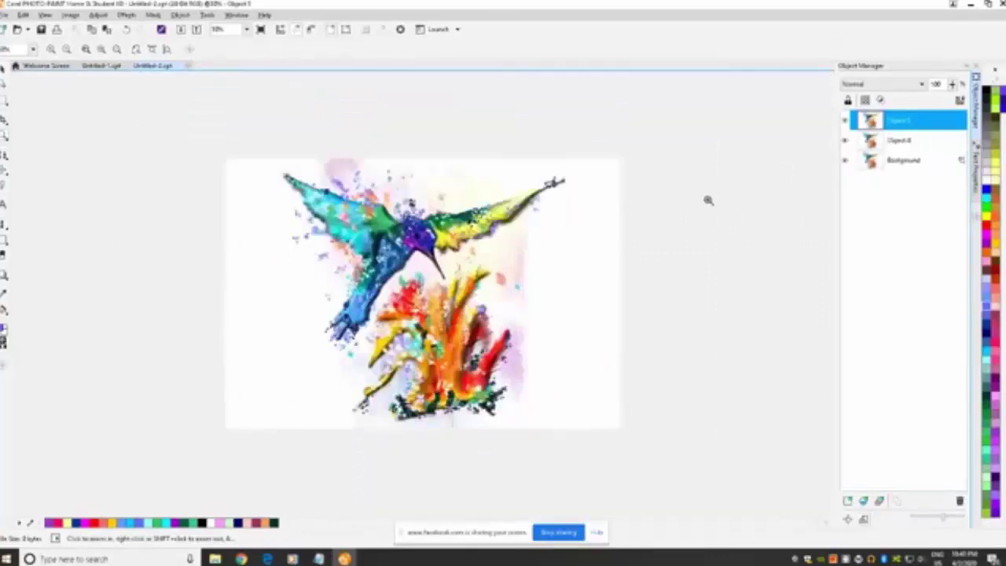
right_click(936, 125)
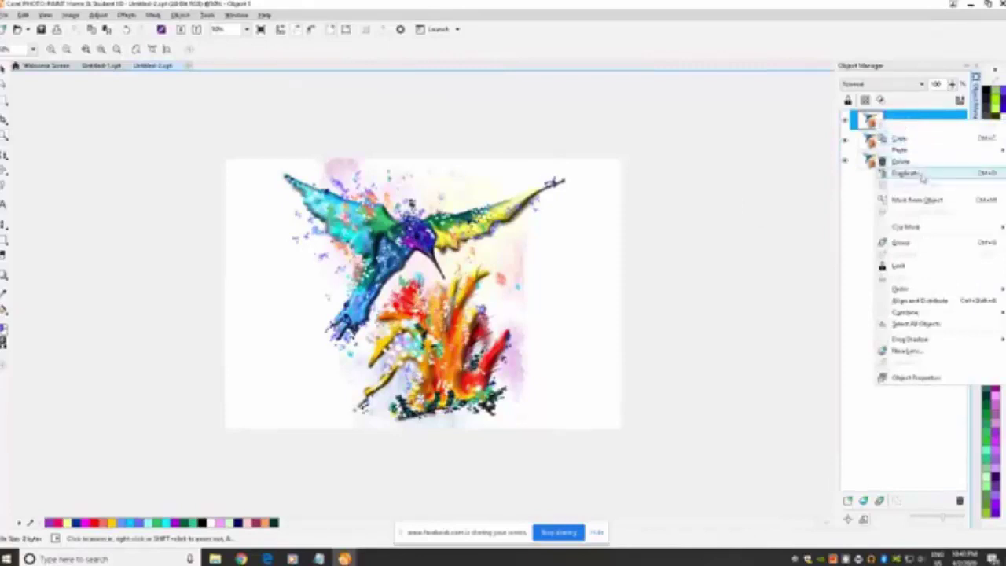
mouse_move(906, 312)
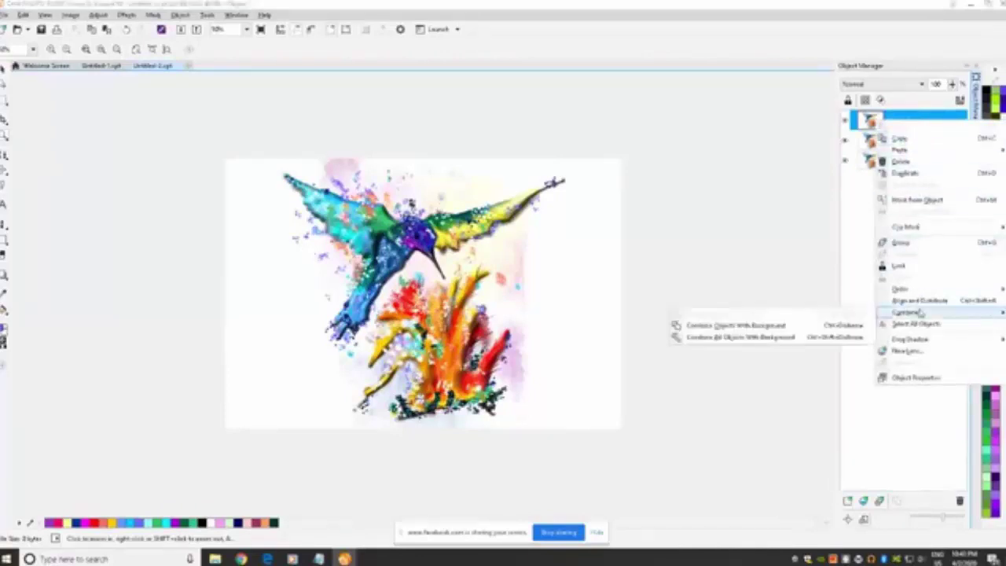
click(776, 326)
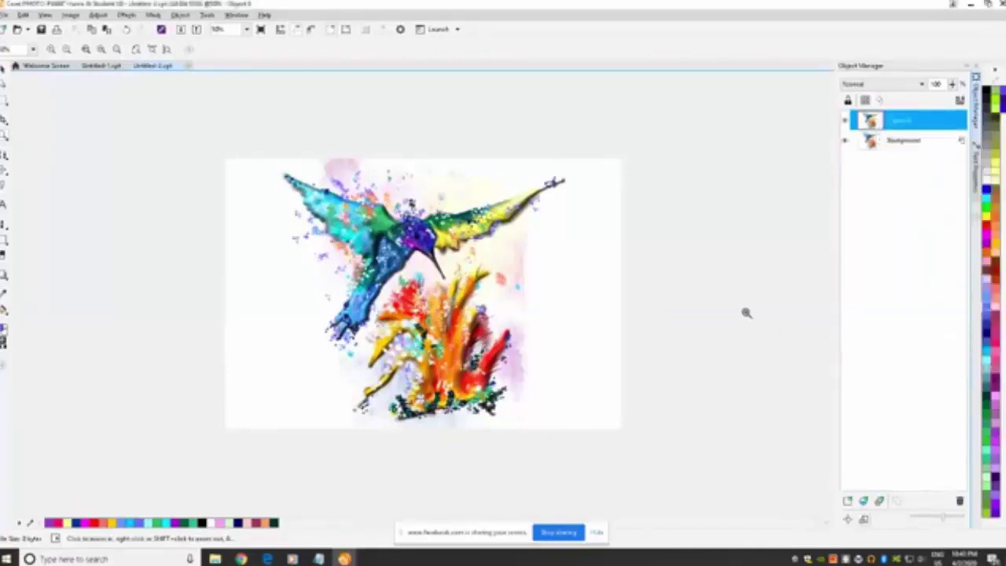
Apply Emboss in original colour with level 231 and a raised depth
click(126, 15)
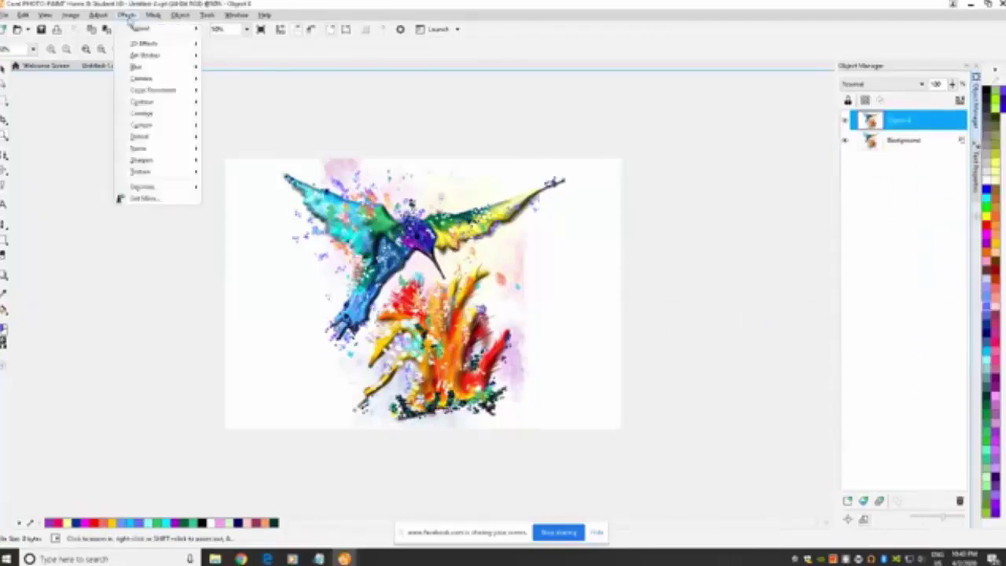
mouse_move(146, 44)
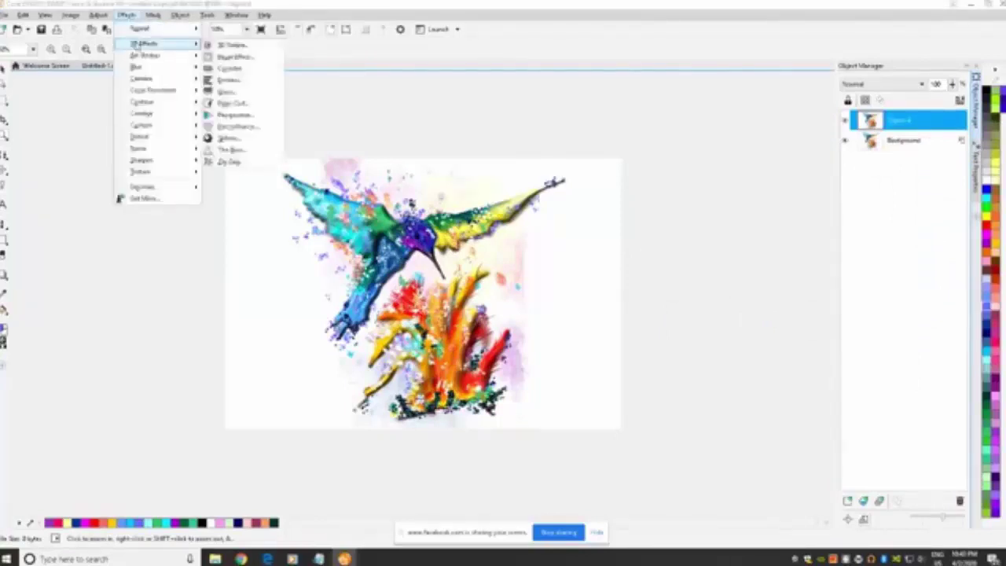
click(240, 80)
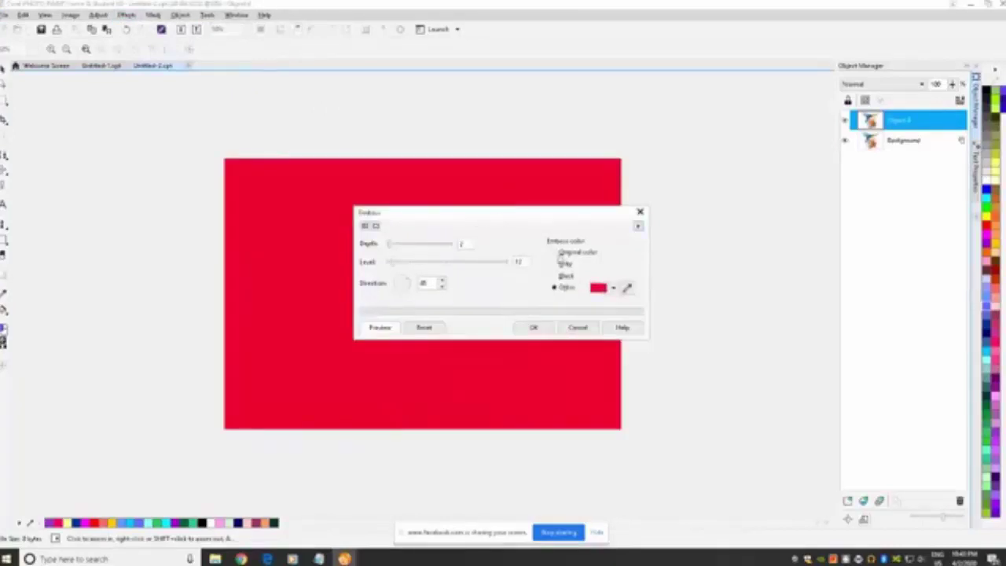
click(555, 253)
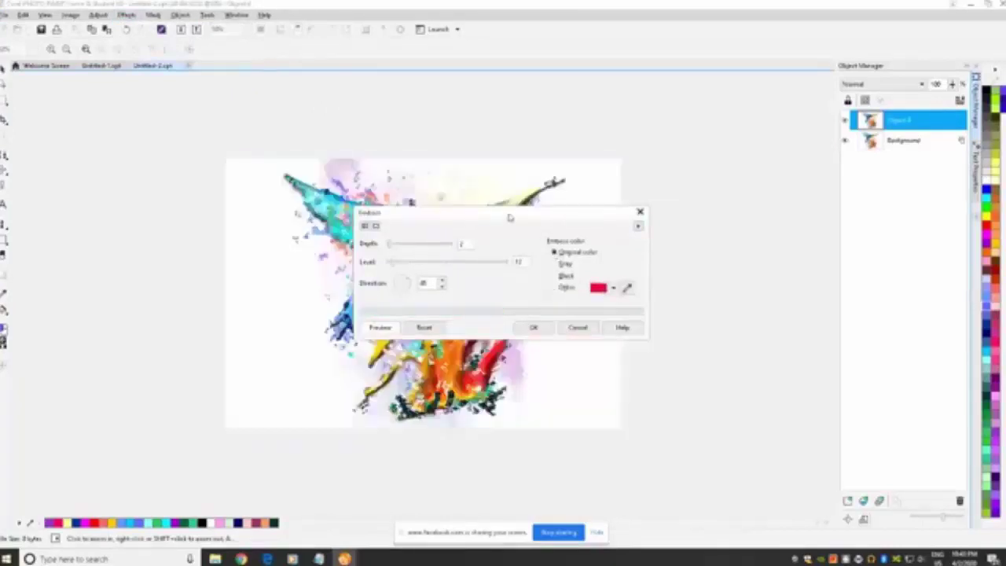
drag(509, 217, 735, 99)
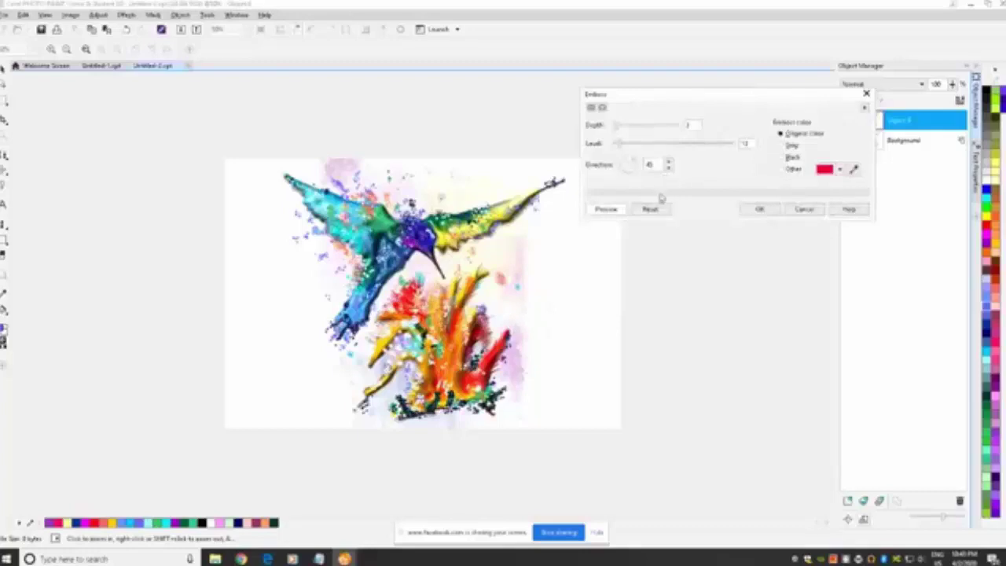
click(641, 147)
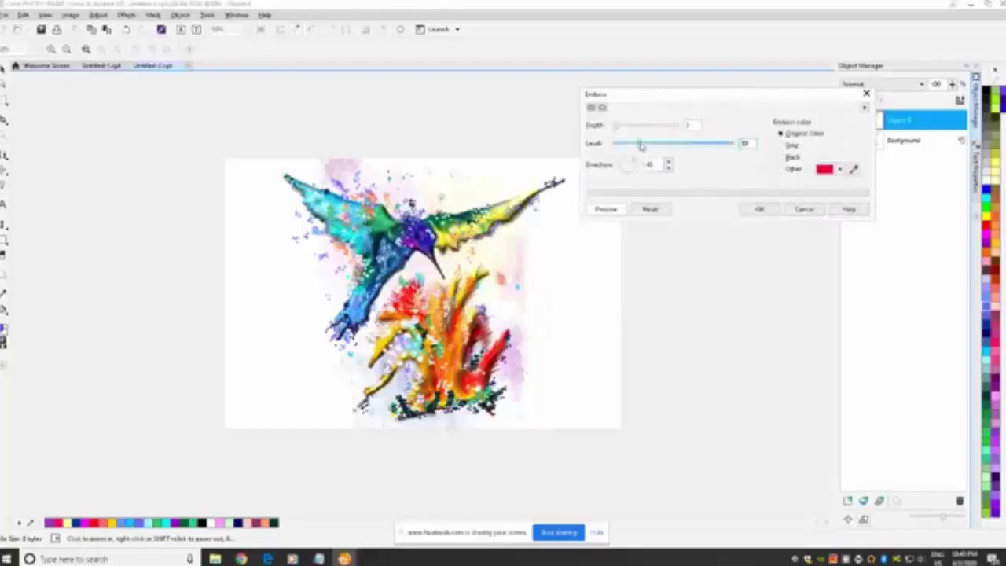
click(682, 148)
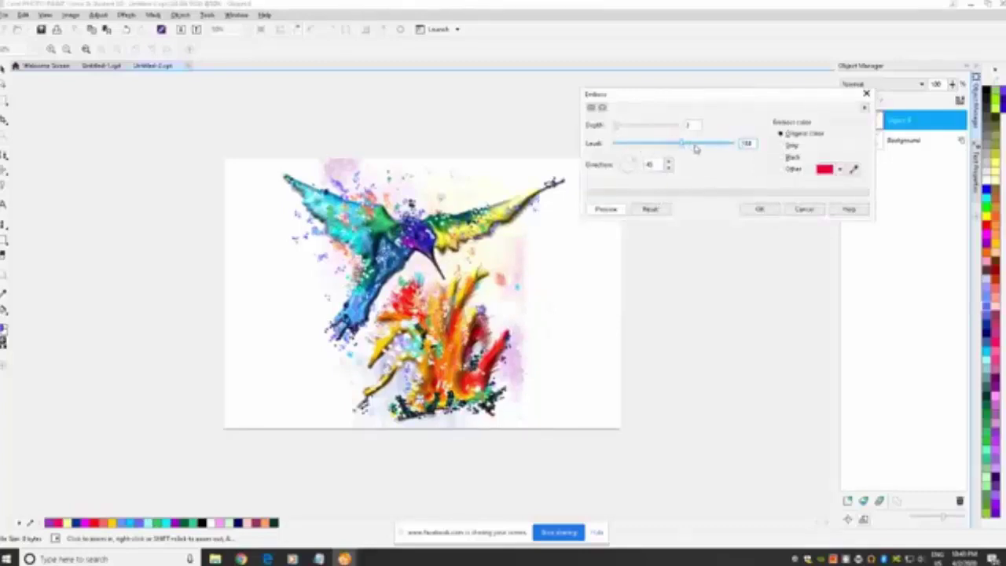
click(695, 146)
click(643, 127)
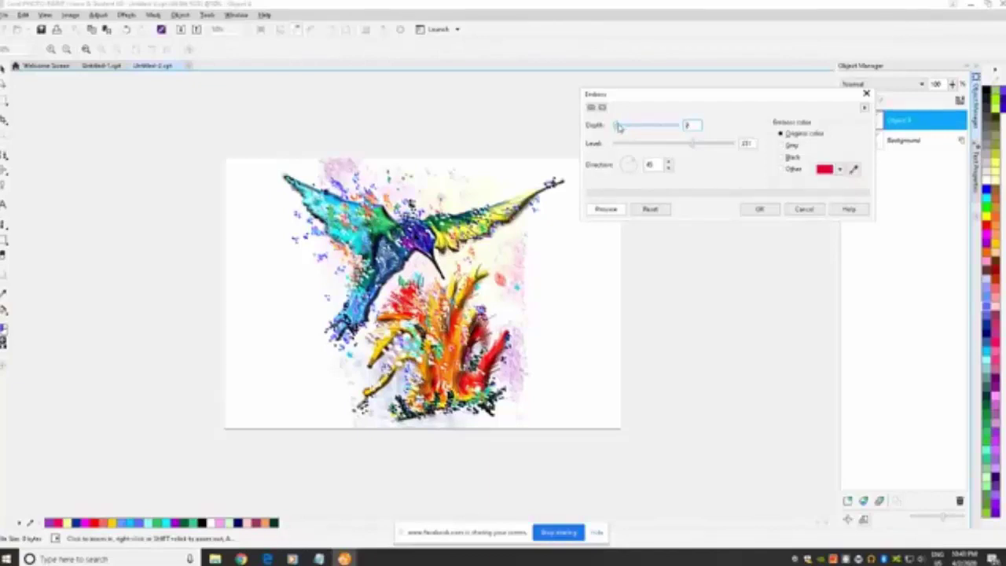
click(626, 128)
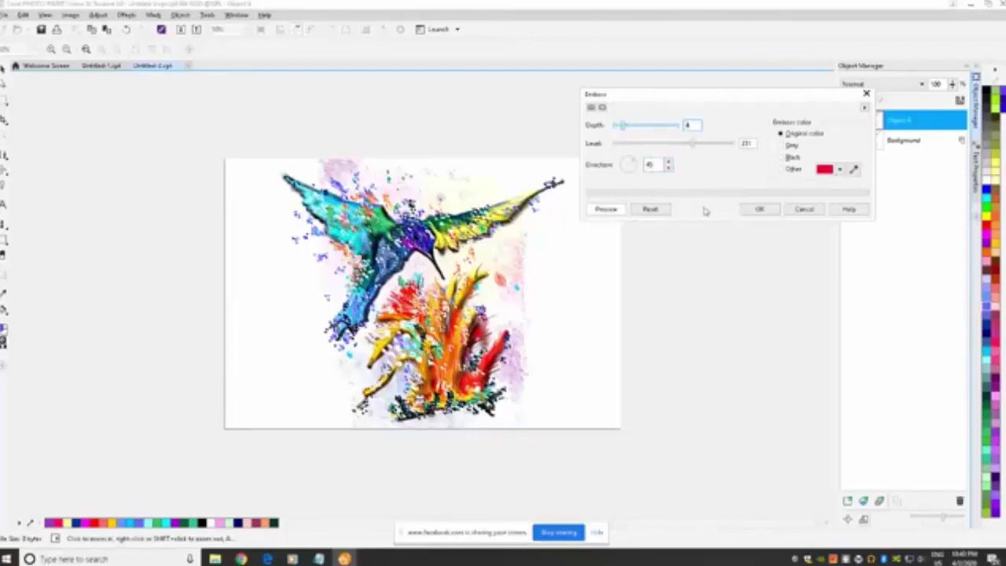
click(757, 209)
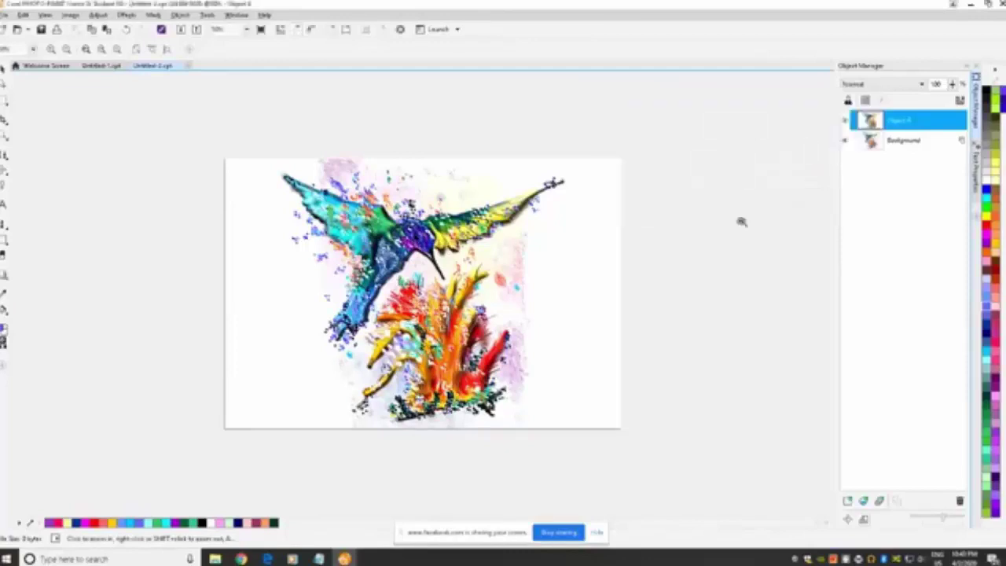
click(453, 274)
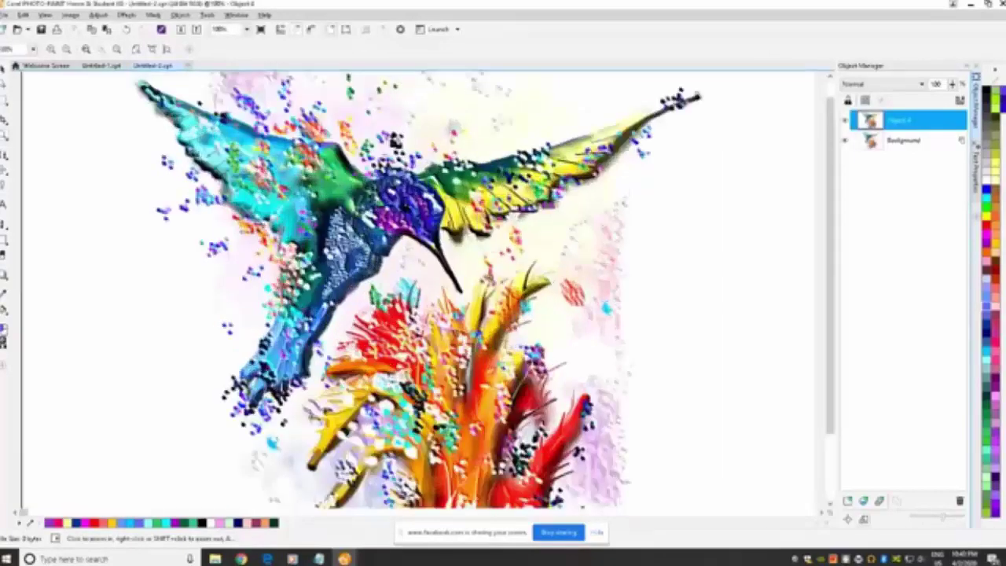
Apply the Plastic texture effect with highlight 16, depth 10 and smoothness 6
right_click(511, 266)
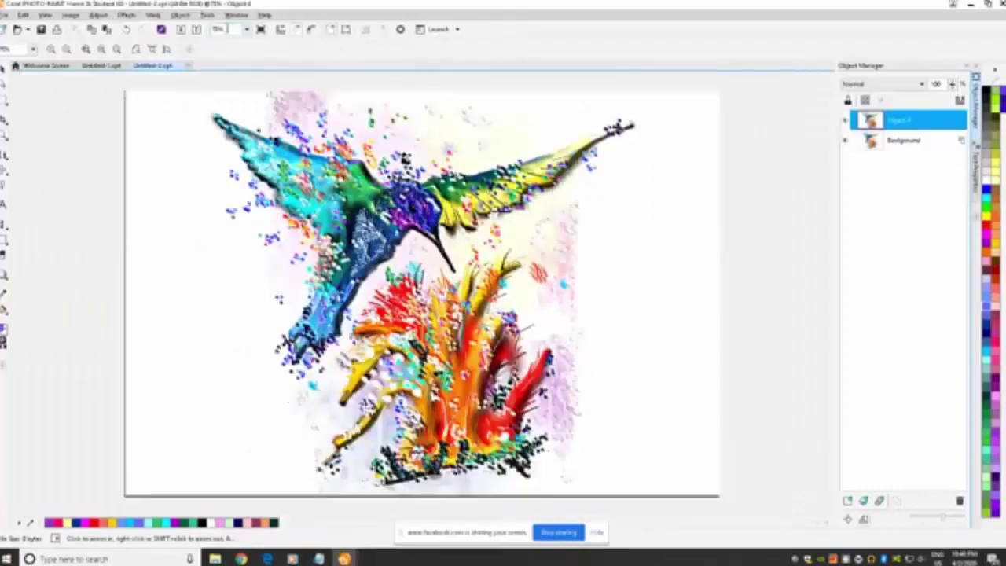
click(127, 16)
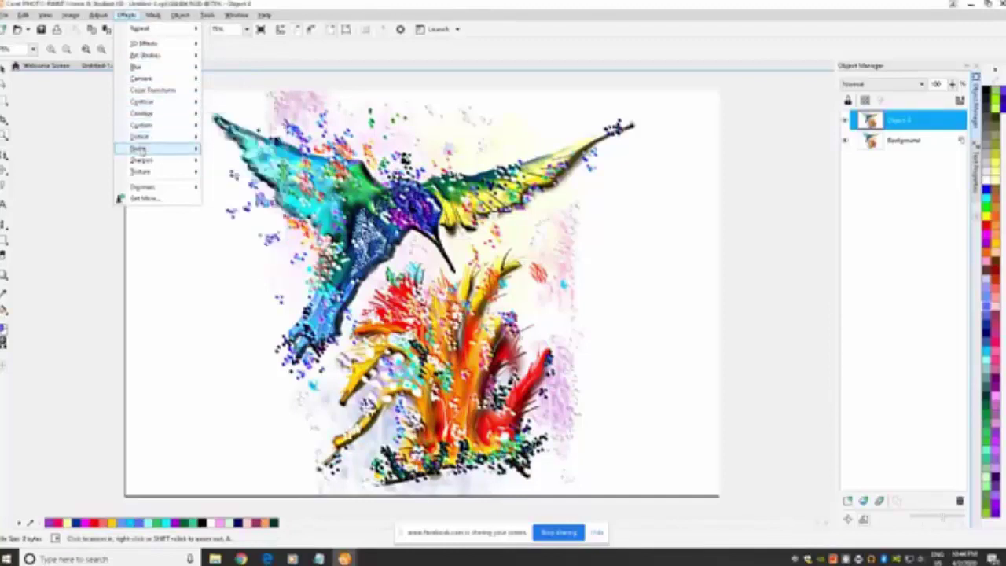
mouse_move(142, 172)
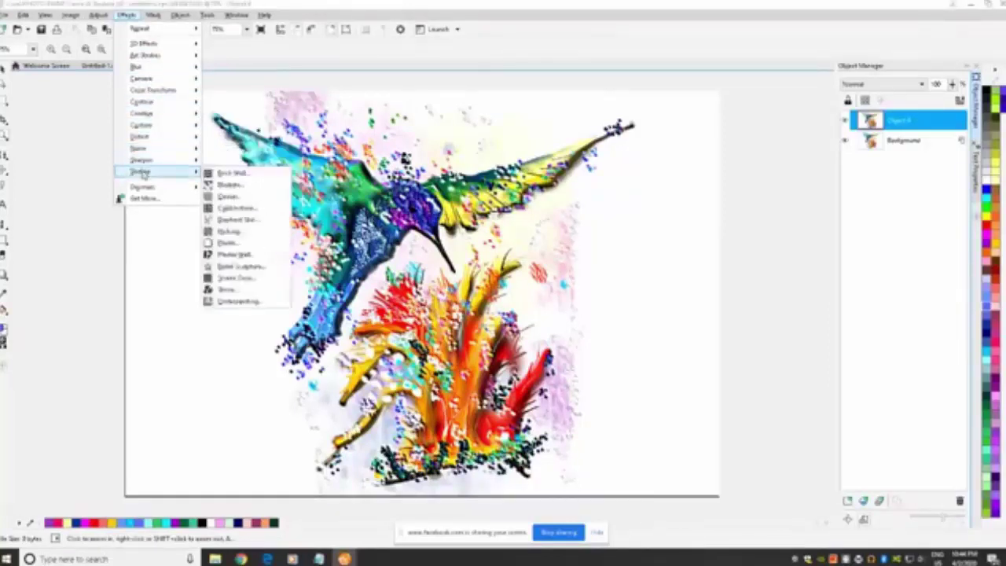
click(228, 243)
drag(457, 225, 699, 180)
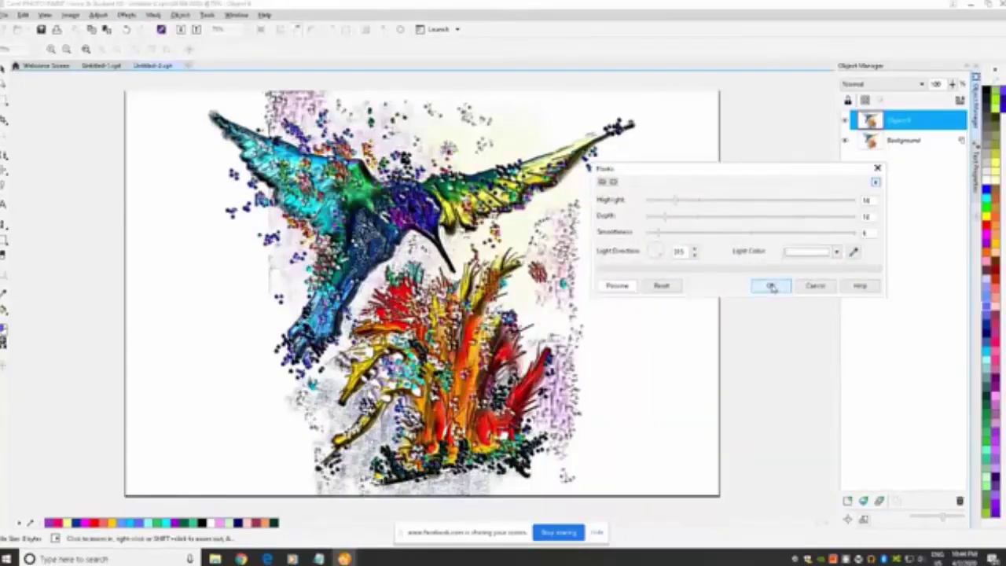
click(771, 286)
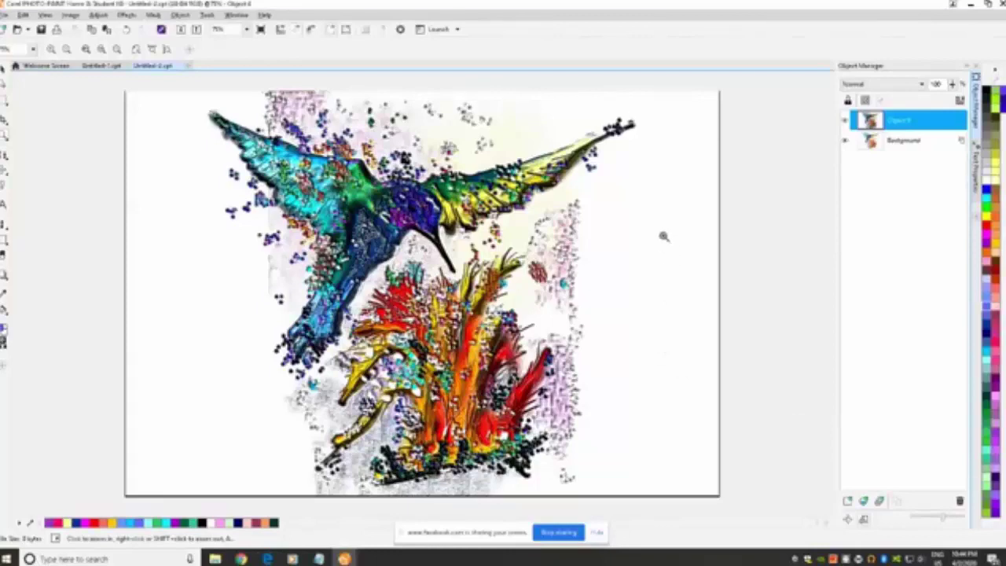
click(99, 15)
mouse_move(126, 15)
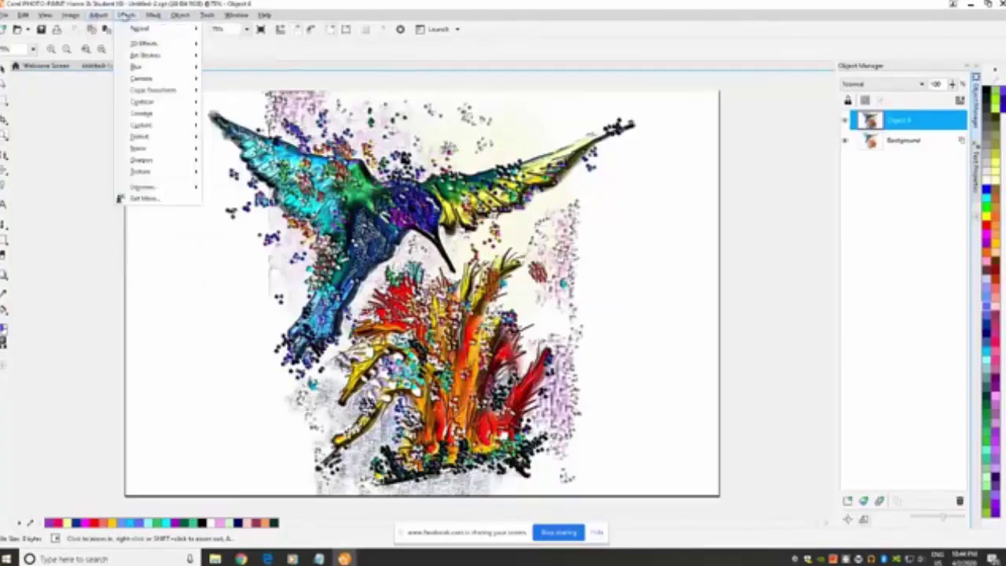
Fit the whole image in view and mask a rectangle around the artwork, excluding the side margins
click(63, 153)
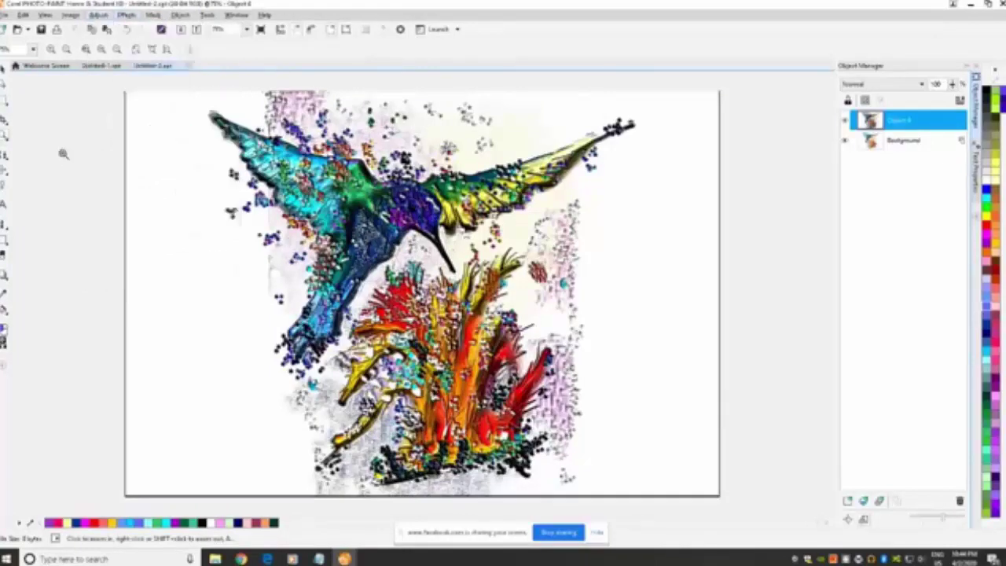
right_click(148, 154)
right_click(220, 167)
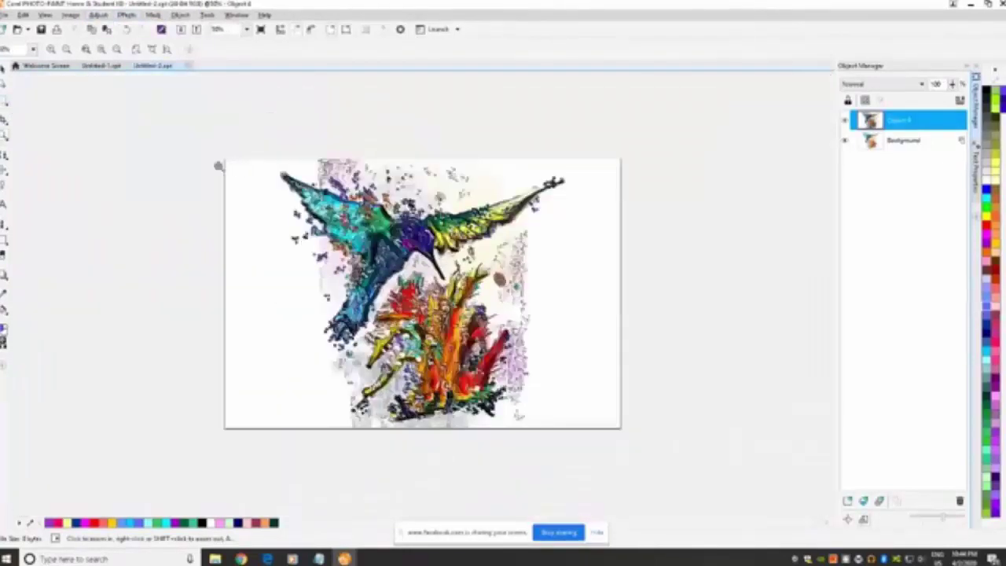
click(4, 100)
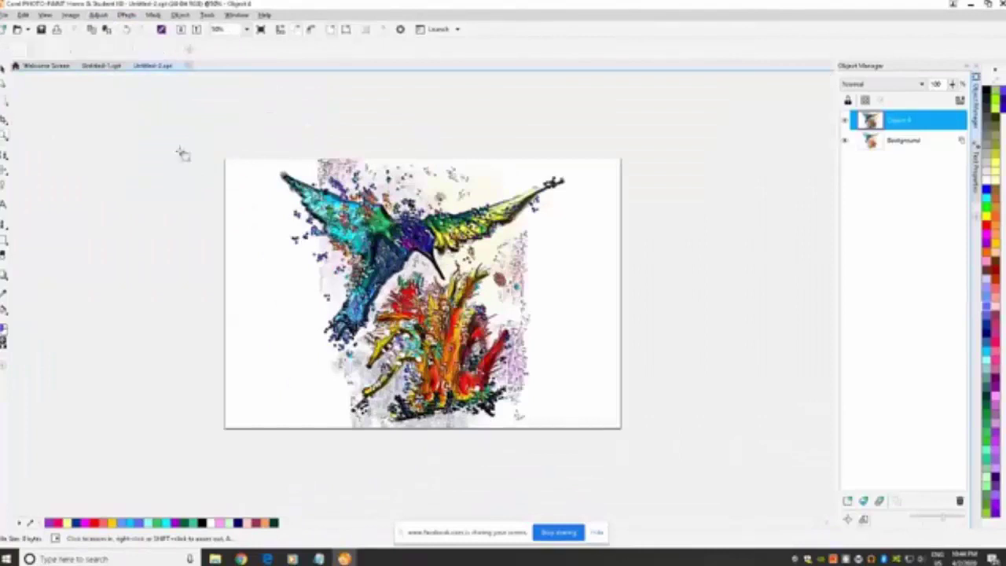
mouse_move(252, 144)
mouse_down()
mouse_move(295, 250)
mouse_move(586, 449)
mouse_up()
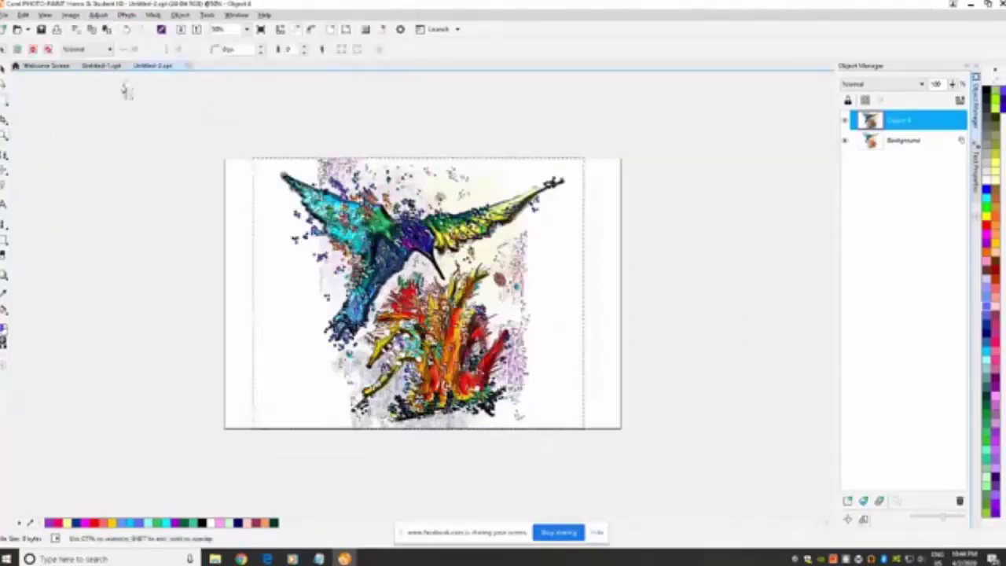
Crop the image to the rectangle mask
click(74, 22)
mouse_move(82, 287)
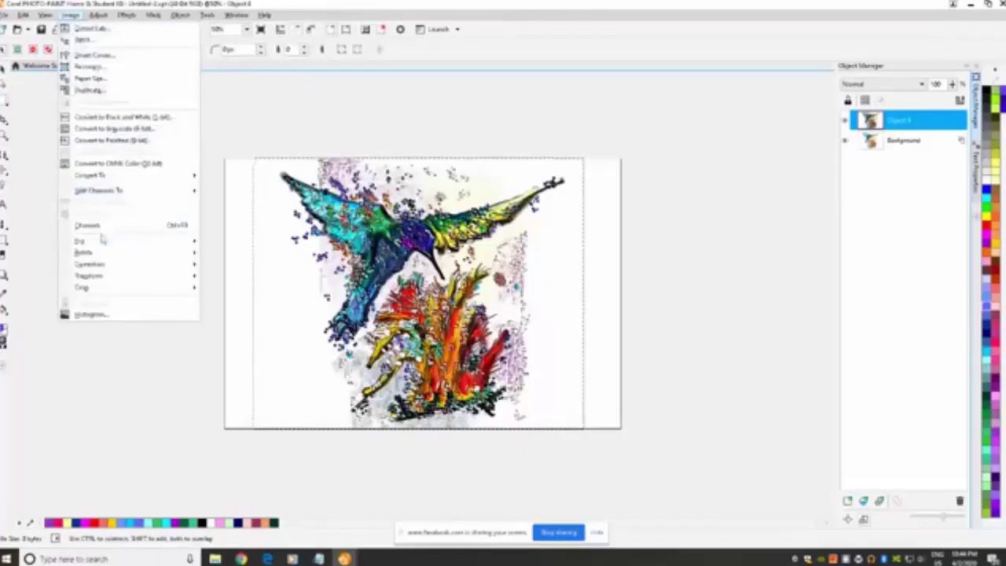
click(222, 293)
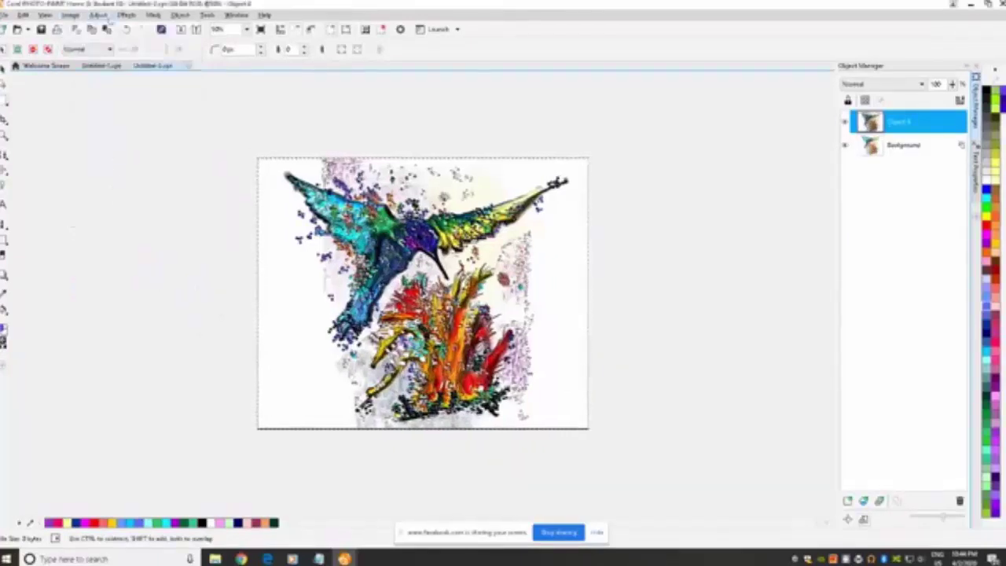
click(125, 14)
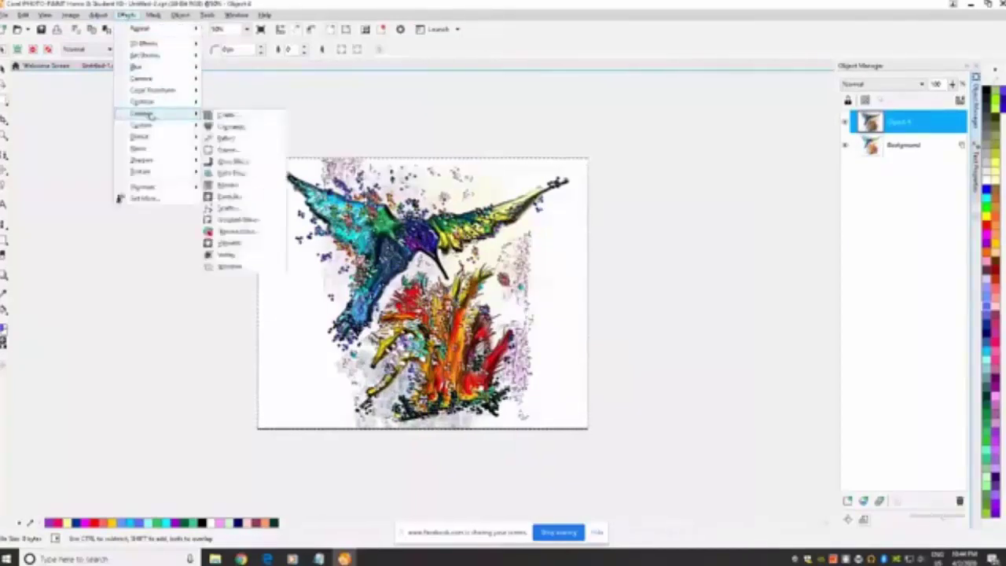
mouse_move(141, 113)
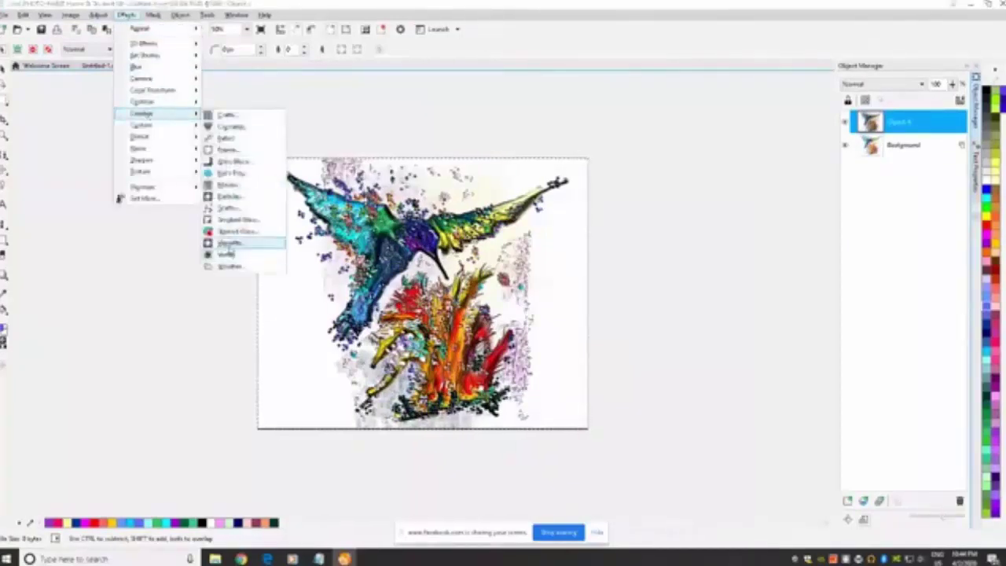
Open the Vignette settings, cancel once, then reopen and try a square vignette shape
click(228, 242)
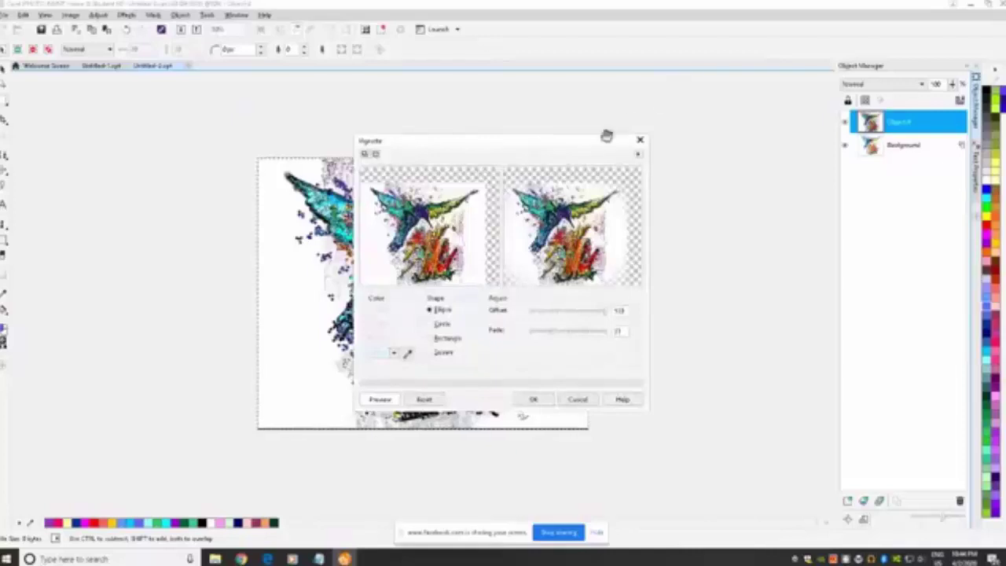
drag(580, 144, 742, 43)
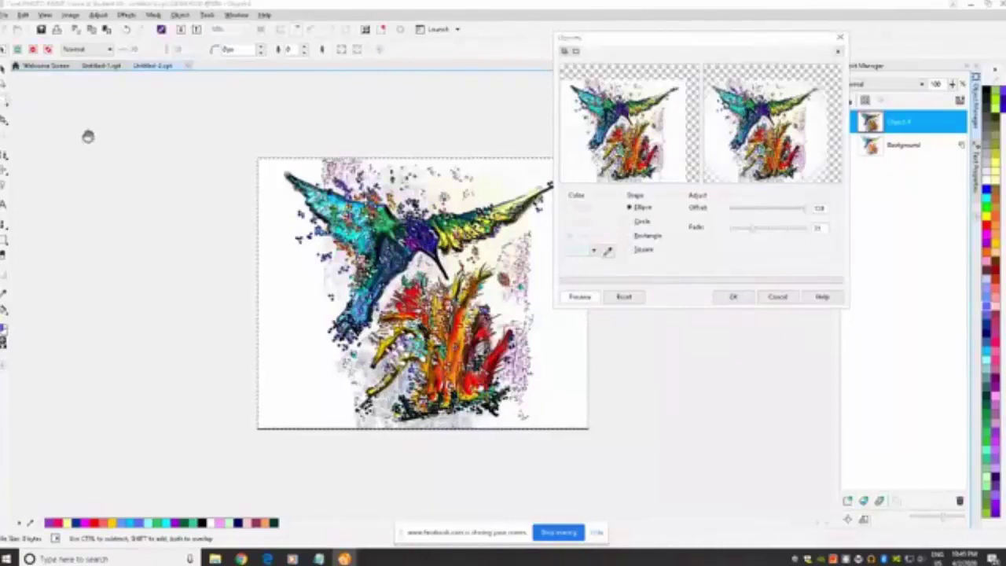
click(780, 299)
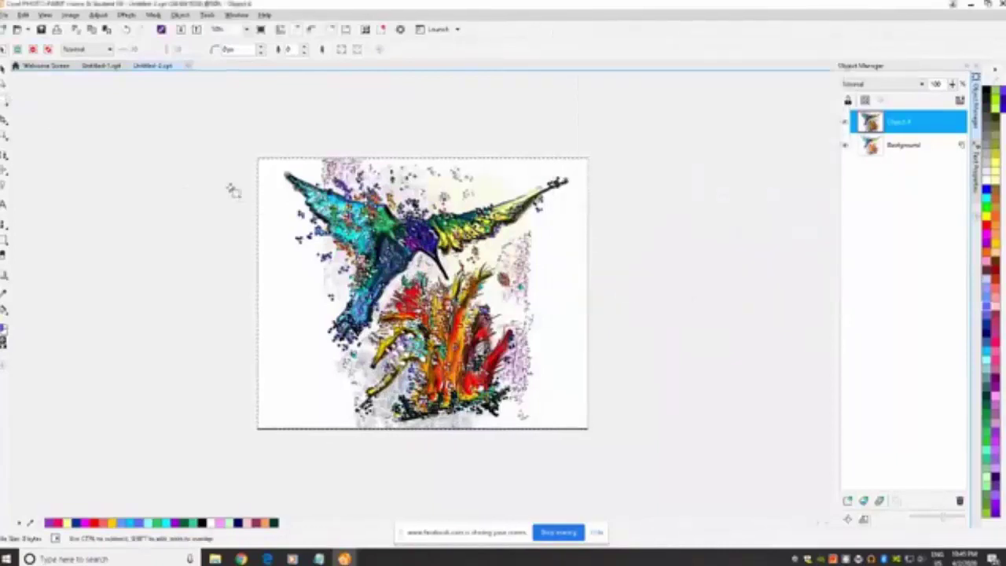
click(127, 15)
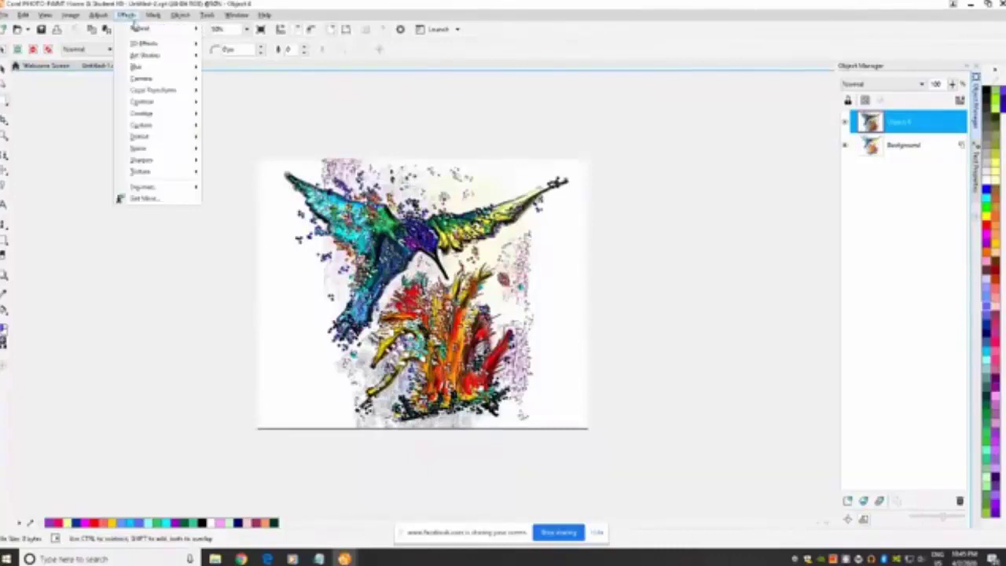
mouse_move(142, 114)
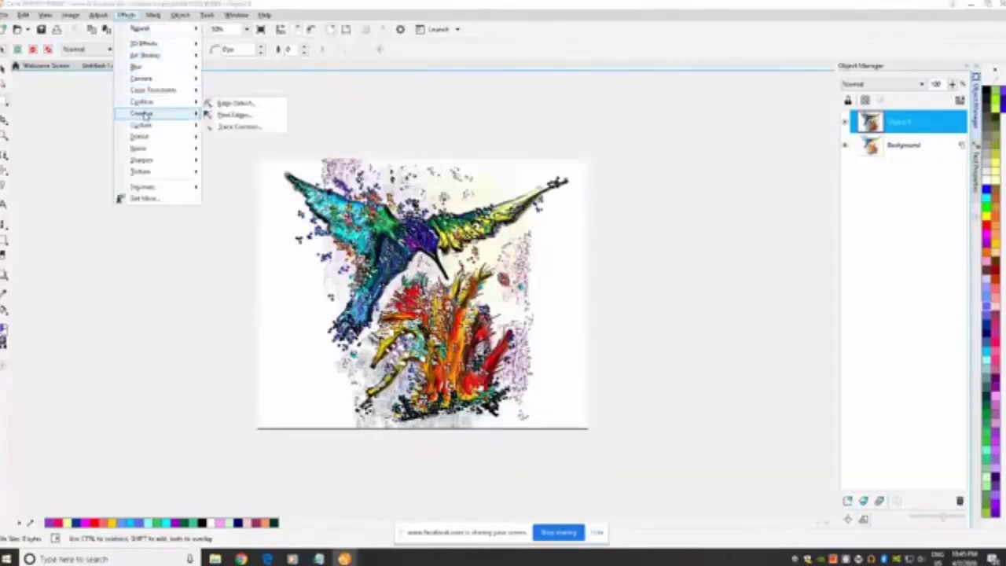
click(235, 245)
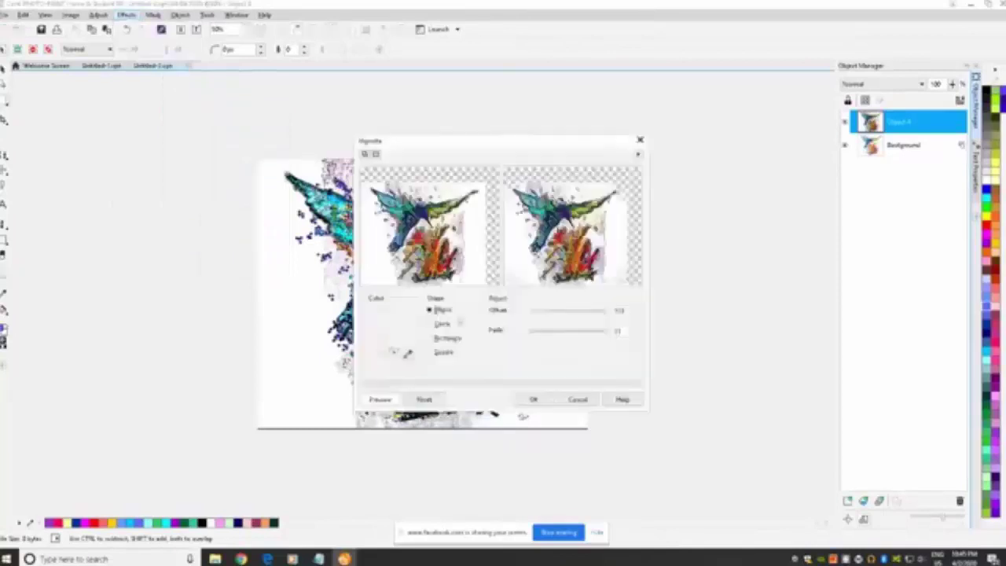
drag(542, 151, 786, 71)
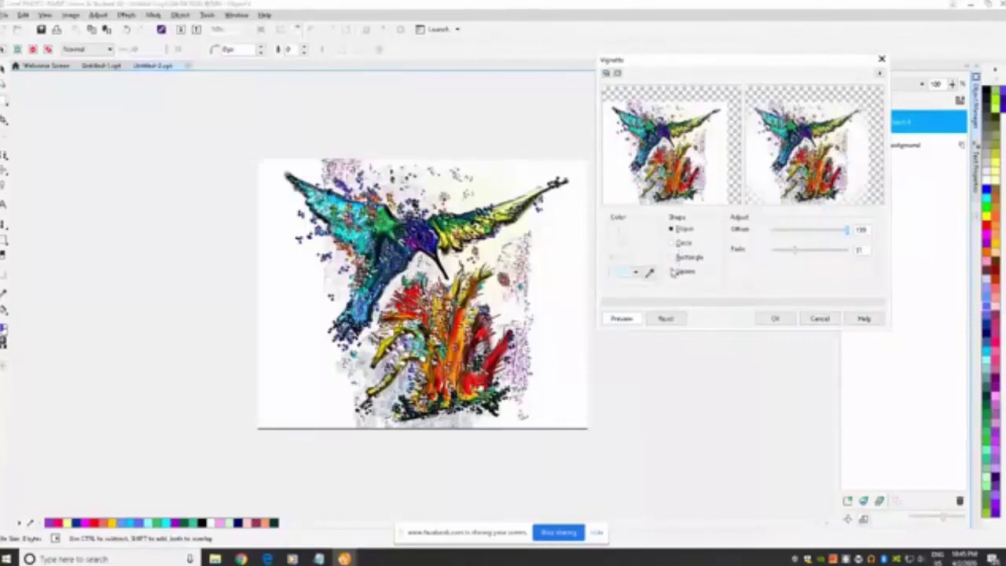
click(673, 272)
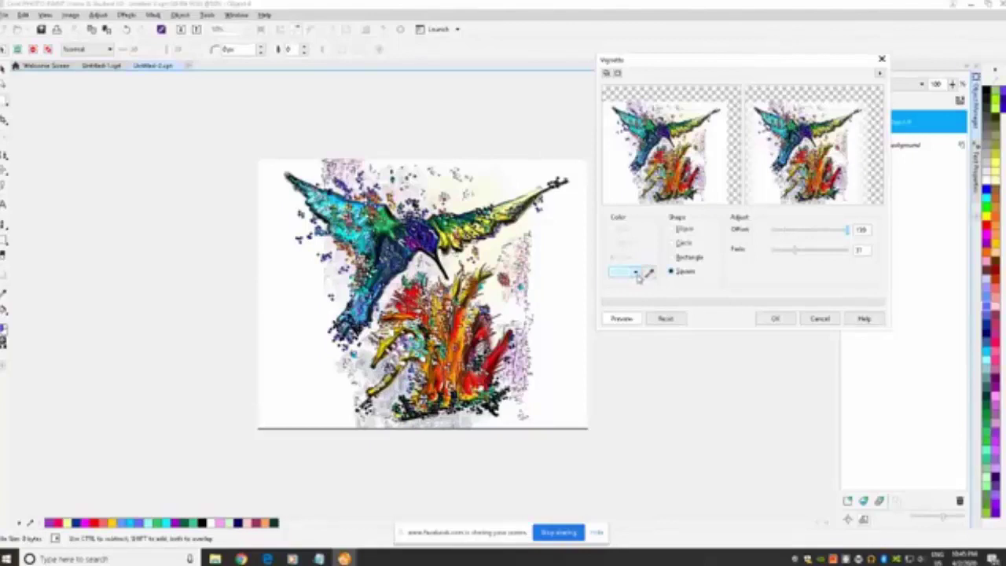
Reset the vignette defaults, try fade 25 and offset 110, then cancel without applying
click(636, 273)
click(801, 280)
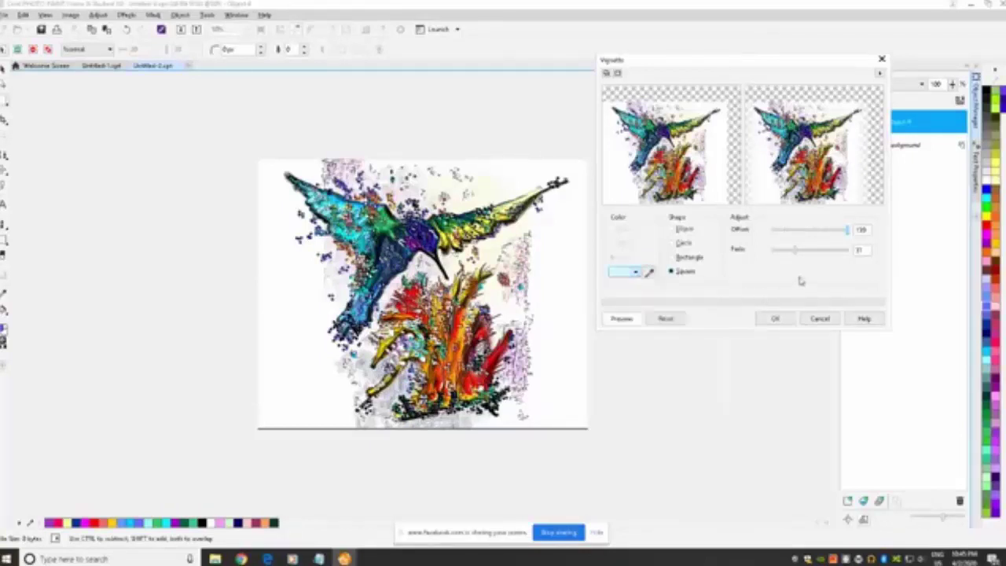
click(668, 318)
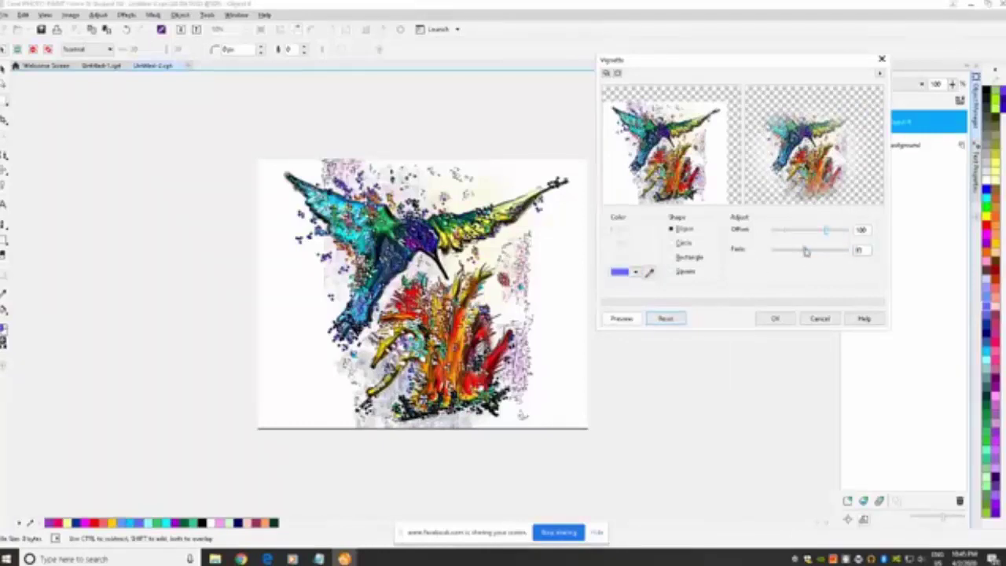
drag(807, 249, 779, 257)
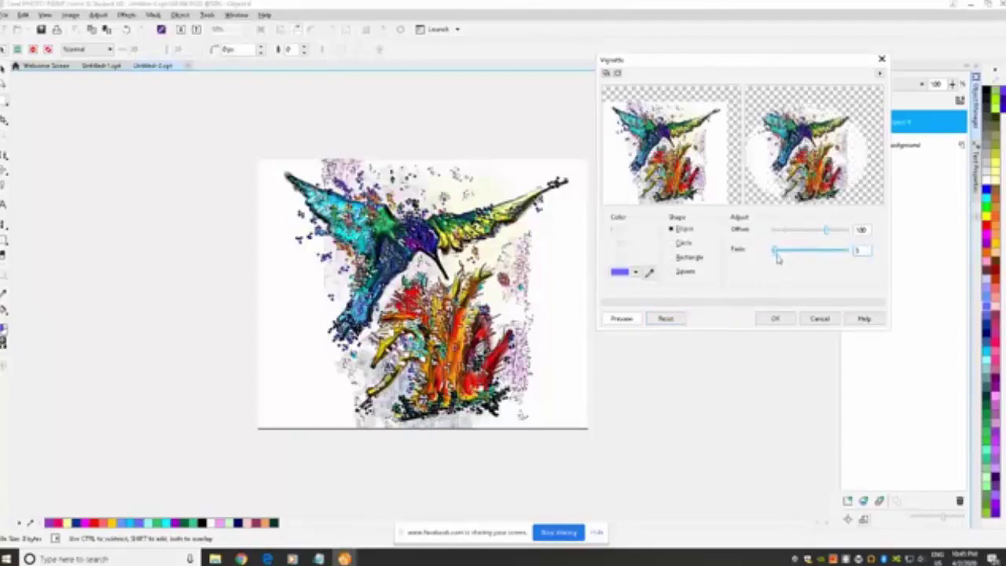
click(791, 230)
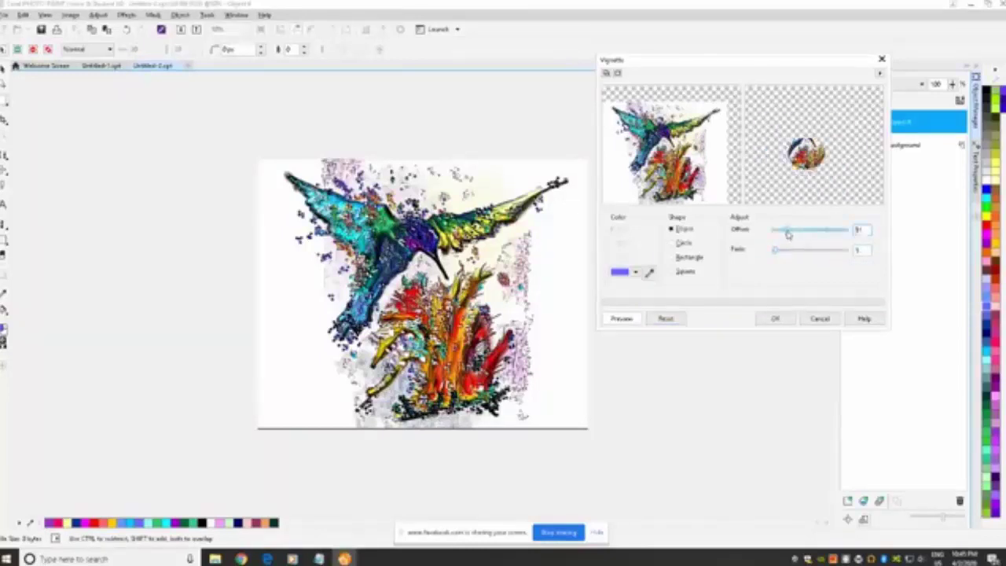
drag(790, 232, 853, 233)
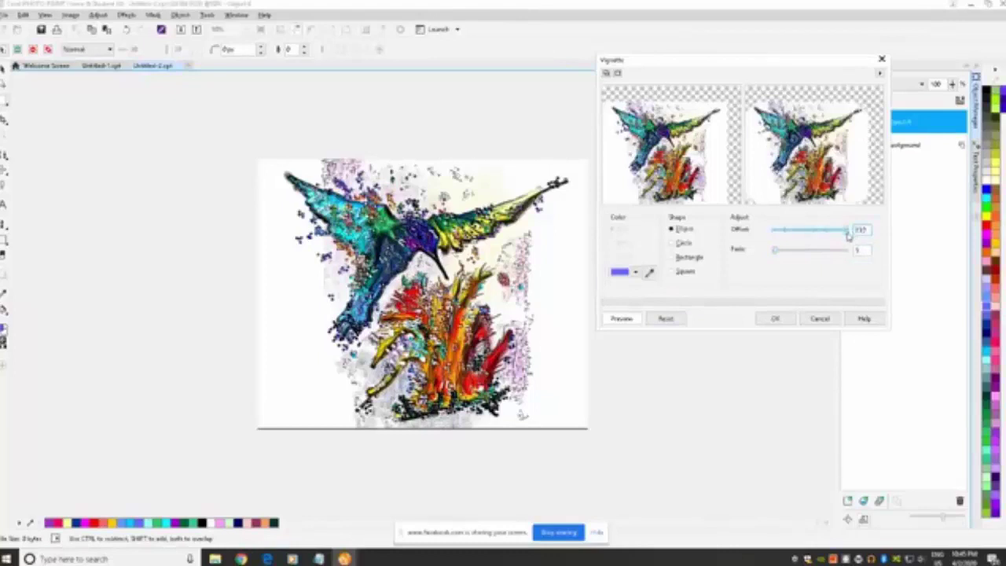
click(816, 319)
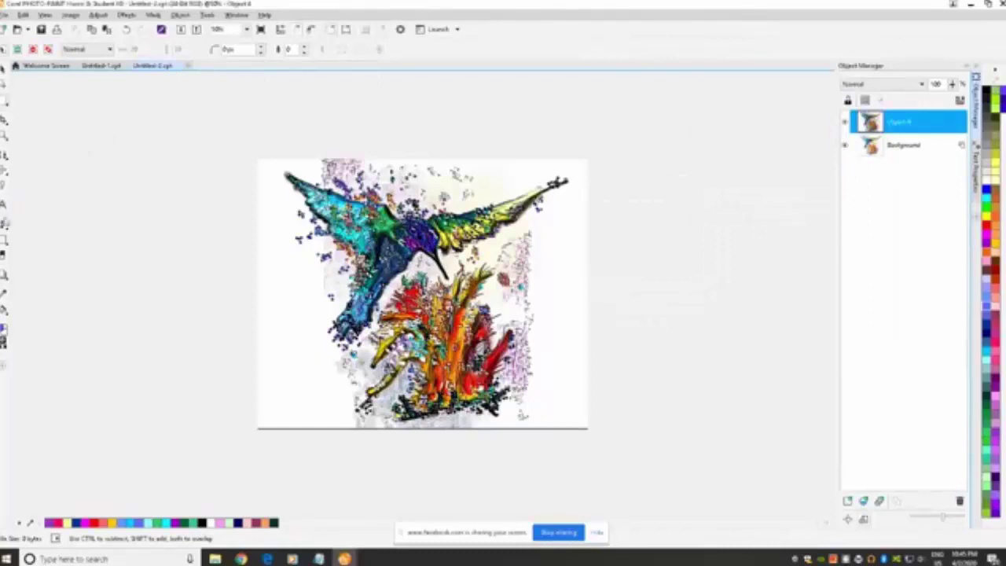
Zoom in on the painting and pick the Paint tool with a small-dot round nib
click(4, 234)
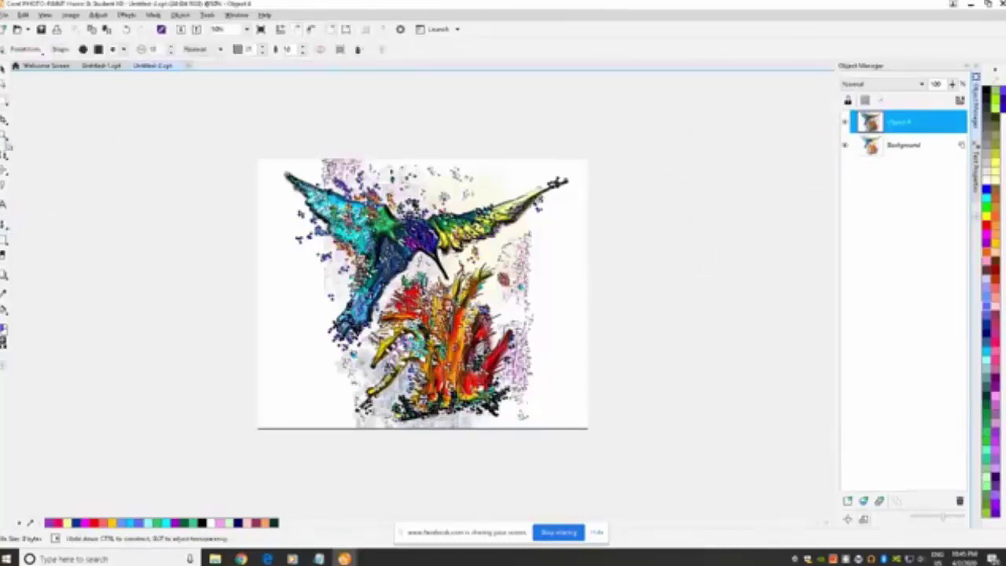
click(5, 143)
click(519, 362)
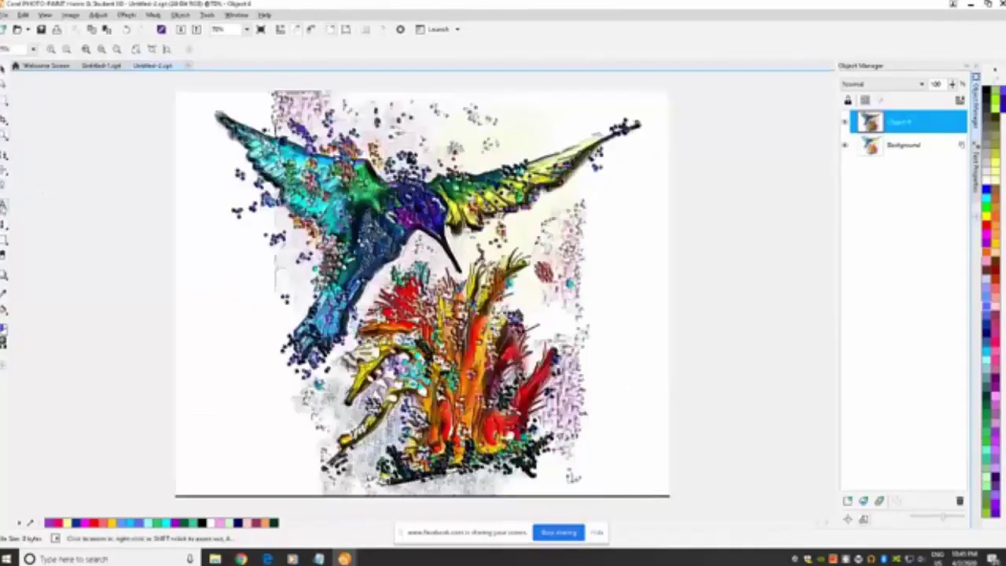
click(4, 228)
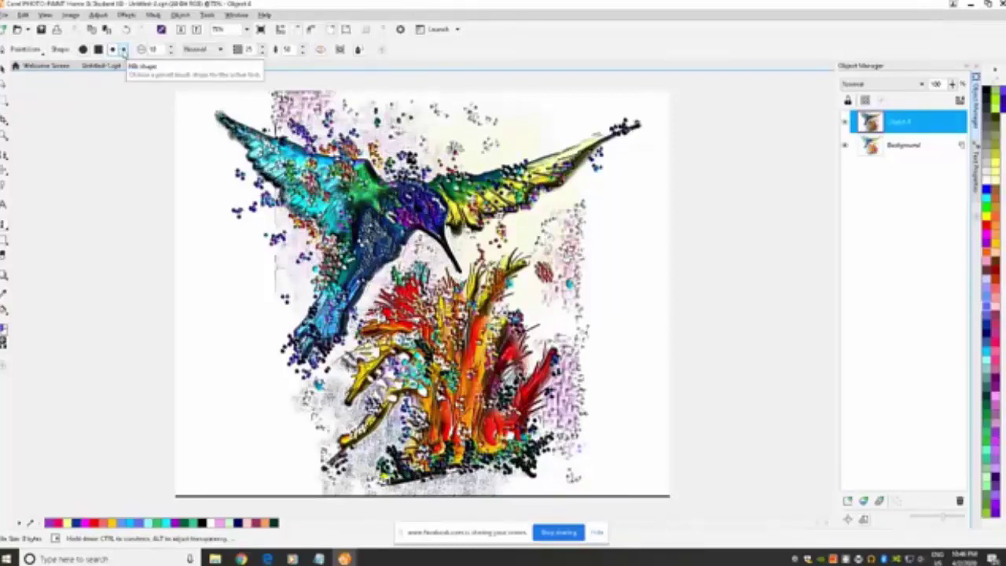
click(123, 50)
click(111, 69)
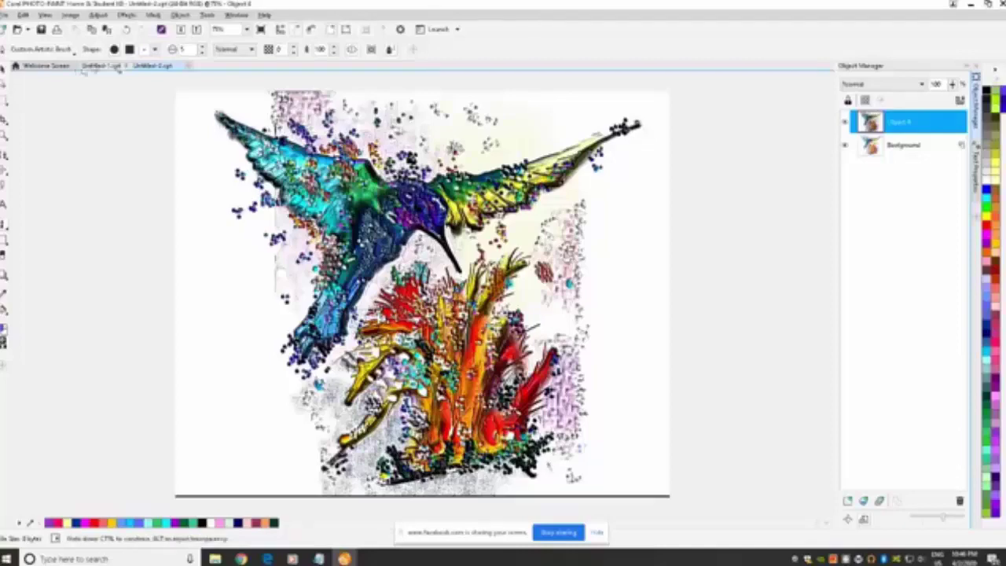
Undo the last brush stroke and browse the Art Brush presets
click(26, 16)
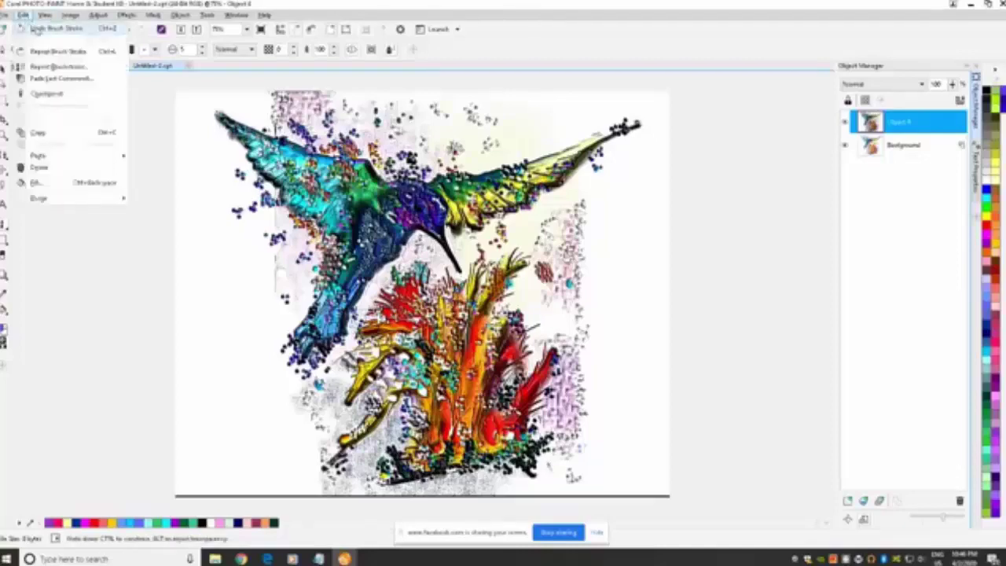
click(38, 30)
click(74, 54)
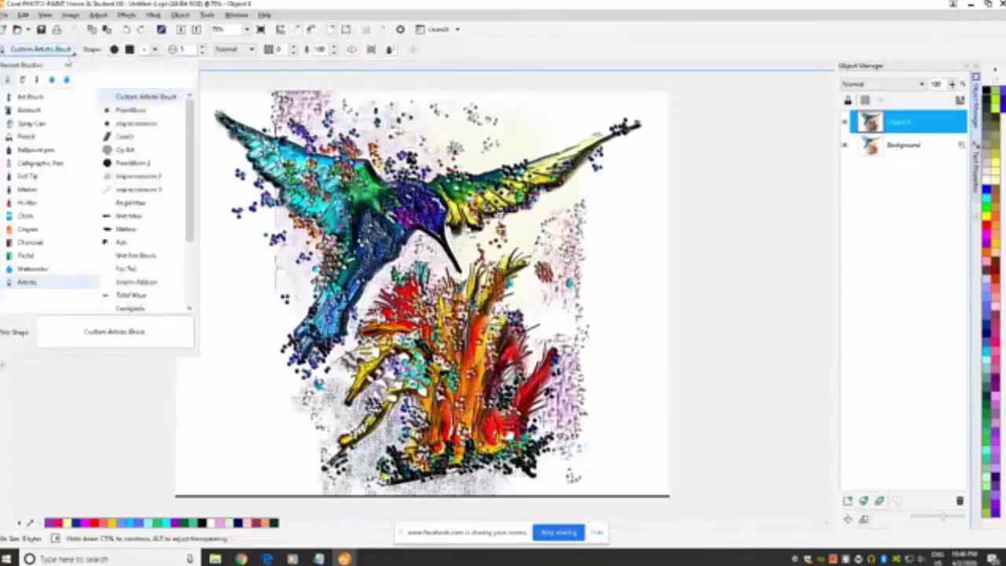
click(26, 97)
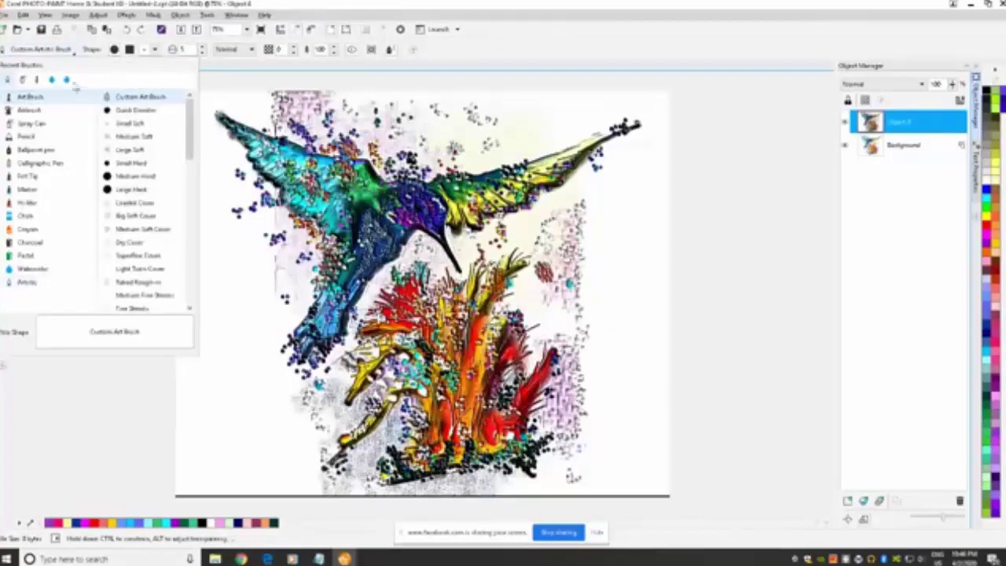
click(108, 390)
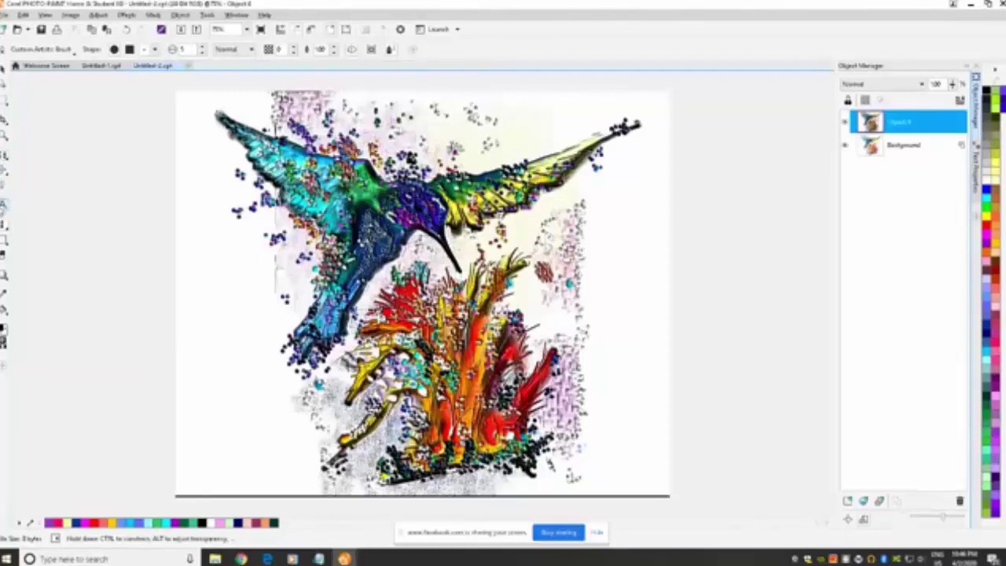
Switch to a different nib and choose the Pencil > Custom Pencil preset
click(154, 50)
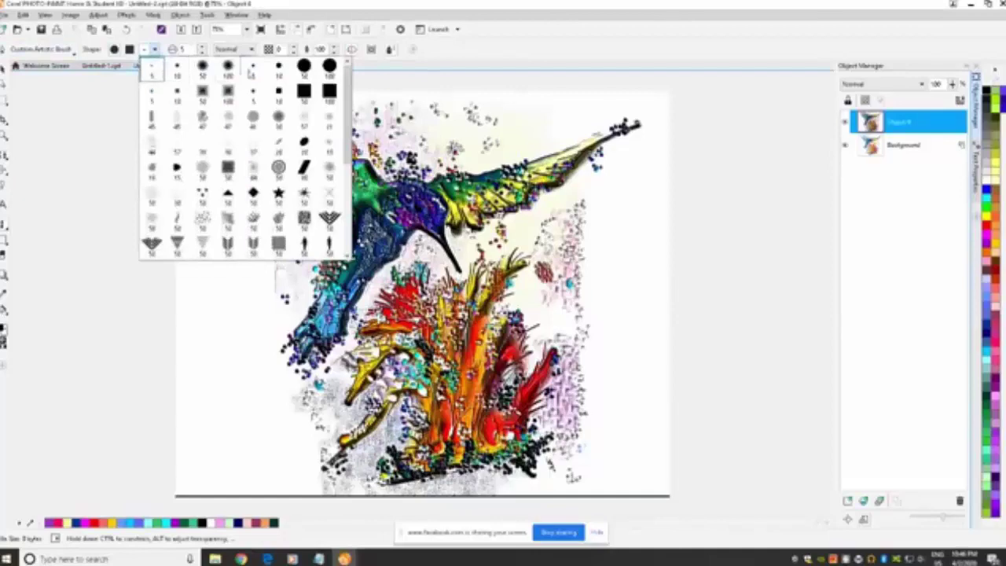
click(254, 71)
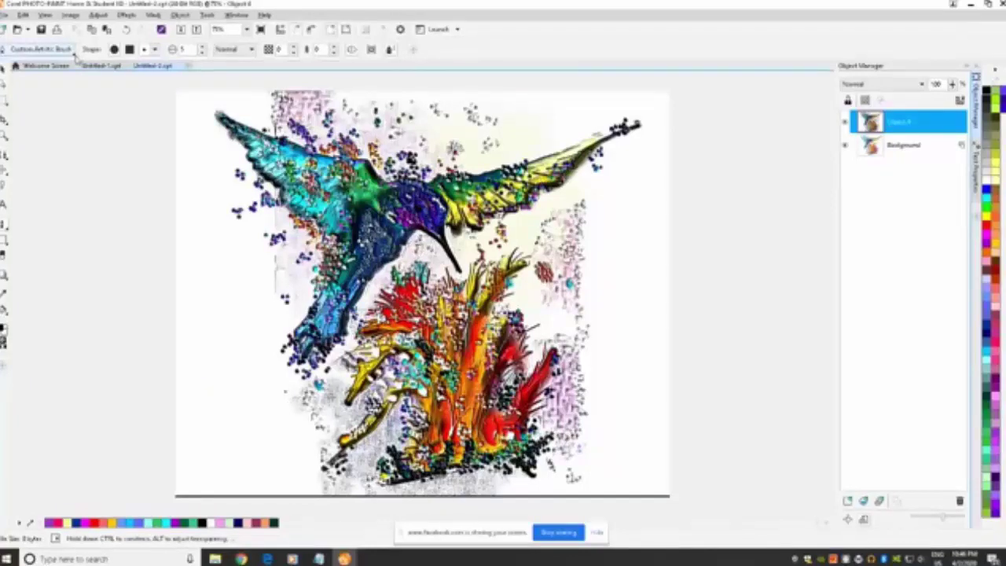
click(75, 53)
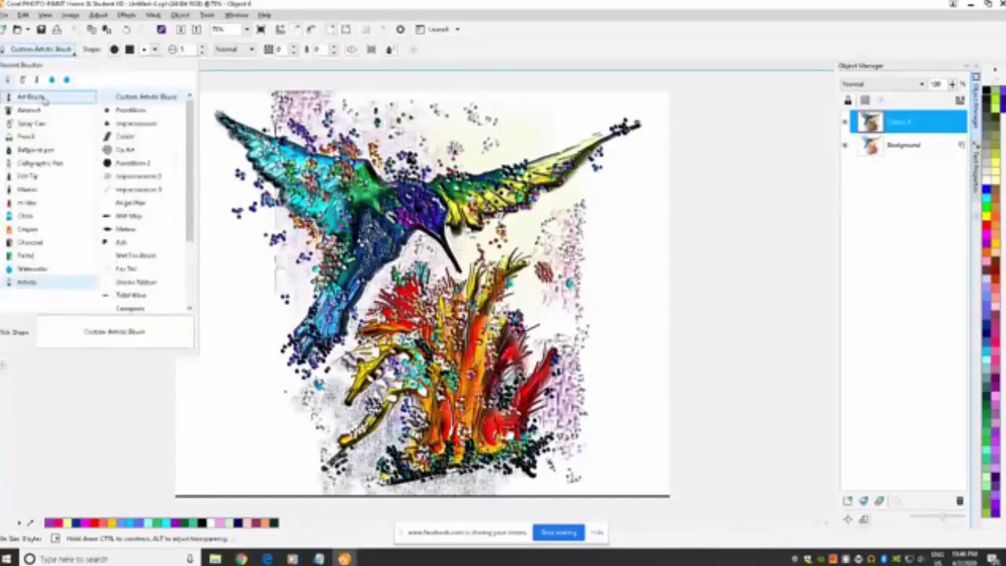
click(36, 136)
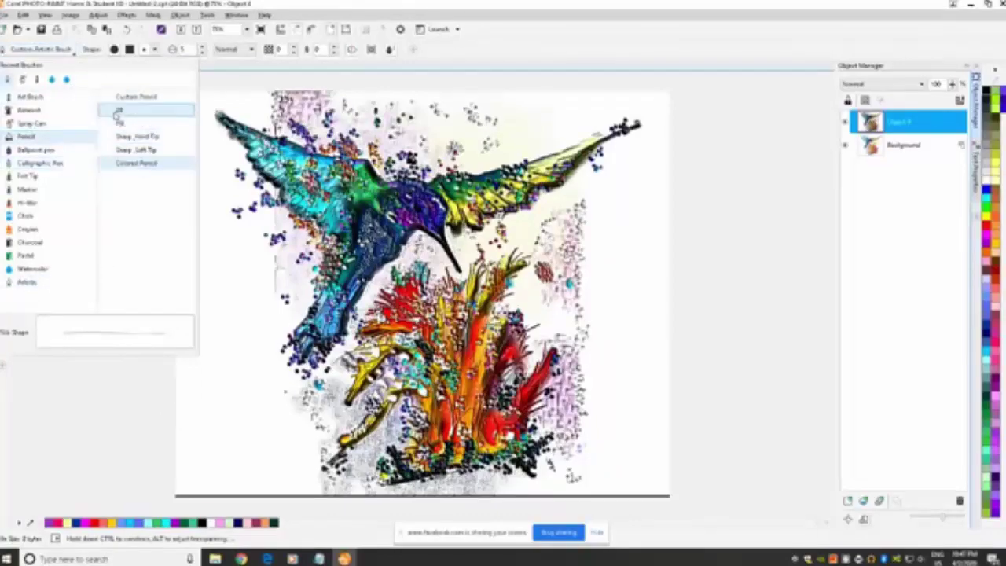
click(122, 99)
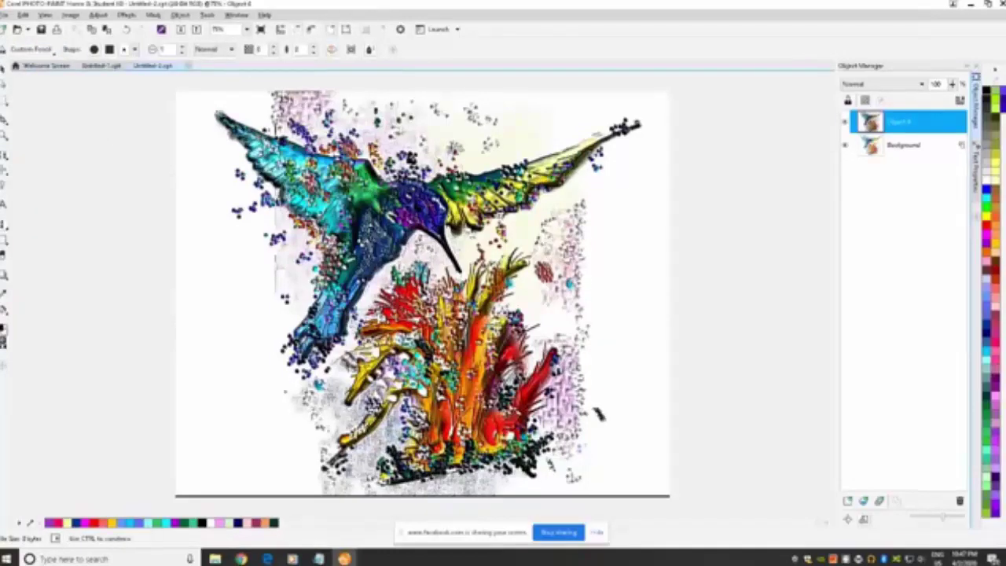
Undo the stray pencil mark to the right of the flower
click(24, 15)
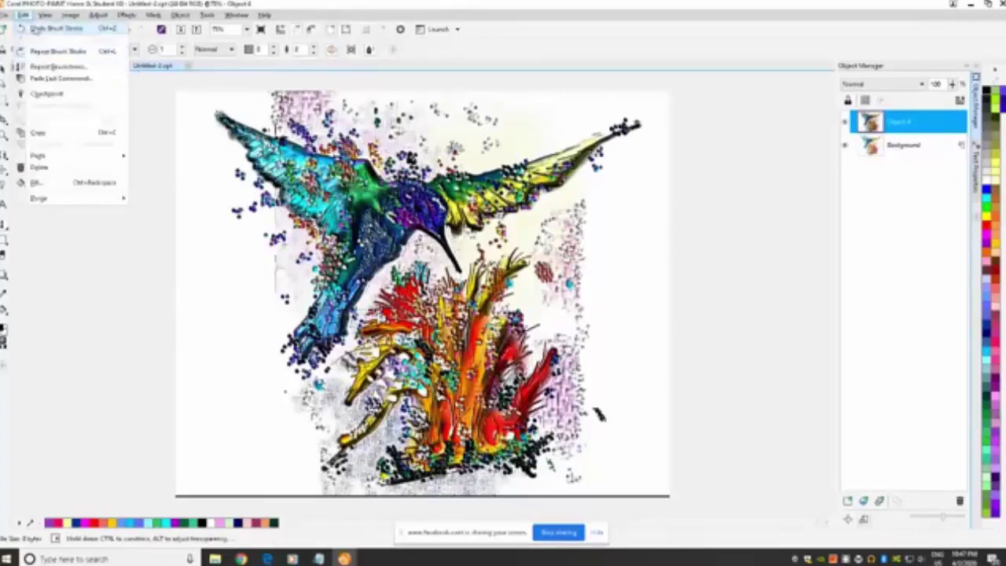
click(38, 30)
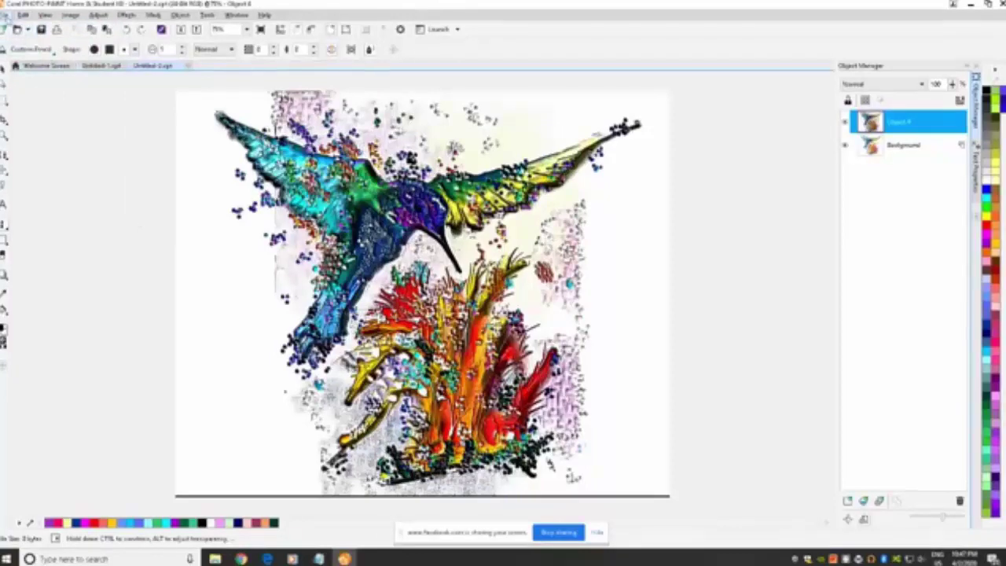
click(5, 15)
Start Save As and browse to the Google Drive ipaddrawing folder
click(22, 117)
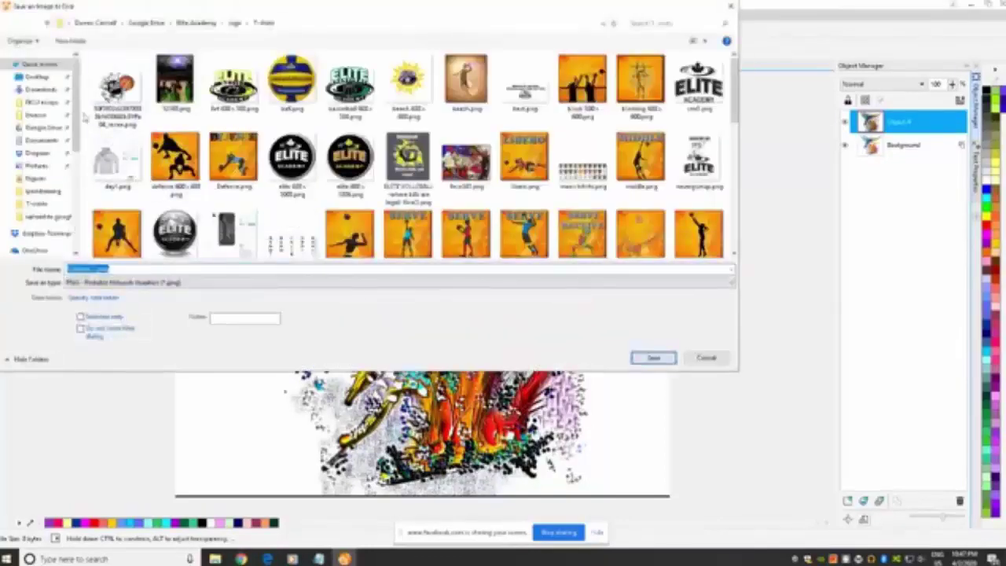
click(43, 128)
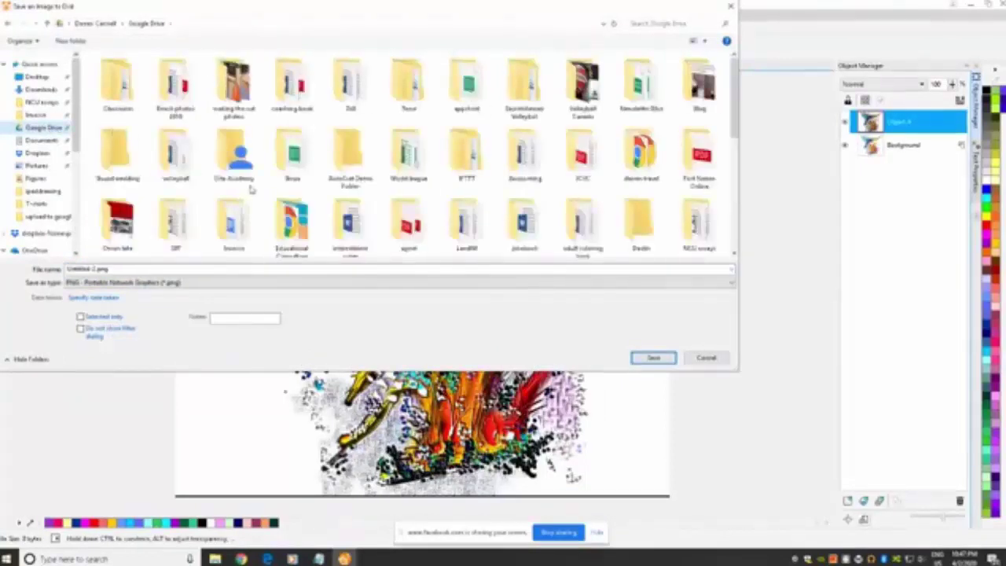
scroll(287, 195, down, 1)
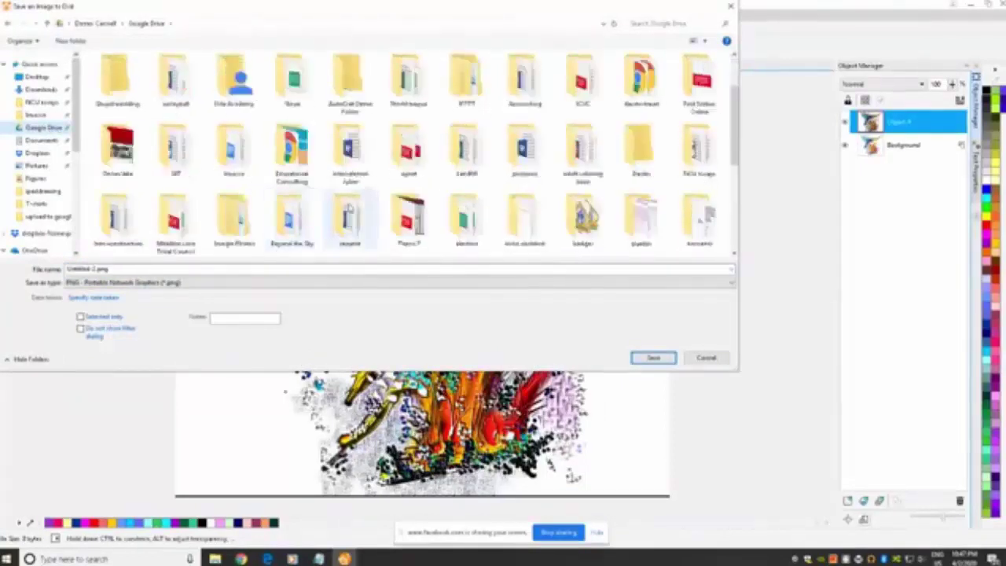
scroll(349, 208, down, 1)
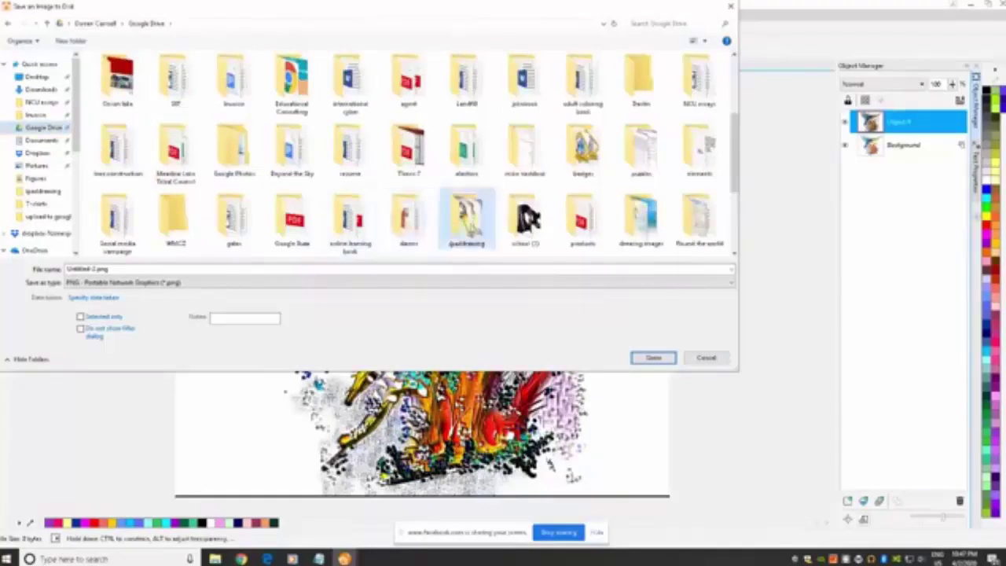
double_click(467, 216)
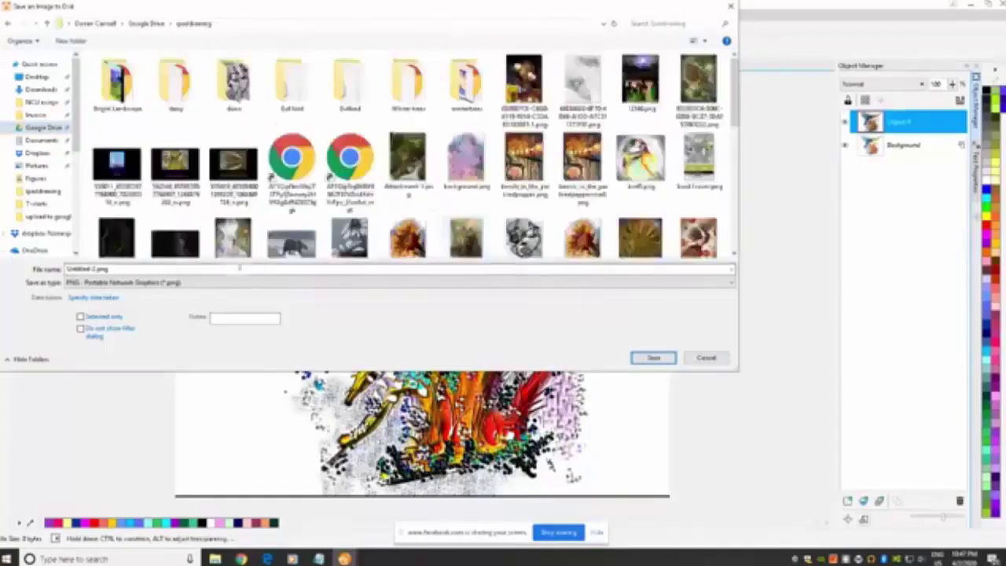
Name the file 'himmingbirdrd23' and save it as a PNG
double_click(95, 270)
text(hi)
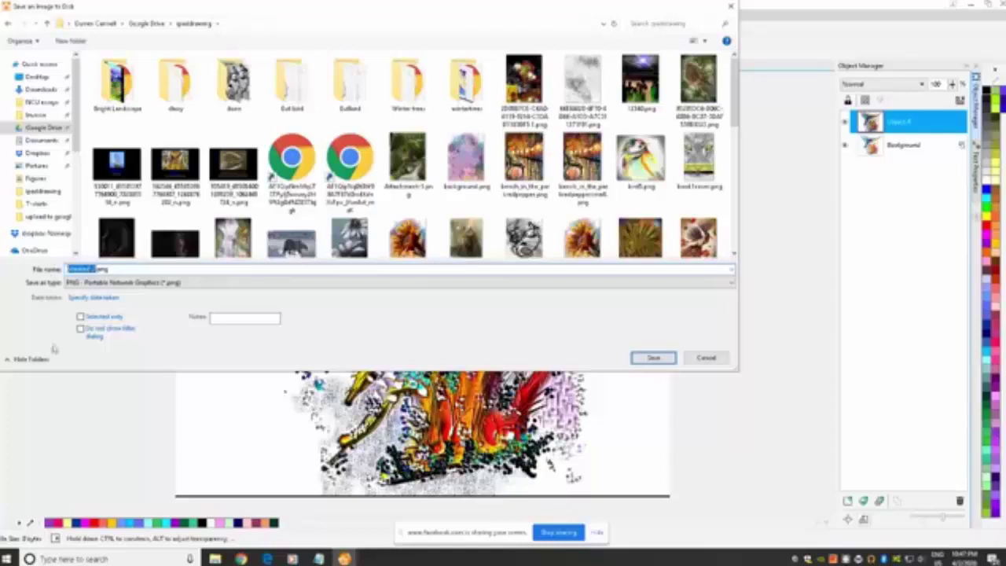
text(mming)
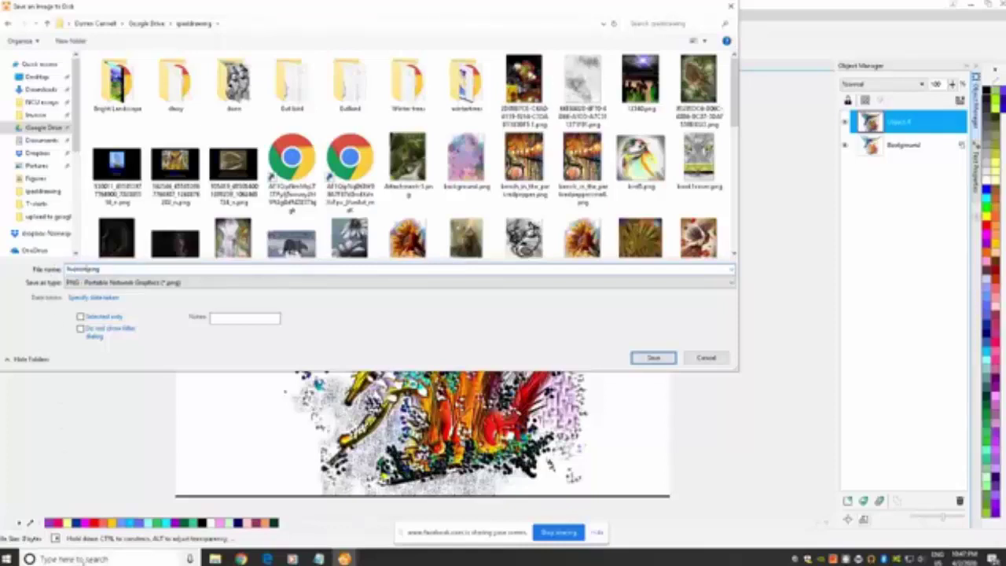
text(birdrd)
text(23)
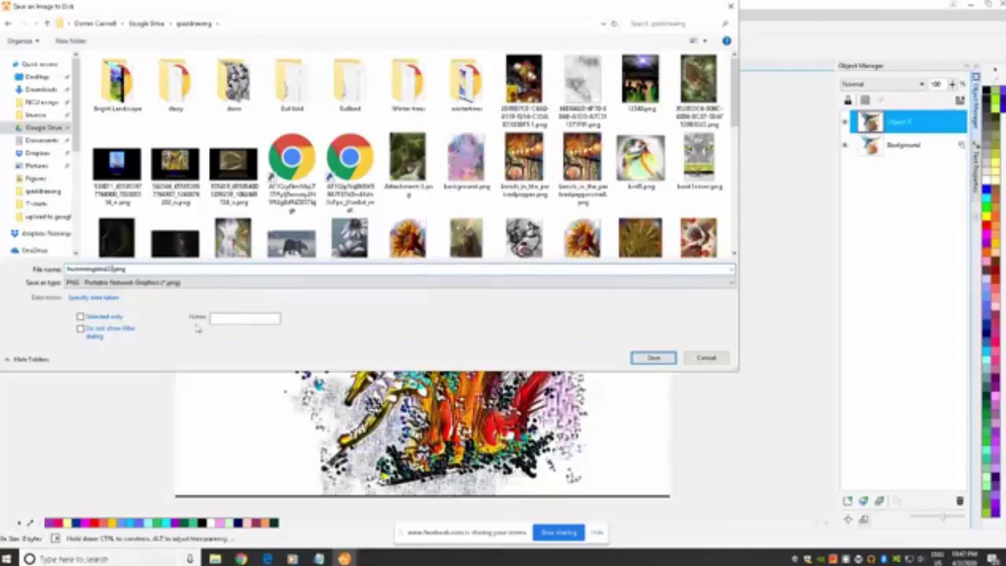
click(653, 358)
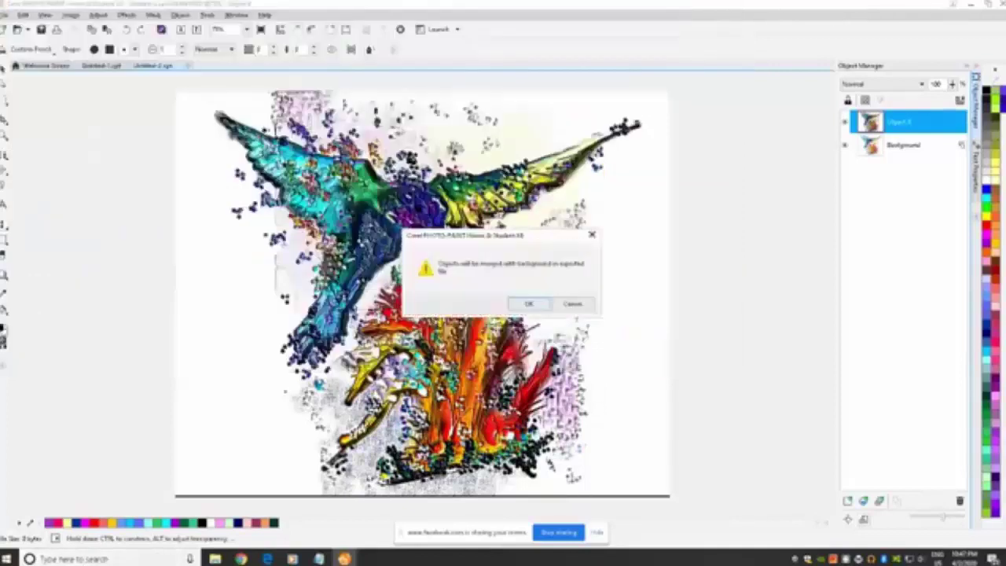